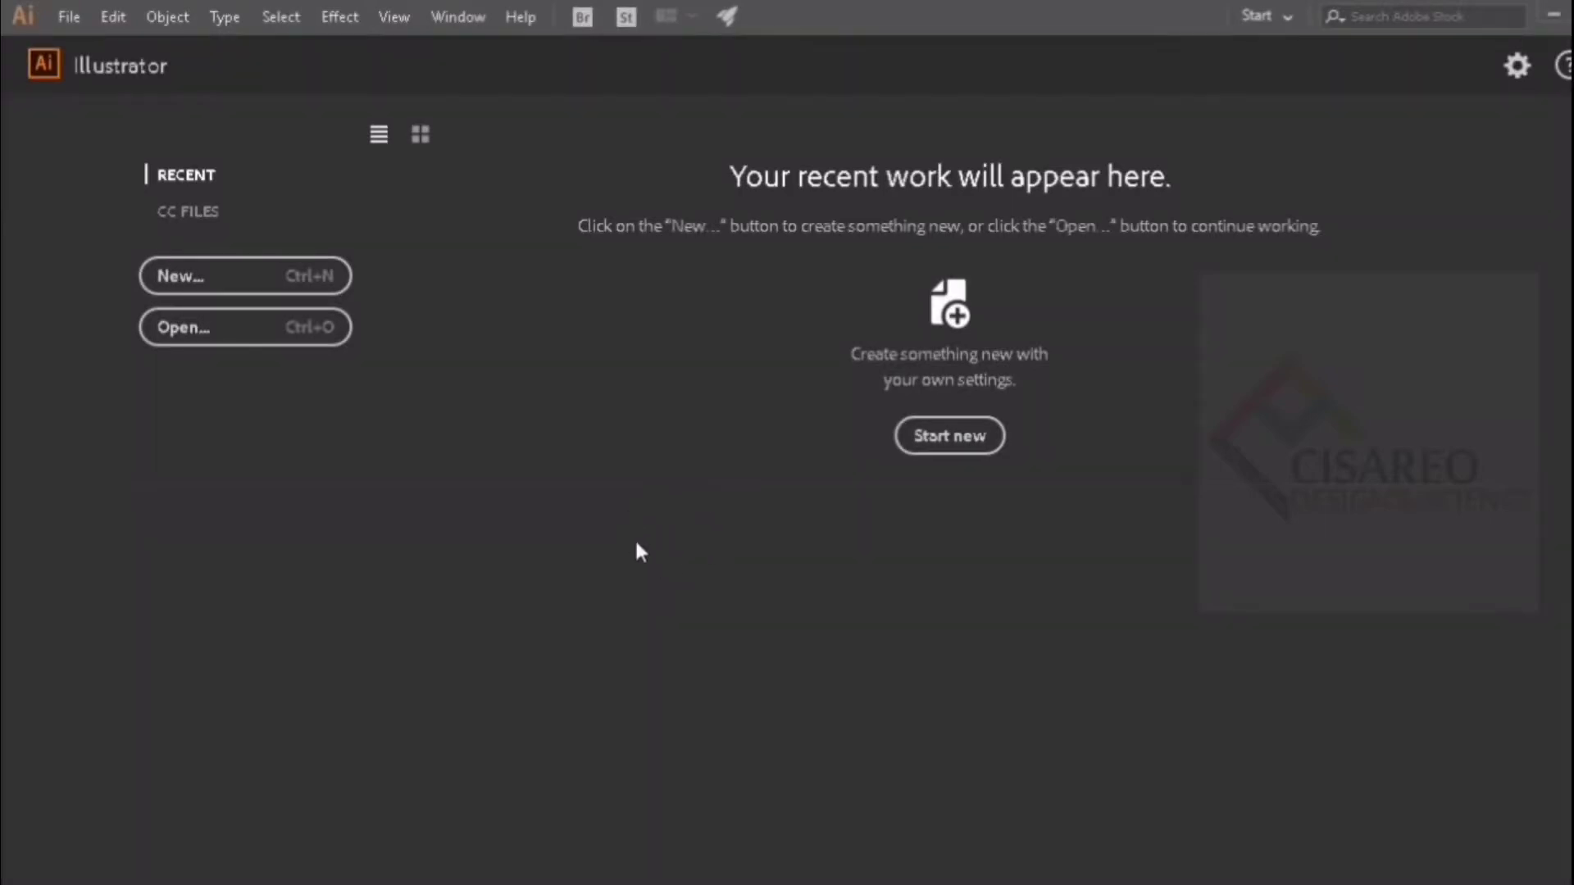
Step: Create a new 21 × 21 cm RGB document named CISAREO_3D
left_click(171, 275)
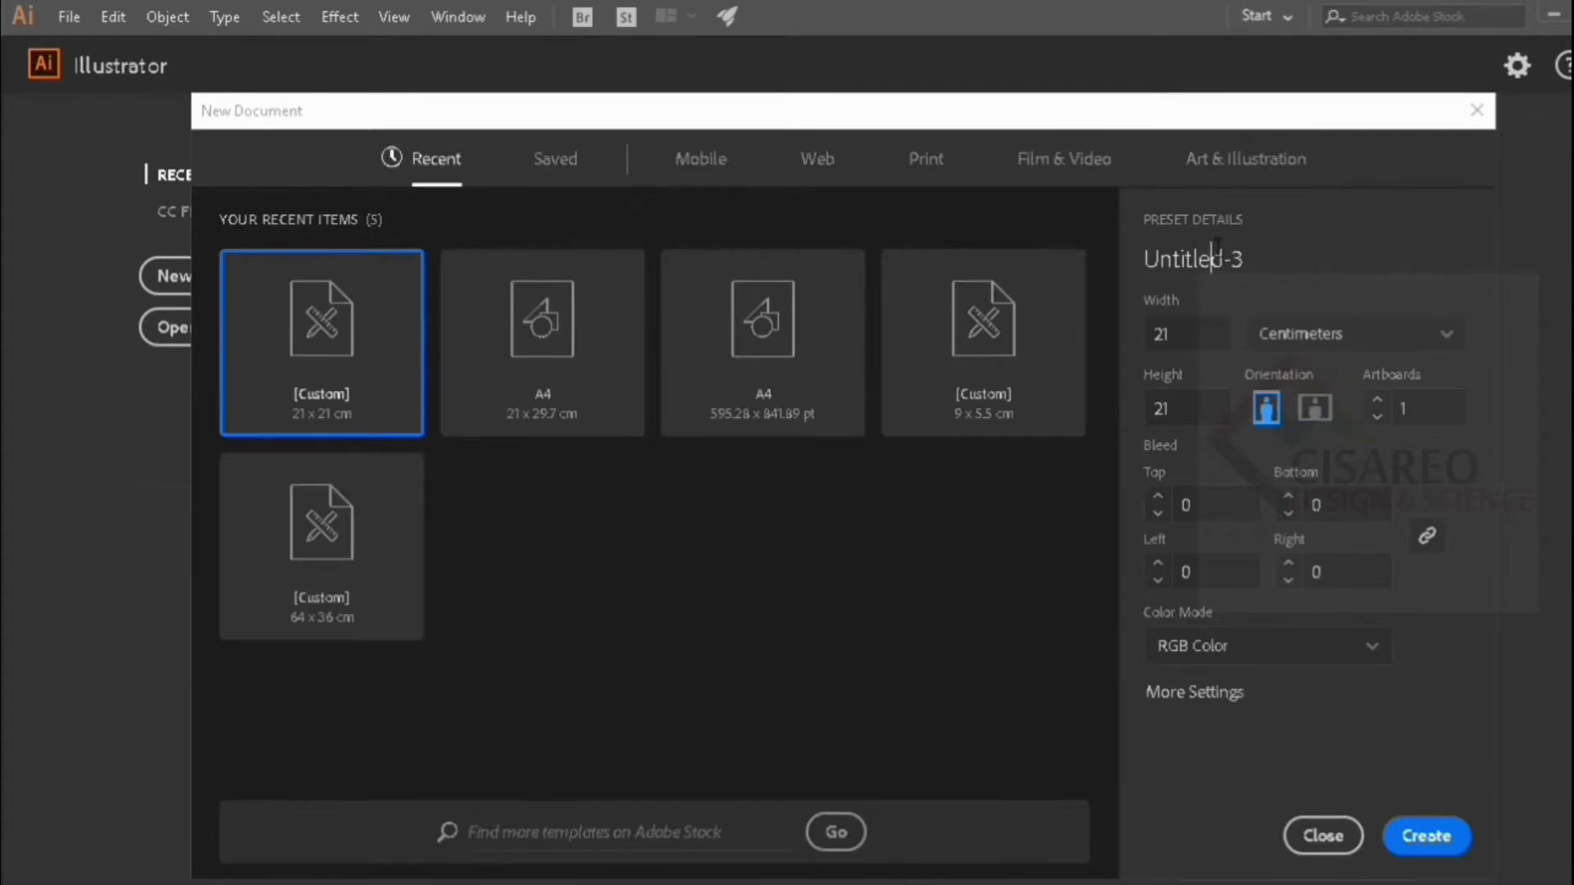
left_click(1213, 256)
type("c")
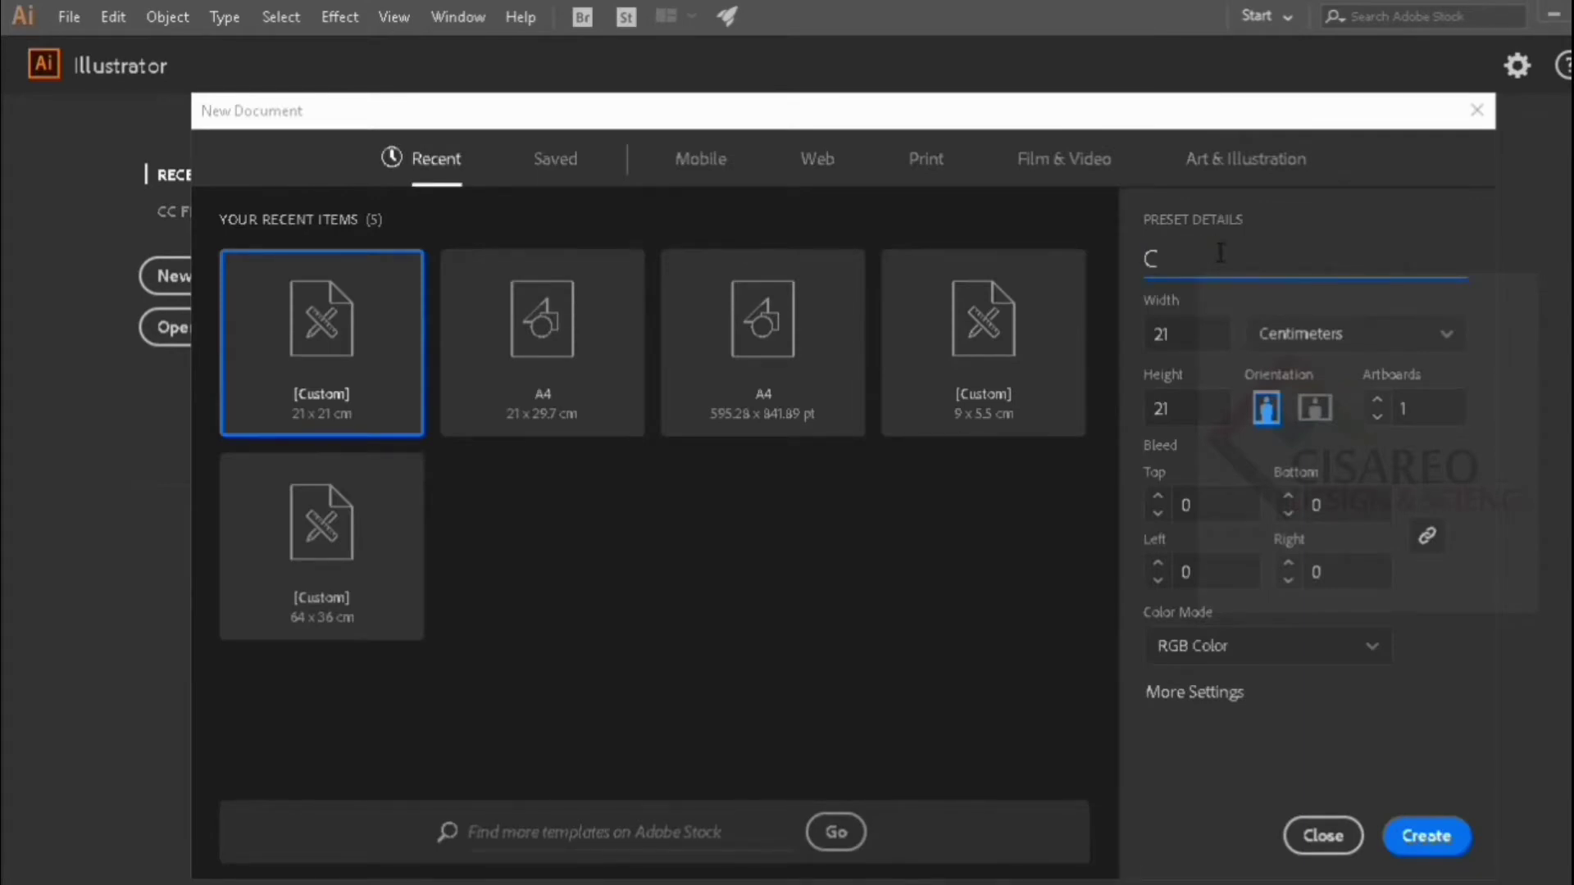
type("ISAREO_3D")
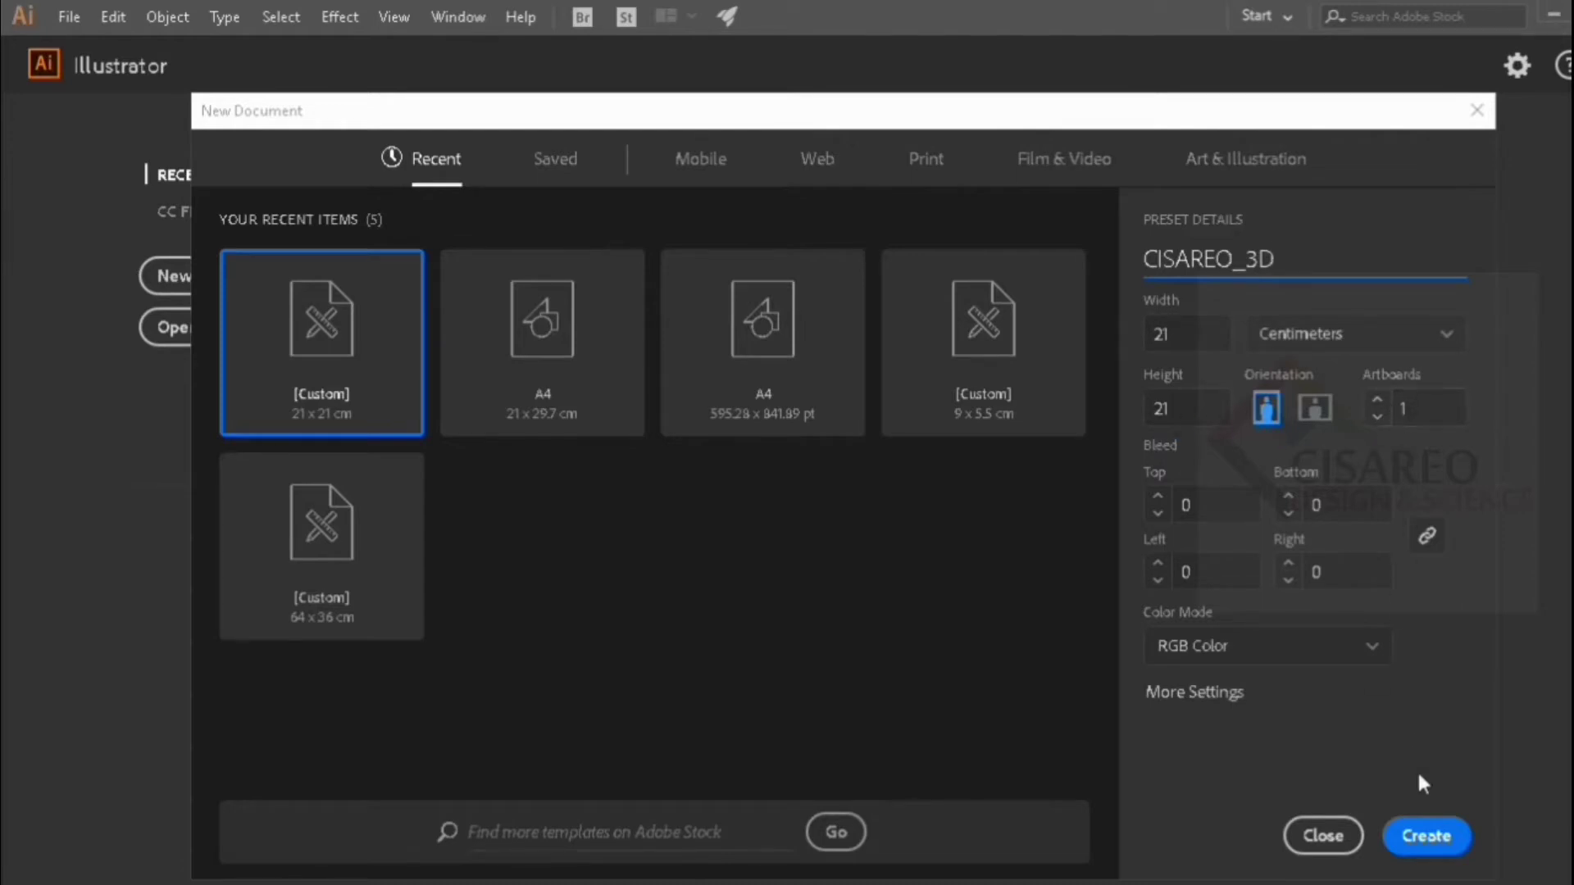
left_click(1430, 840)
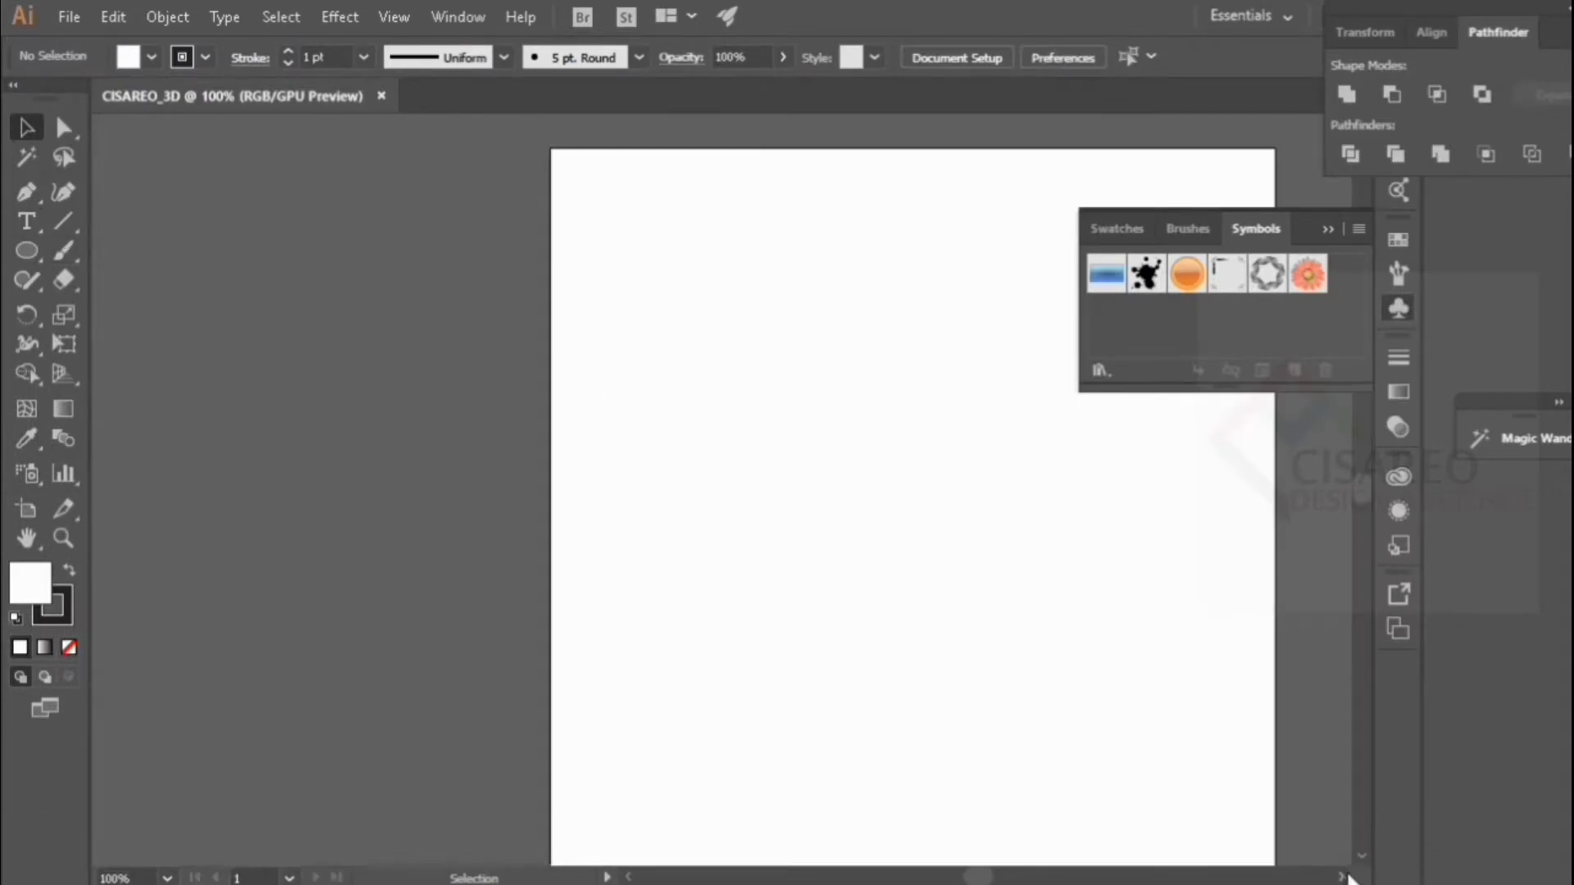
Step: Draw a small pink-filled square with no outline at the artboard's top-left corner
left_click(1344, 876)
left_click(1344, 877)
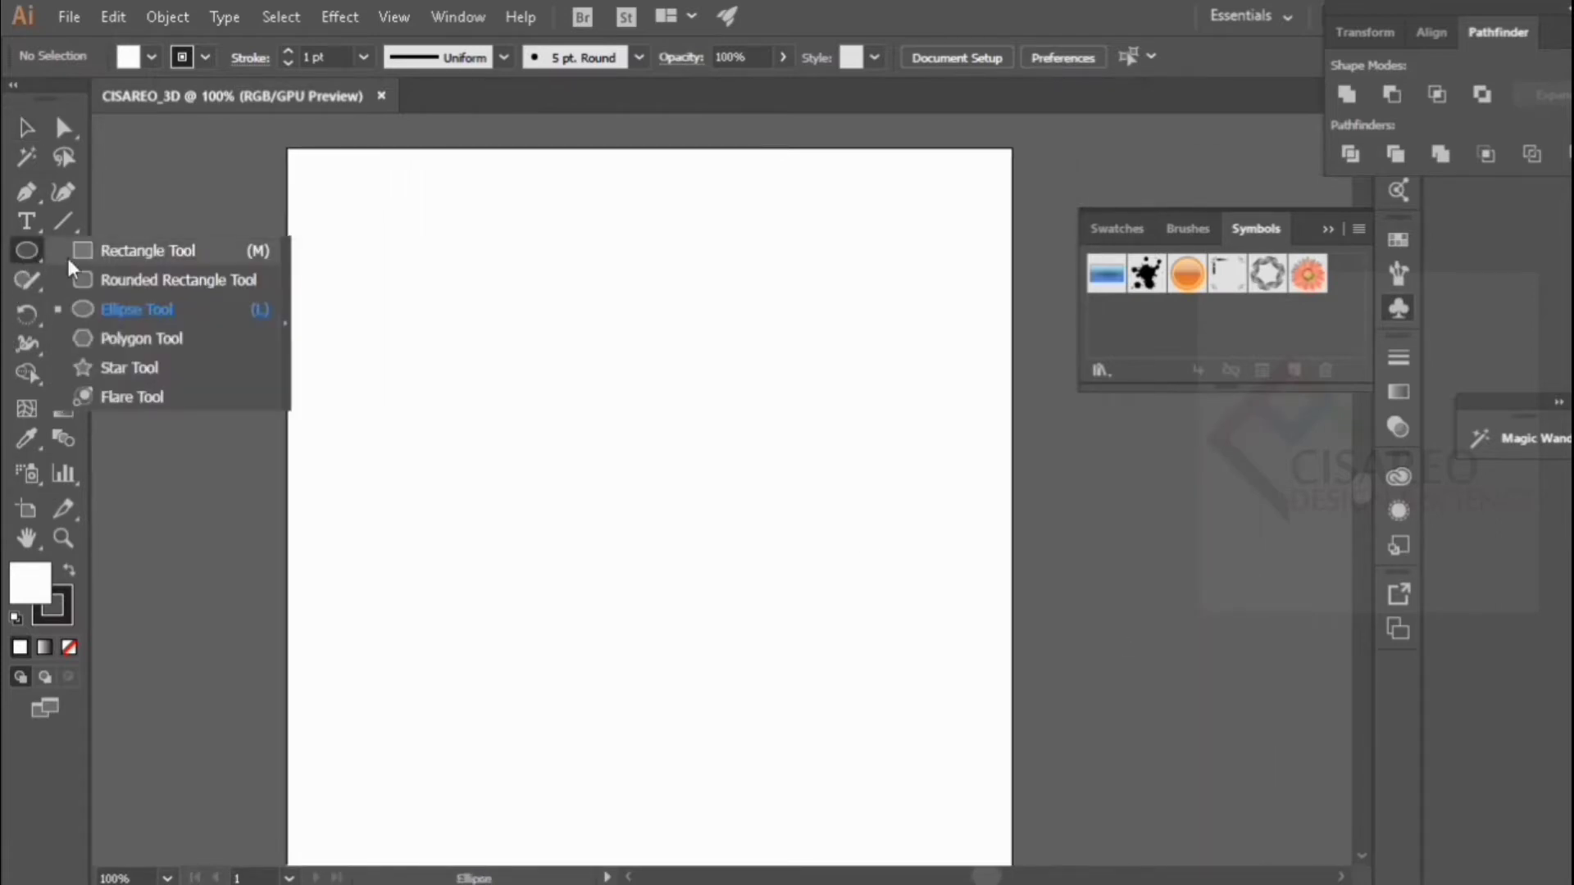
left_click_drag(27, 261, 95, 250)
left_click(151, 55)
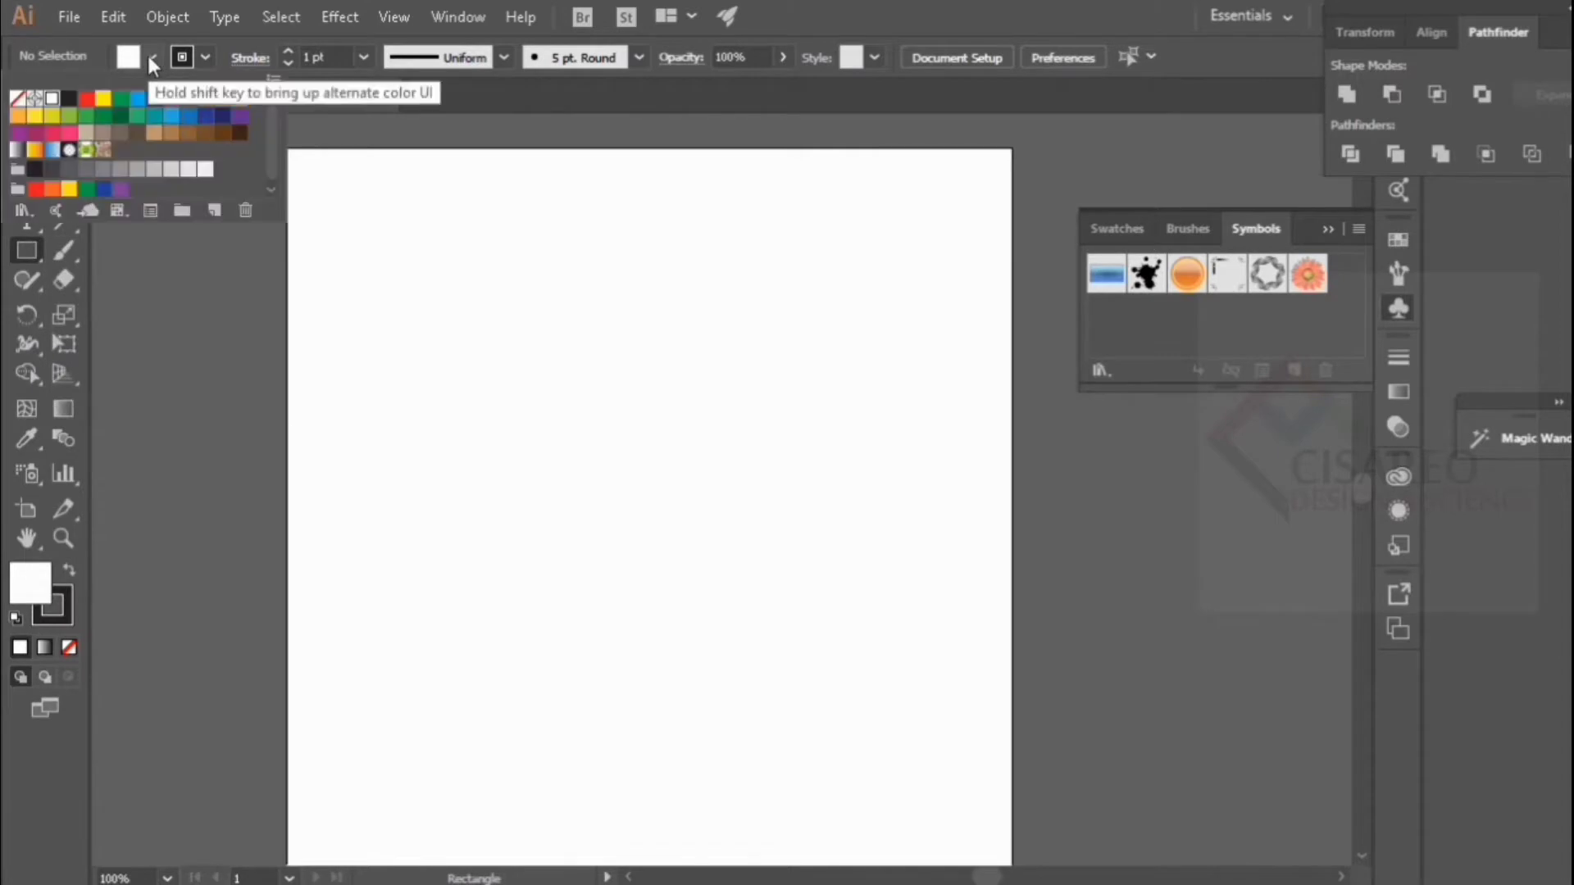
left_click(171, 99)
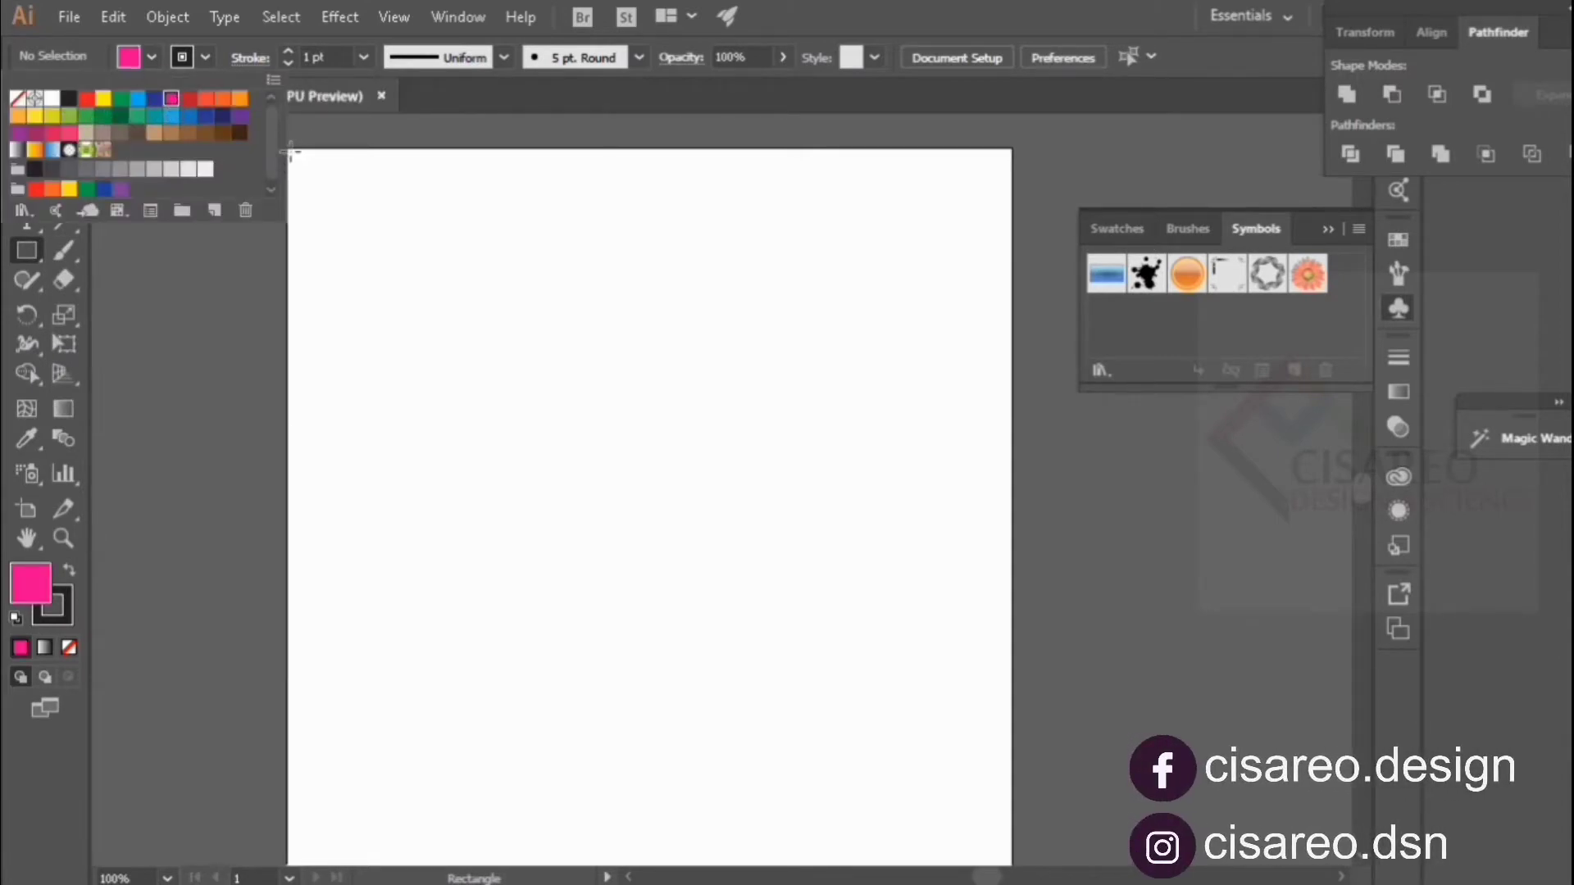
left_click(291, 153)
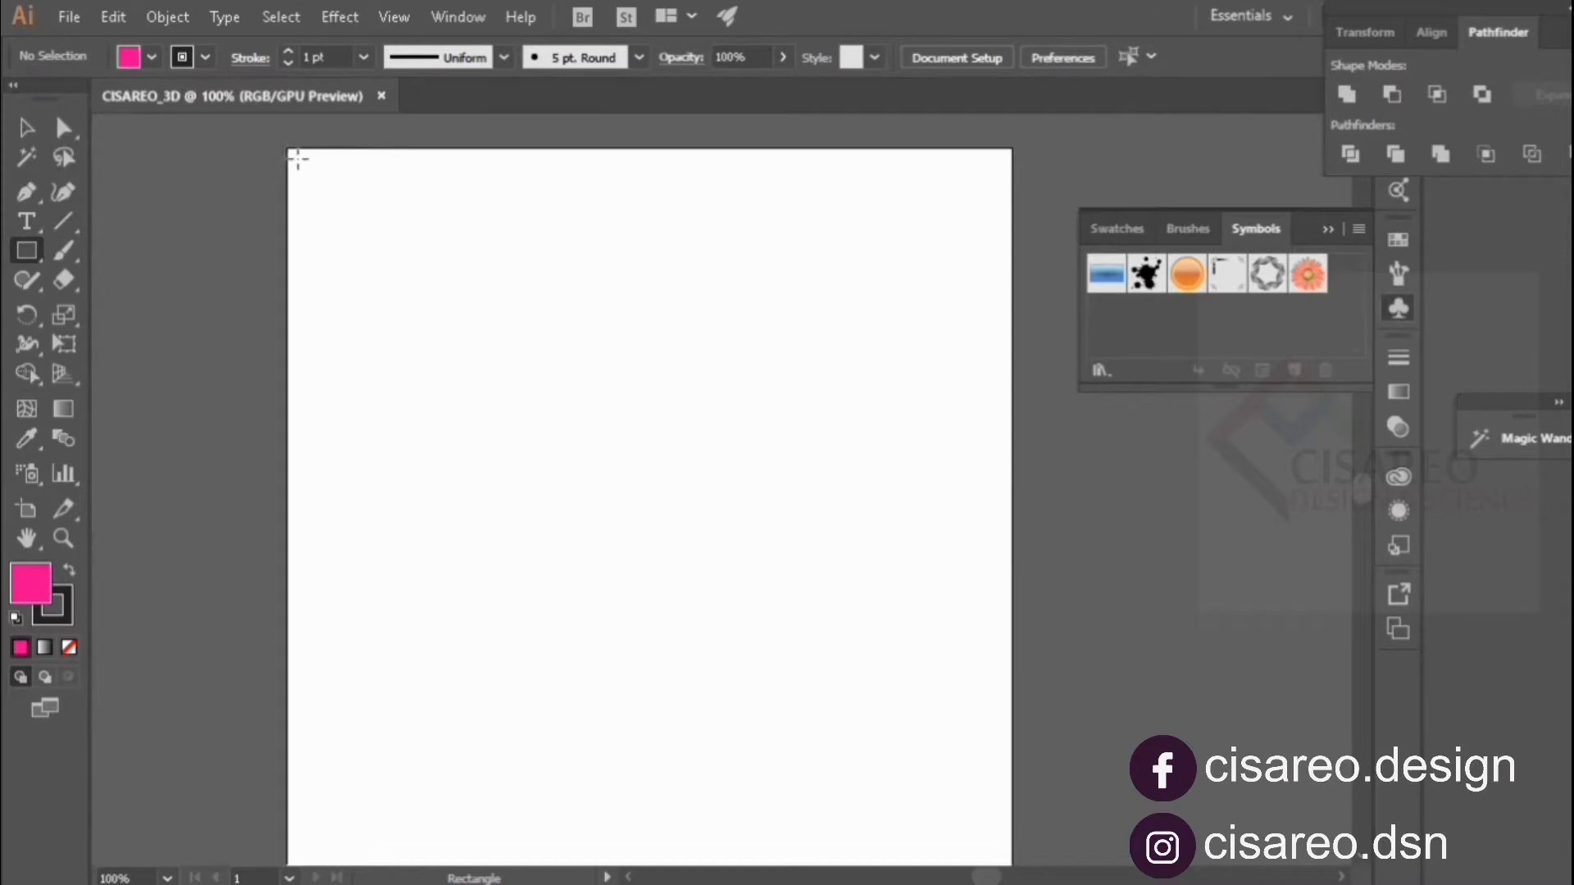
left_click_drag(306, 165, 310, 174)
left_click(310, 174)
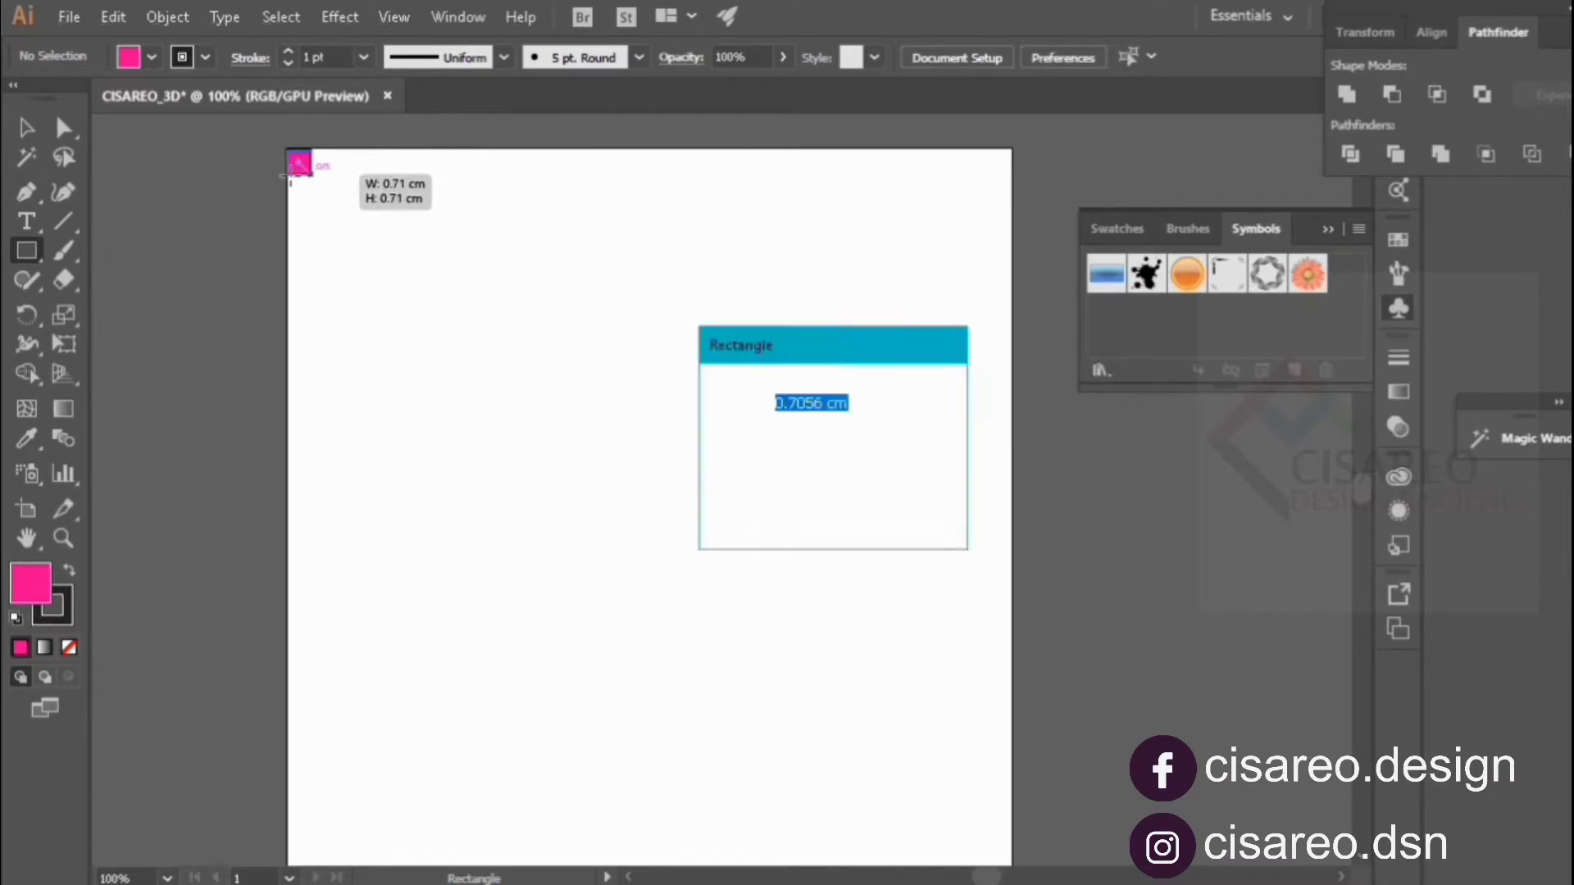
left_click(844, 497)
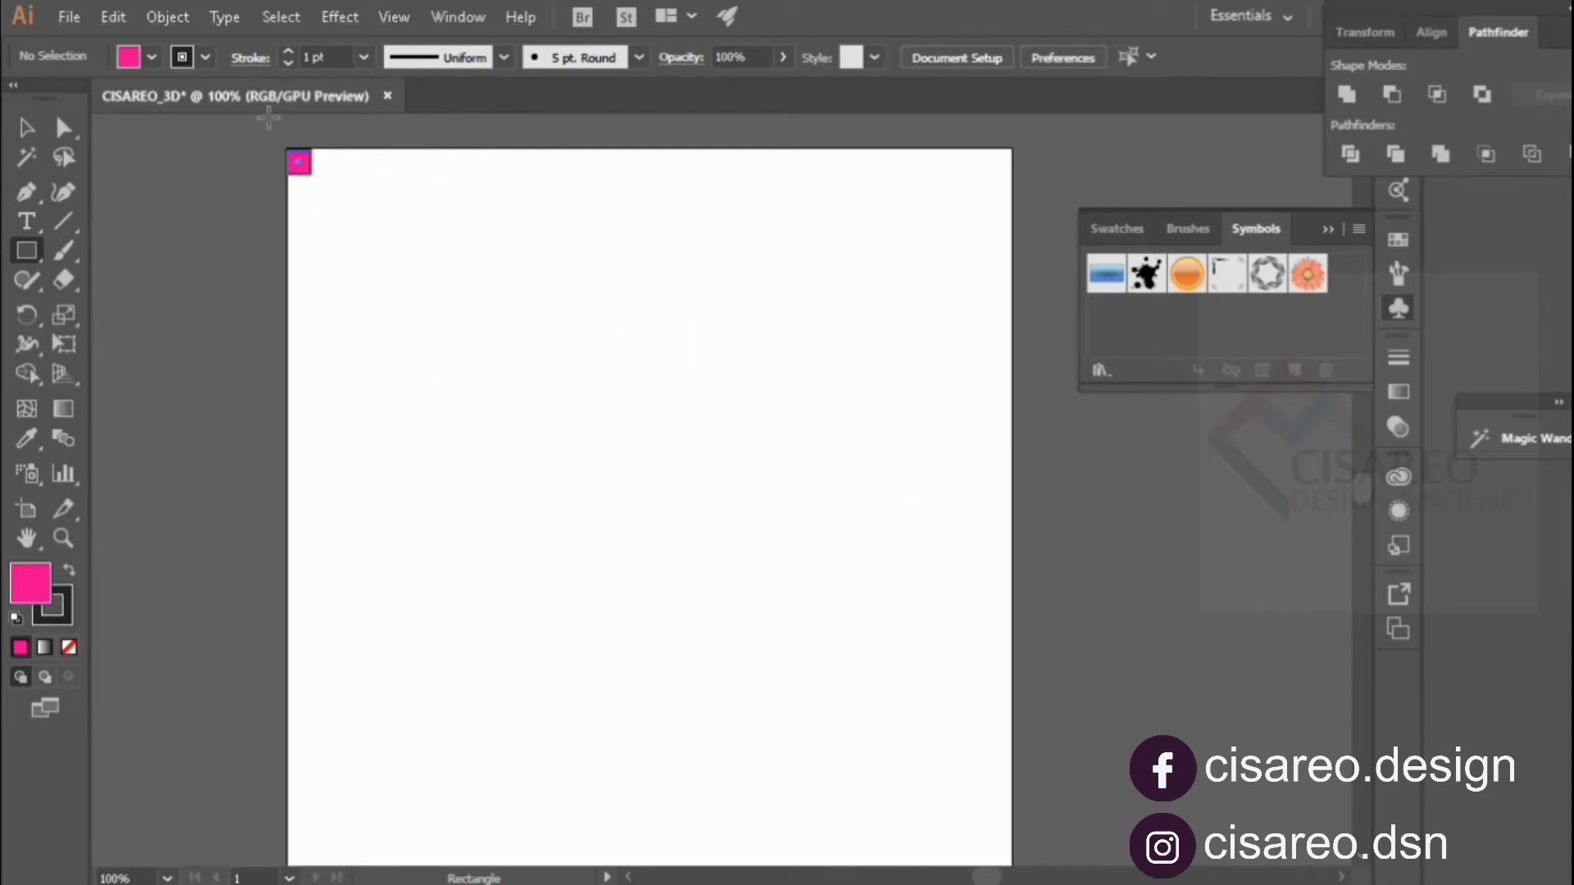
left_click(205, 56)
left_click(17, 99)
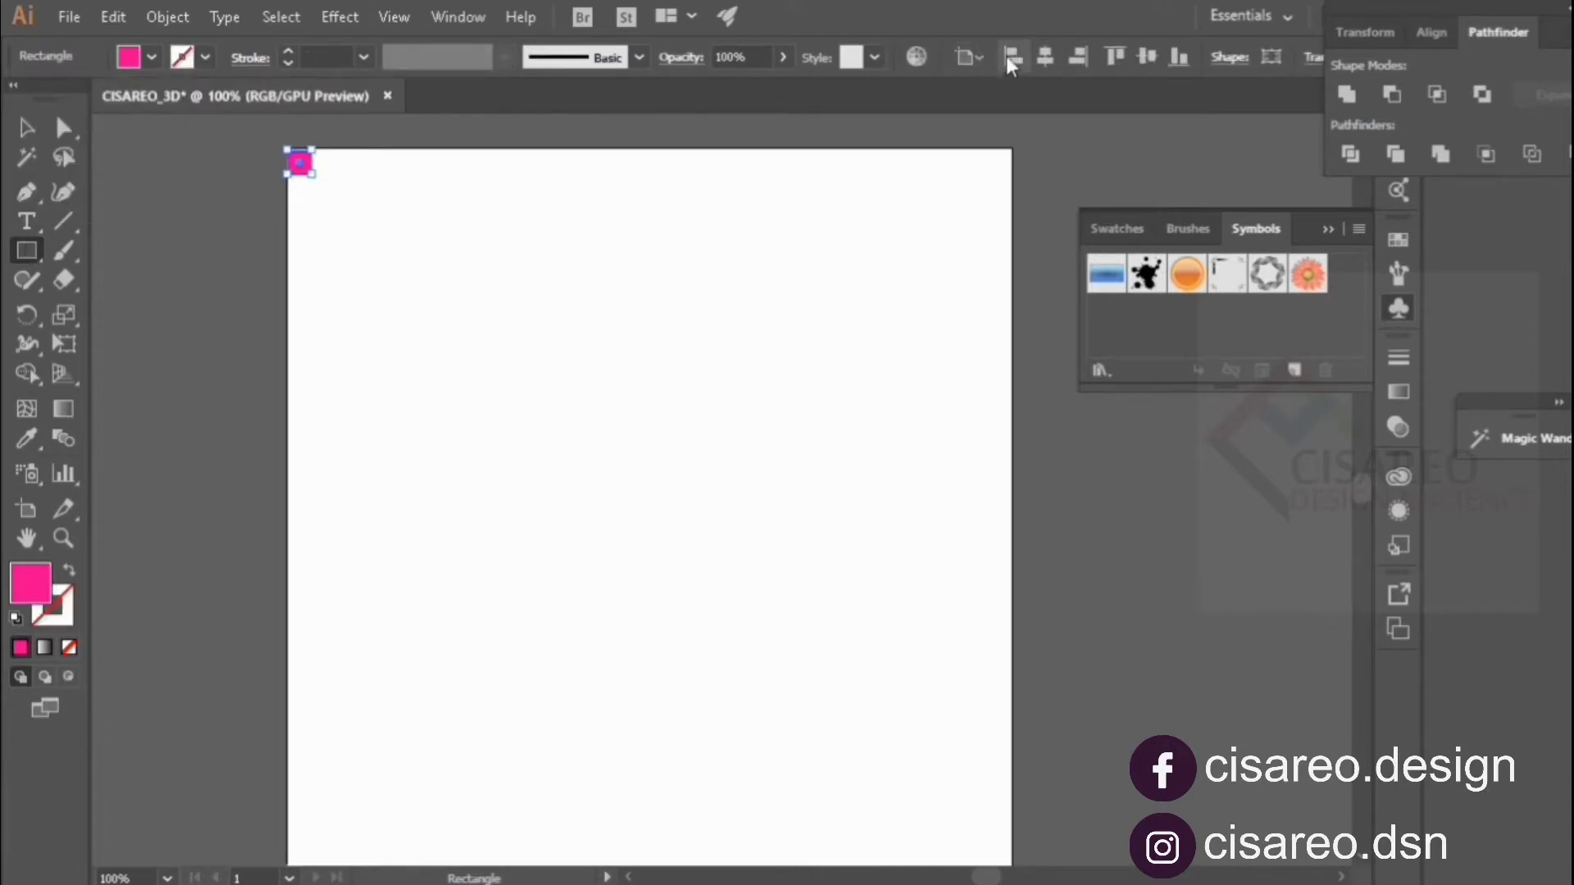
Step: Duplicate the square rightward with Ctrl+D into an evenly spaced row across the top edge
key("ctrl+shift+a")
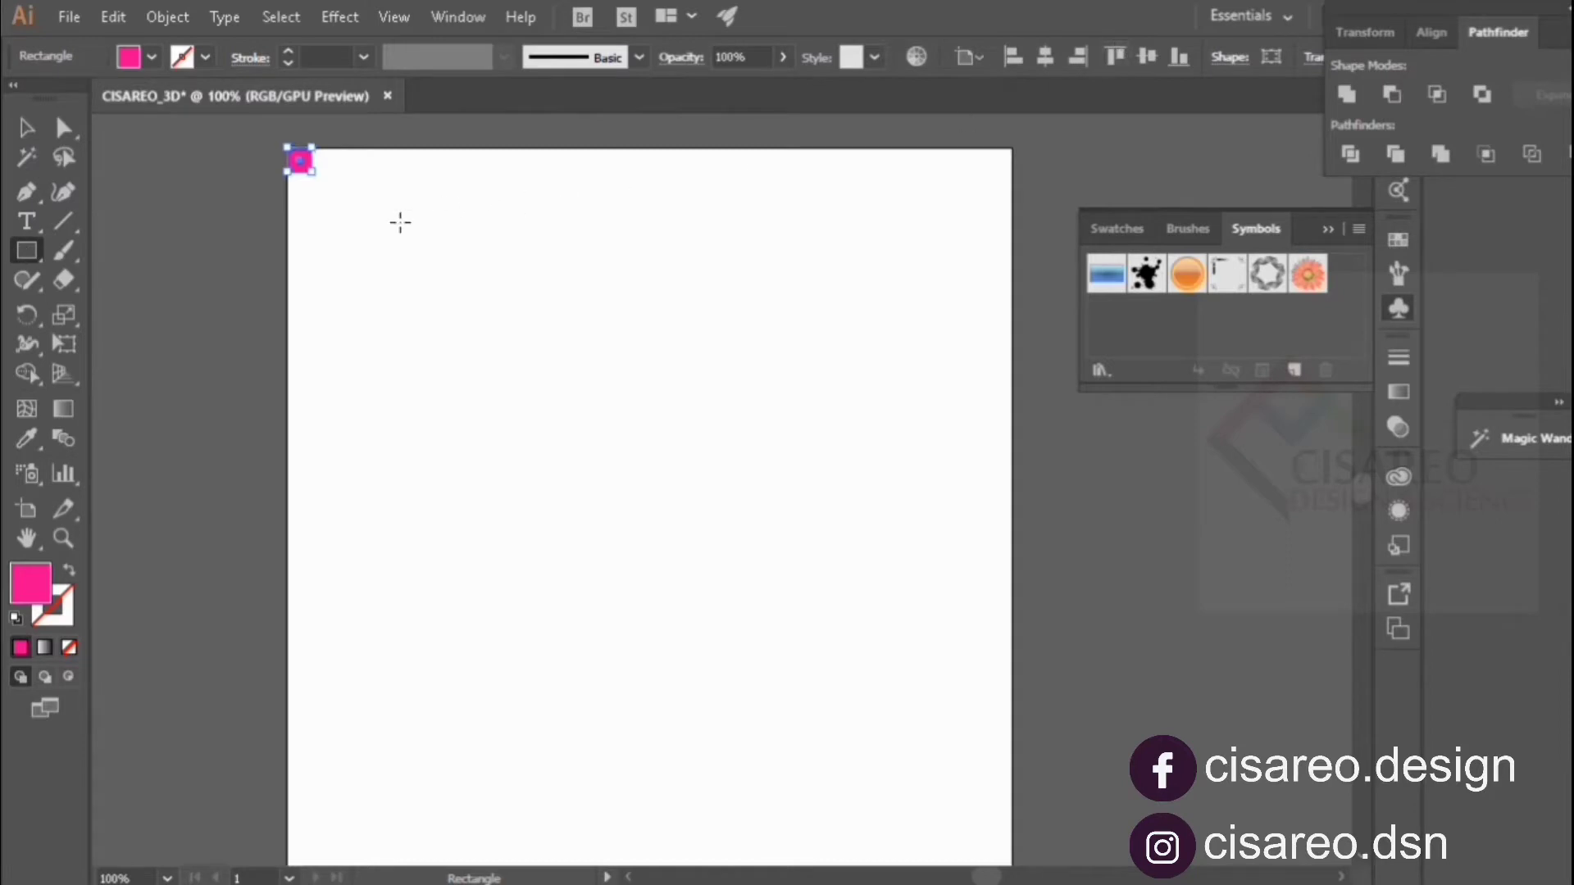
key("v")
left_click_drag(304, 164, 332, 170)
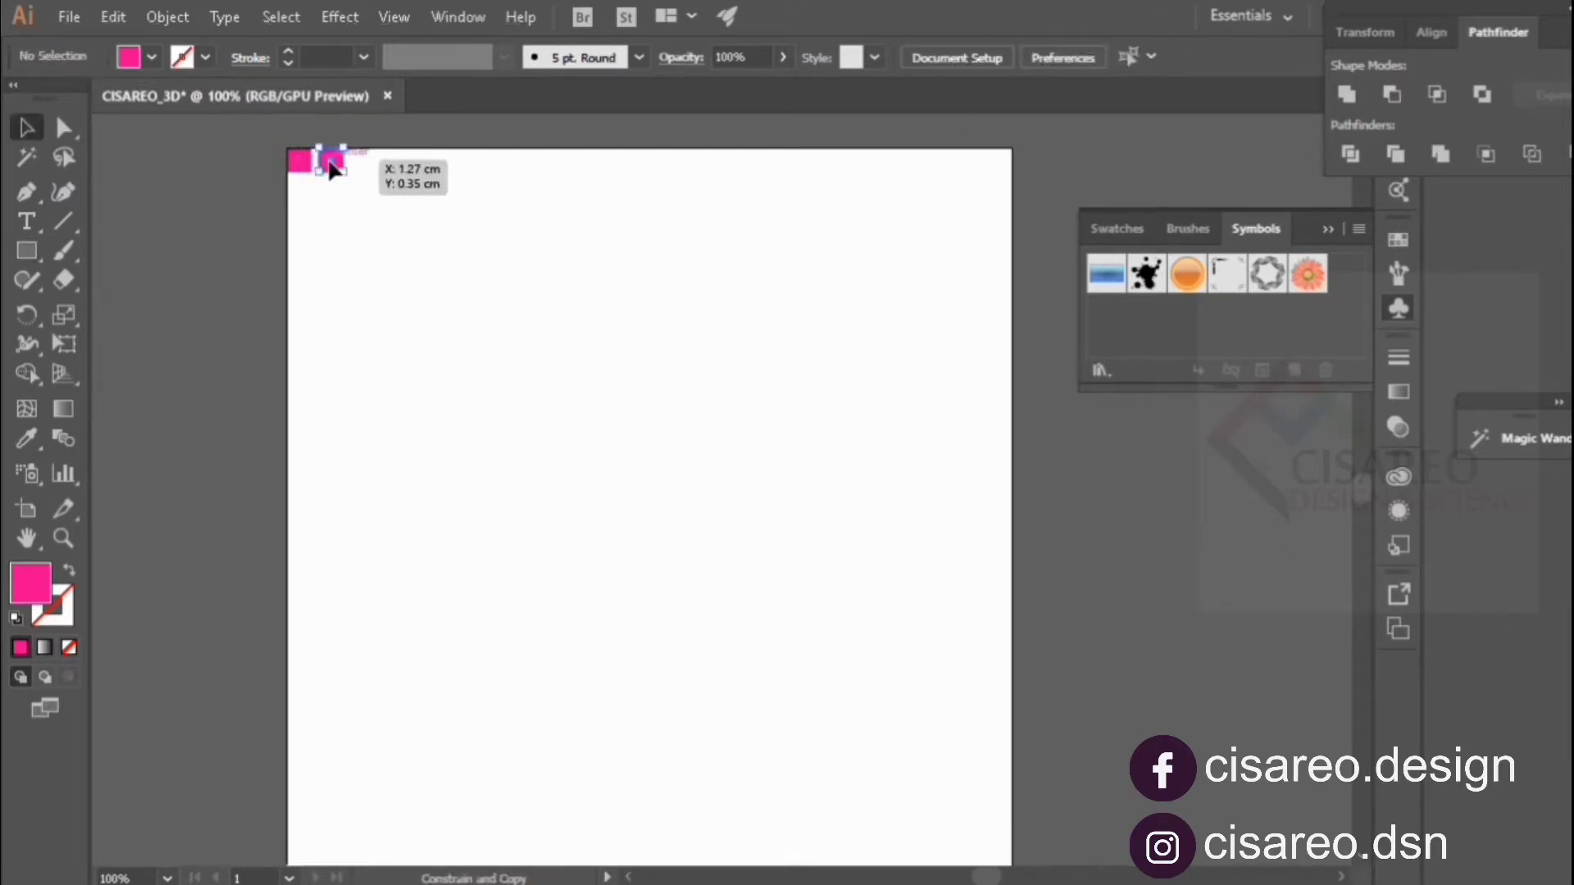
key("ctrl+d")
key("ctrl+d")
key("ctrl+d")
key("ctrl+d")
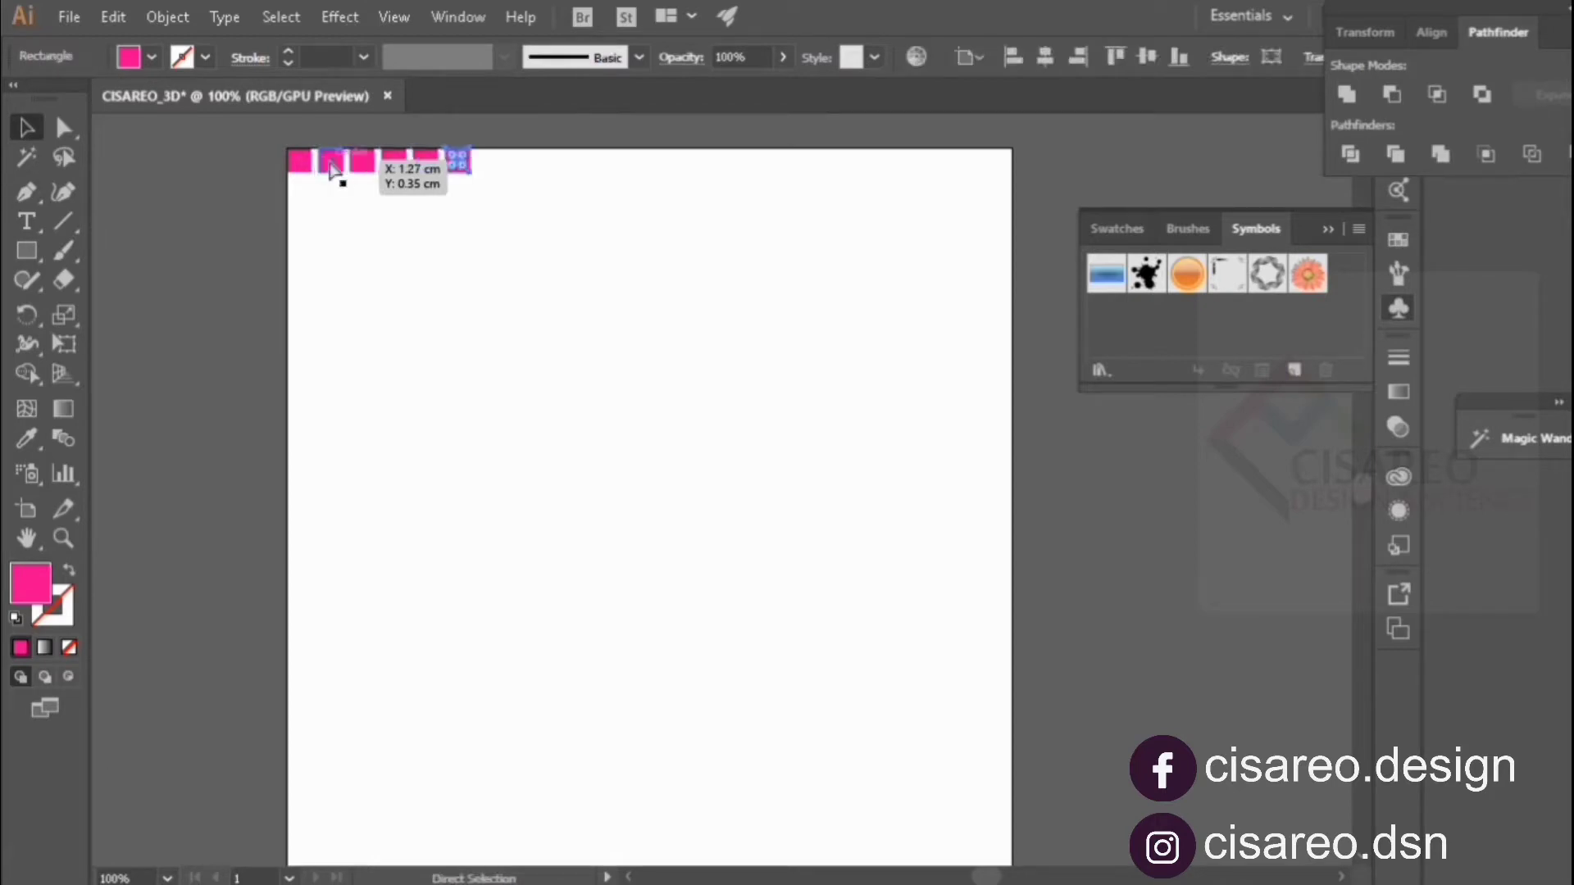
key("ctrl+d")
key("ctrl+d")
key("ctrl+d")
key("ctrl+d")
key("ctrl+d")
key("ctrl+d")
key("ctrl+d")
key("ctrl+d")
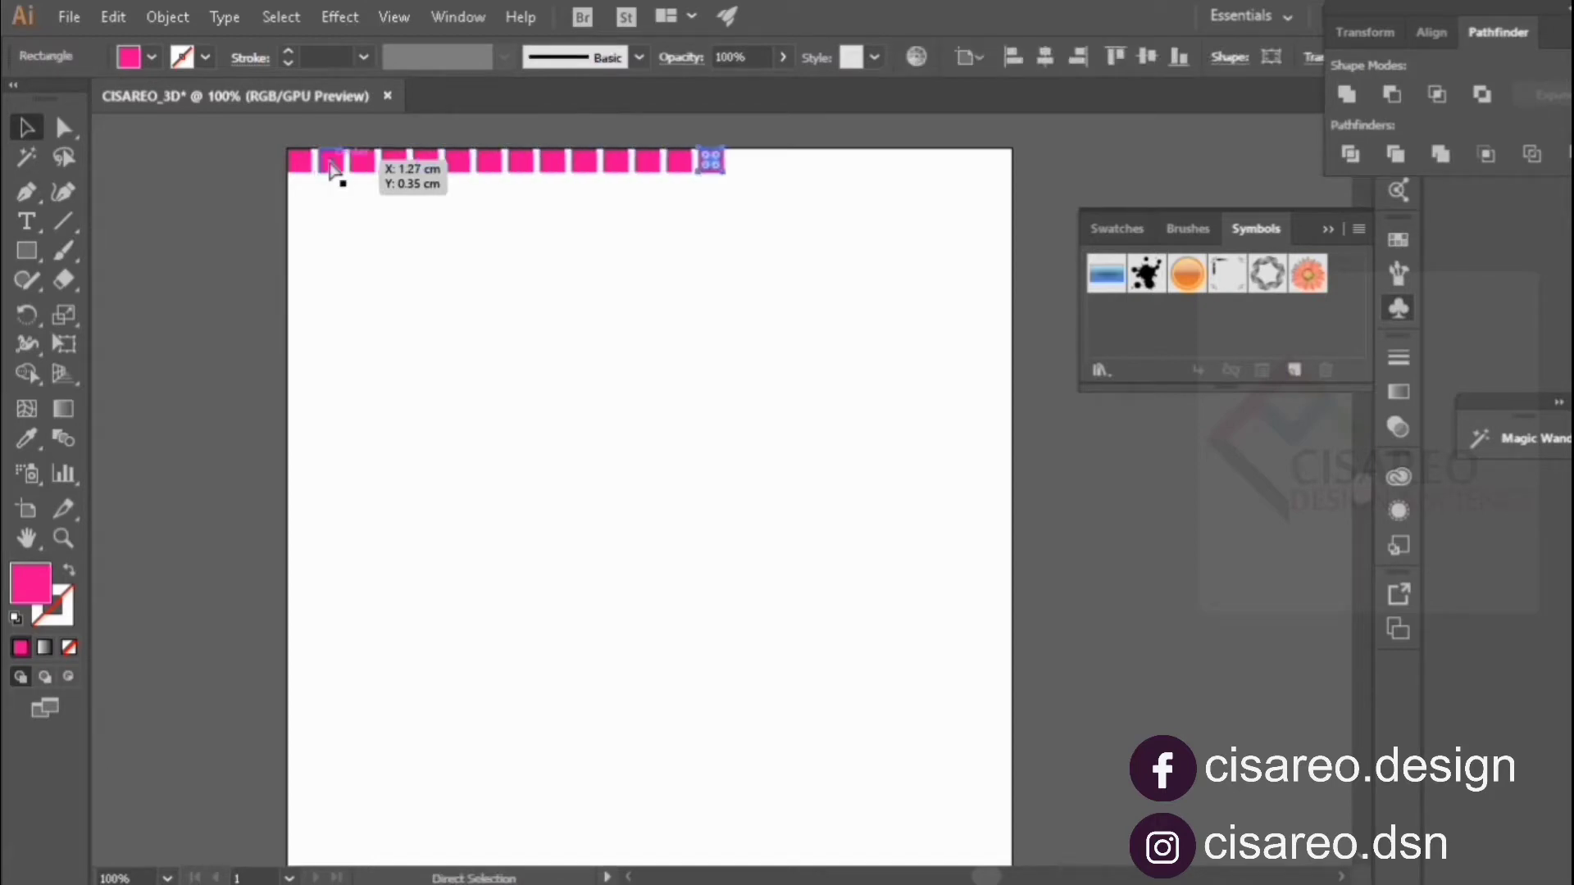
key("ctrl+d")
key("ctrl+d")
key("ctrl+d")
key("ctrl+d")
key("ctrl+d")
key("ctrl+d")
key("ctrl+d")
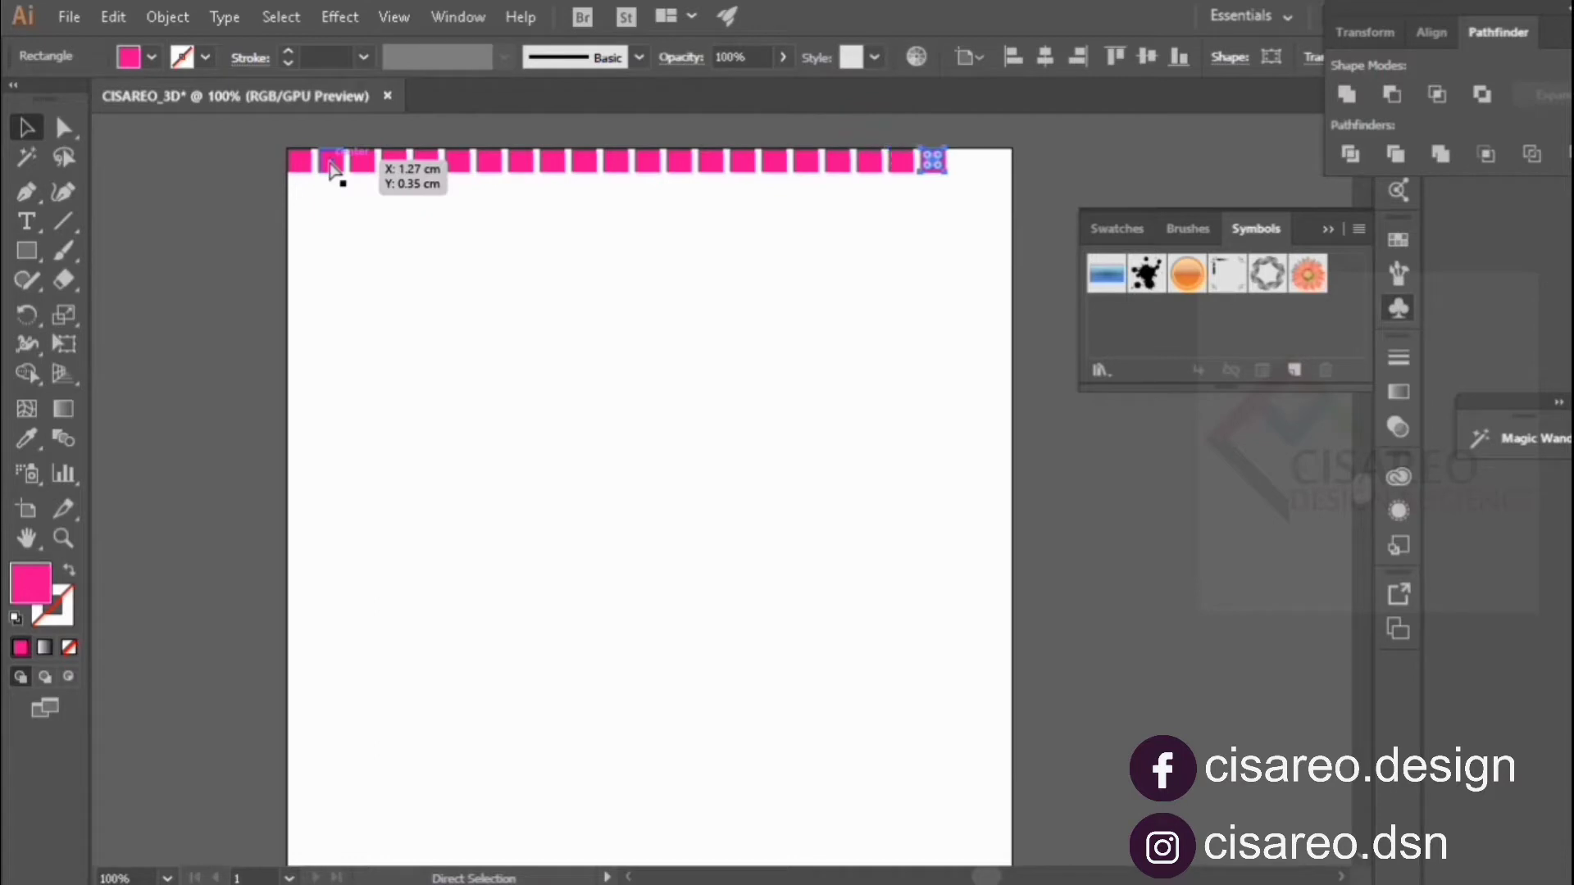
key("ctrl+d")
key("ctrl+d")
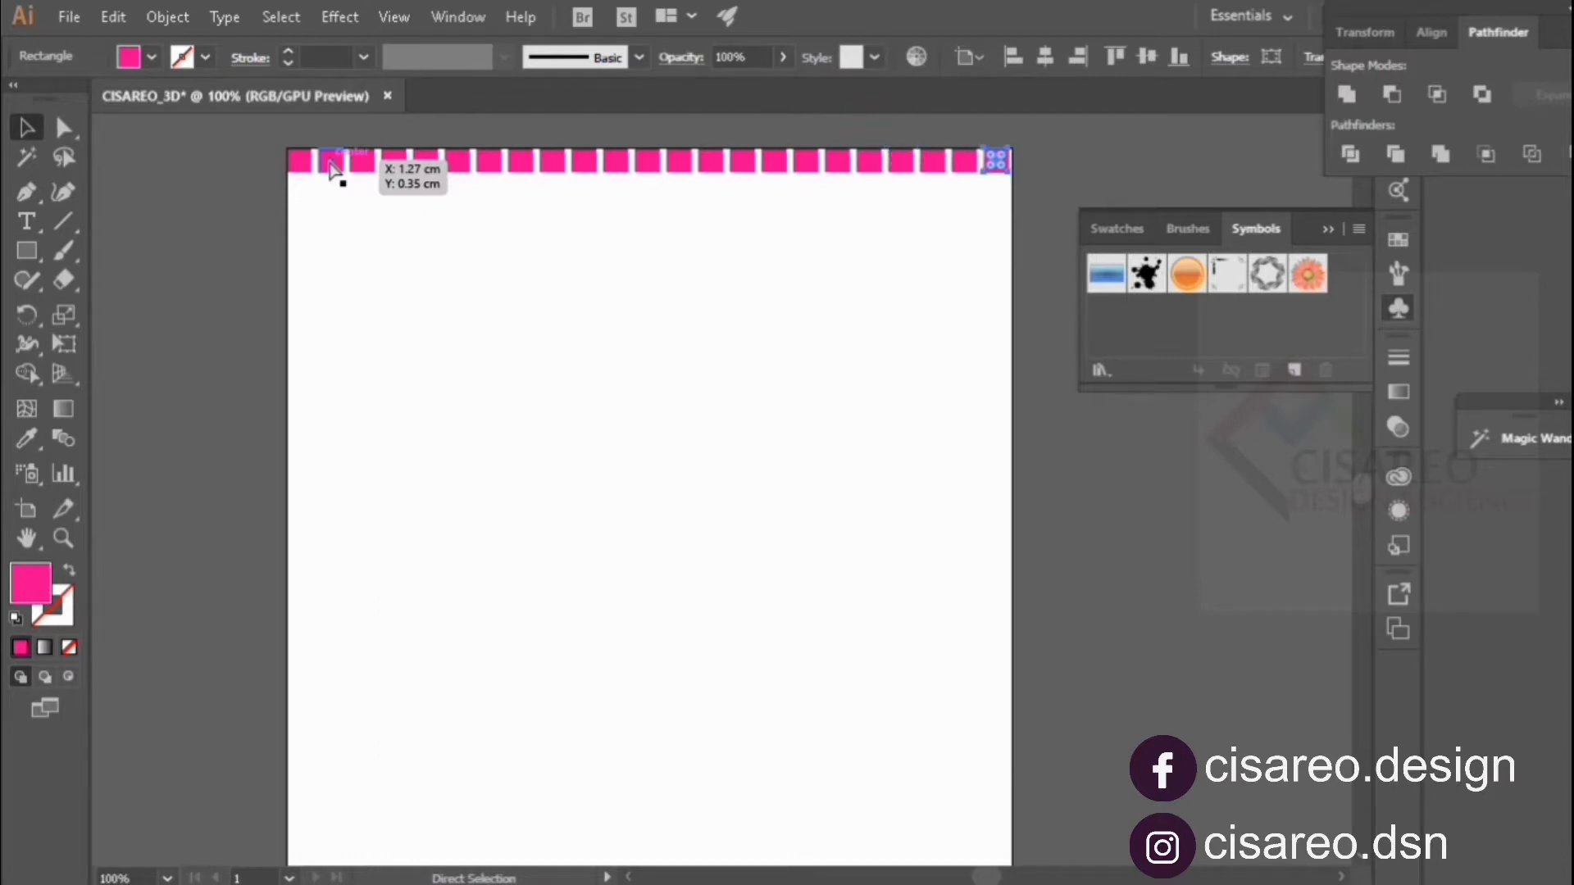
left_click(414, 315)
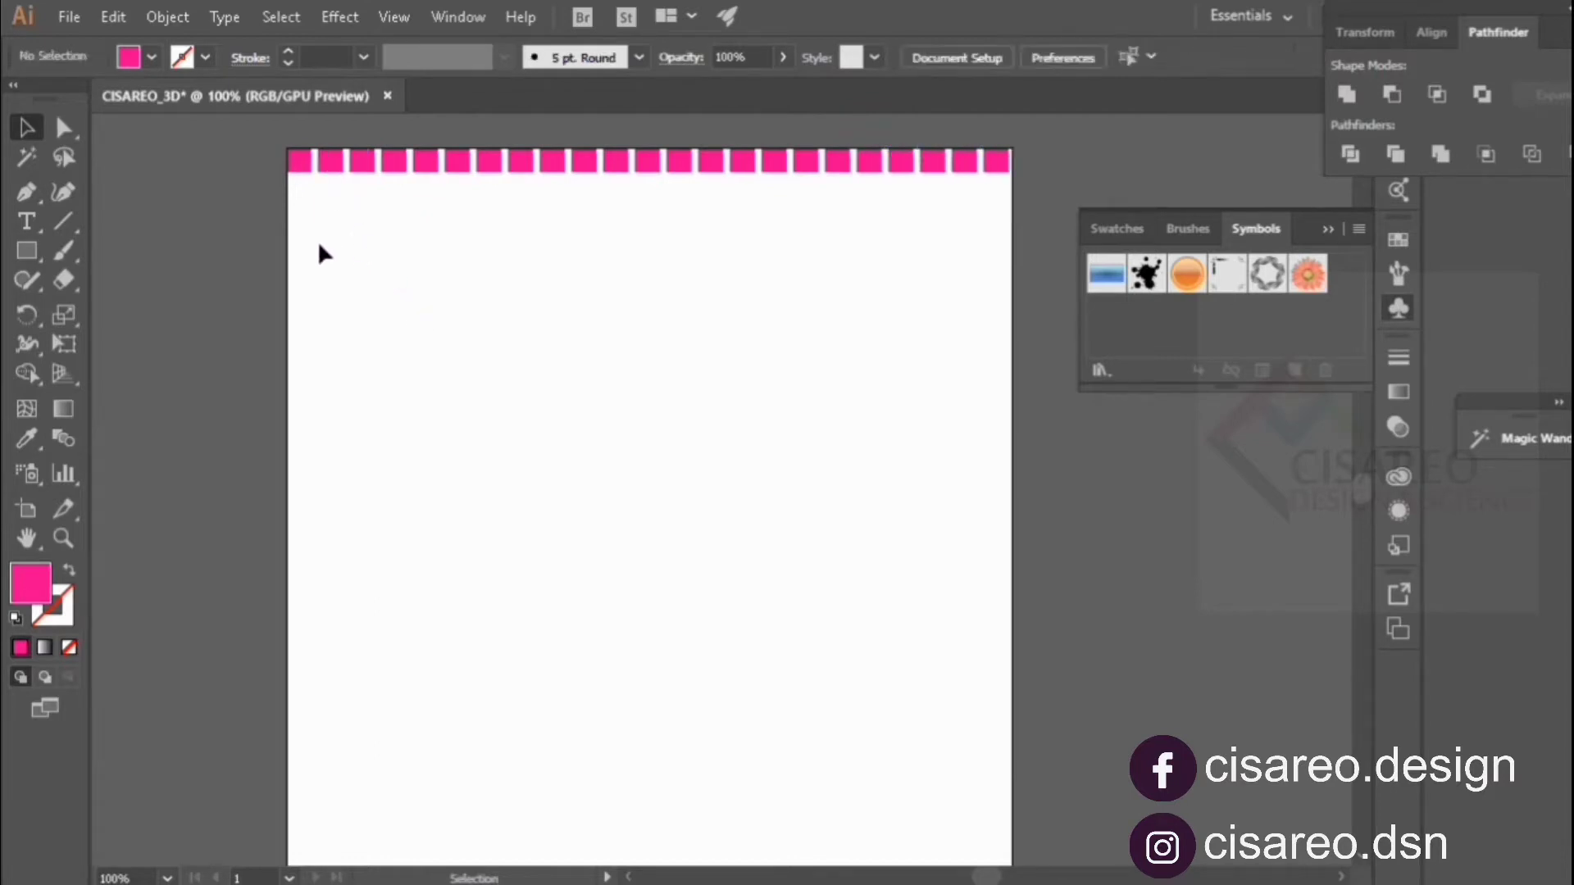
Step: Copy the row of squares down one step and repeat it with Ctrl+D to add rows
left_click_drag(284, 239, 1004, 168)
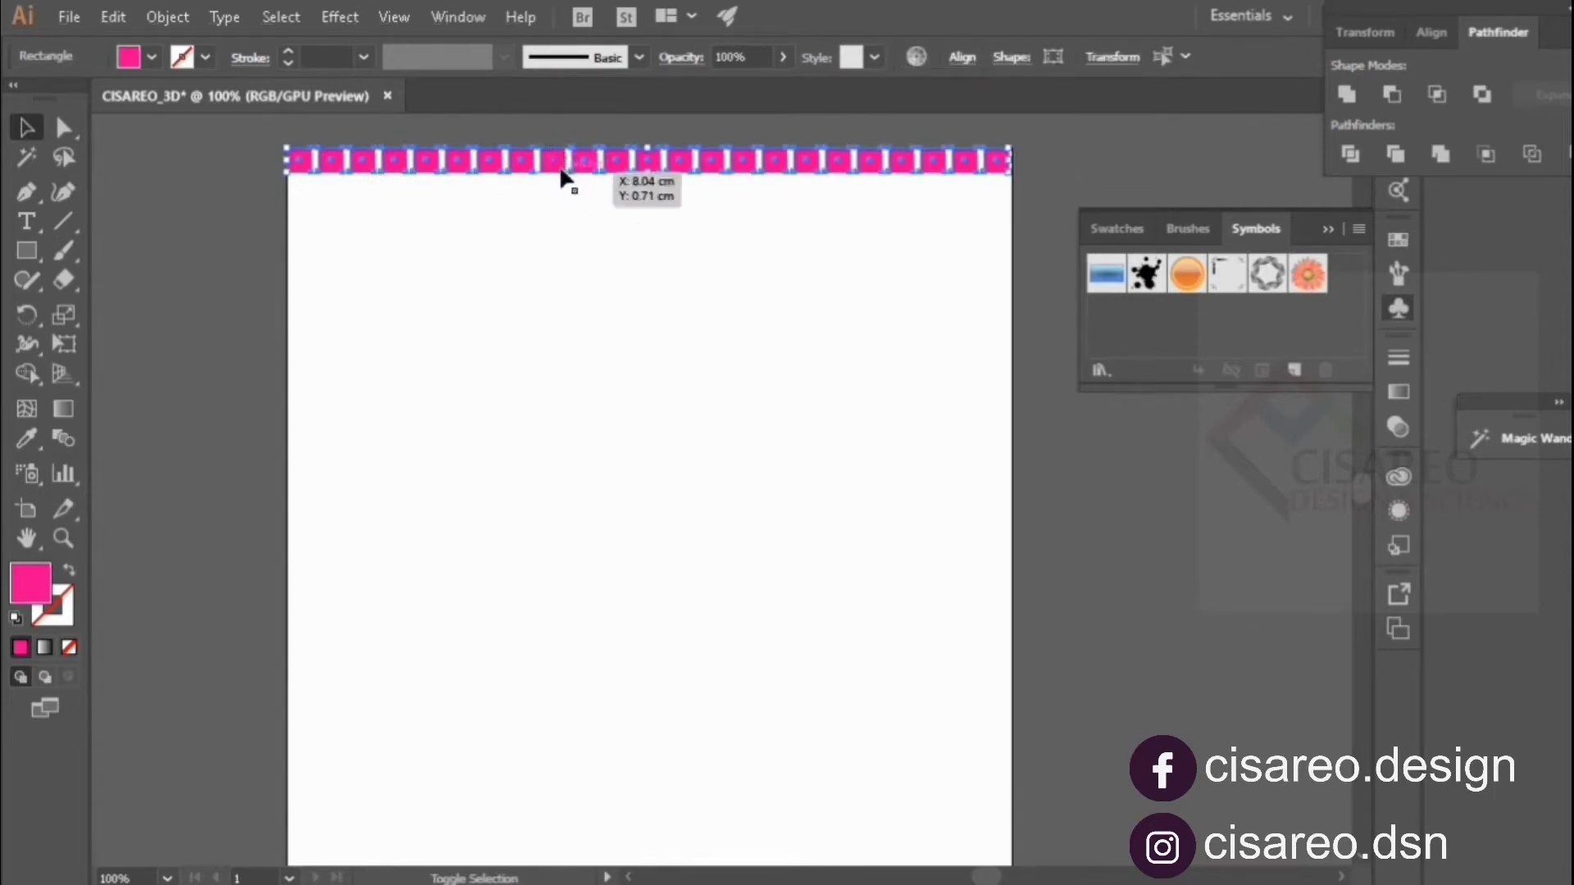
left_click_drag(562, 178, 565, 199)
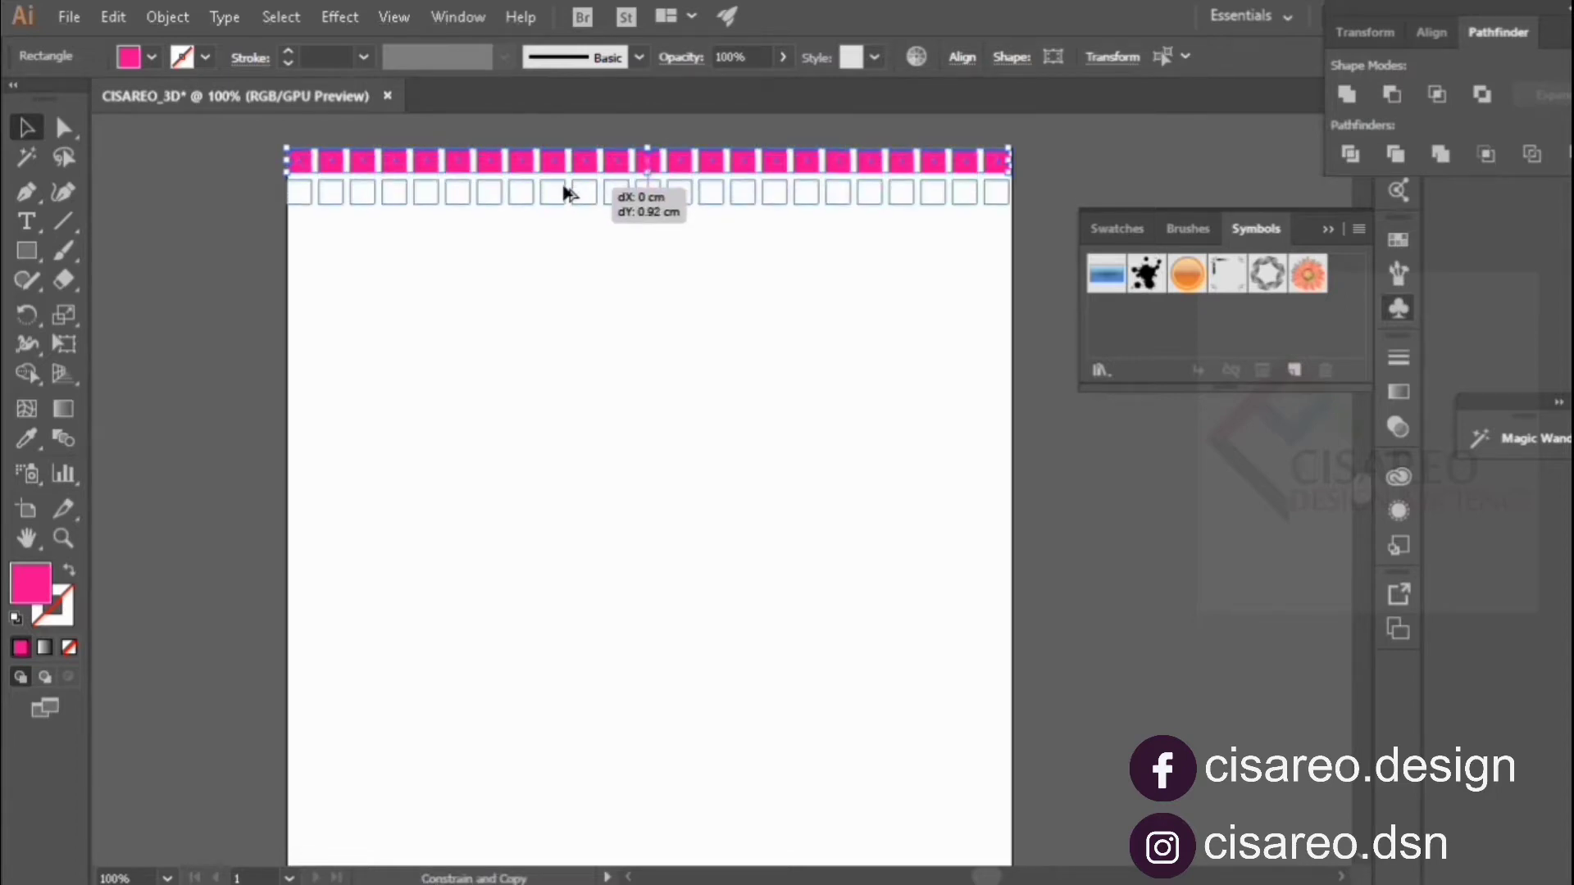
left_click_drag(566, 199, 565, 197)
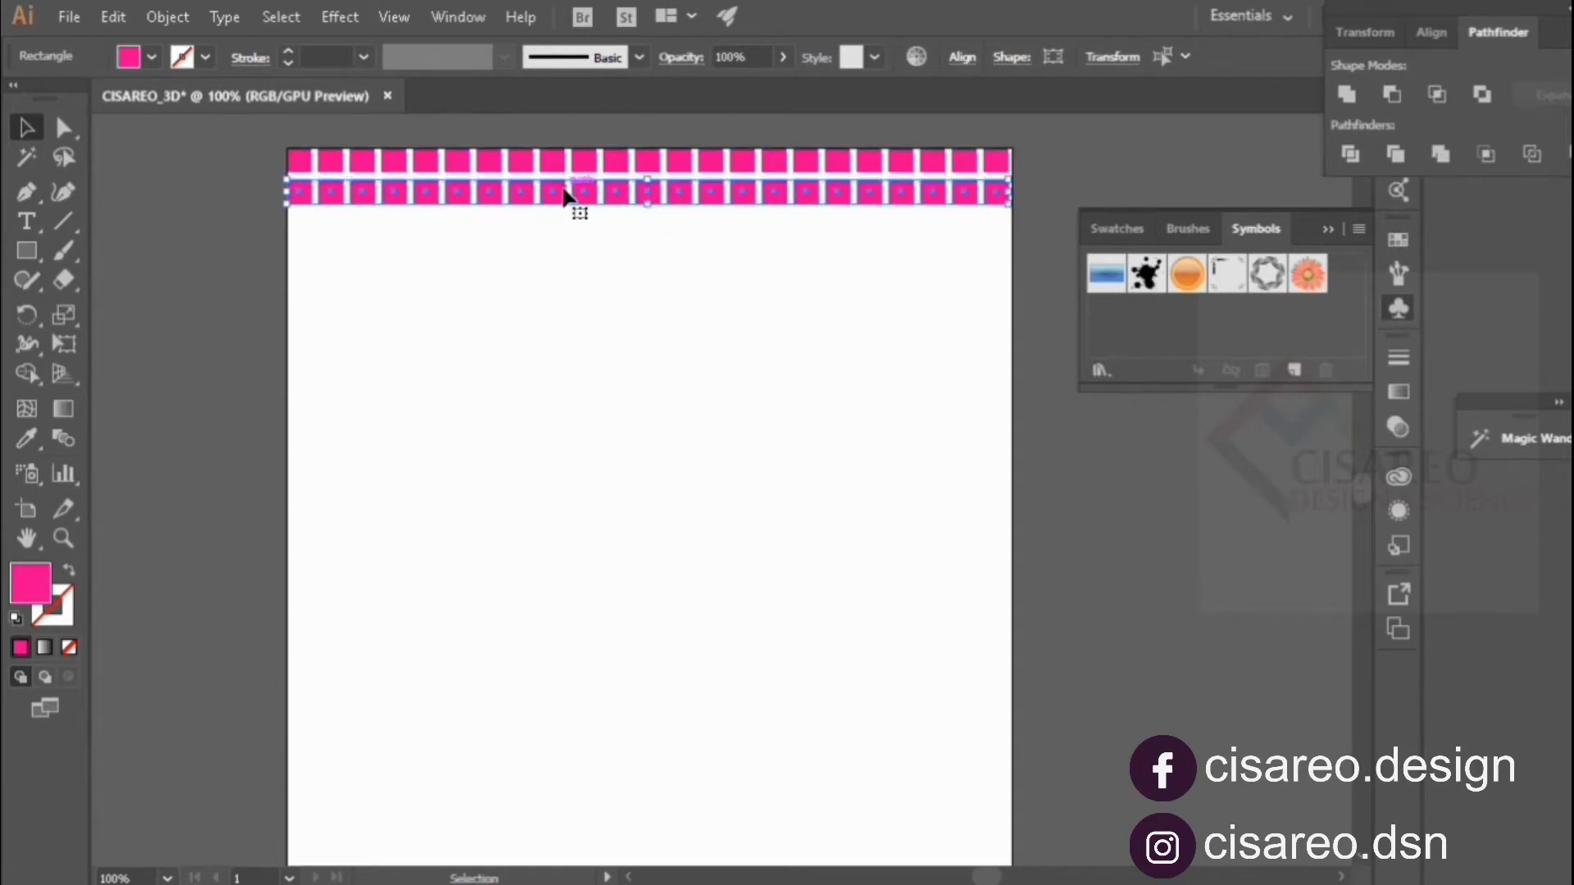
key("ctrl+d")
key("ctrl+d")
key("ctrl+d")
key("ctrl+d")
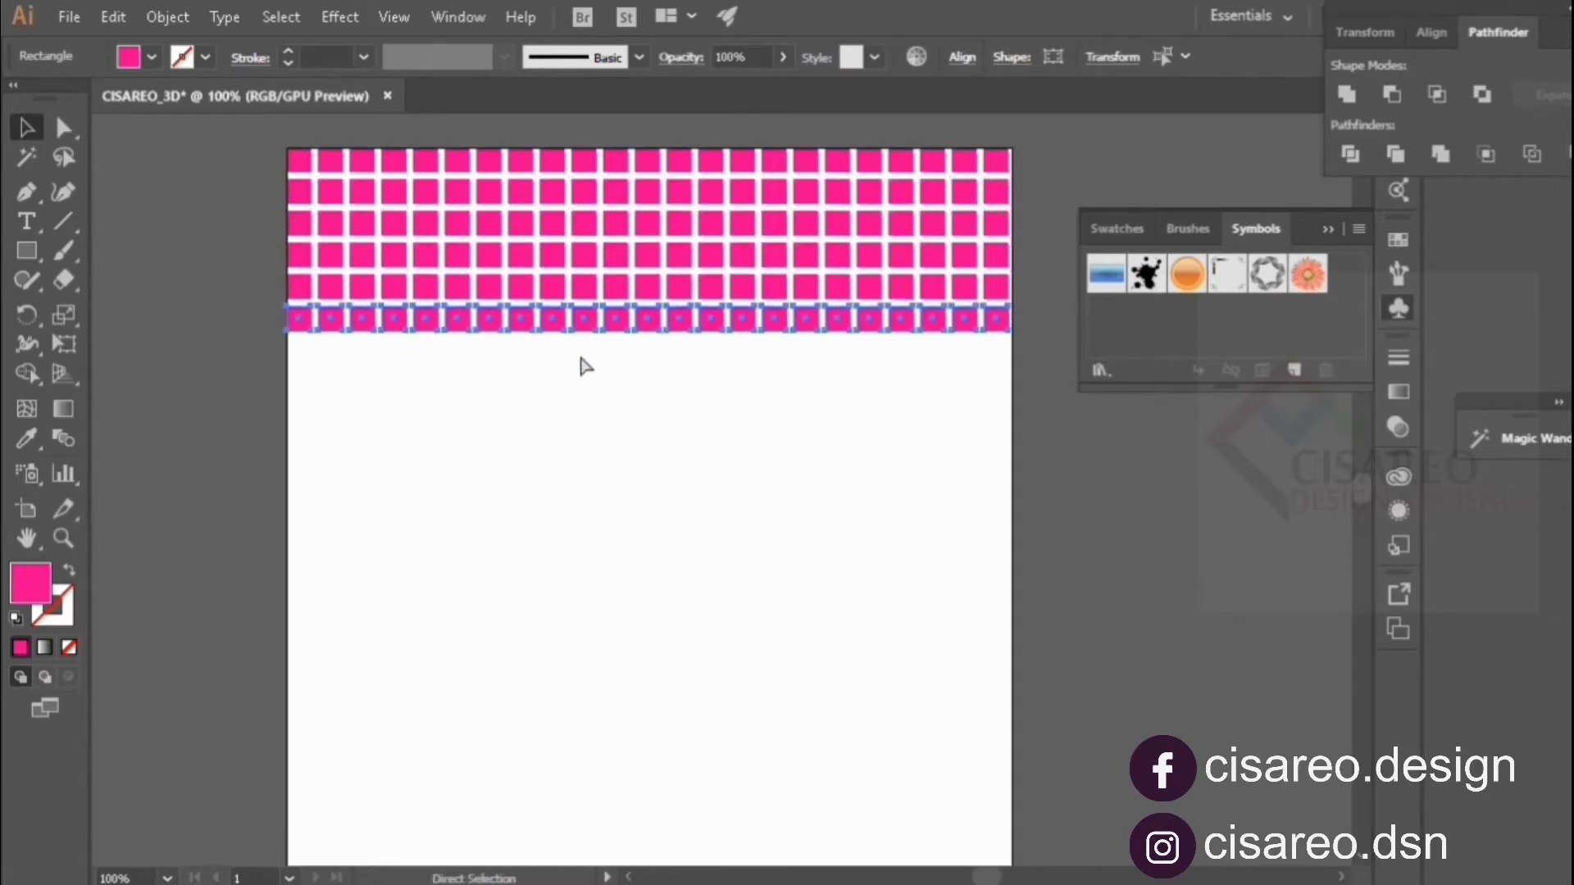
key("ctrl+d")
key("ctrl+d")
key("ctrl+d")
key("ctrl+d")
key("ctrl+d")
key("ctrl+d")
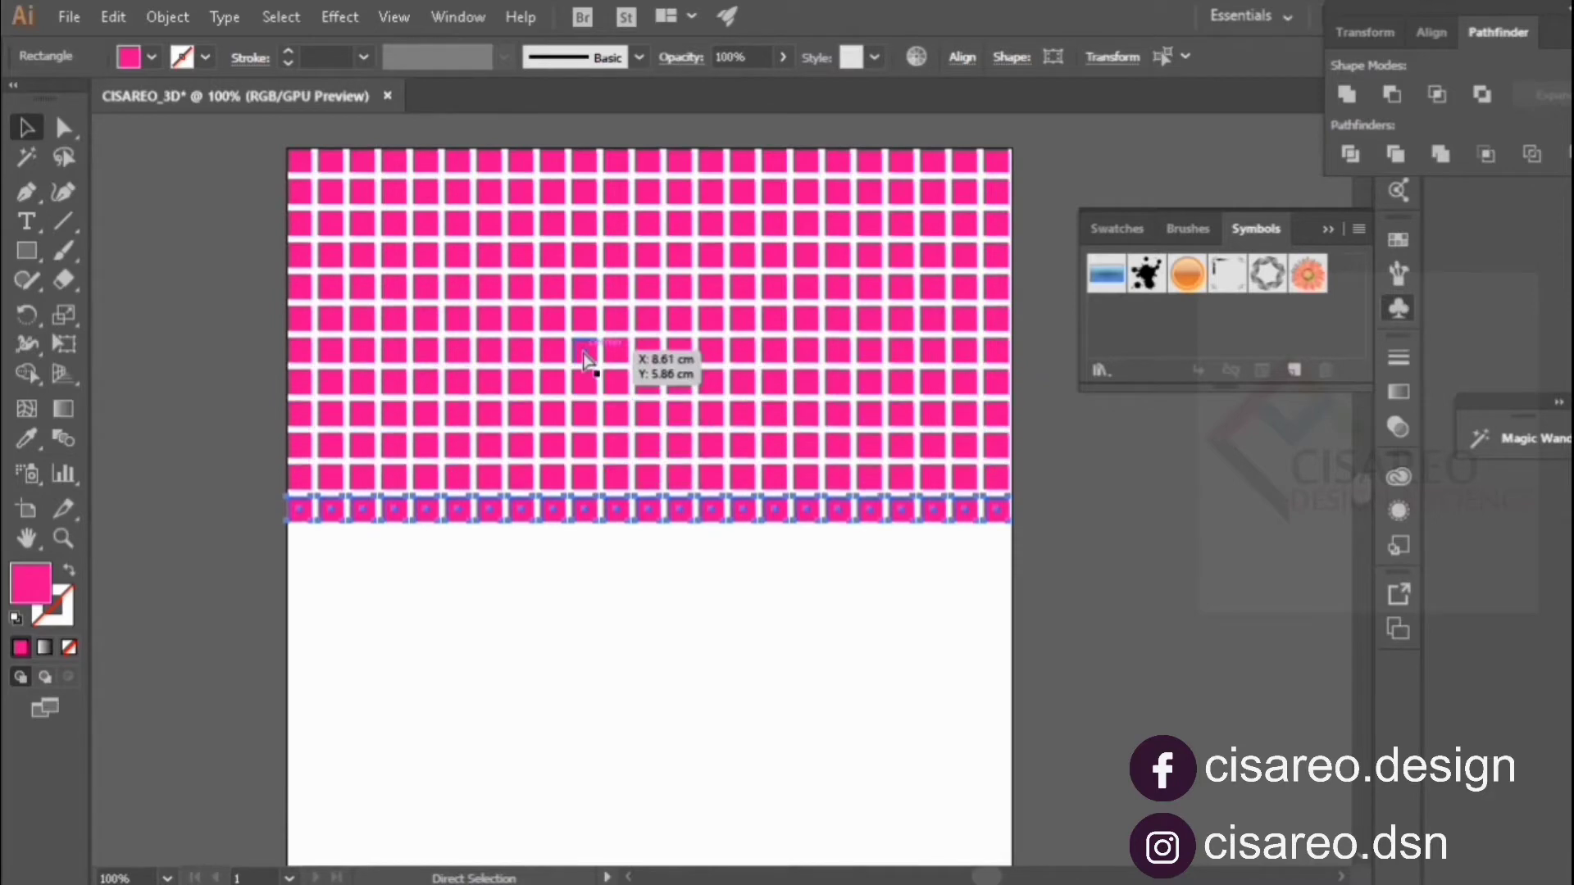
key("ctrl+d")
key("ctrl+d")
key("ctrl+d")
key("ctrl+d")
key("ctrl+d")
key("ctrl+d")
key("ctrl+d")
key("ctrl+d")
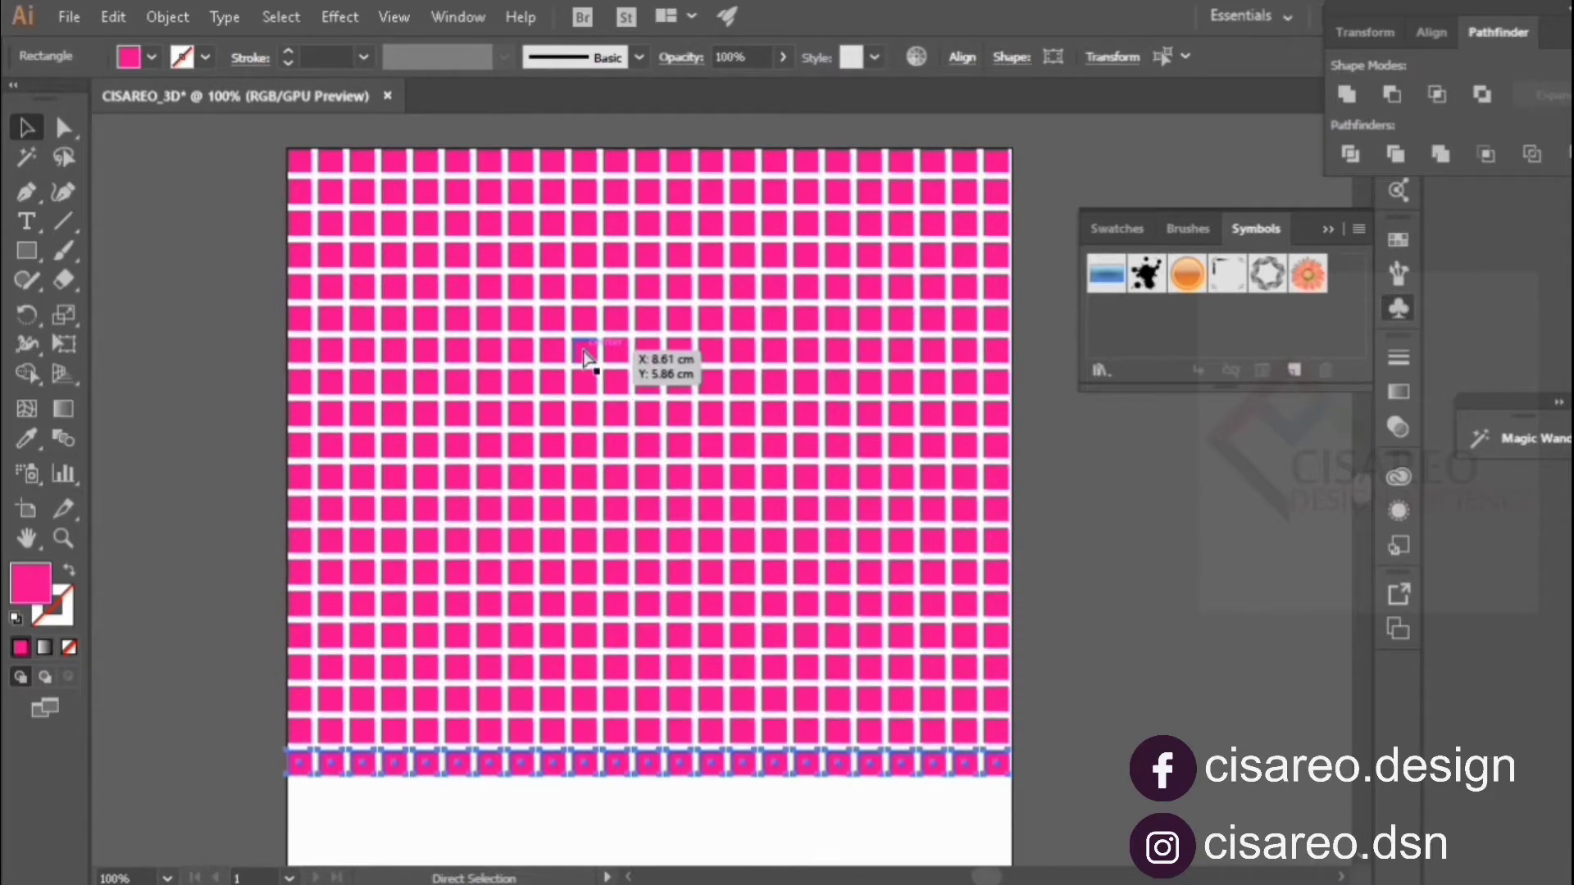
key("ctrl+d")
key("ctrl+d")
key("ctrl+d")
Step: Inspect the grid's bottom row near the artboard edge and clear the selection
scroll(588, 360, "down", 1)
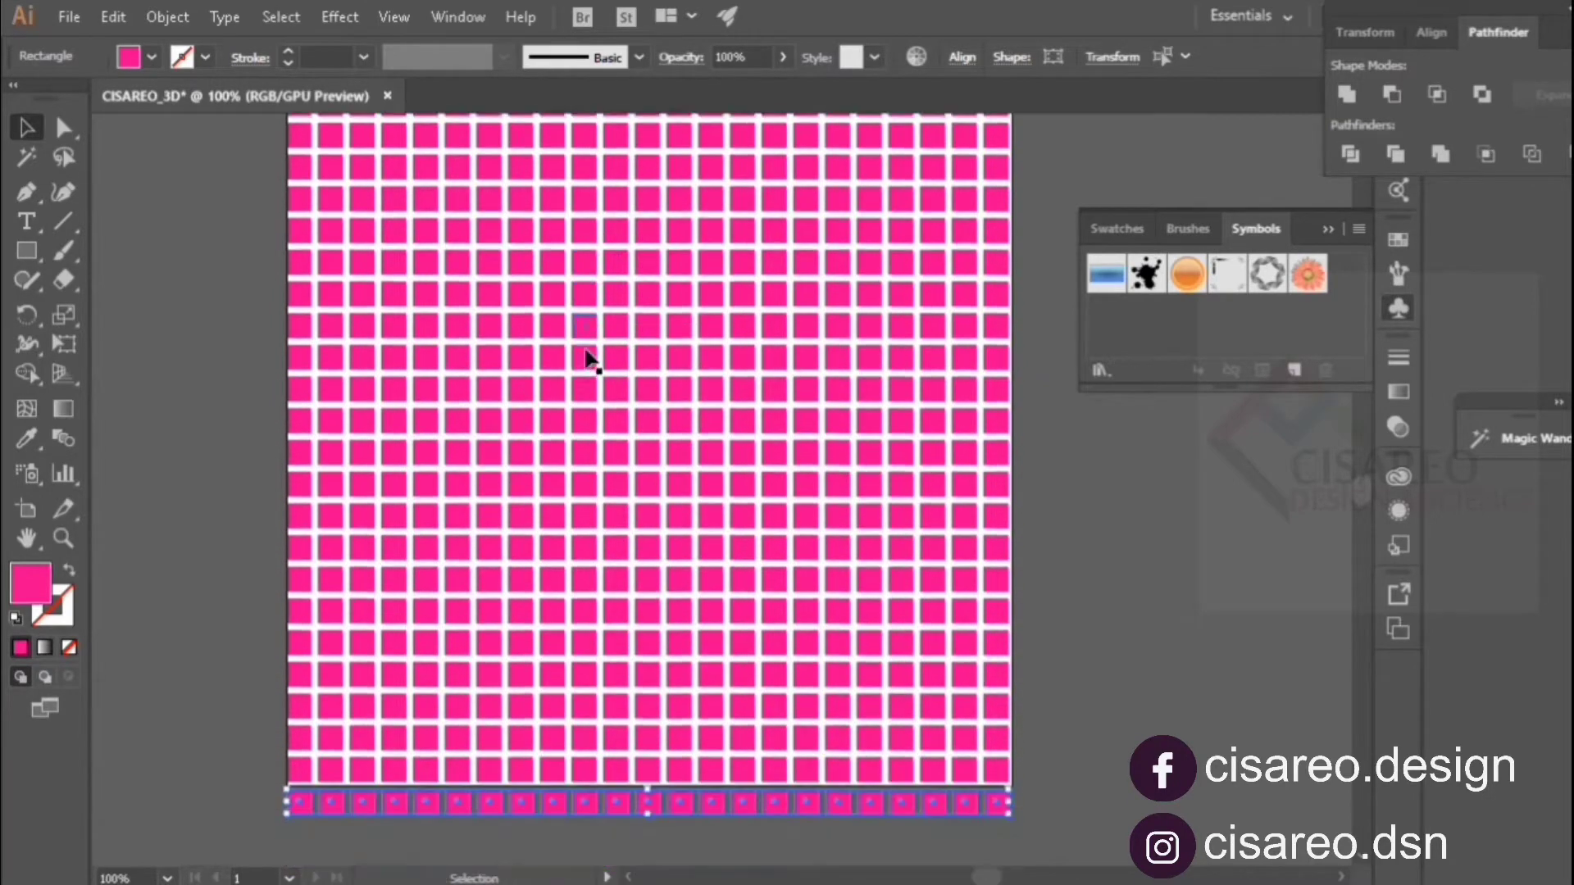
left_click(1102, 485)
scroll(1099, 481, "up", 2)
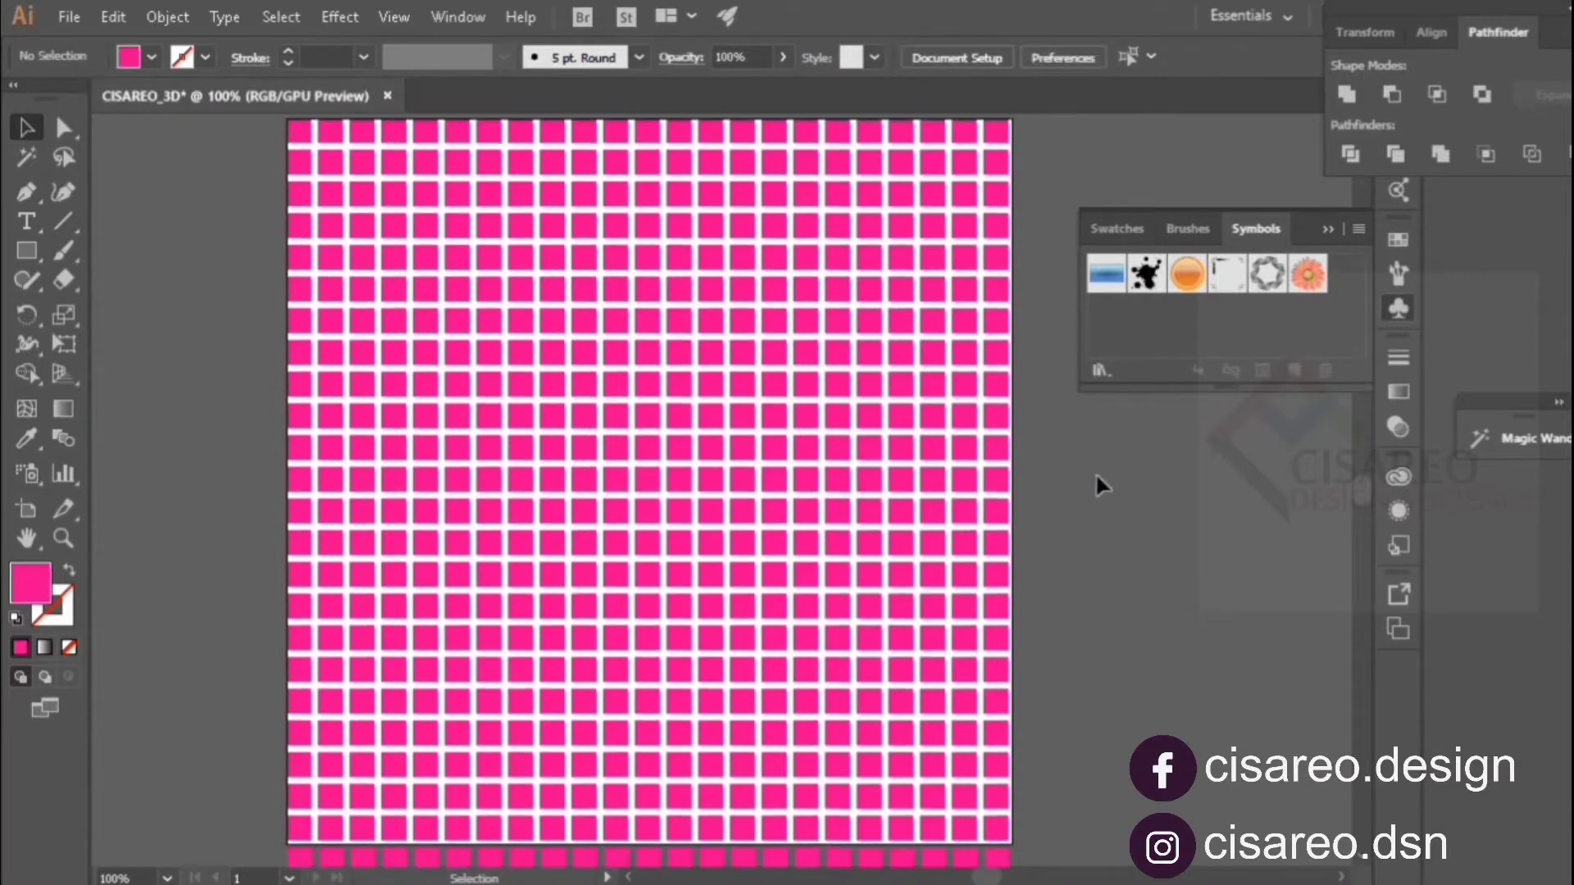
scroll(961, 560, "down", 3)
left_click_drag(295, 830, 1116, 767)
left_click(1120, 774)
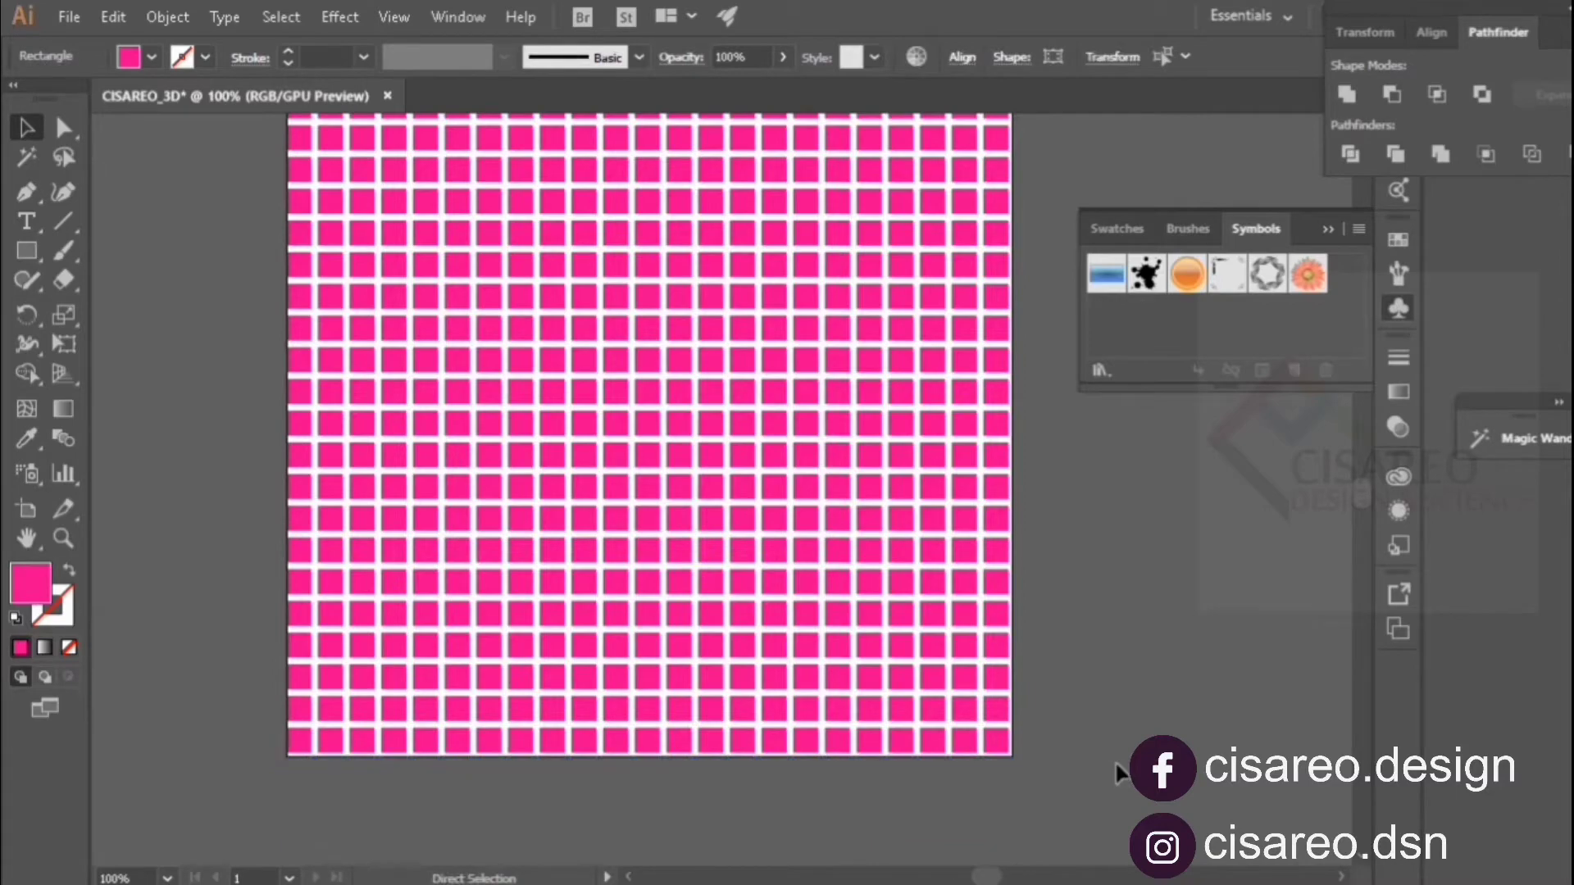
scroll(1115, 754, "up", 2)
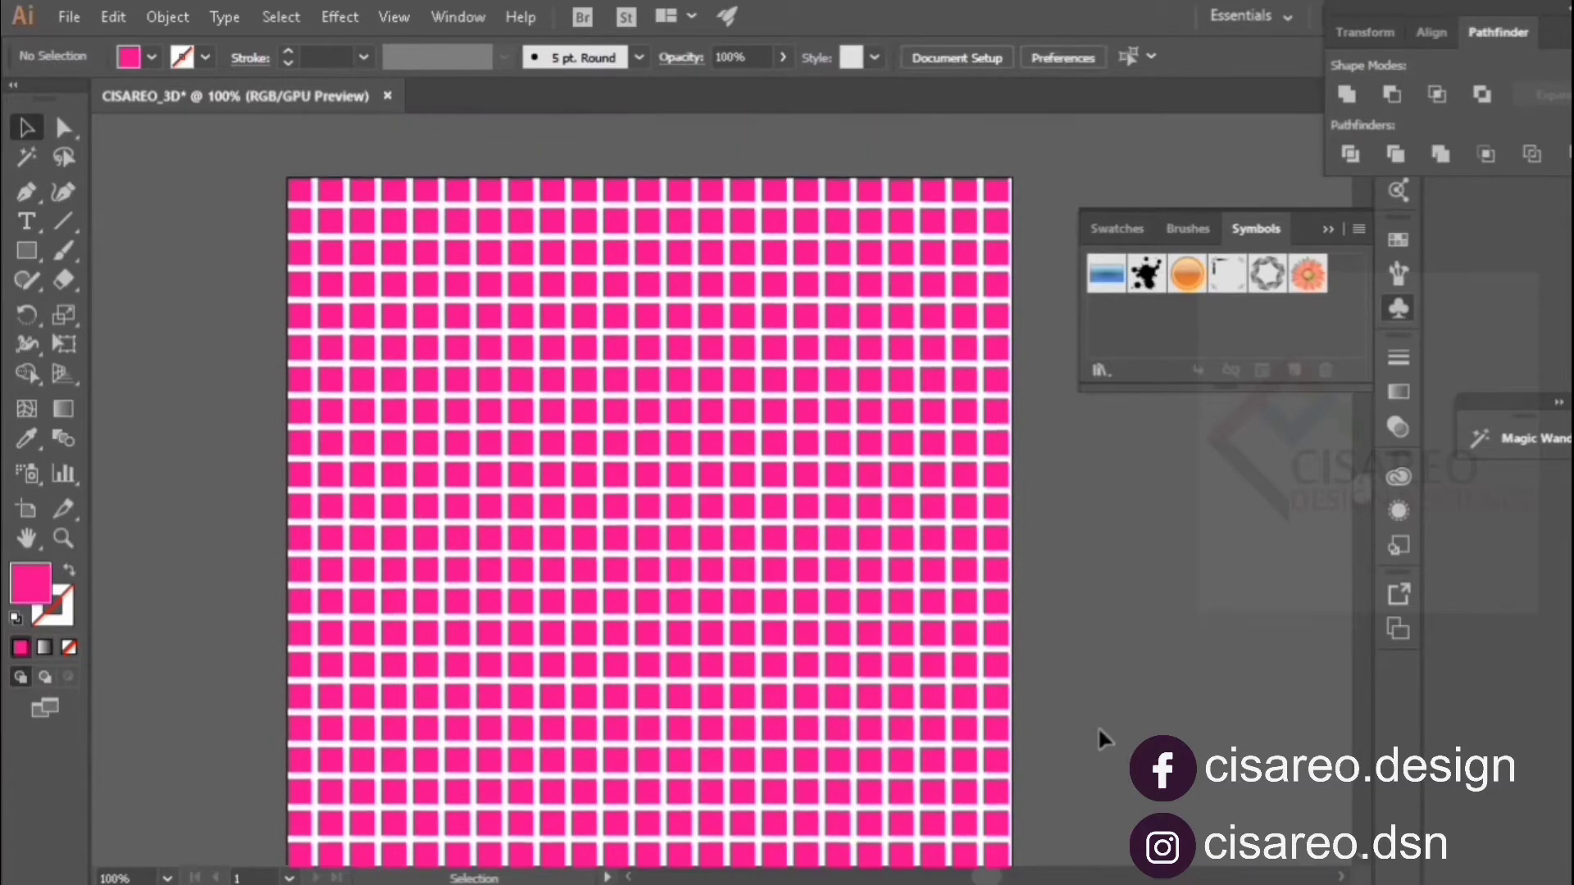
Step: Turn the whole pink grid into a symbol named POLA, then delete its instance from the artboard
key("ctrl+a")
left_click(1088, 716)
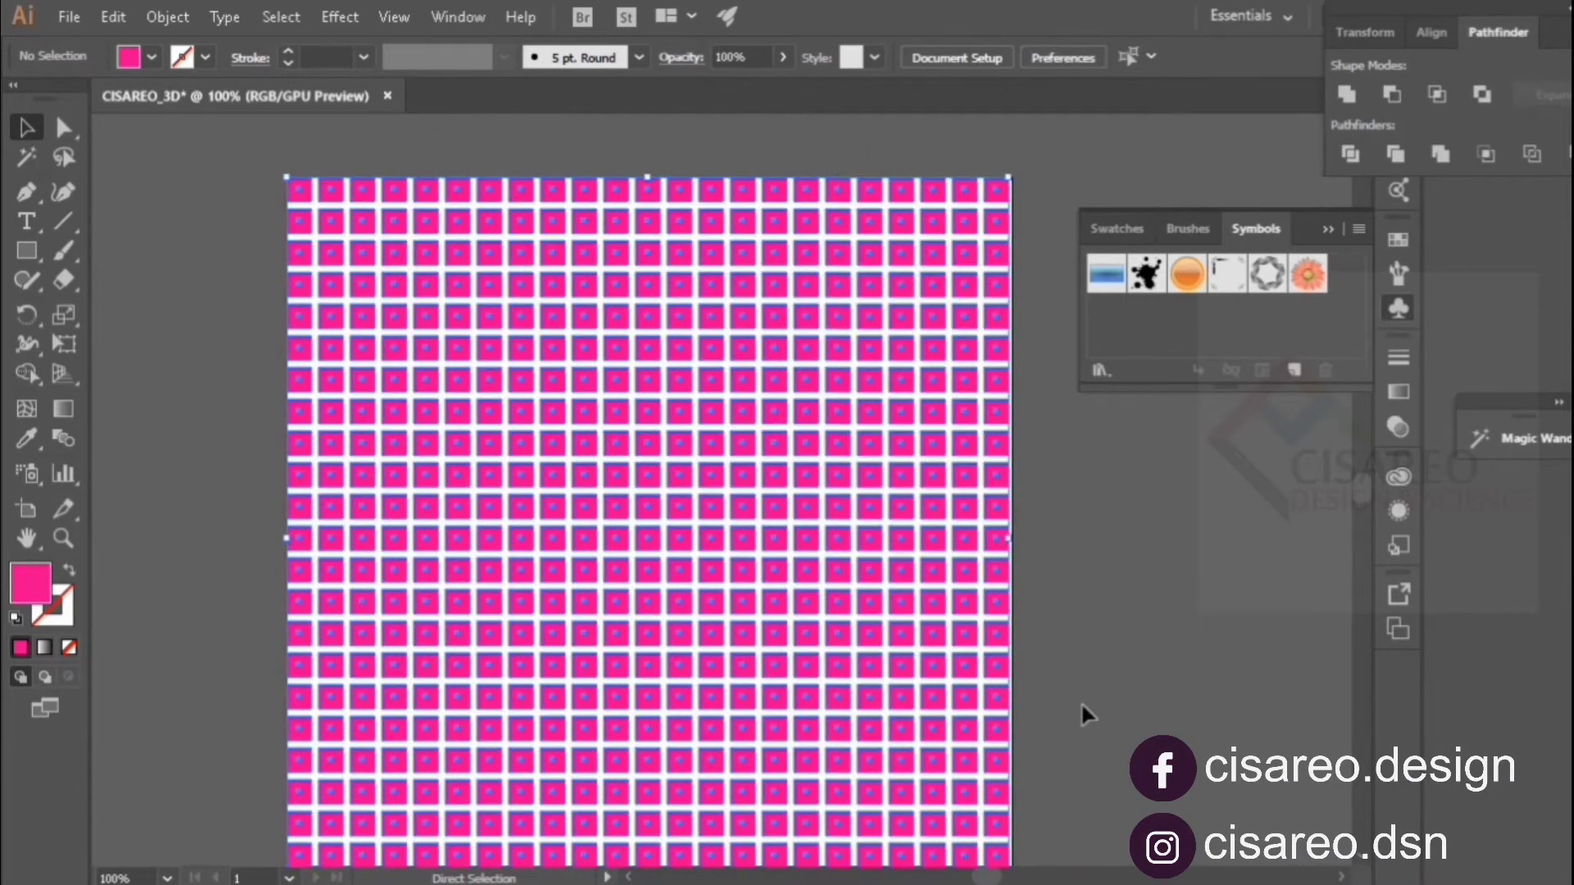
key("ctrl+a")
key("v")
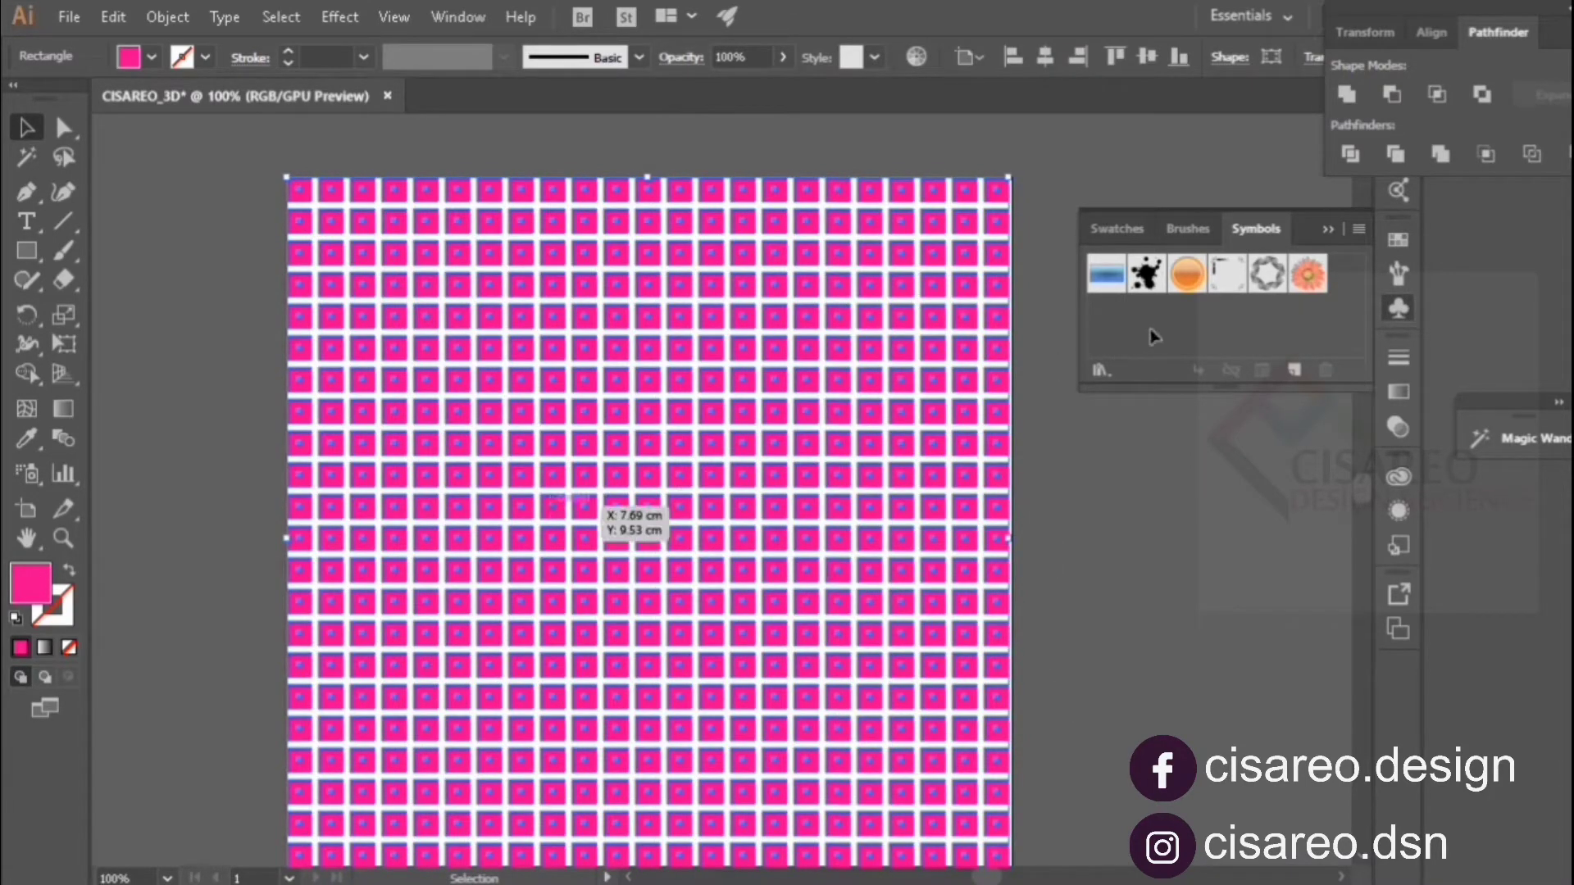
left_click_drag(1154, 336, 1156, 341)
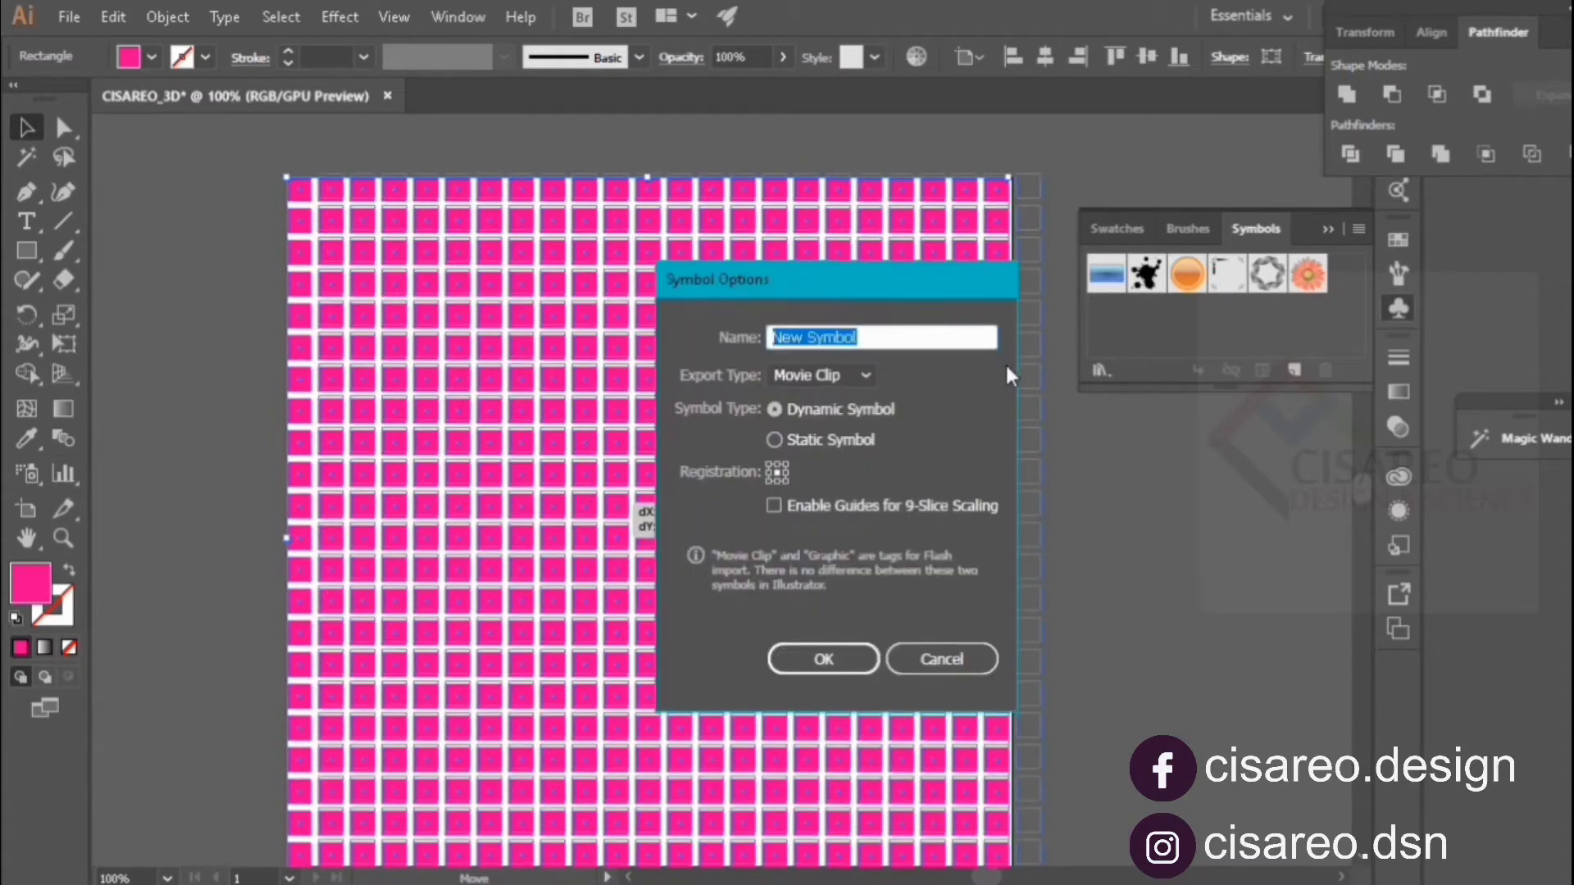
type("POLA")
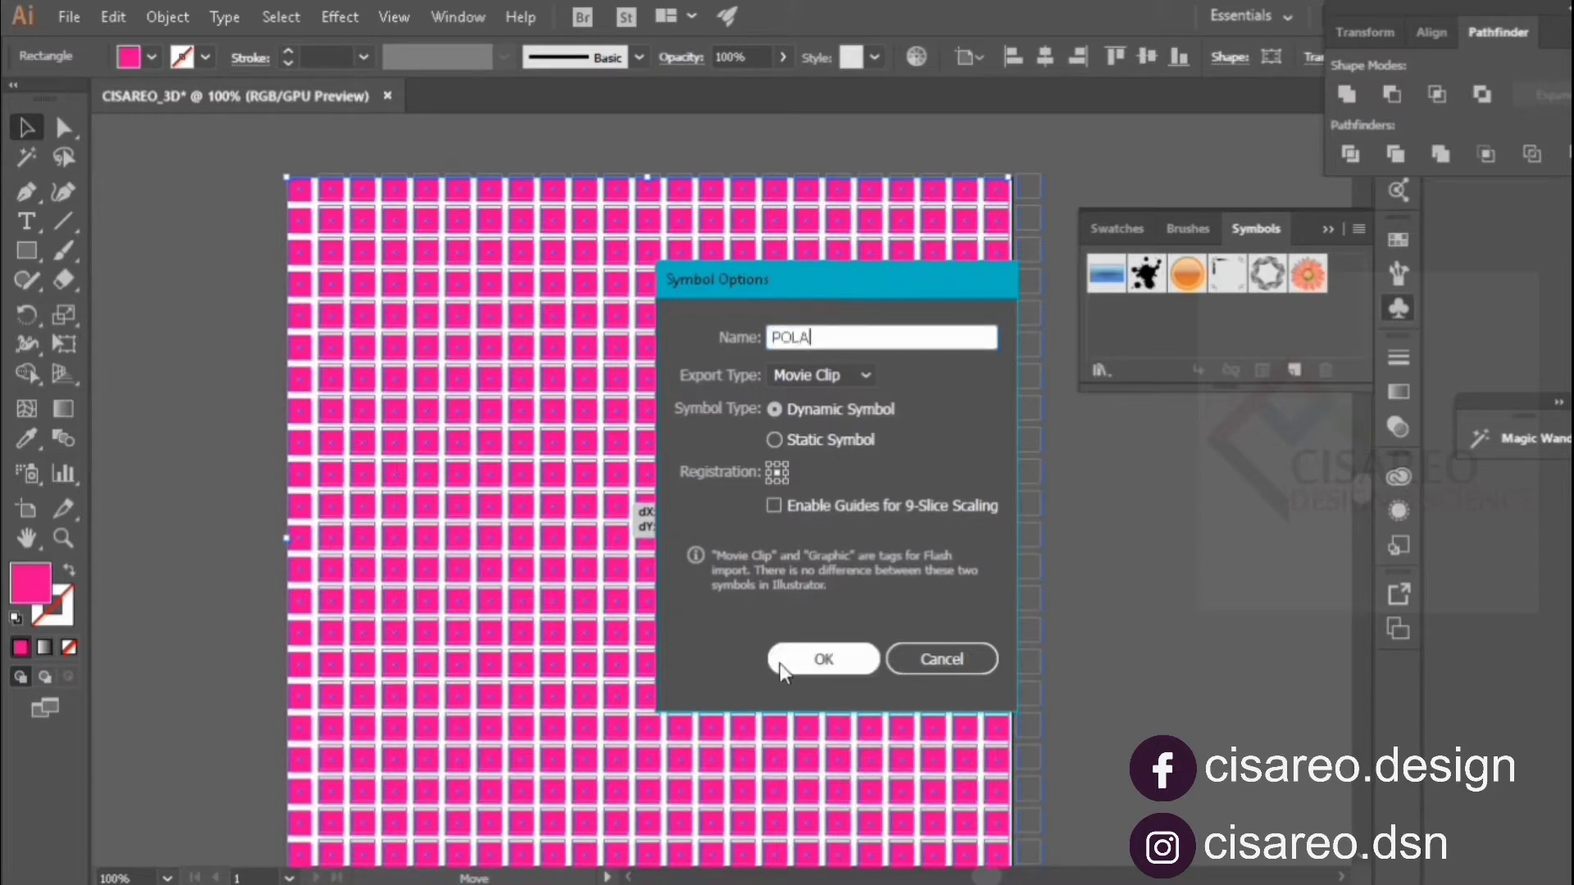
left_click(820, 659)
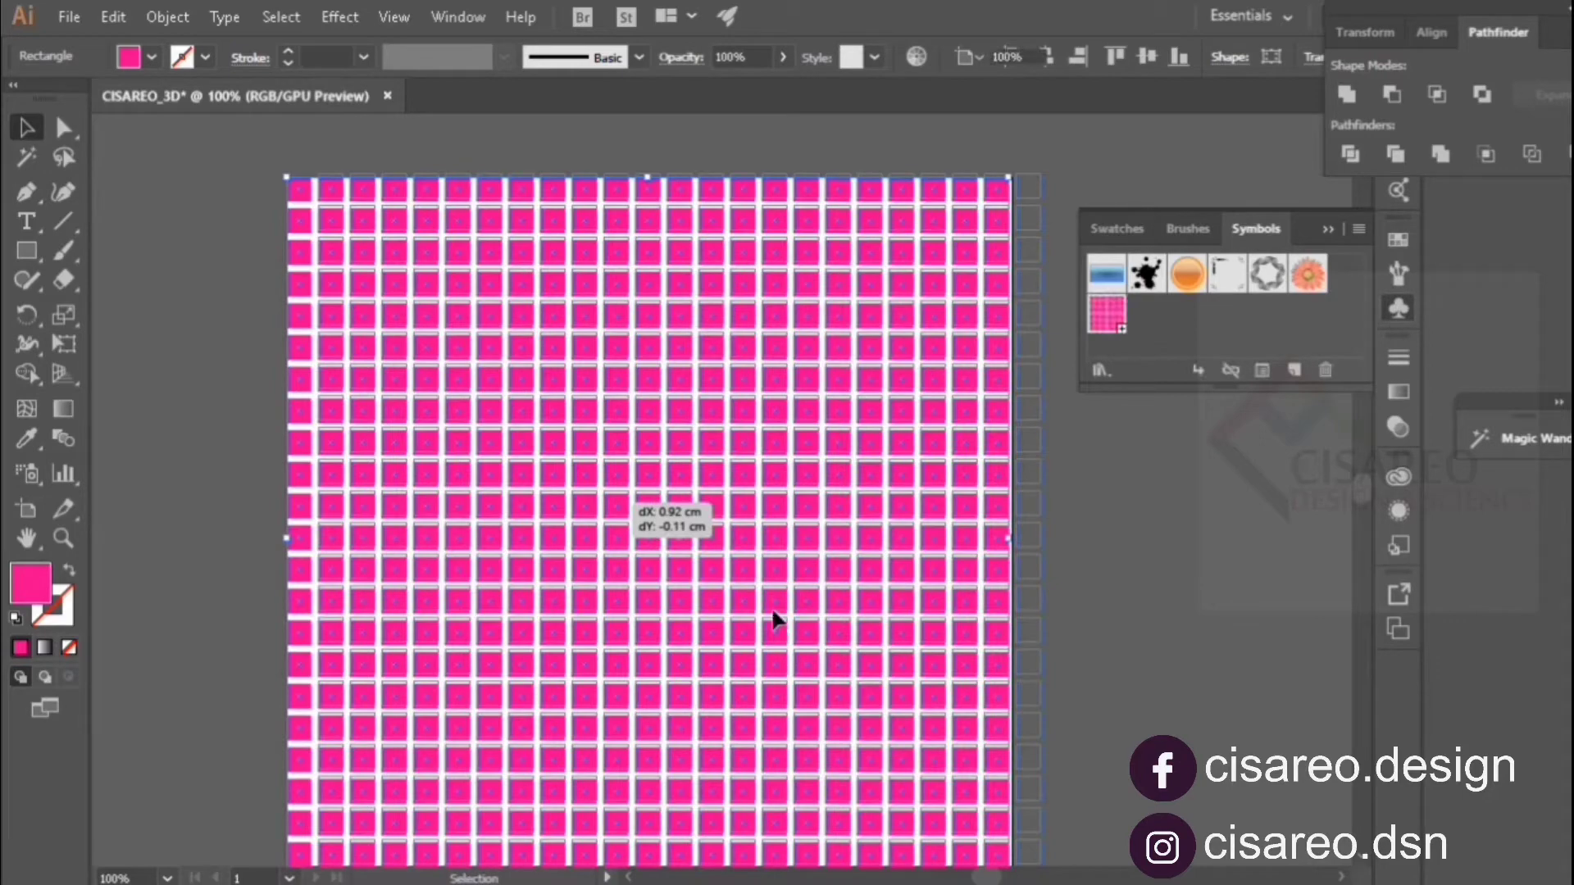
left_click_drag(777, 620, 775, 593)
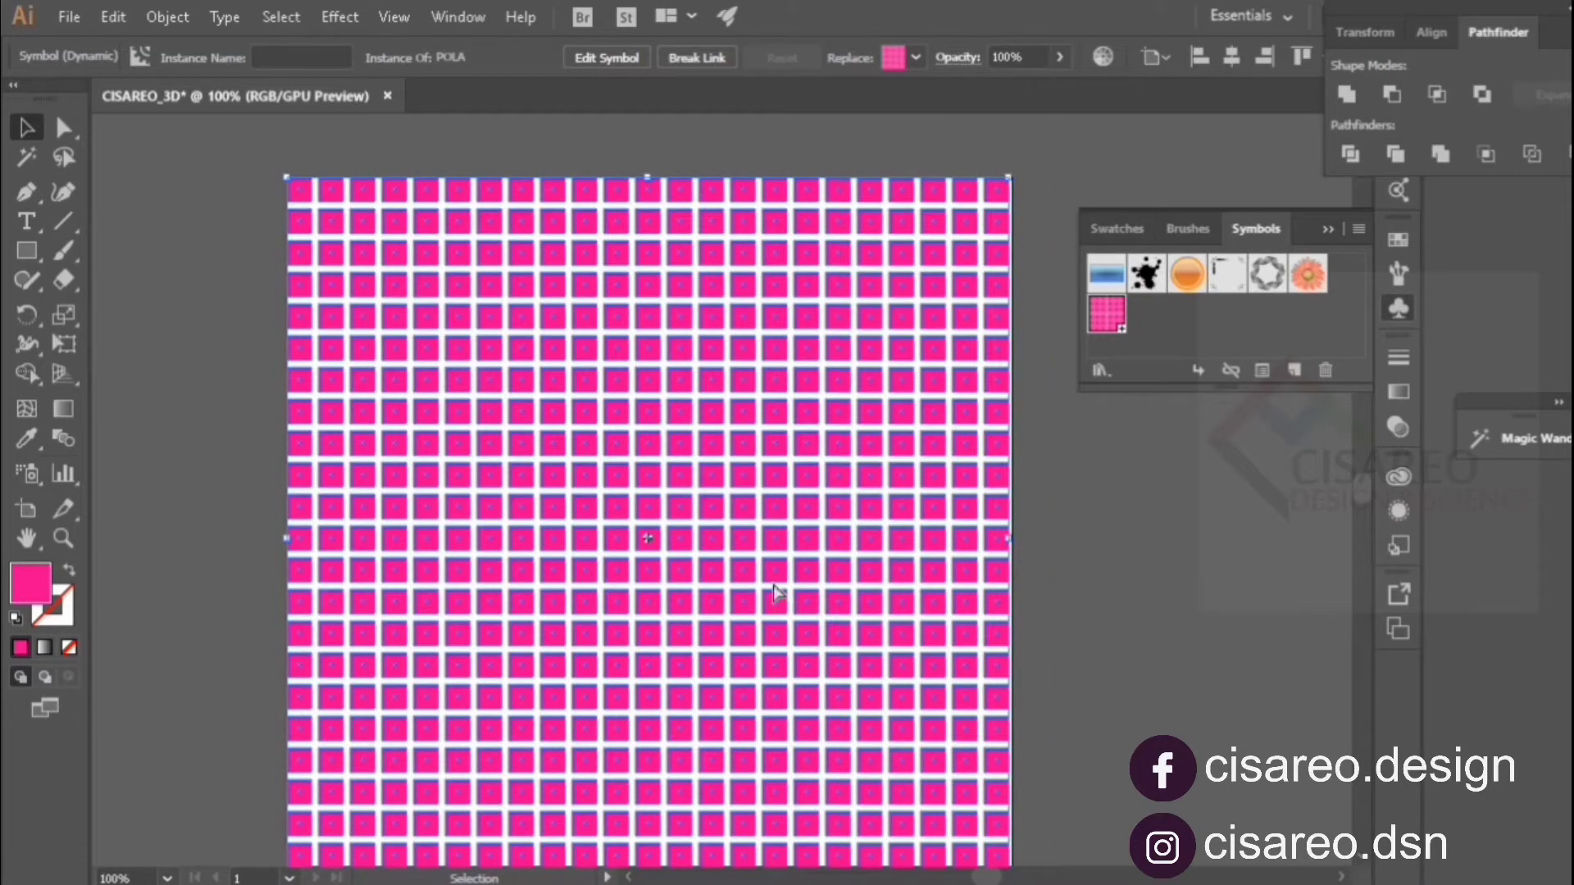
key("Delete")
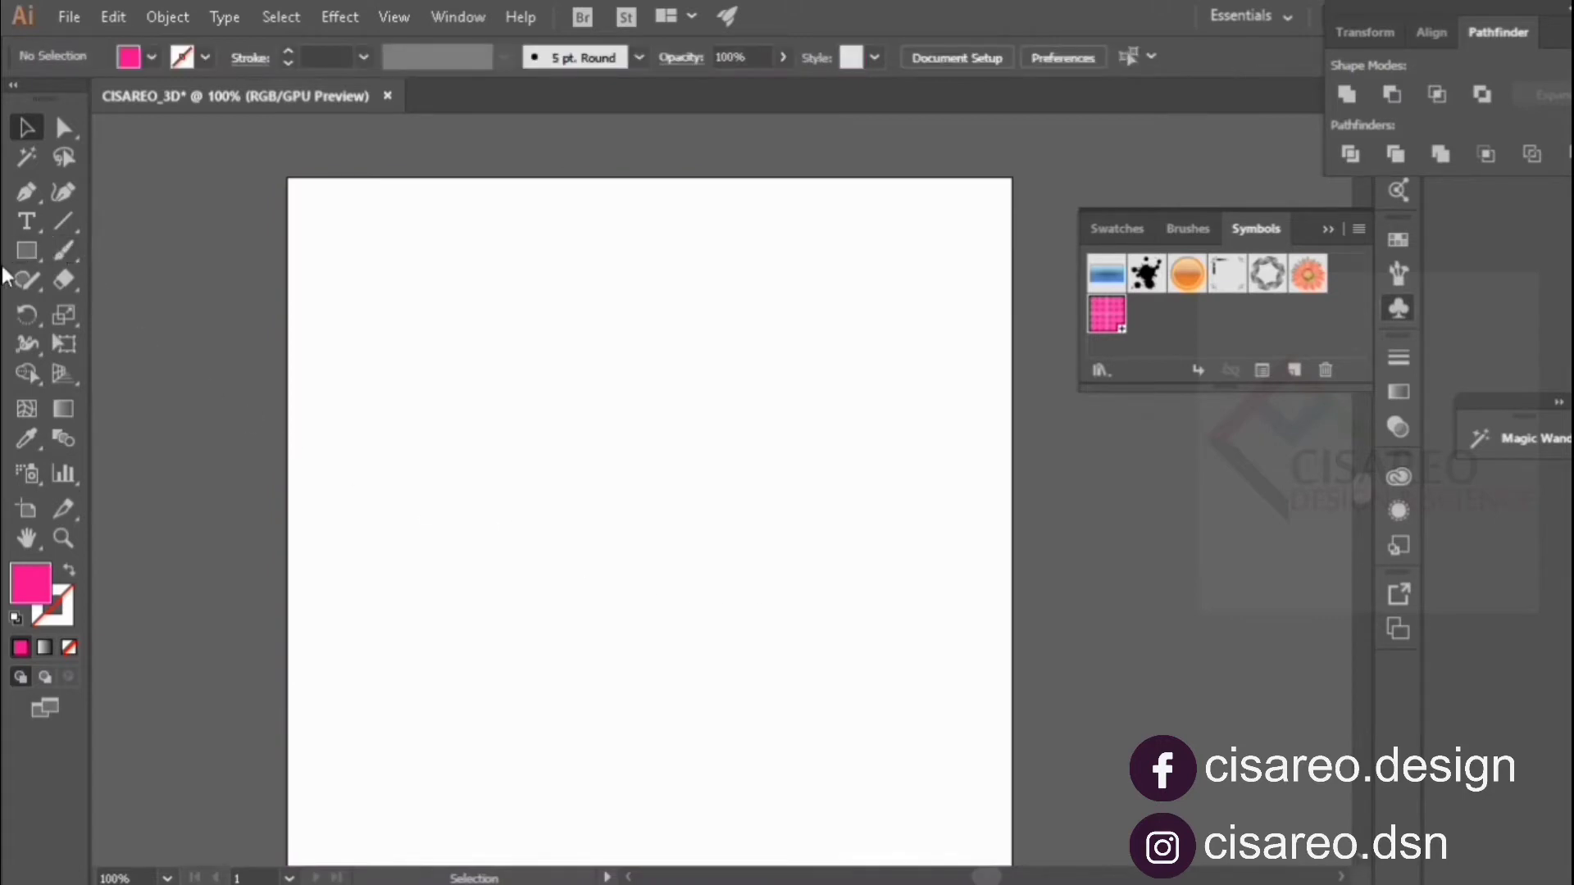
Step: Draw a circle with the Ellipse tool and fill it with the light grey K=10 swatch
left_click(23, 256)
left_click(92, 310)
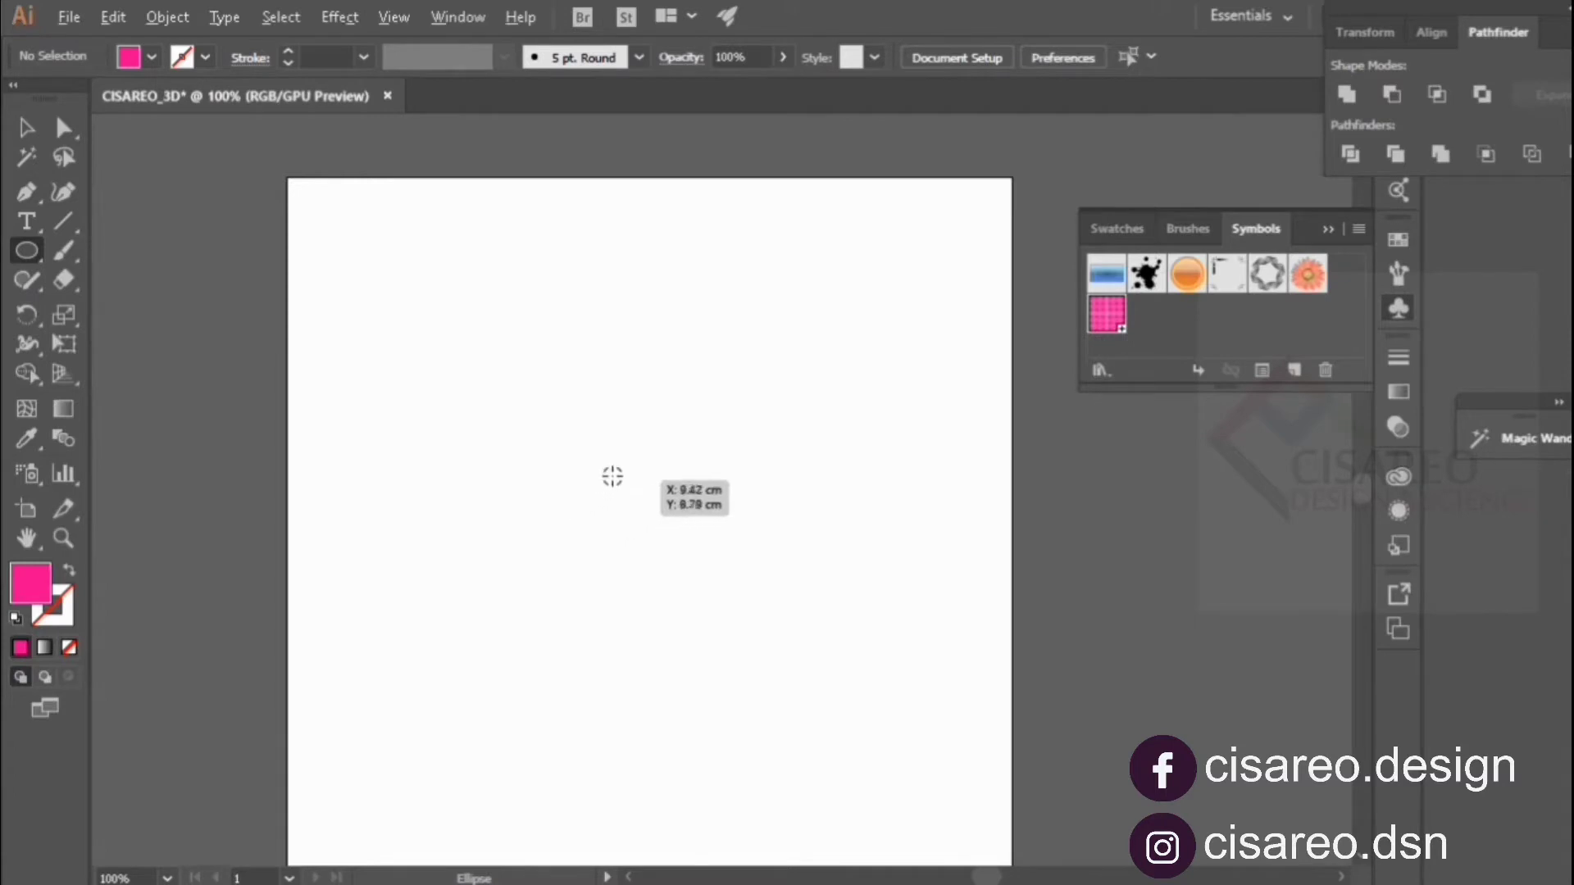
mouse_move(581, 465)
left_mouse_down()
mouse_move(725, 627)
mouse_move(710, 616)
left_mouse_up()
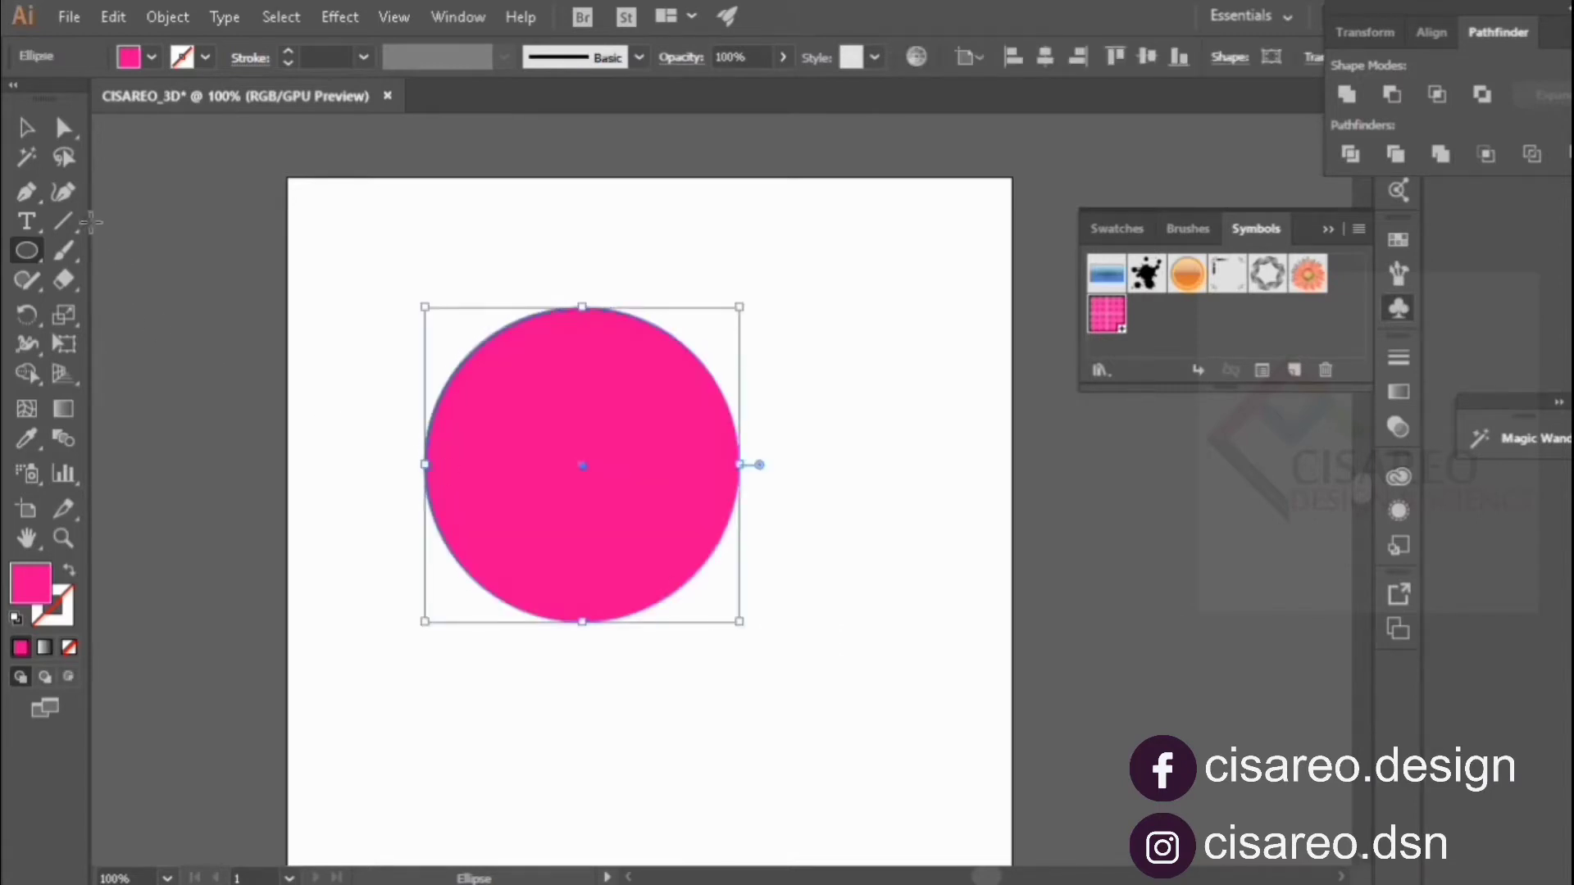
left_click(152, 57)
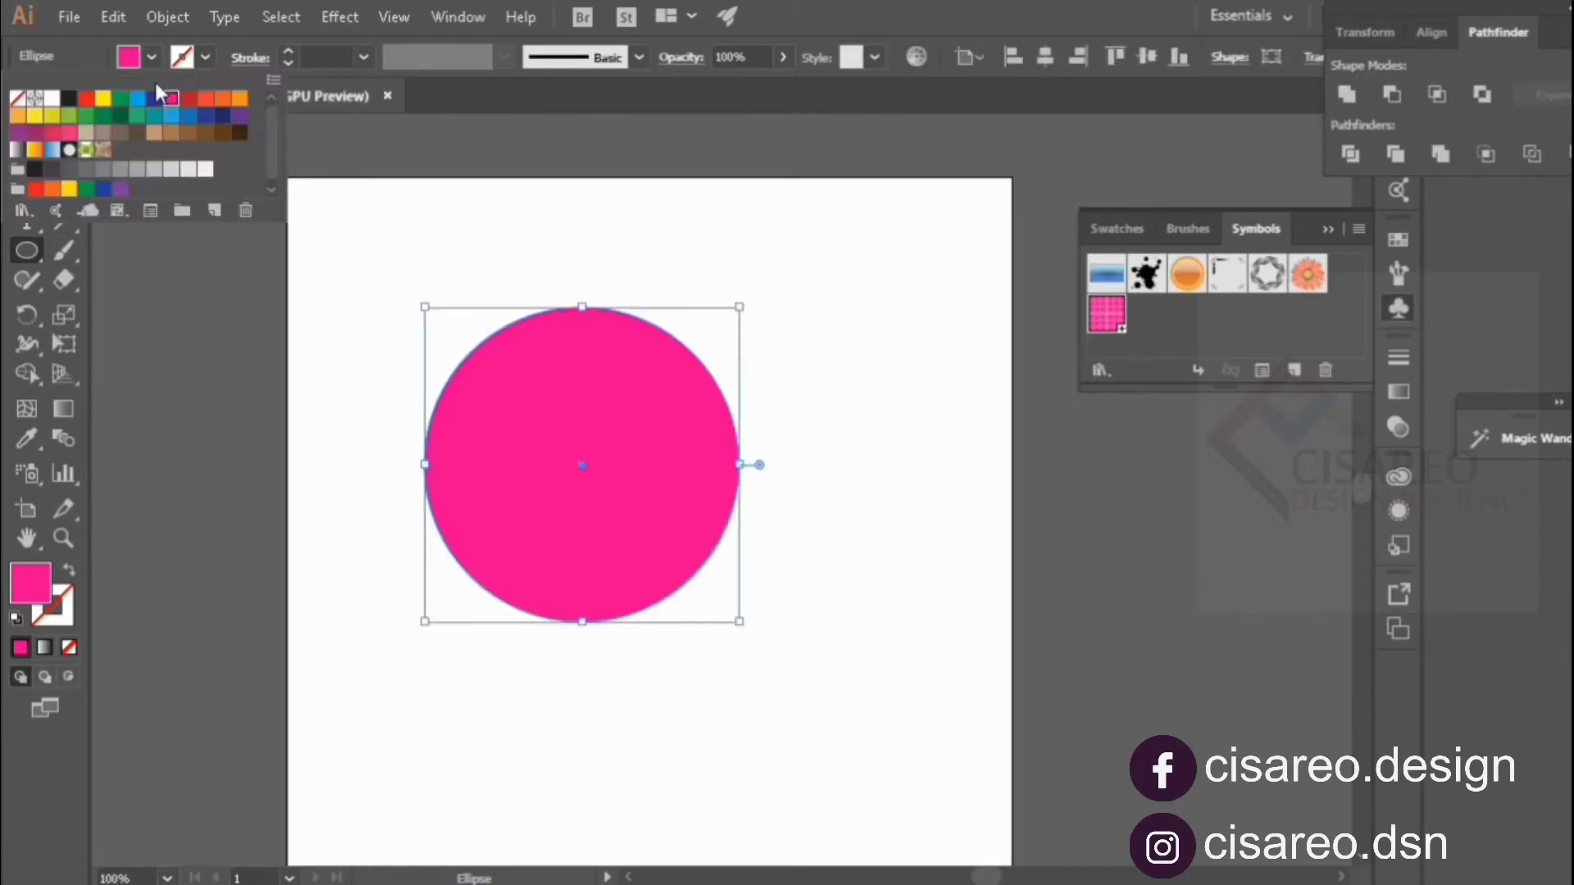
left_click(187, 170)
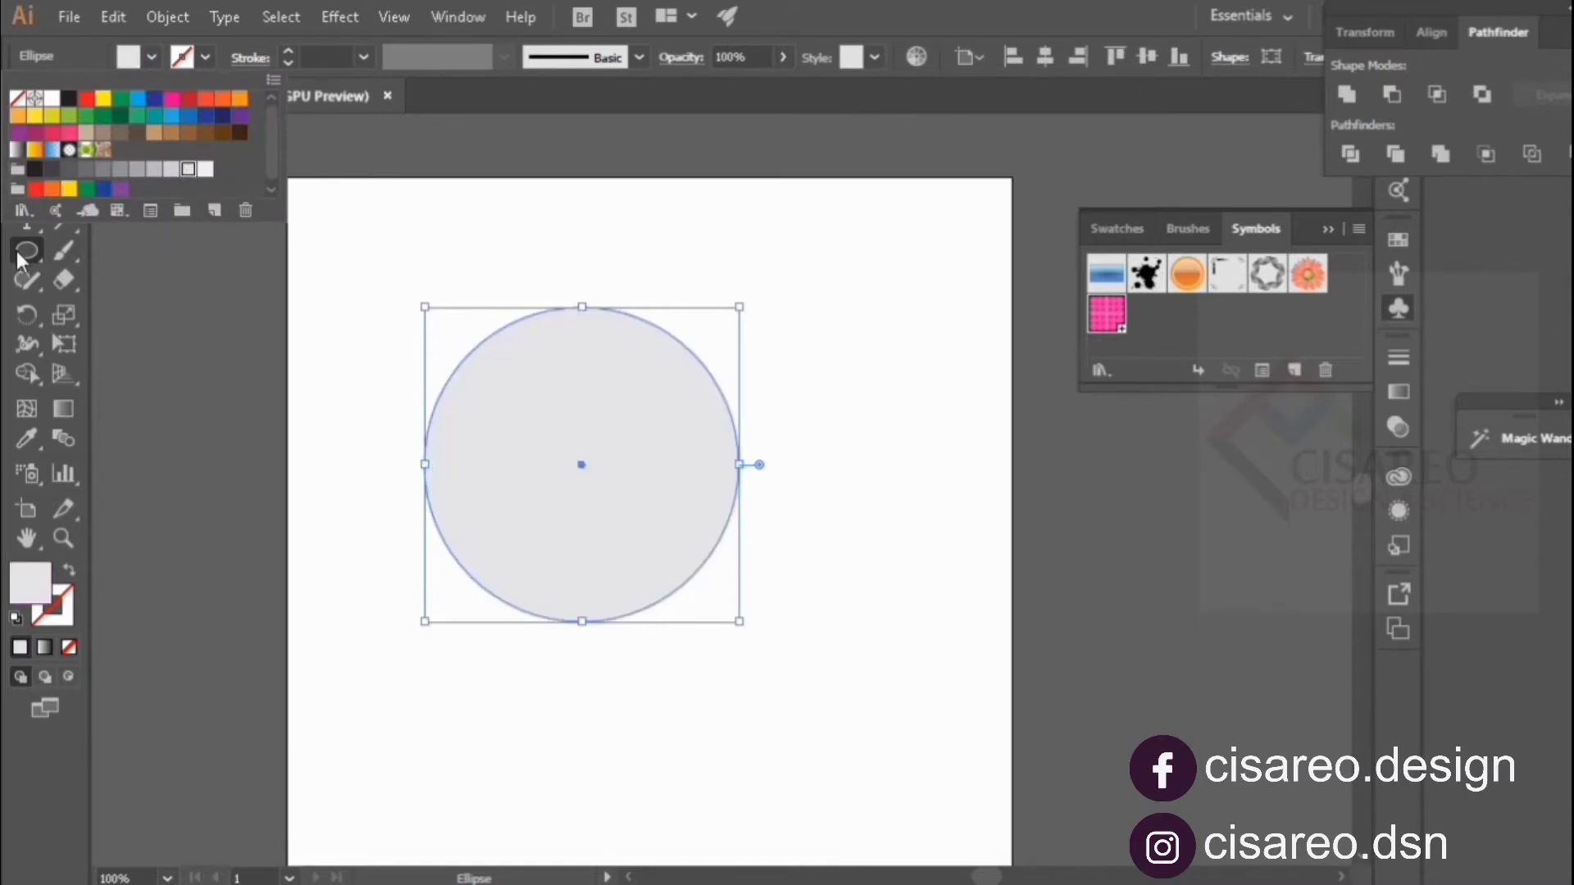
left_click(18, 261)
left_click(27, 191)
key("ctrl+shift+a")
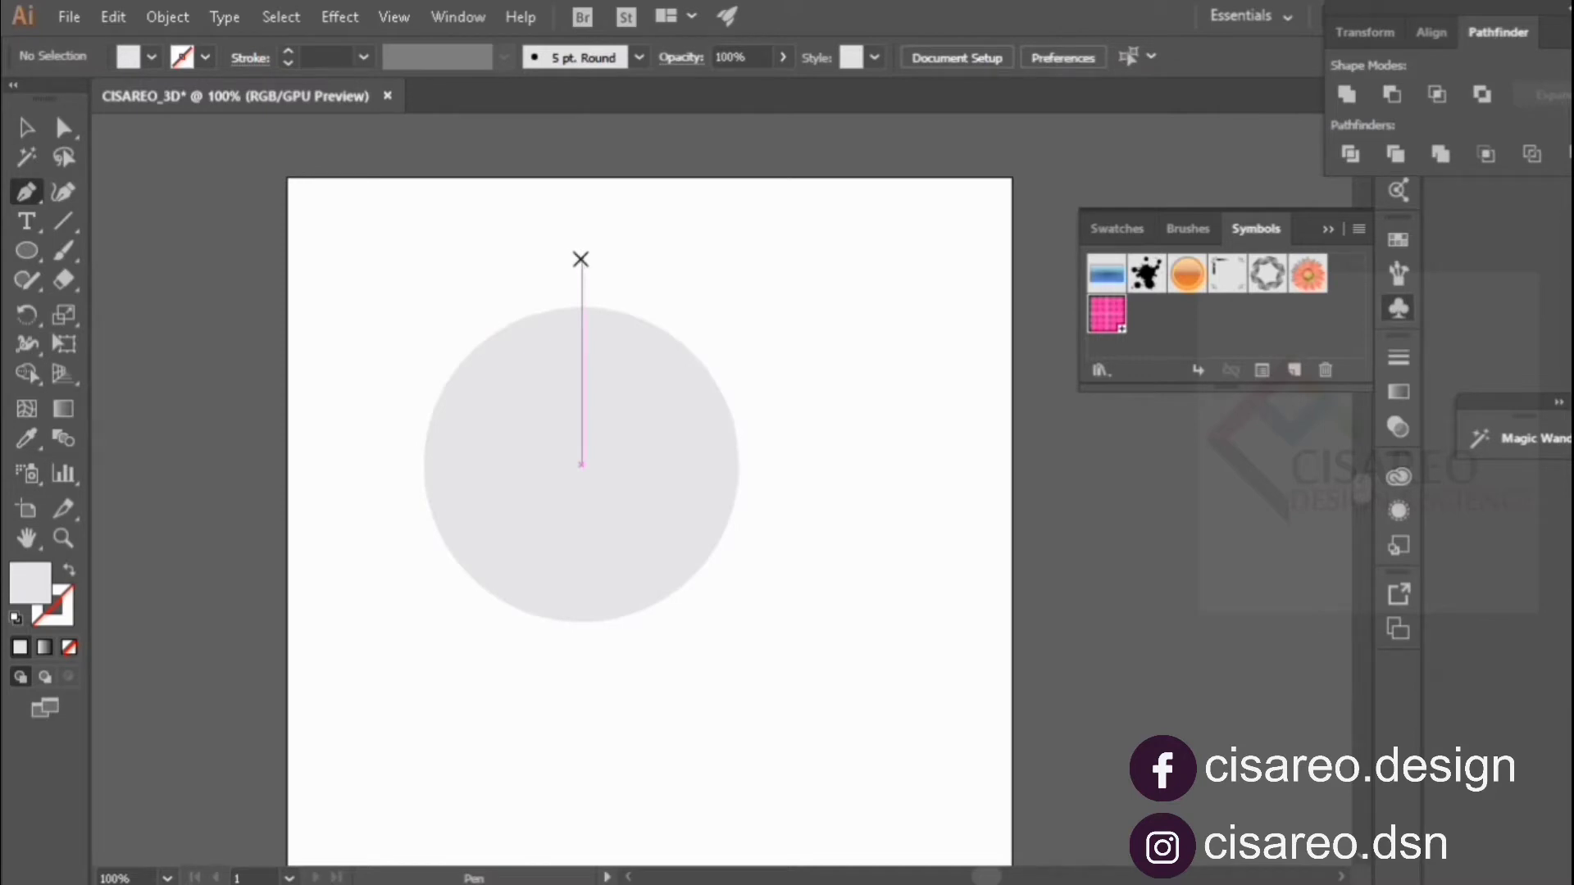
Step: Pen-draw a closed quadrilateral over the circle's right half, then select both shapes
left_click(580, 261)
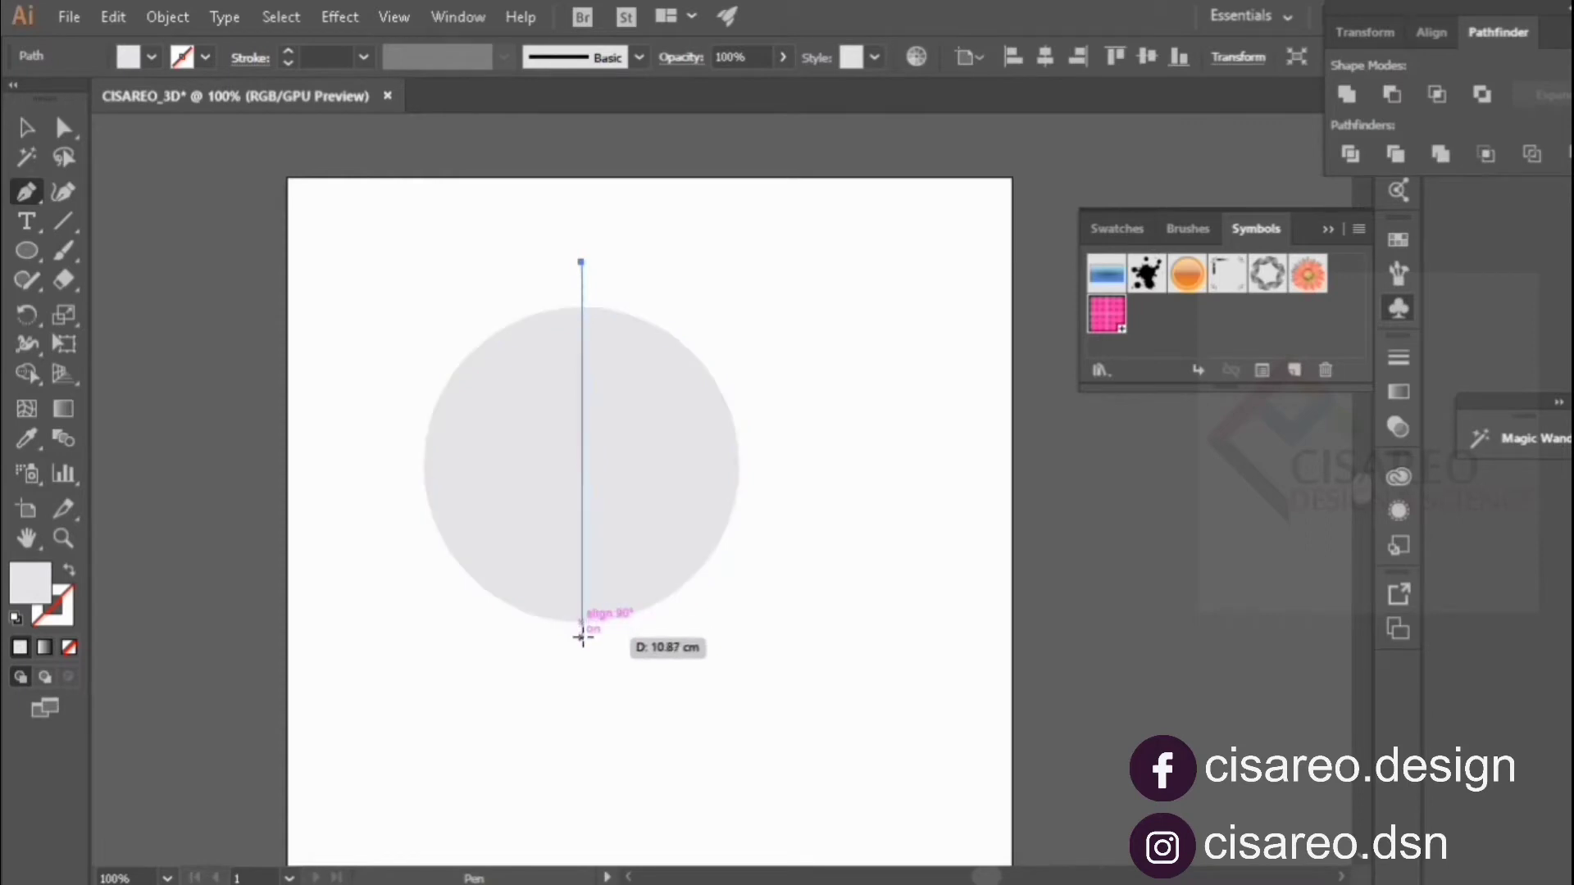
left_click(582, 645)
left_click(843, 642)
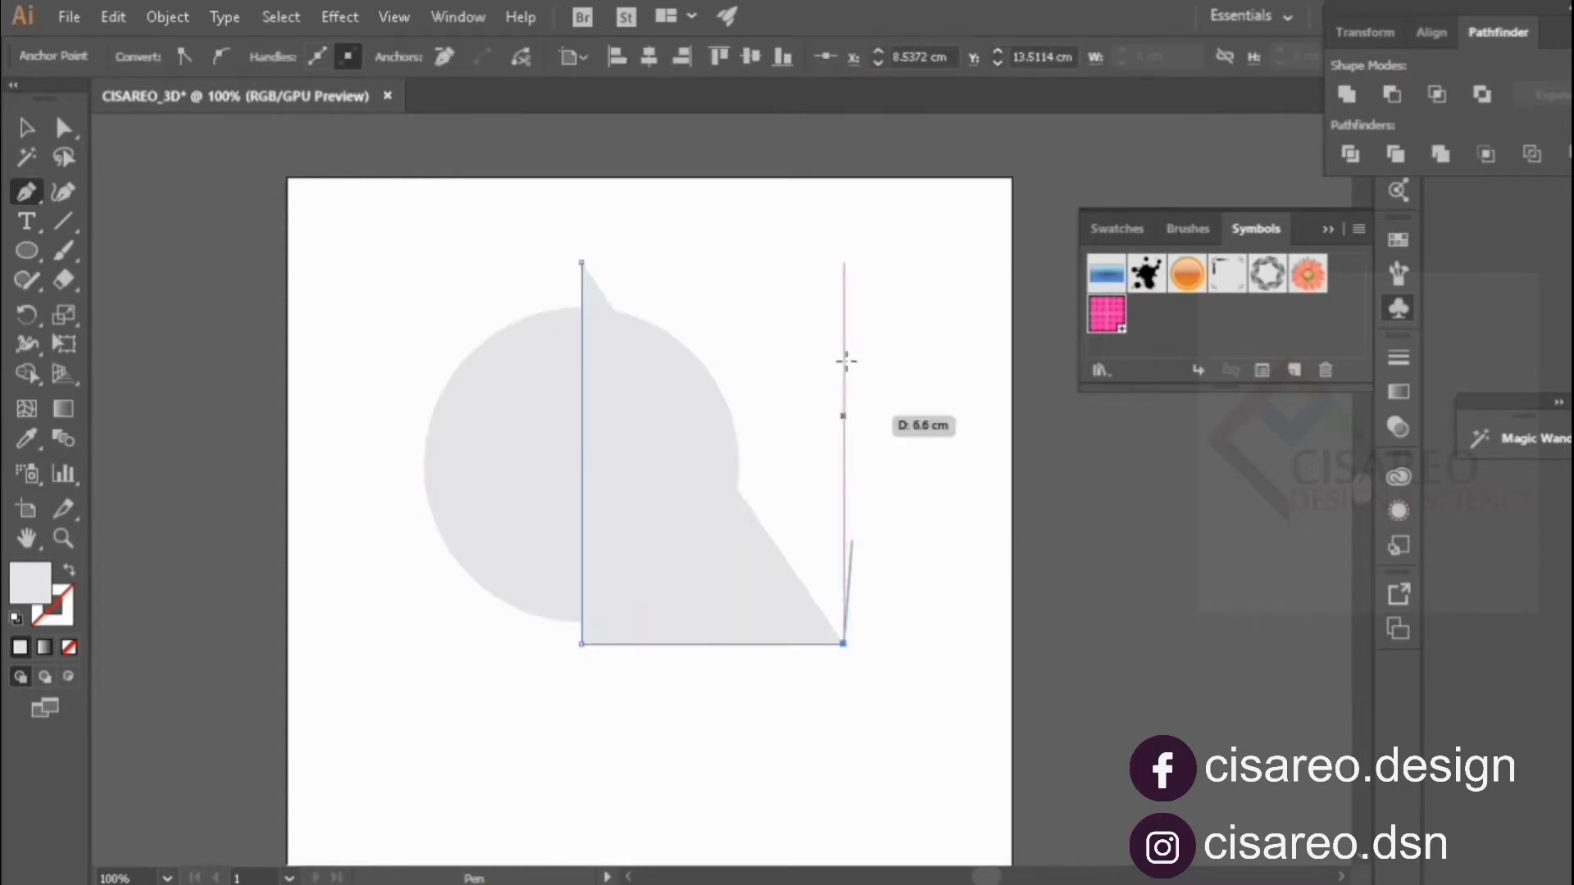
left_click(844, 247)
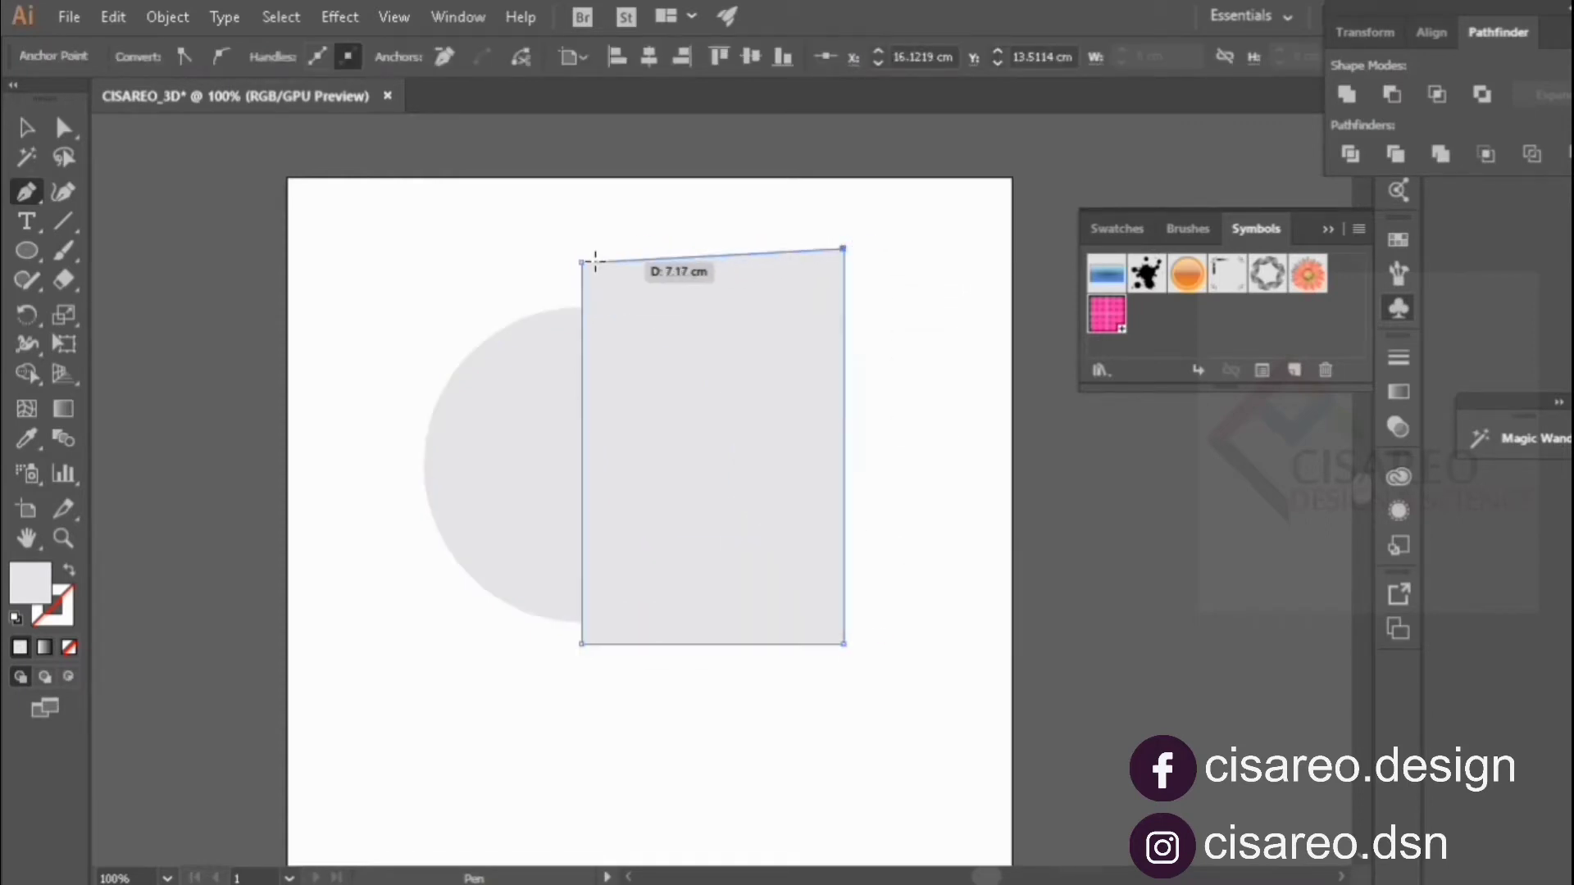
left_click(582, 262)
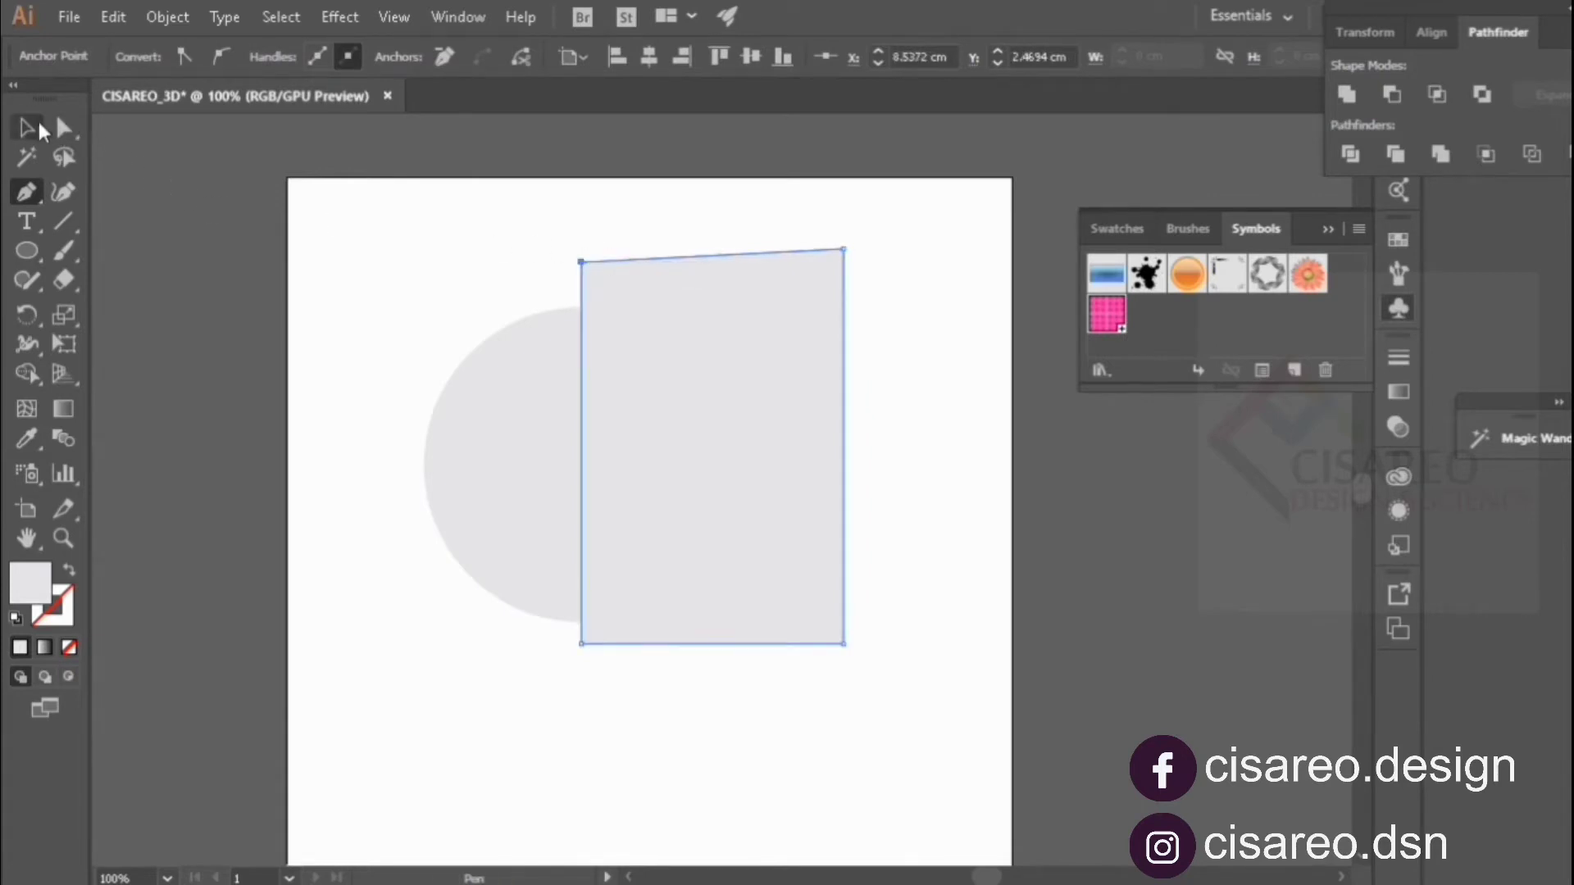
key("v")
left_click_drag(443, 218, 801, 433)
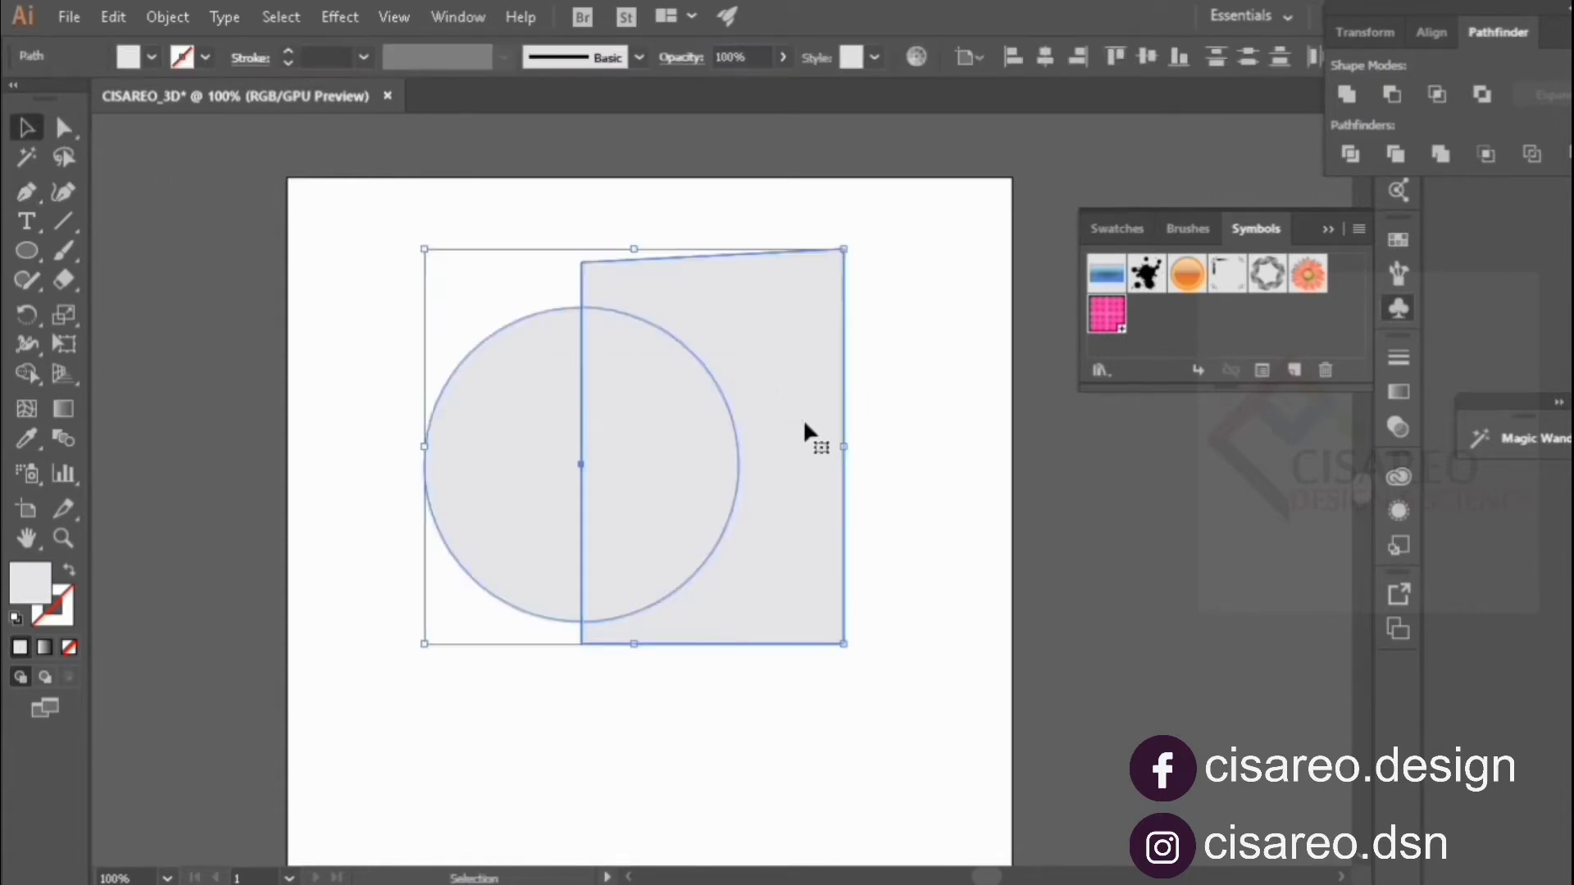
Step: Divide the circle with Pathfinder, ungroup, and delete everything except the right half
left_click(1351, 155)
right_click(582, 399)
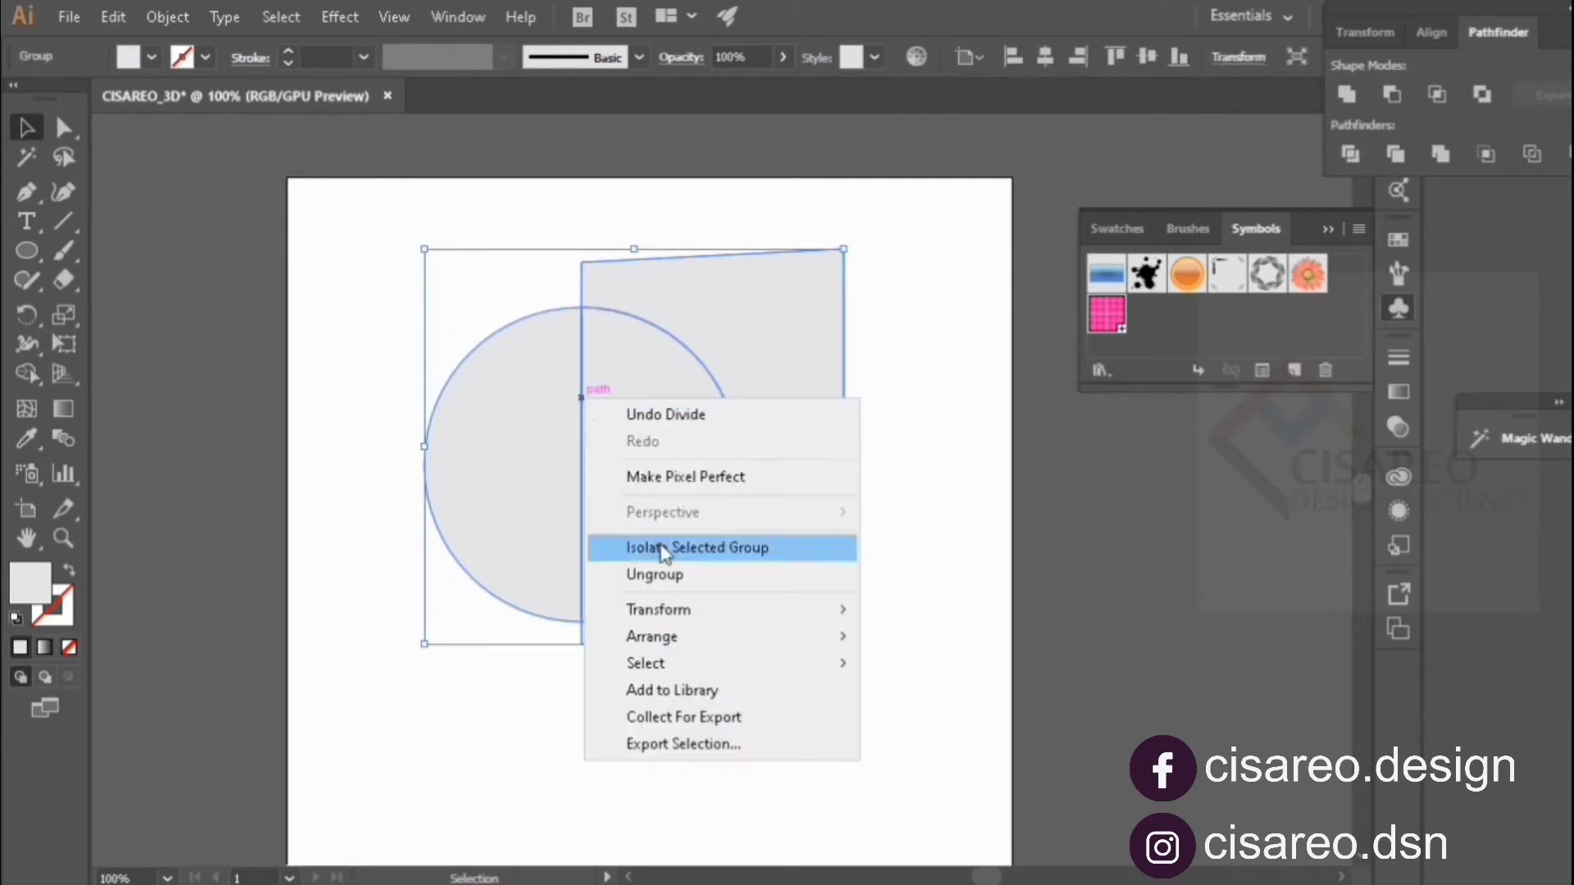
left_click(672, 578)
left_click(936, 496)
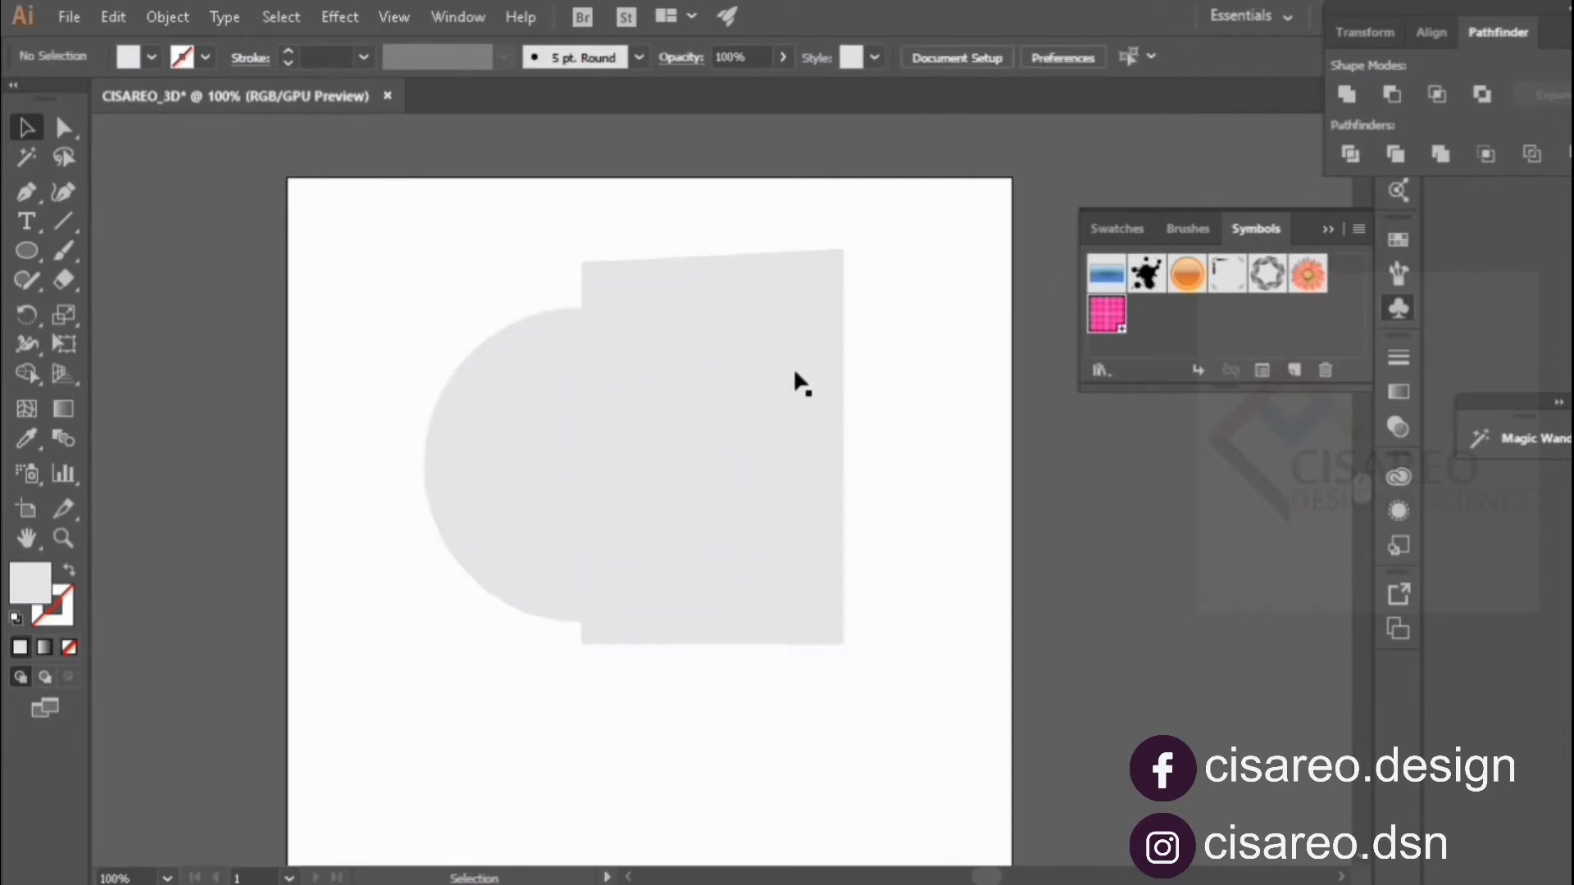
left_click(793, 370)
key("Delete")
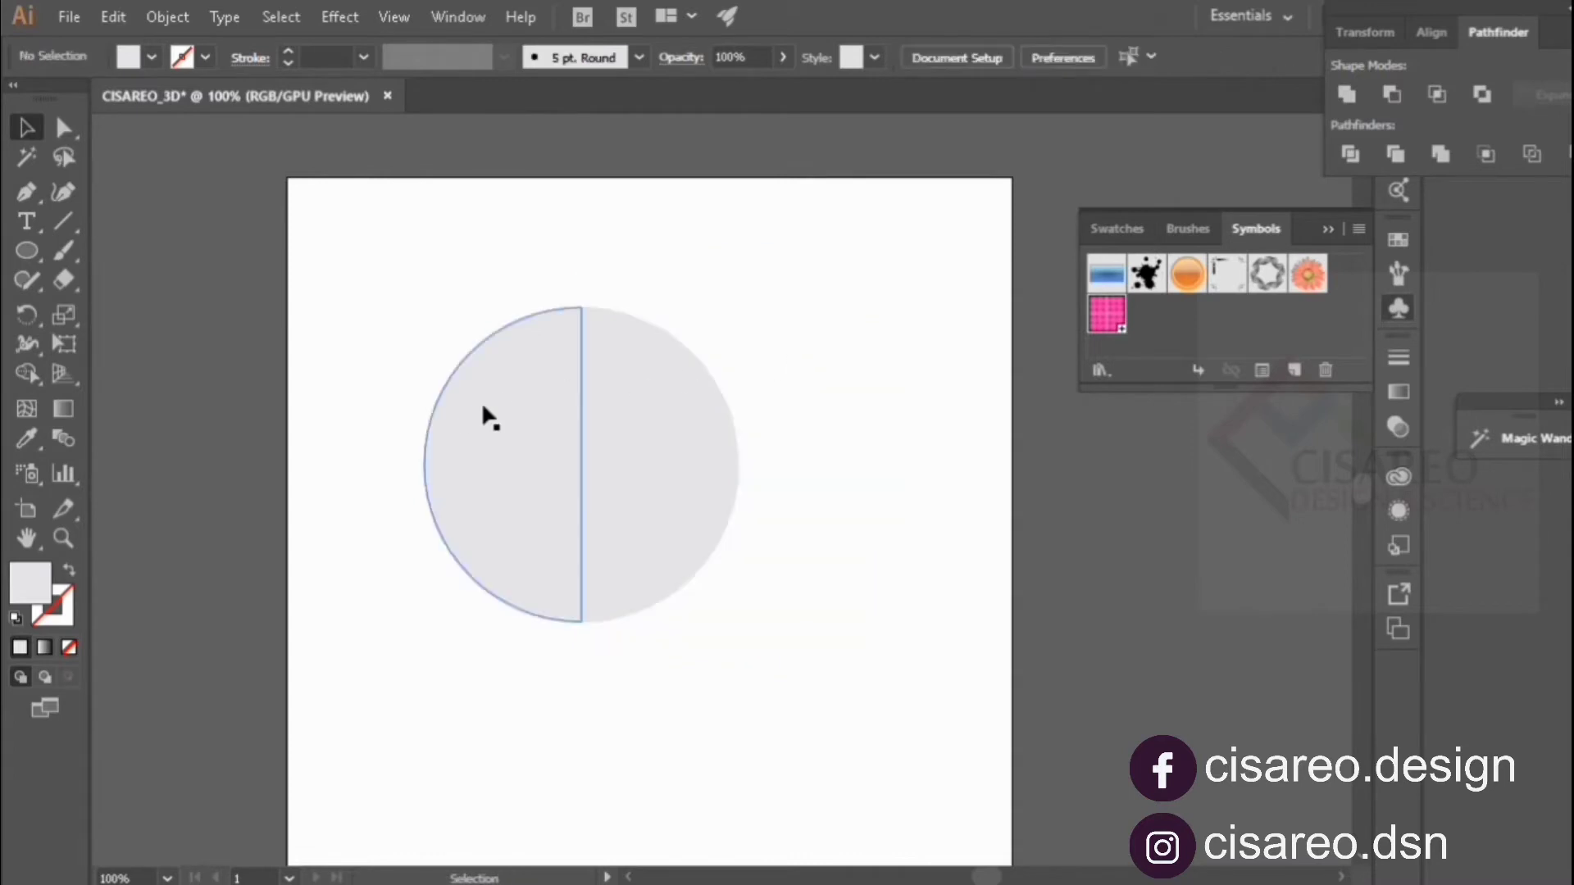
left_click(484, 414)
key("a")
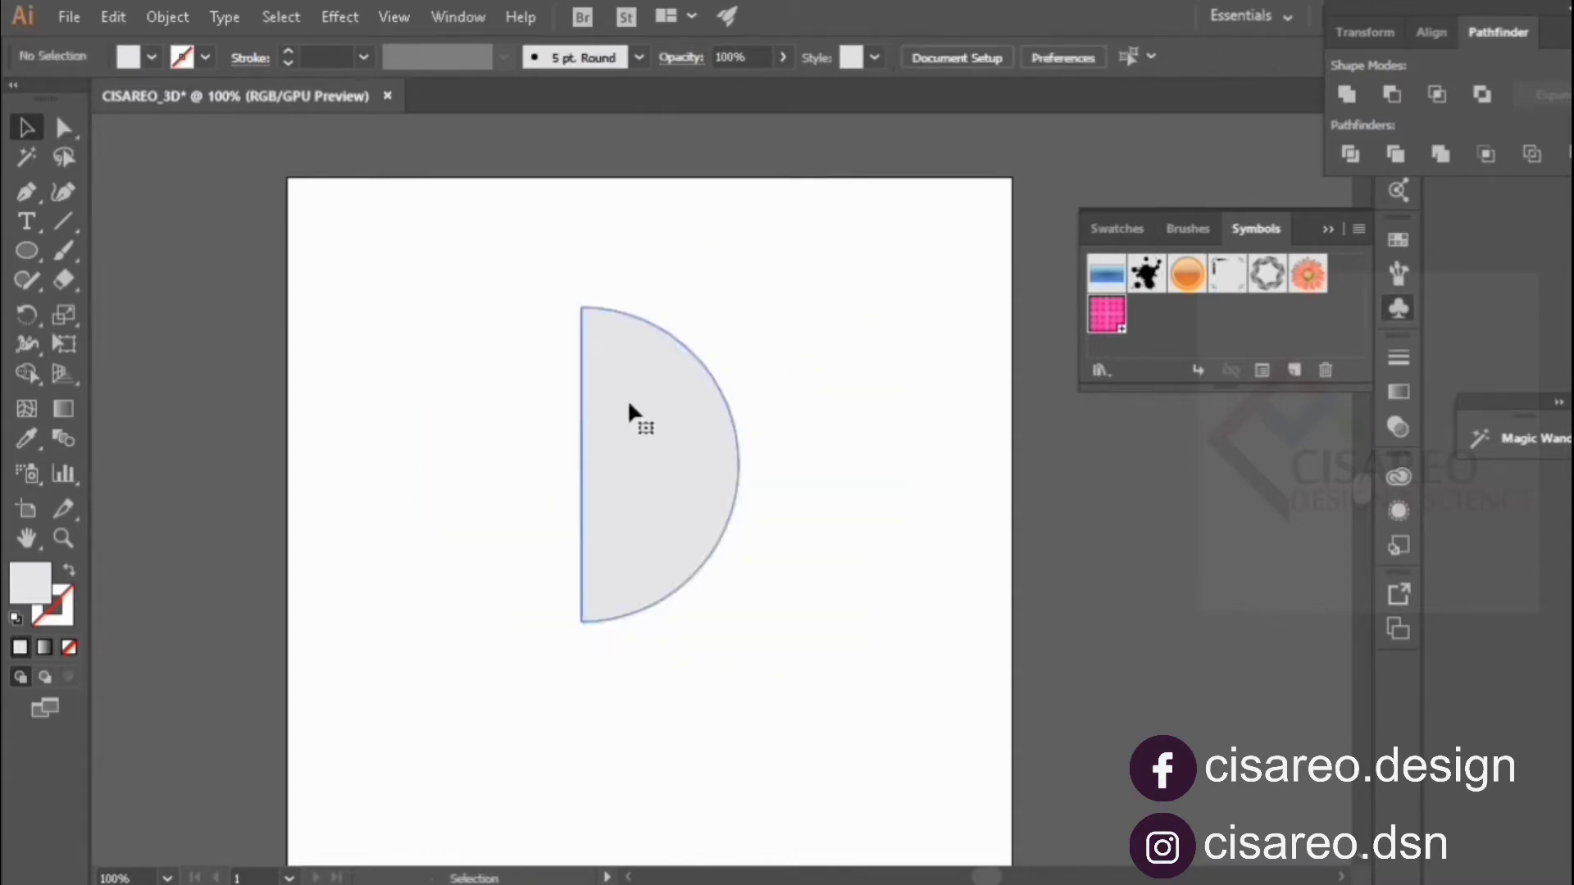
Step: Centre the half-circle horizontally and vertically on the artboard
left_click(627, 399)
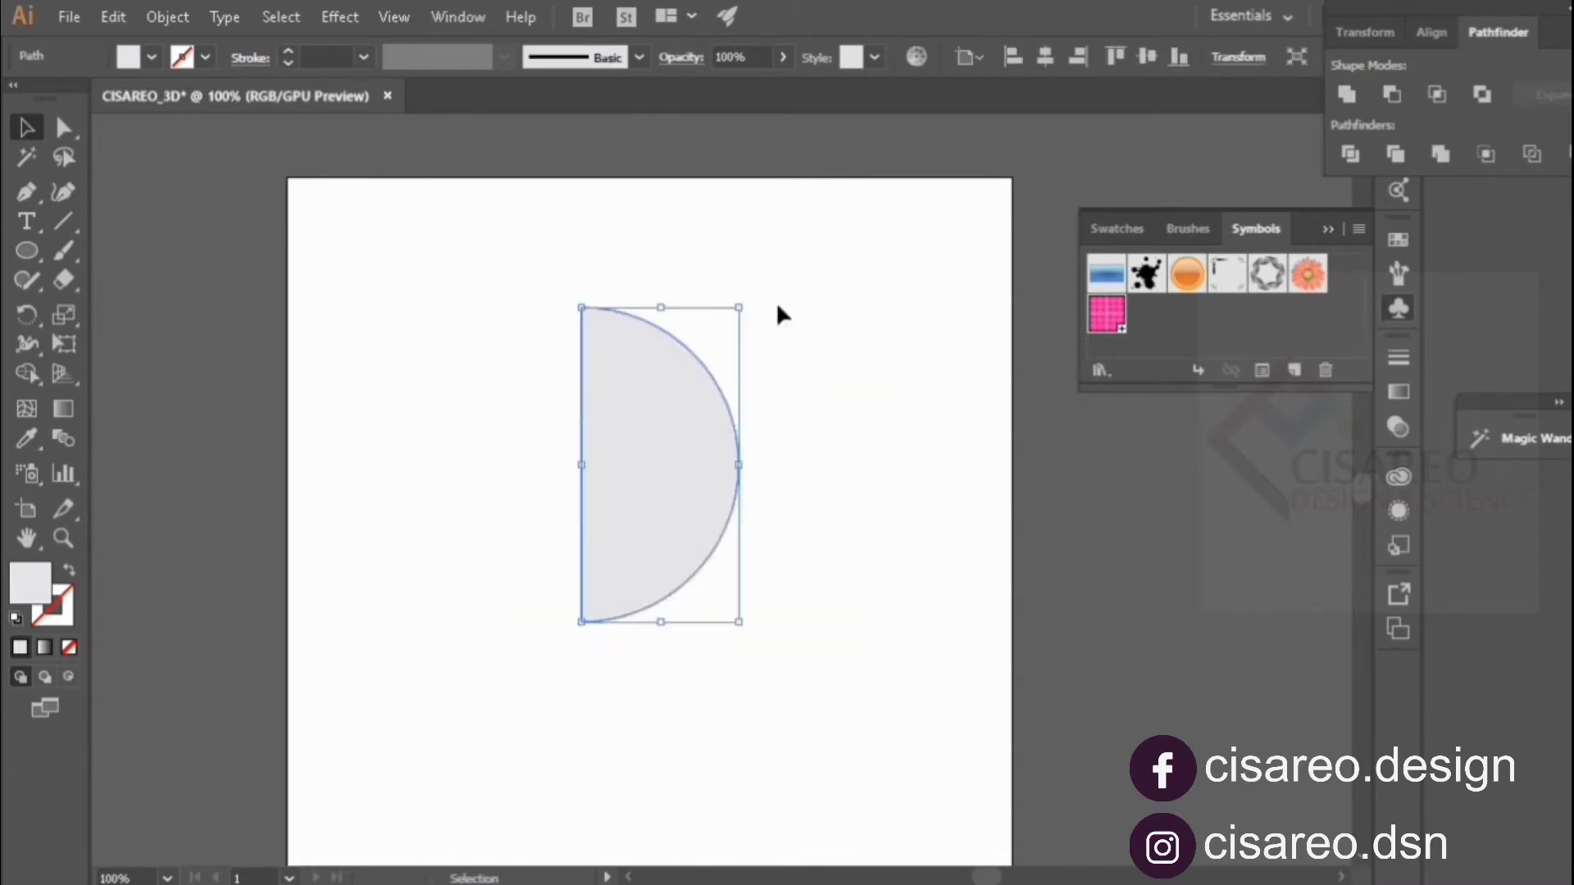
left_click(1058, 51)
left_click(1158, 54)
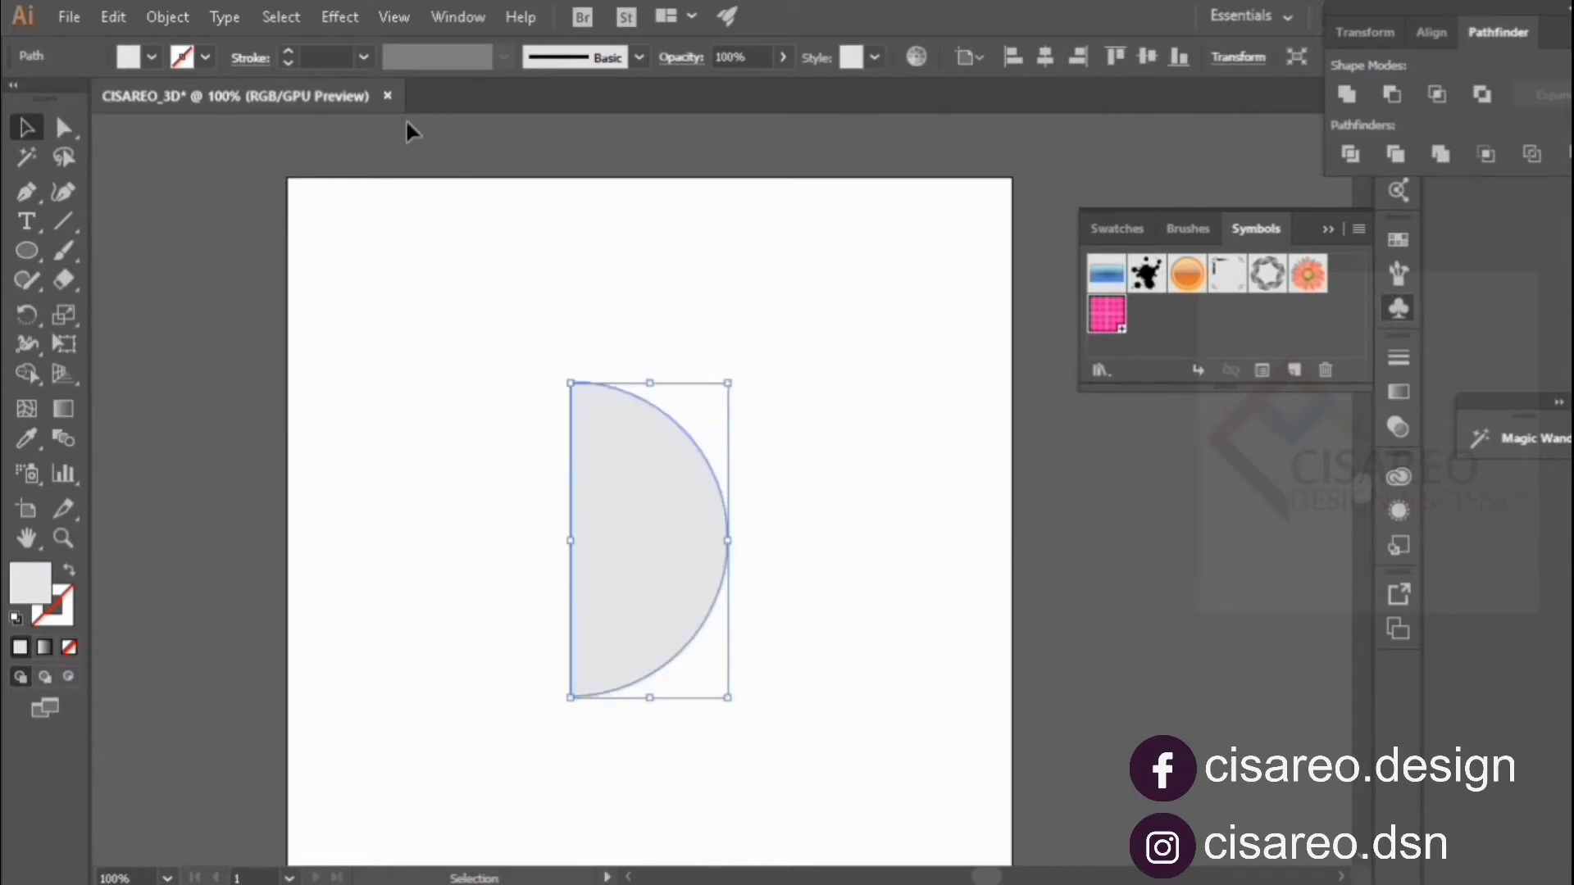
Step: Apply Effect > 3D > Revolve to the half-circle with Preview on
left_click(338, 16)
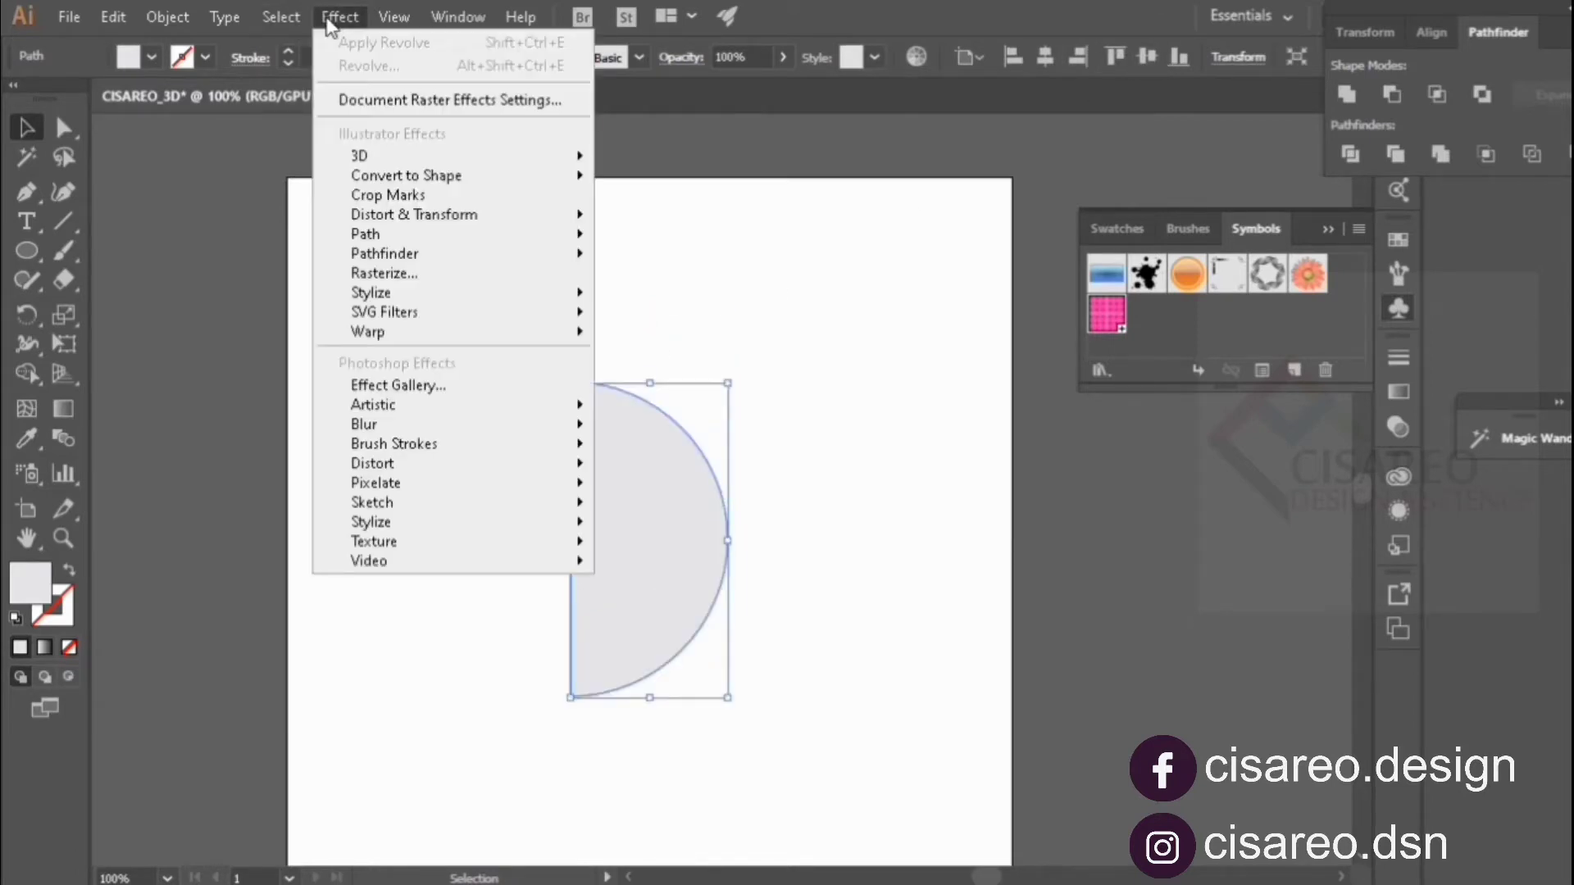
mouse_move(359, 155)
left_click(647, 190)
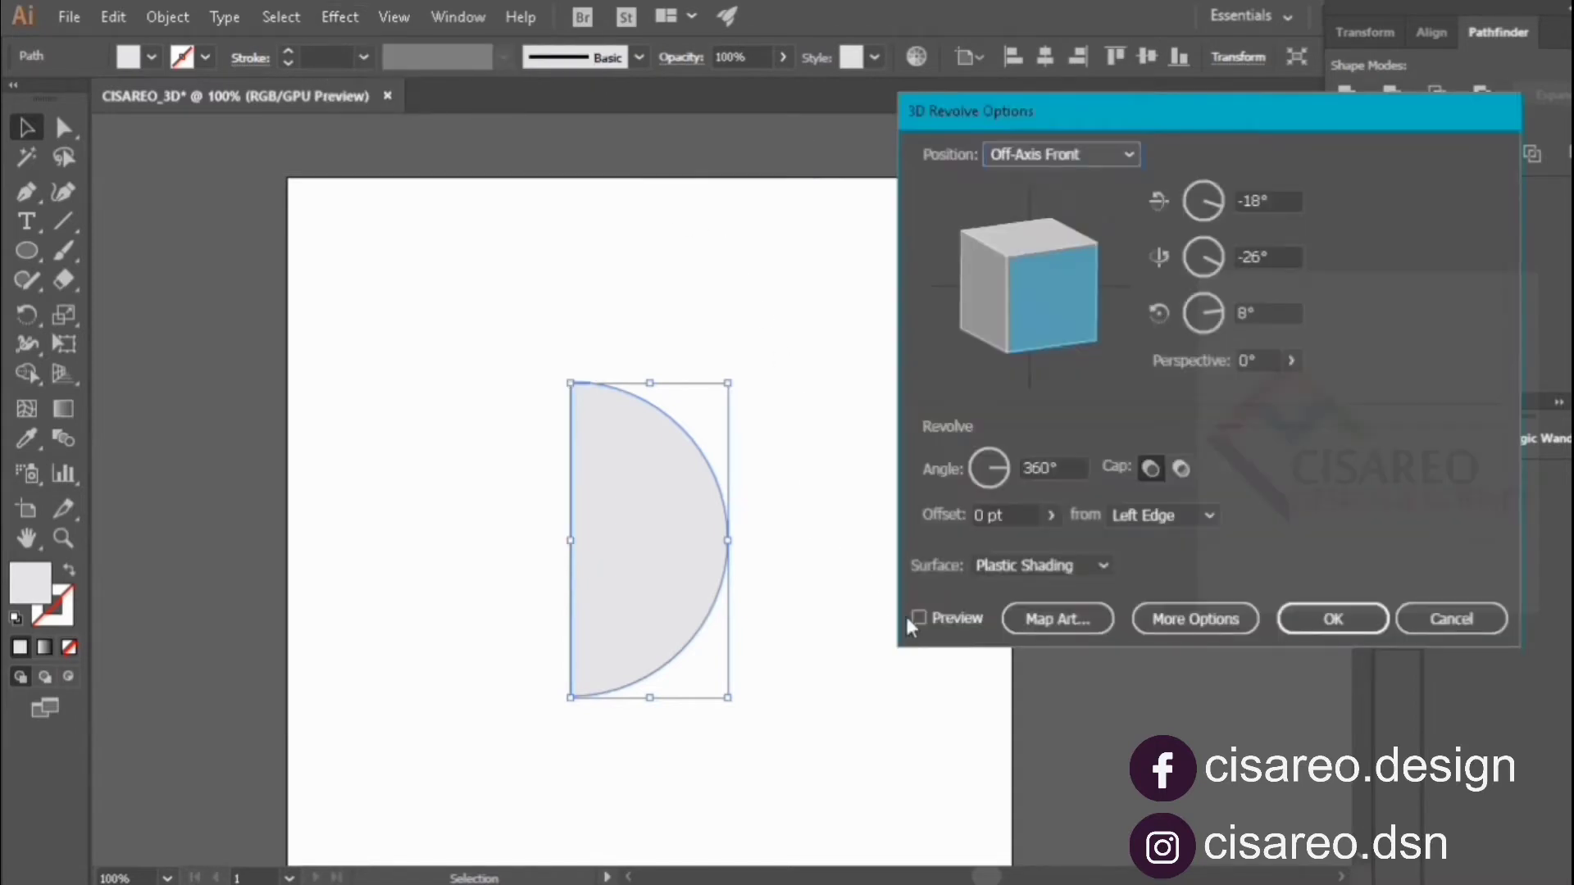
left_click(918, 616)
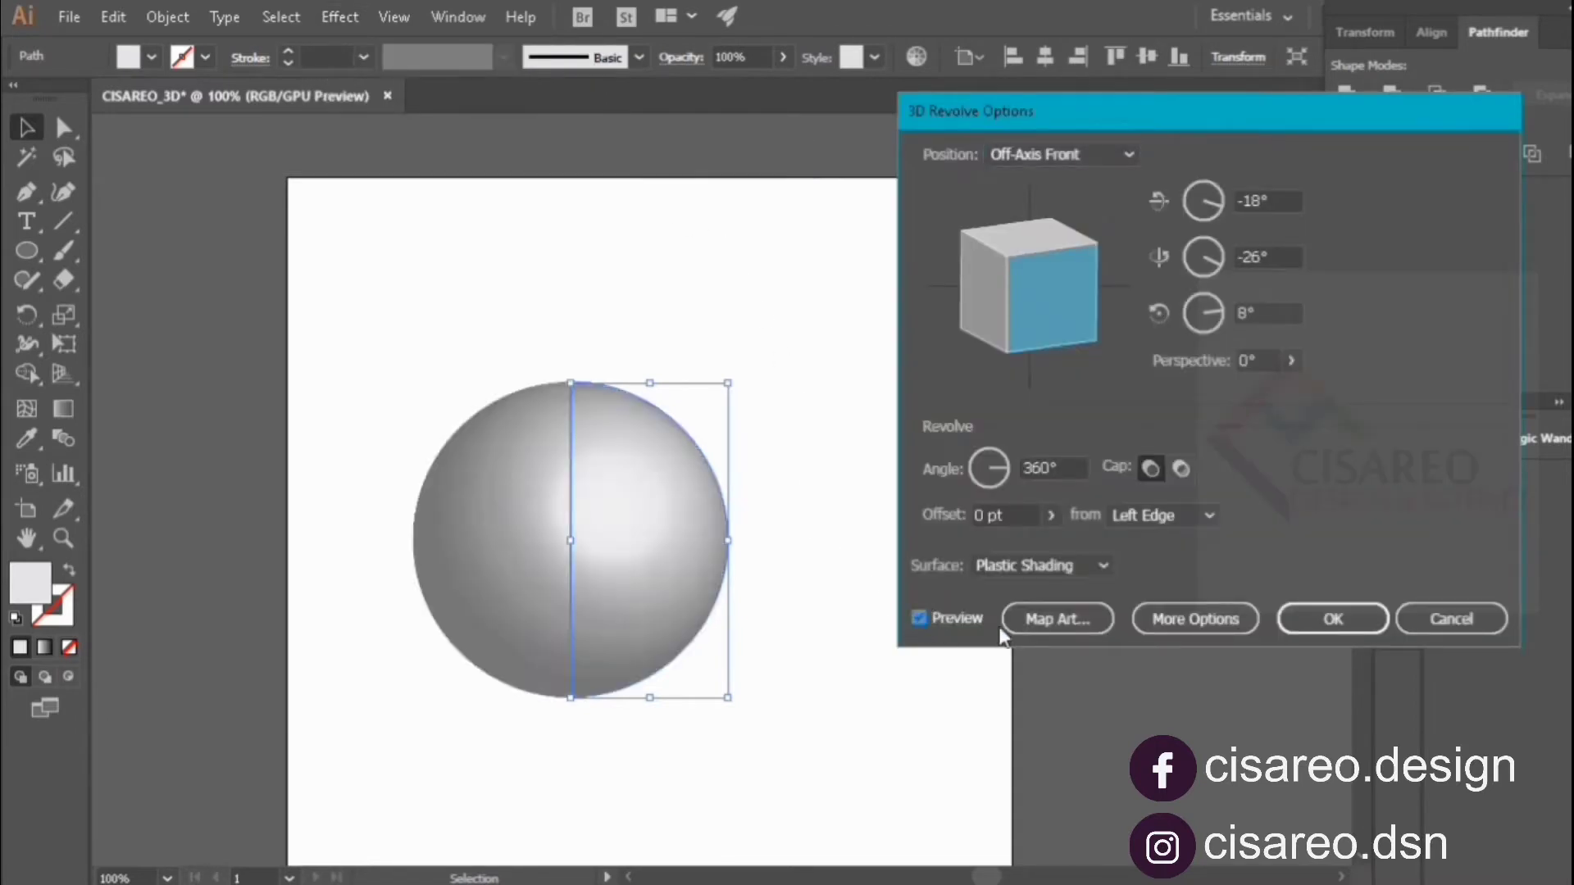
Step: Map the POLA symbol onto the sphere, rotated about 45° and widened, then apply the revolve
left_click(1057, 621)
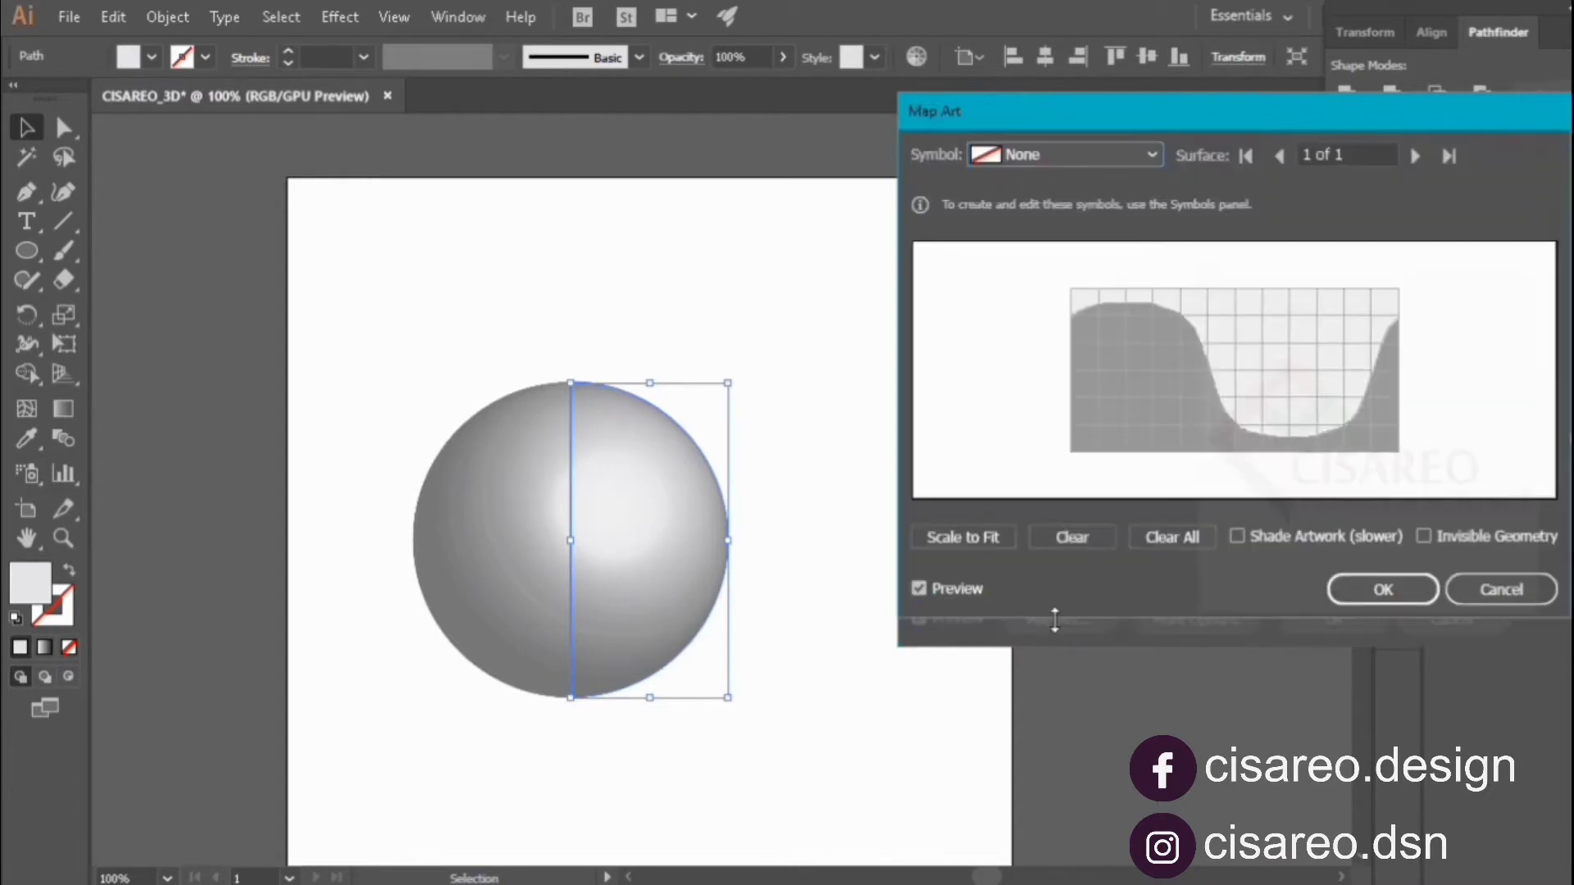
left_click(1096, 154)
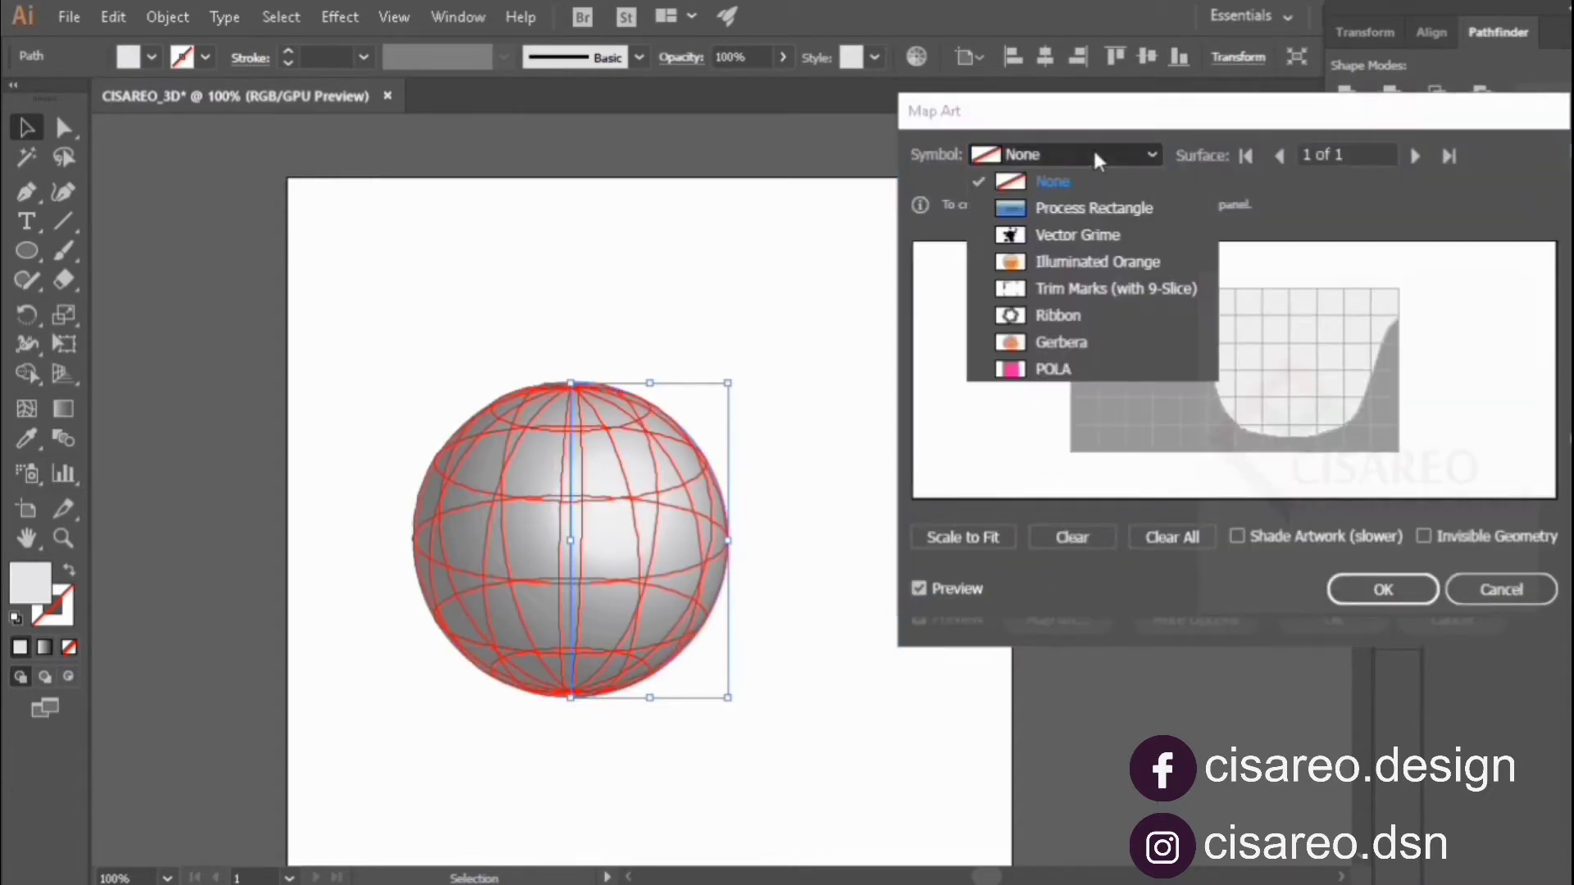
left_click(1057, 370)
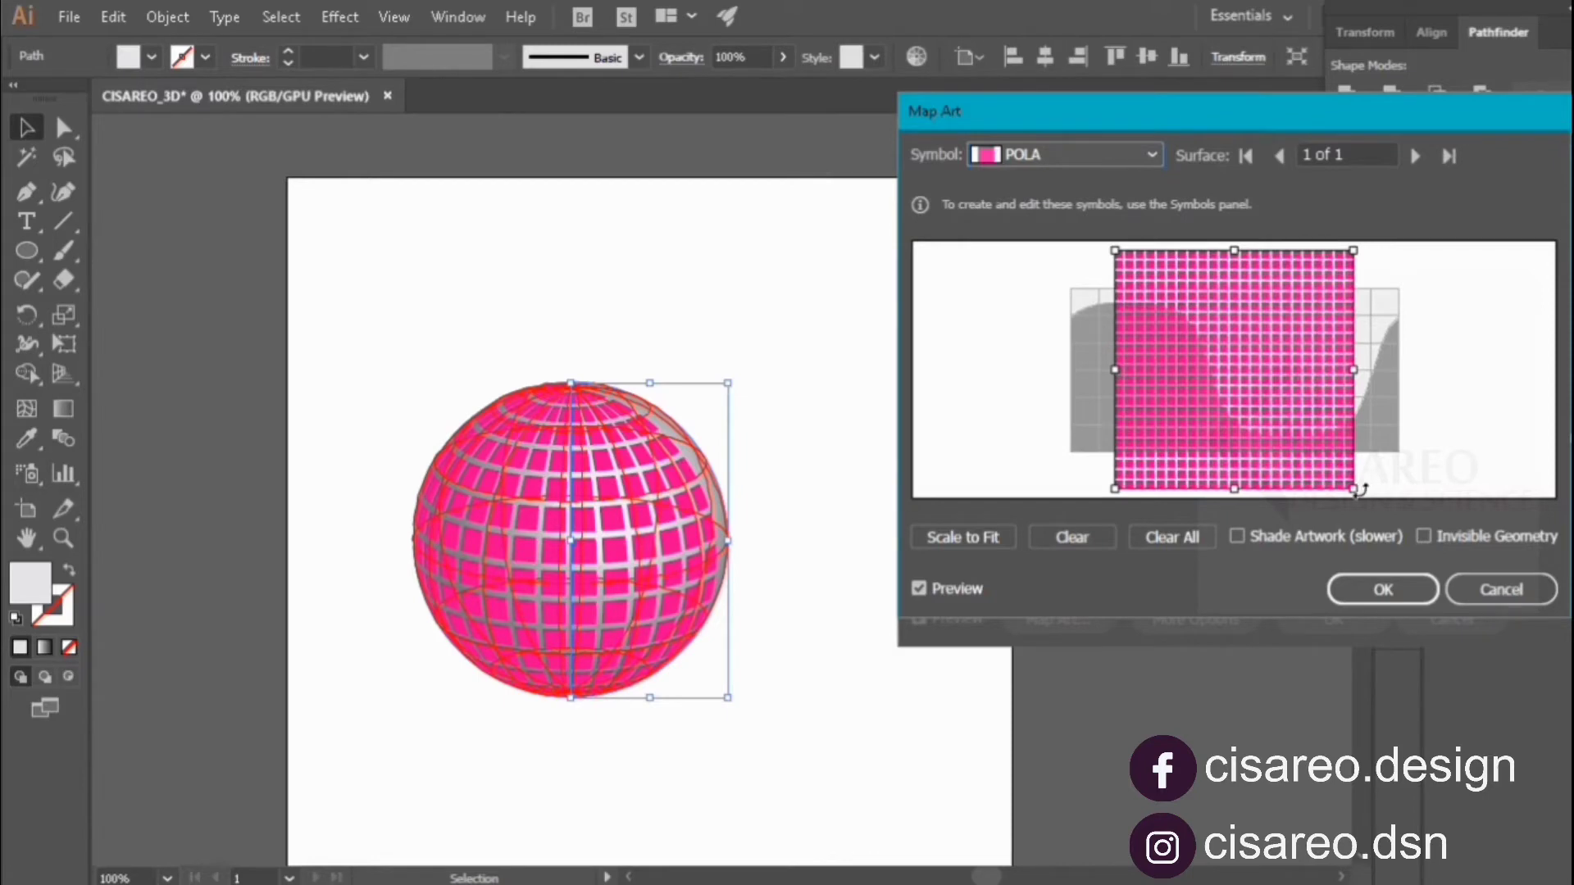
left_click_drag(1357, 491, 1415, 361)
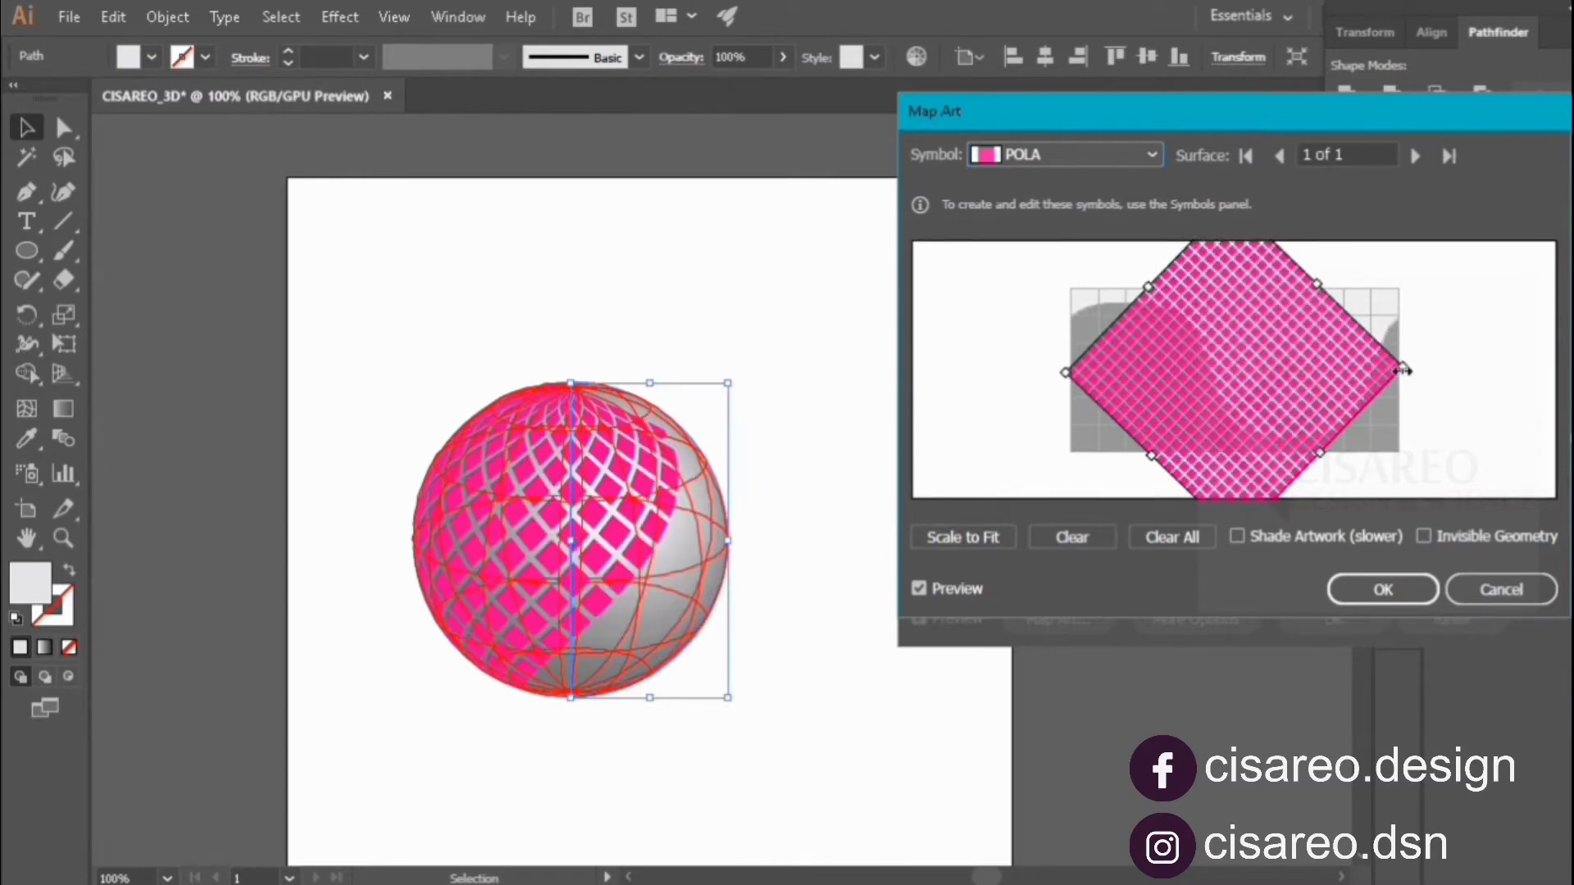
mouse_move(1403, 370)
left_mouse_down()
mouse_move(1476, 364)
mouse_move(1354, 371)
left_mouse_up()
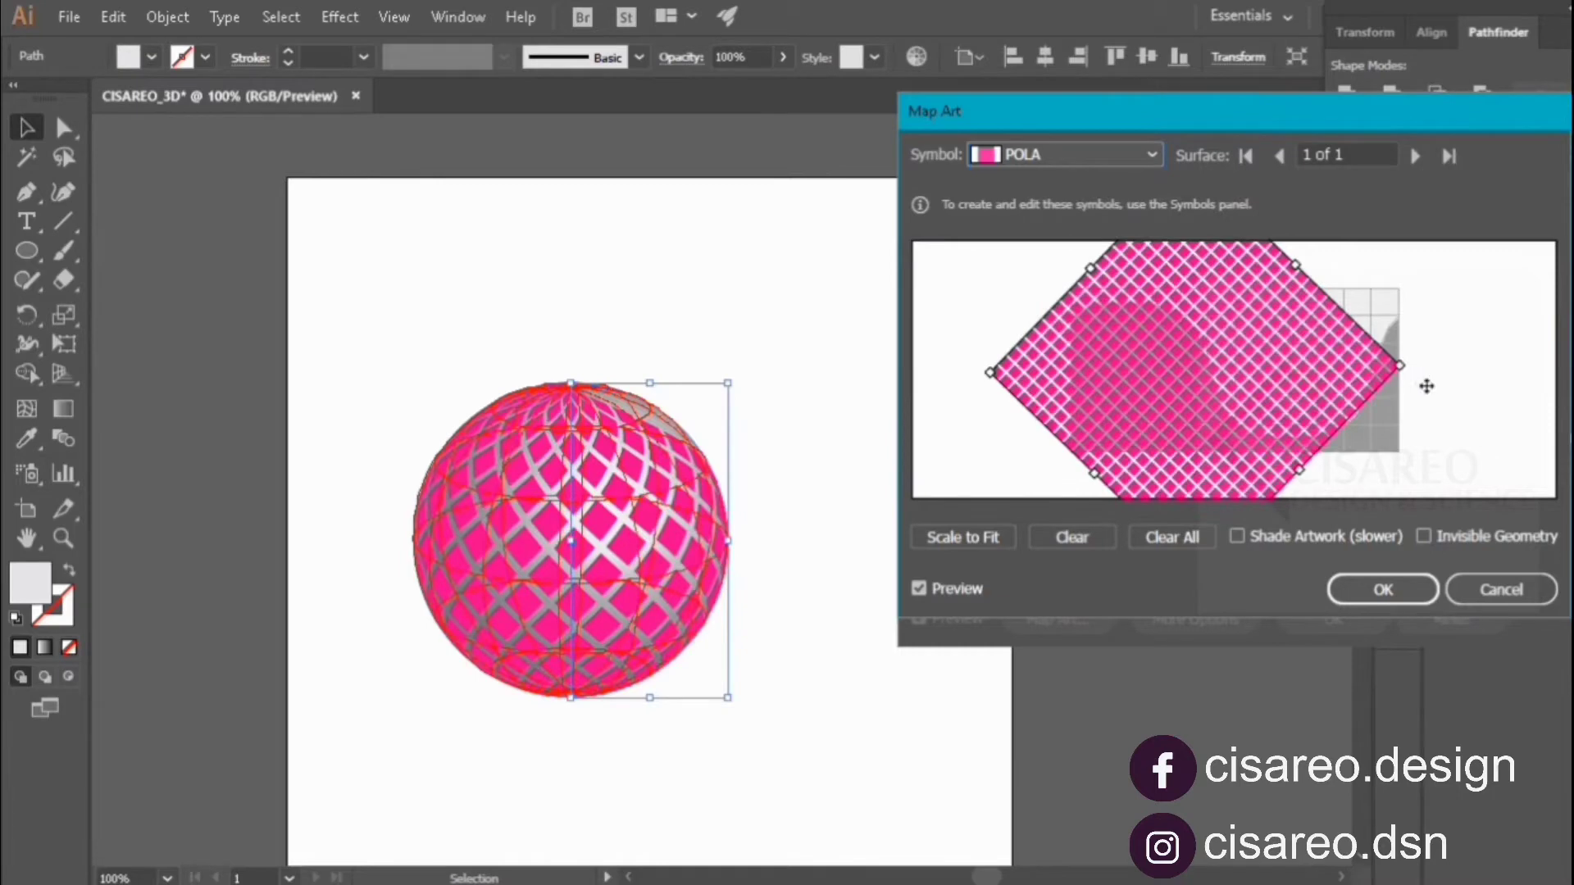
mouse_move(1404, 364)
left_mouse_down()
mouse_move(1508, 364)
mouse_move(1483, 363)
left_mouse_up()
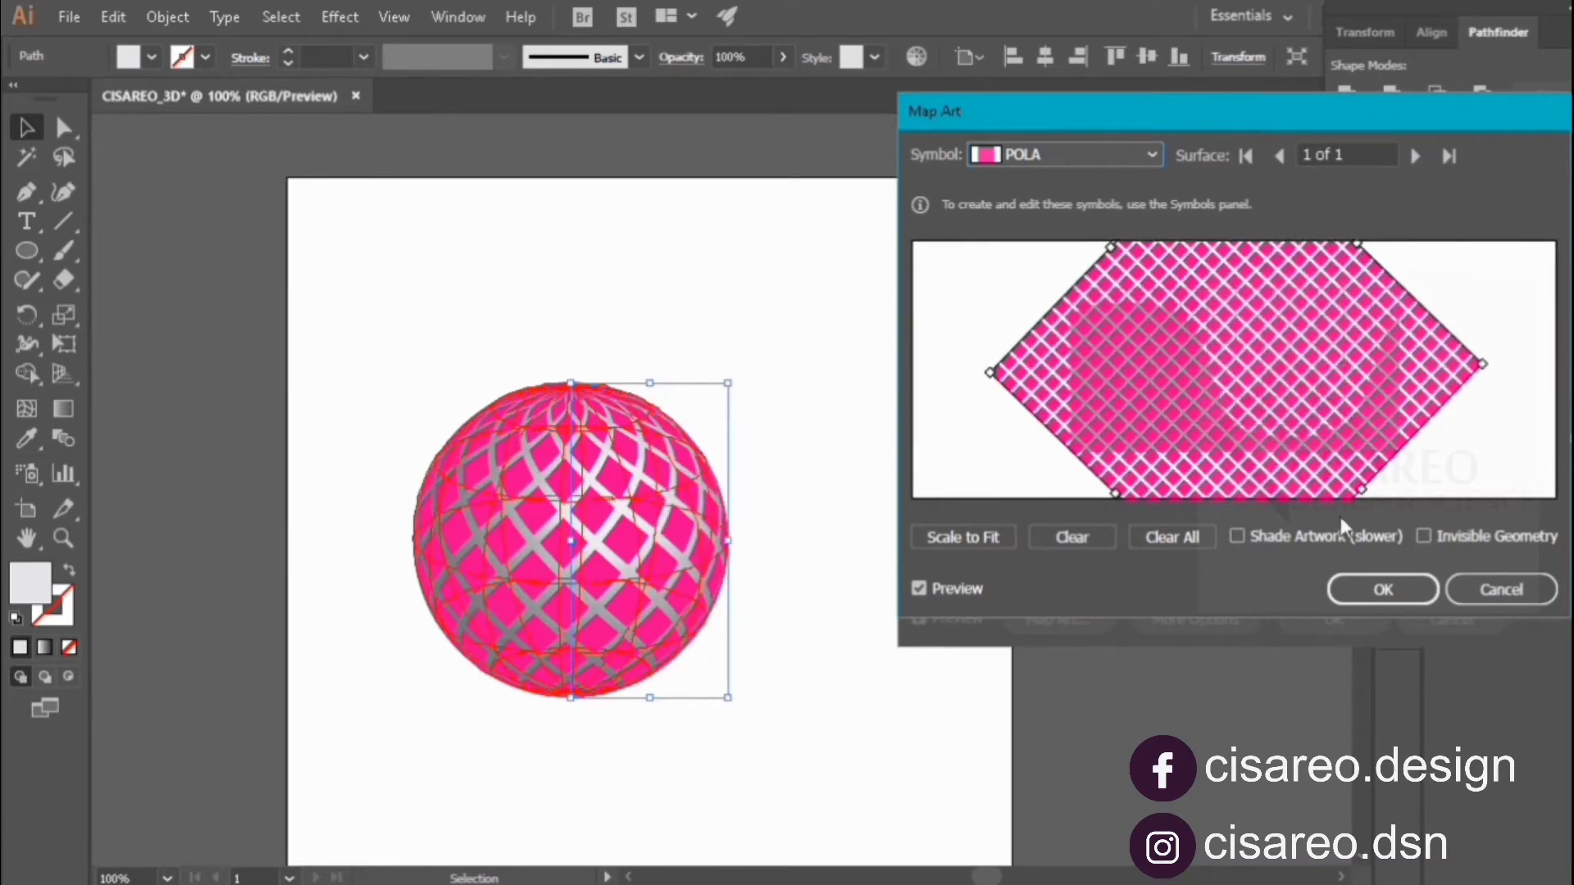
left_click(1371, 595)
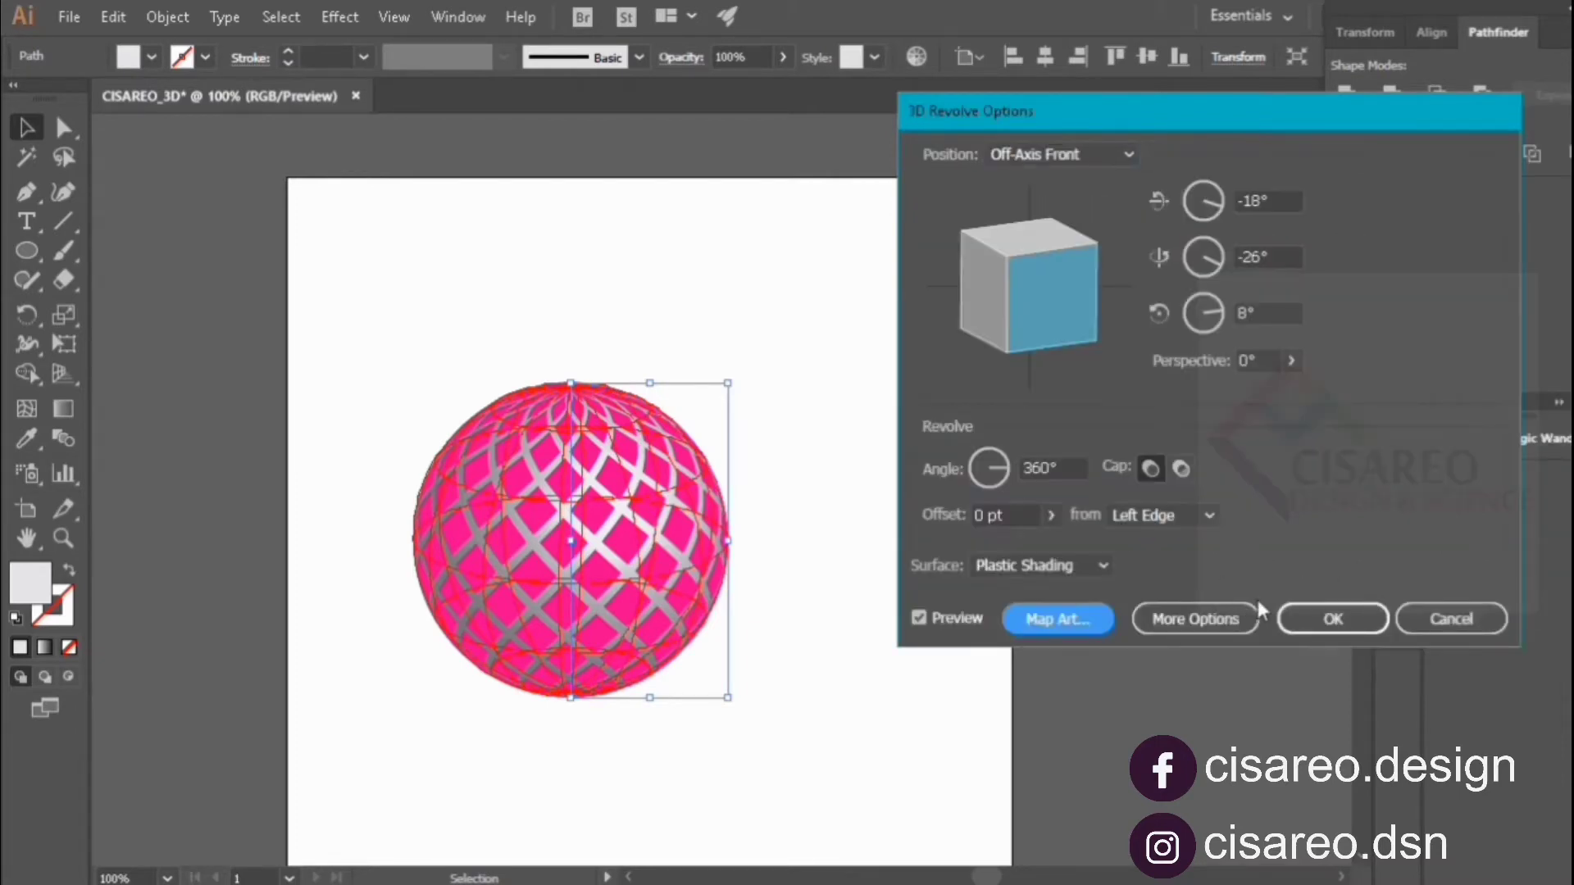
left_click(1332, 619)
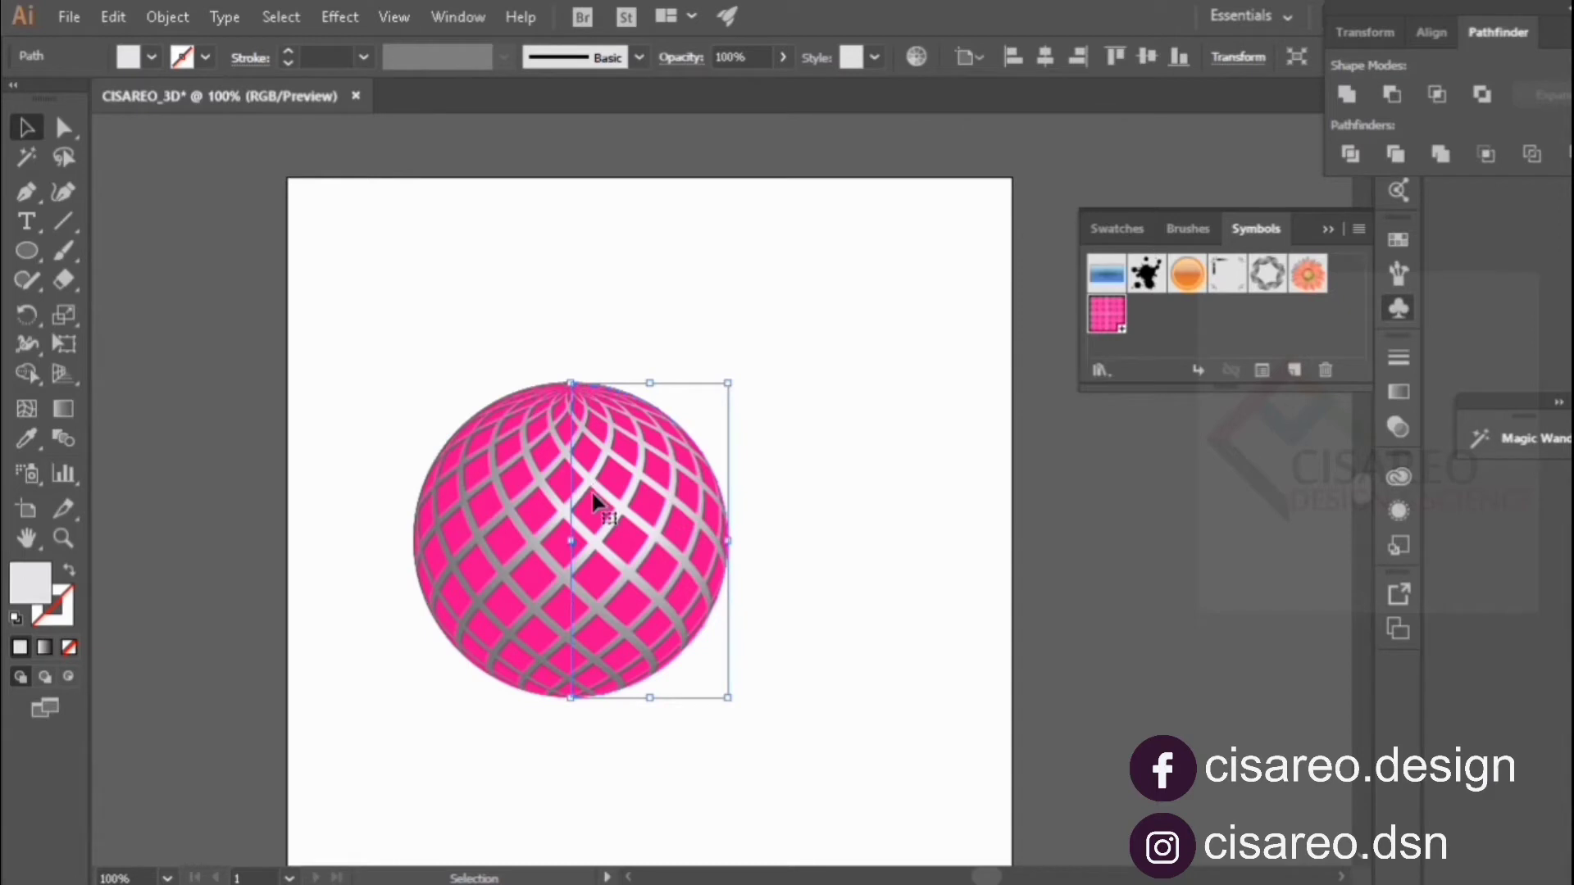
Step: Expand the 3D sphere's appearance and ungroup the resulting artwork
left_click(175, 16)
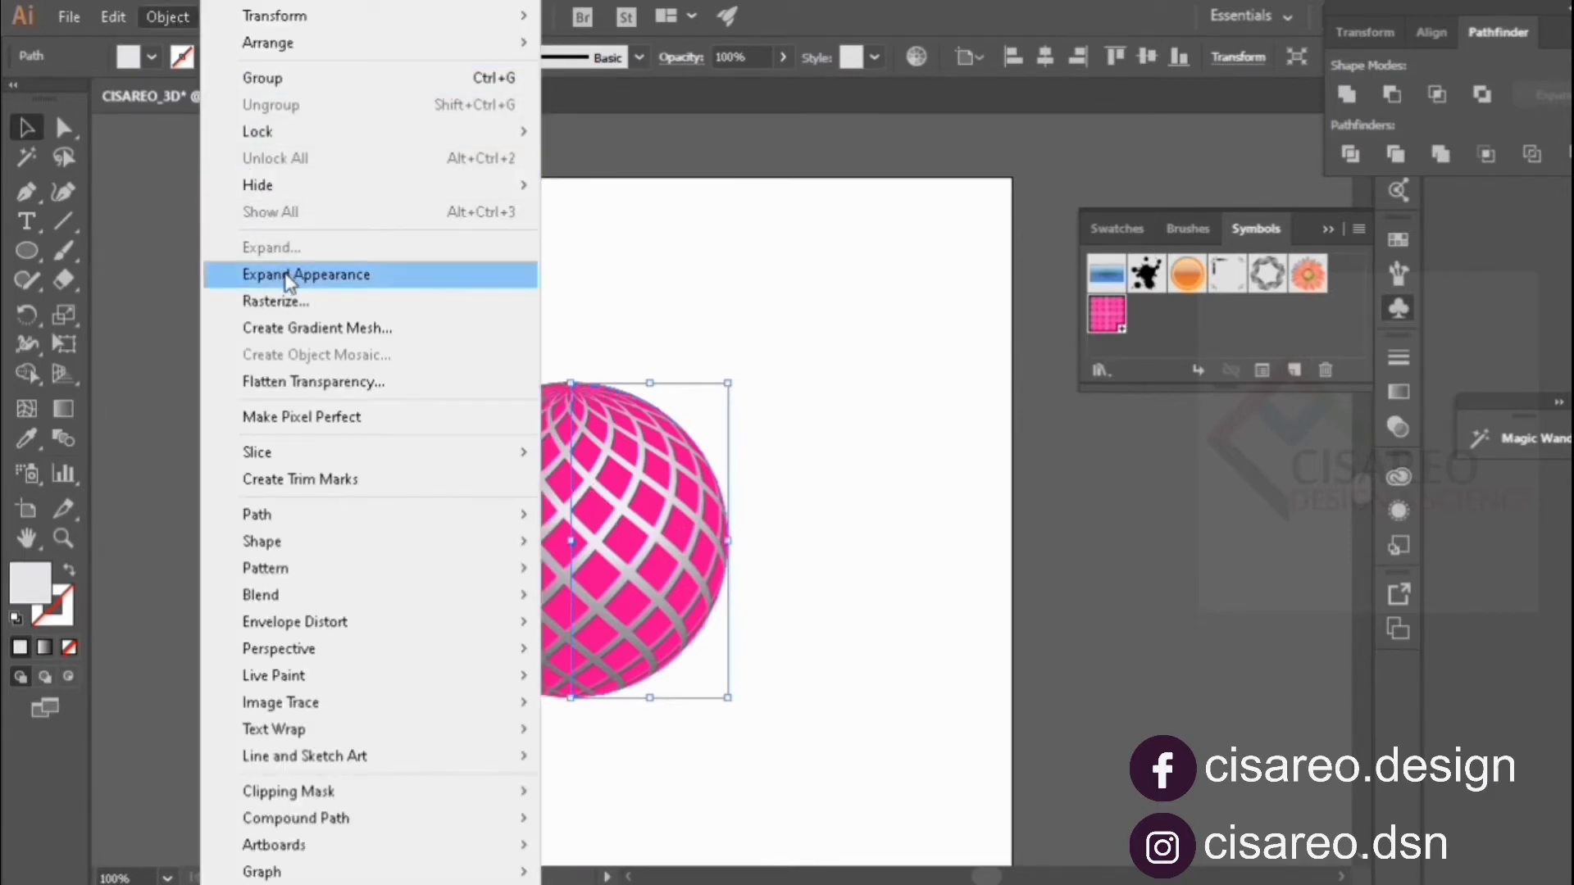
left_click(287, 277)
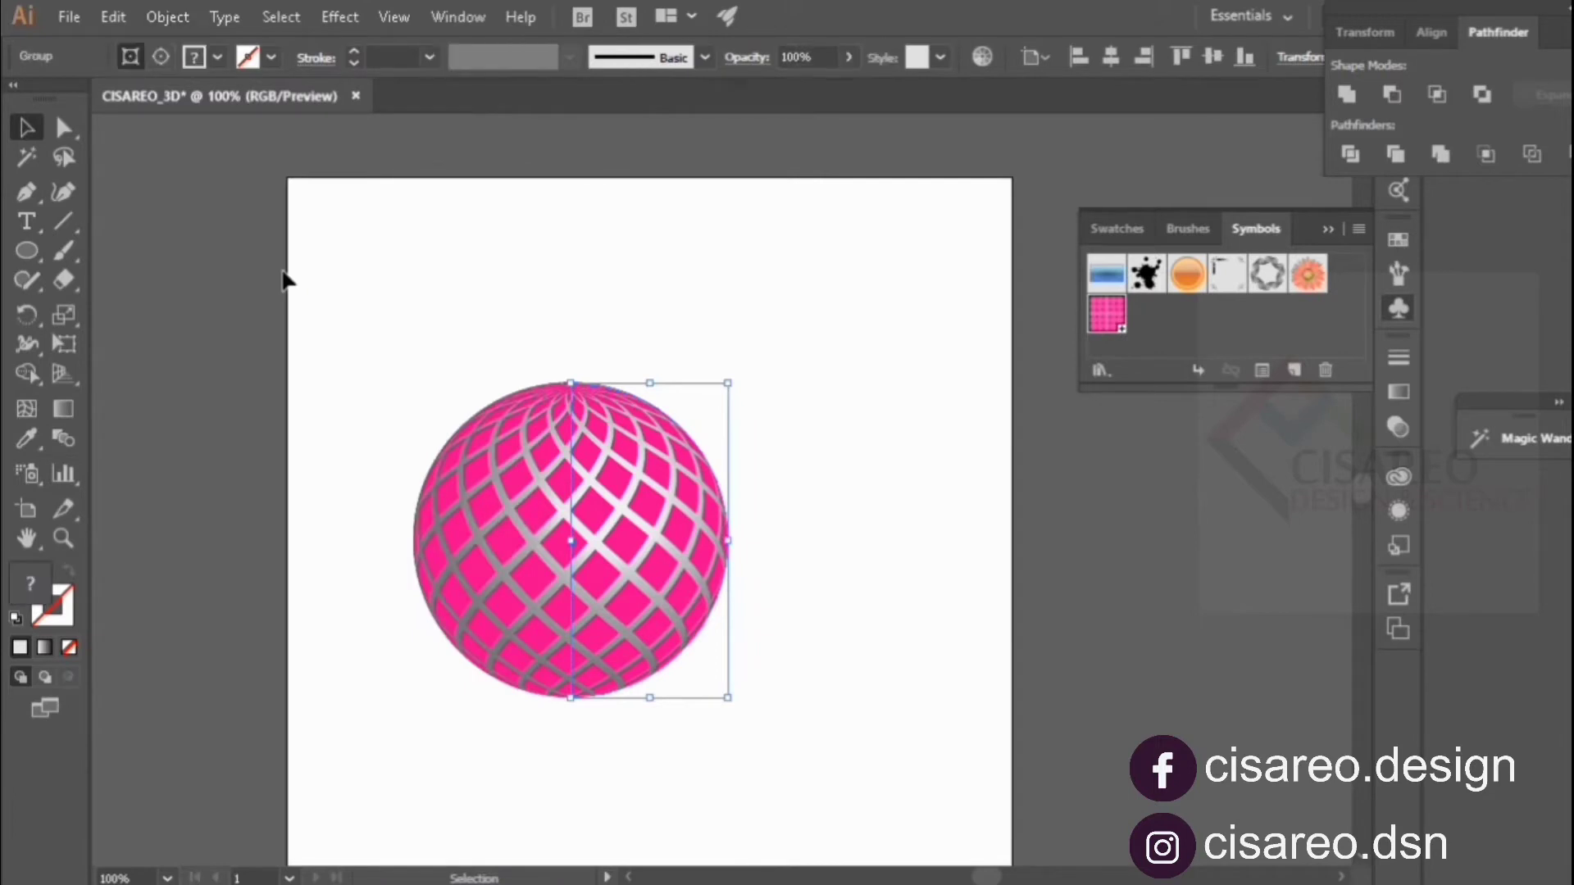
right_click(518, 476)
left_click(598, 654)
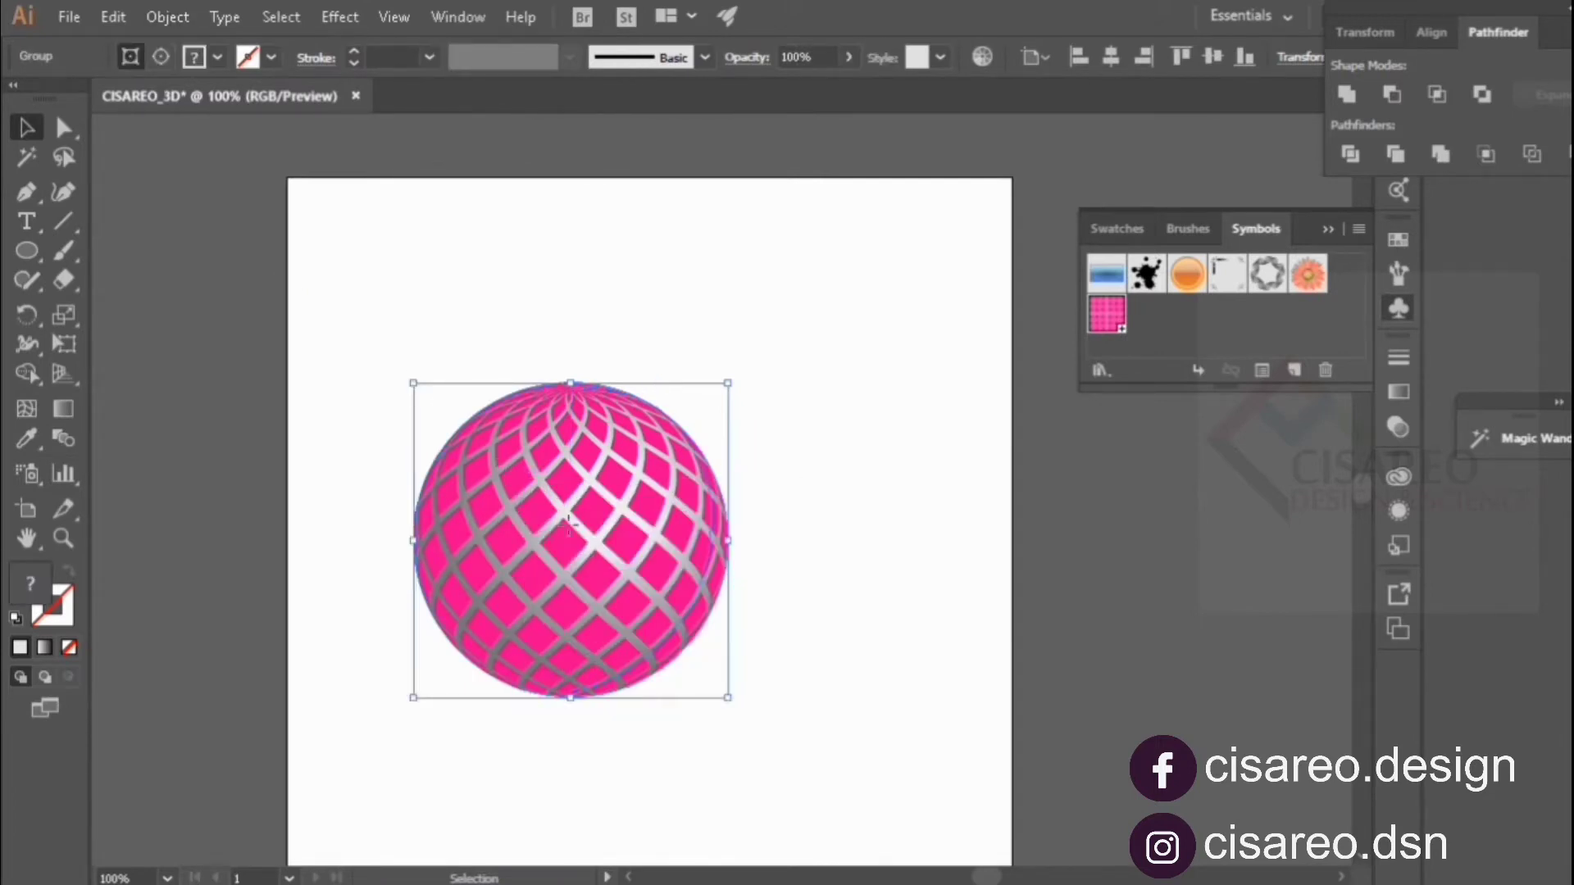
right_click(569, 525)
left_click(656, 339)
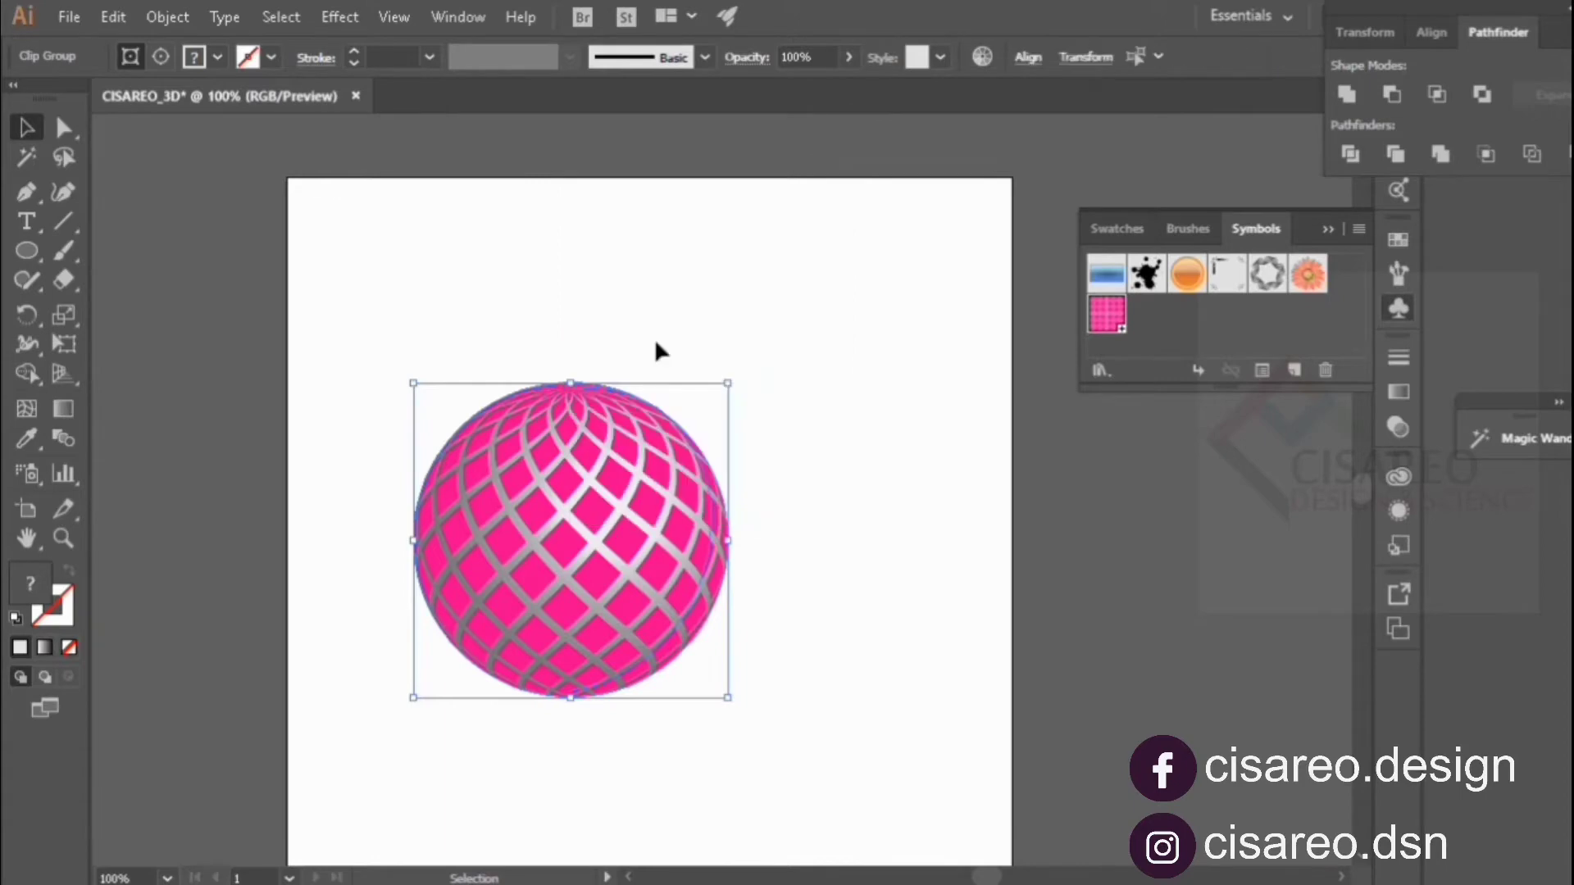
Step: Move the lattice sphere up and right, then delete the leftover sphere on the left
mouse_move(593, 475)
left_mouse_down()
mouse_move(837, 473)
mouse_move(572, 321)
left_mouse_up()
left_click(746, 293)
left_click_drag(726, 331, 847, 332)
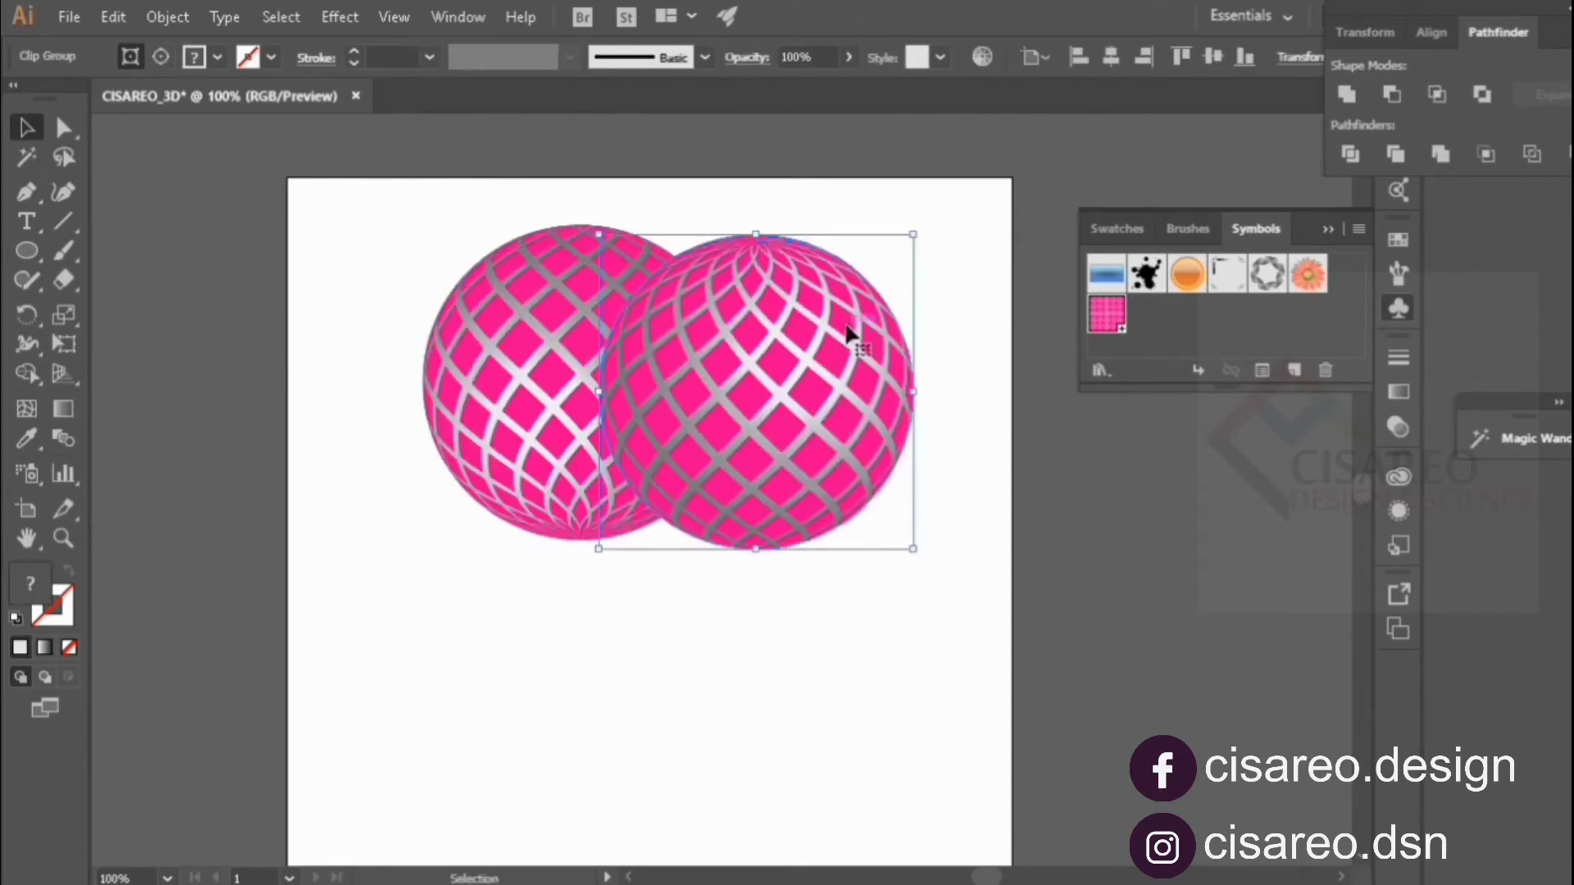
left_click(541, 389)
key("ctrl+shift+a")
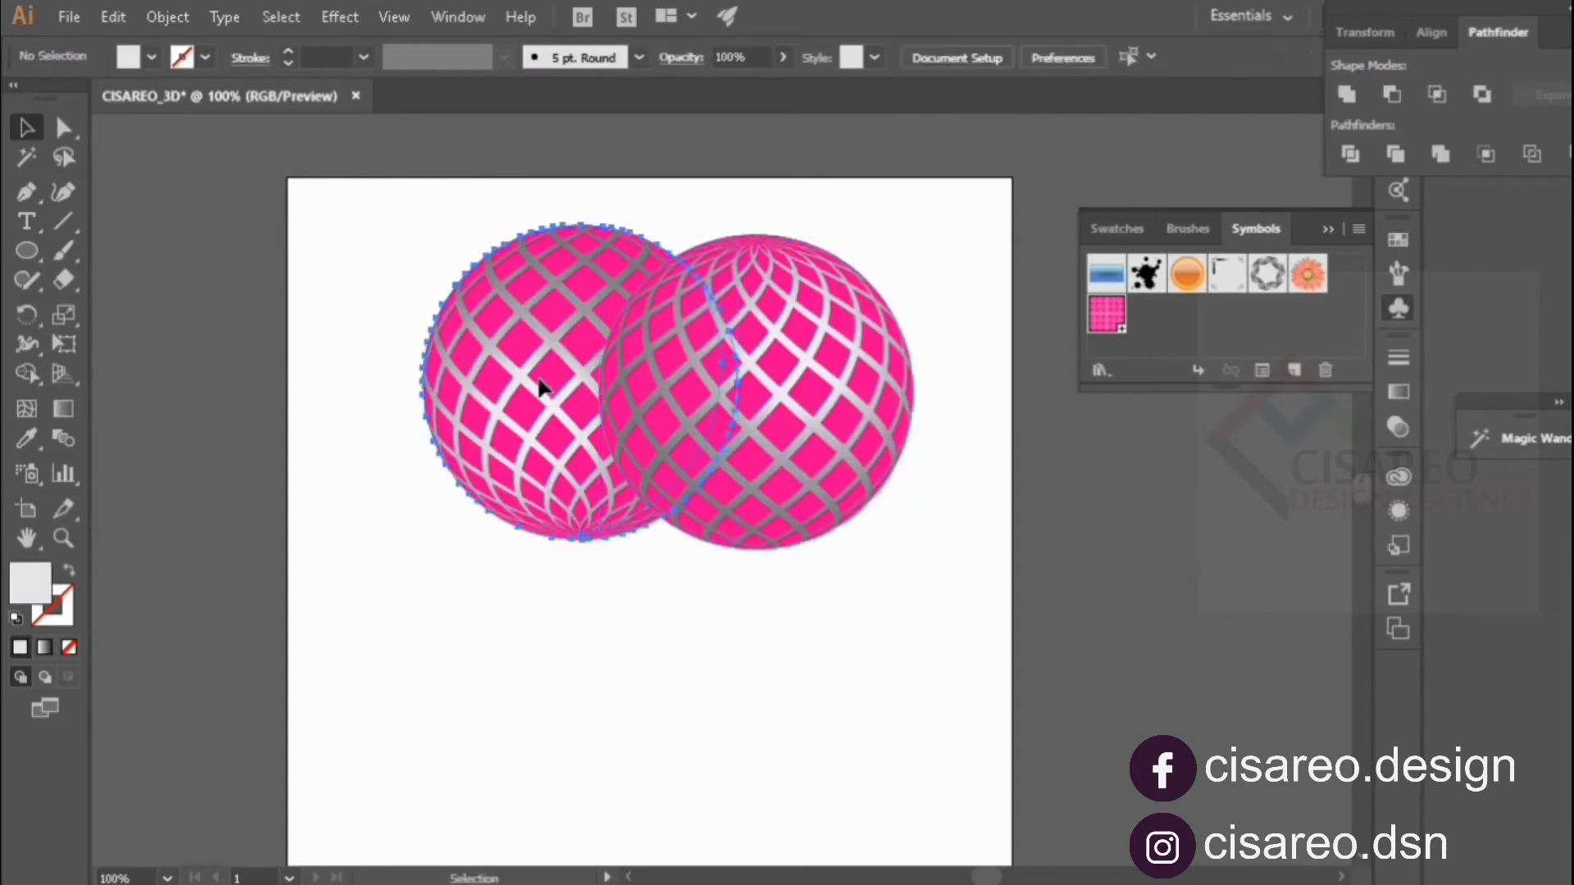
left_click(541, 387)
key("Delete")
Step: Separate the pink lattice cells from the grey backing sphere as their own group
left_click(26, 156)
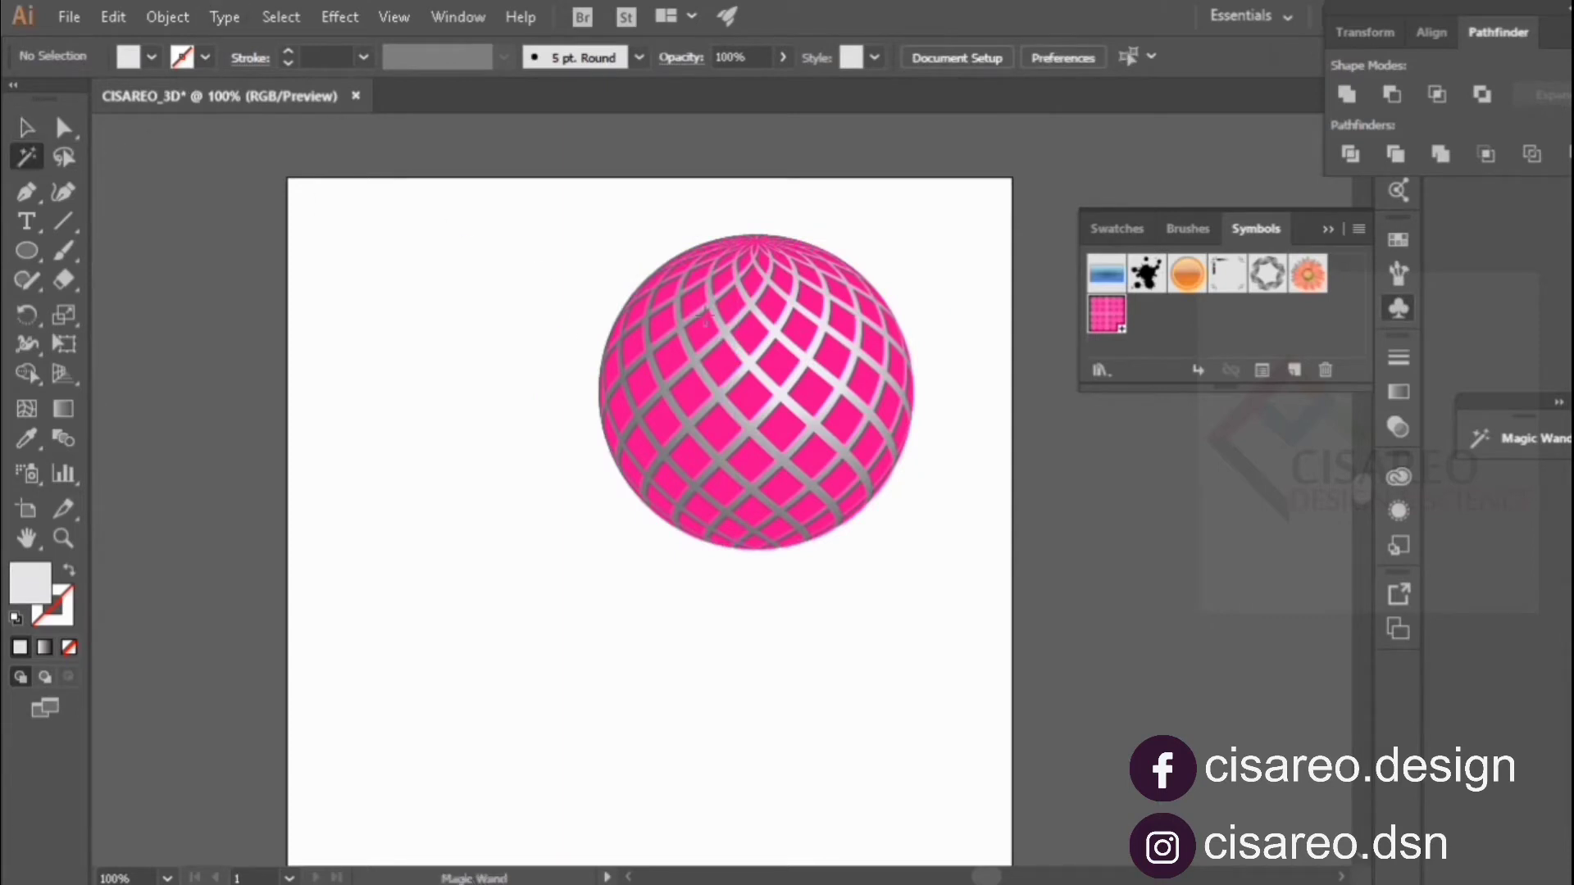
left_click(772, 331)
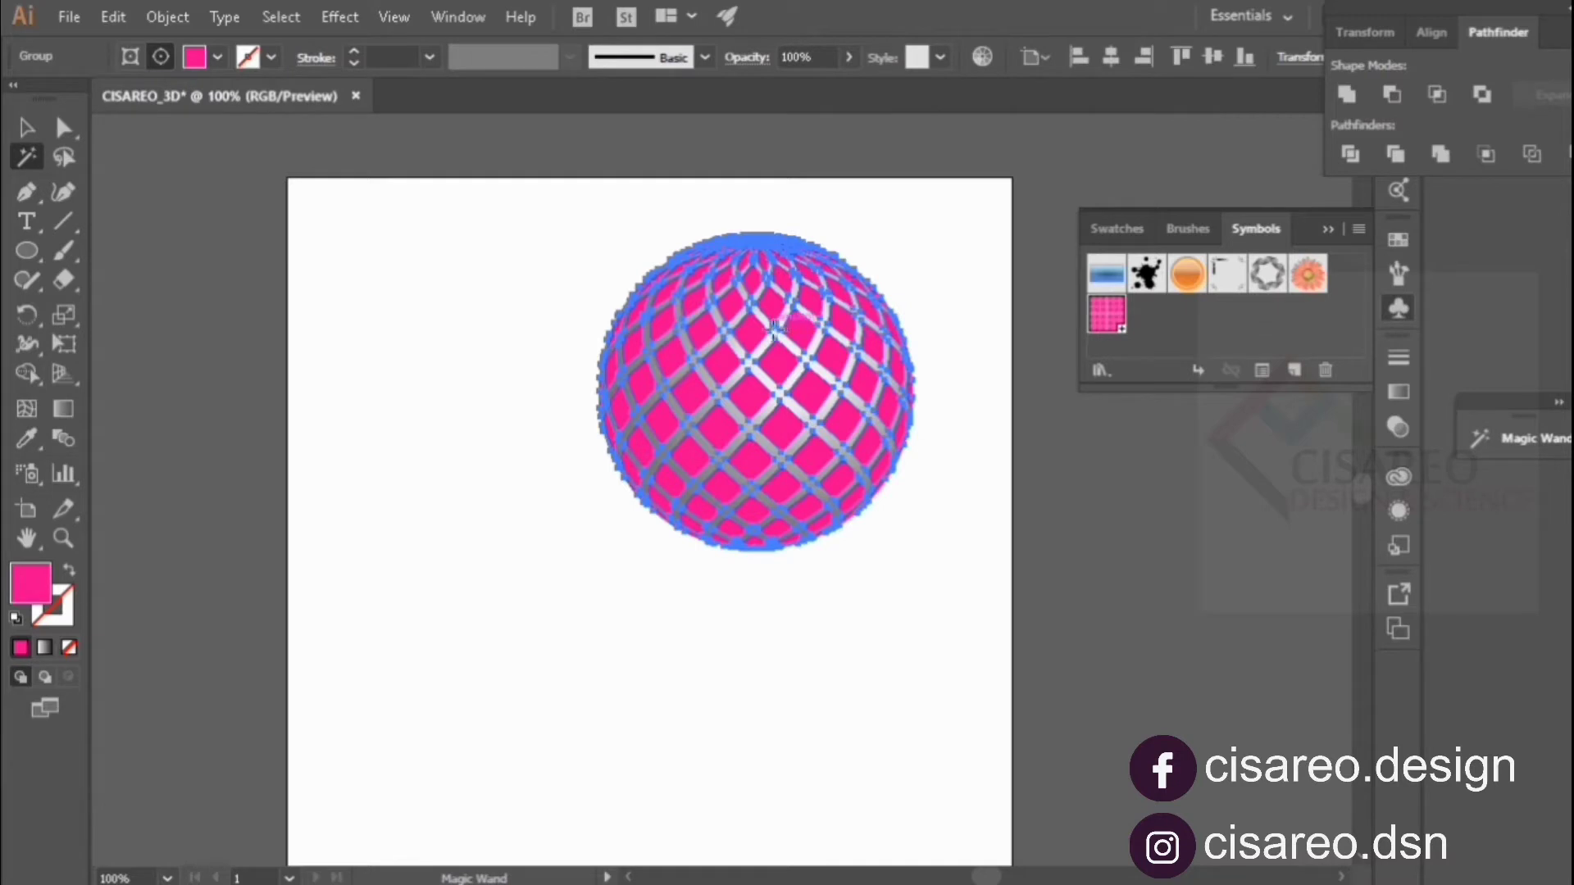
left_click(26, 127)
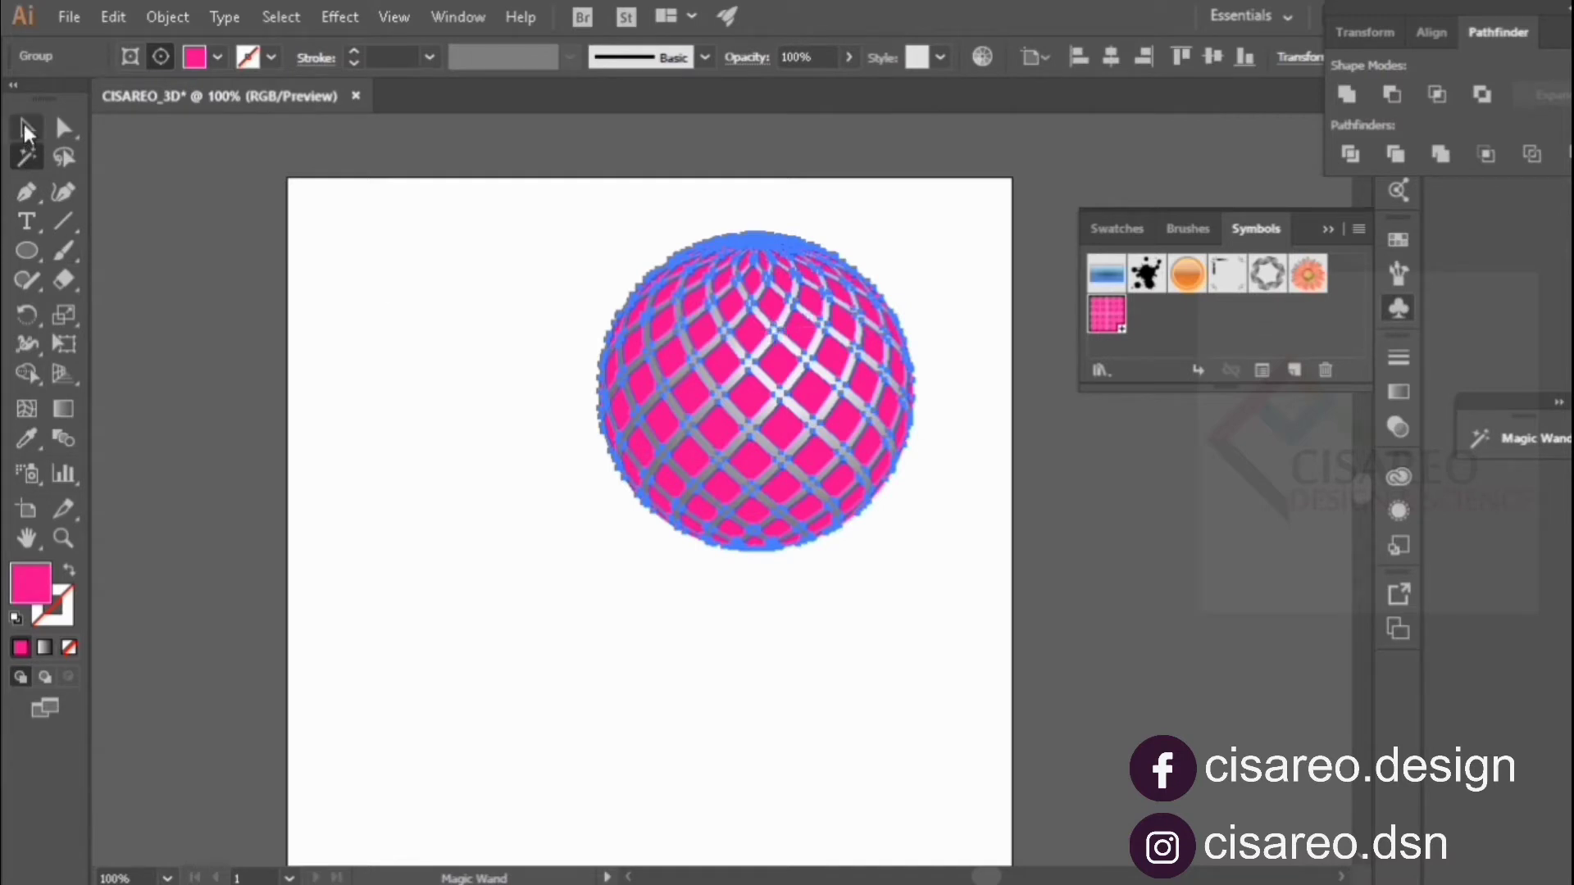
left_click(63, 127)
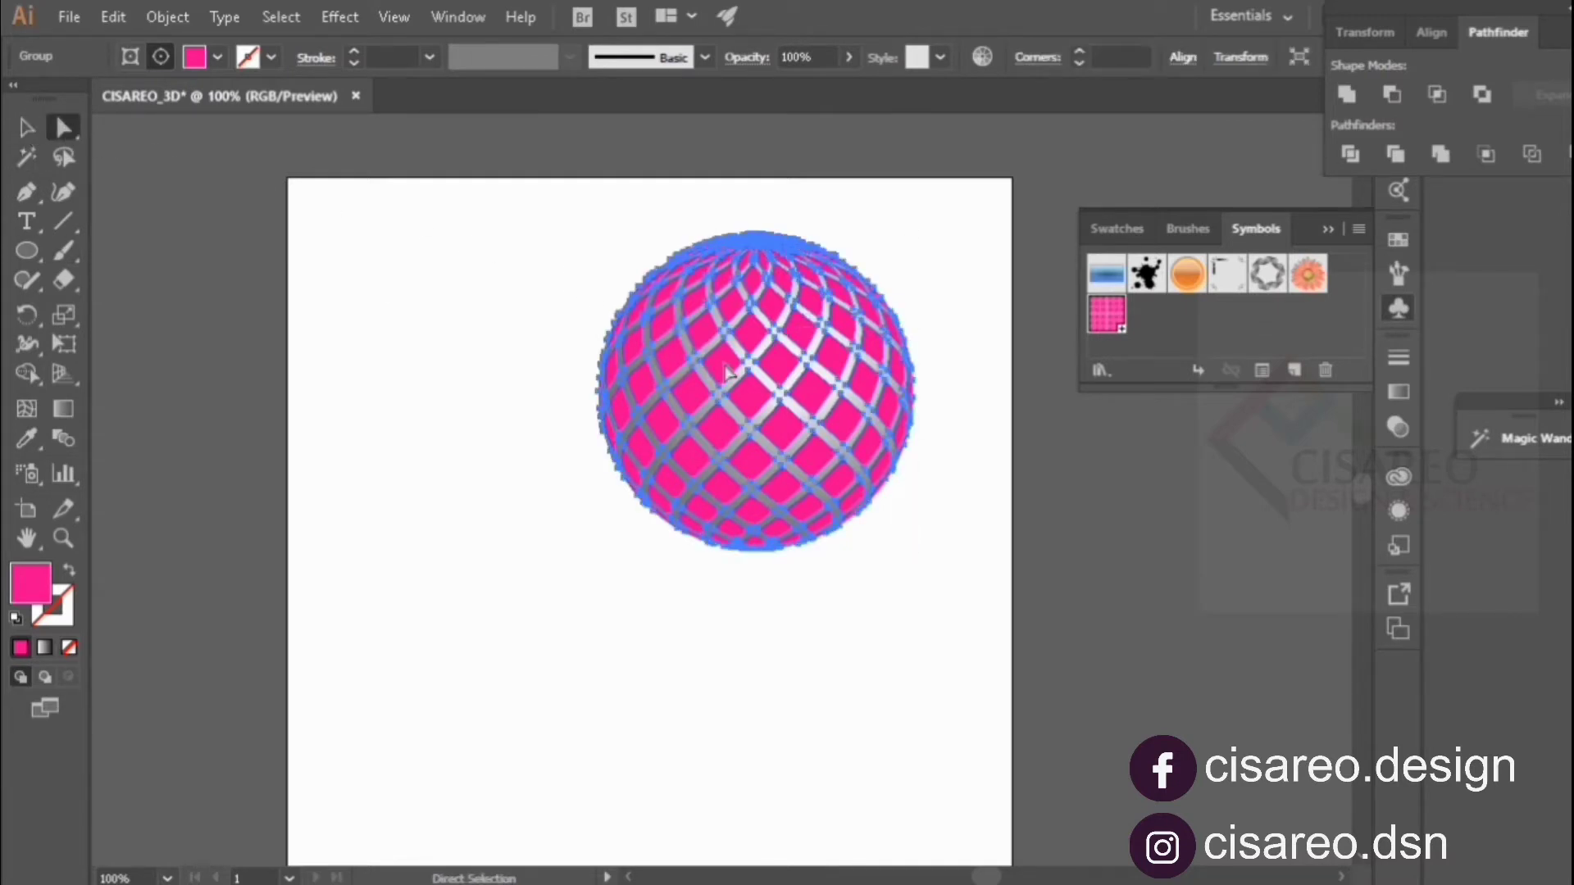
left_click_drag(709, 375, 535, 400)
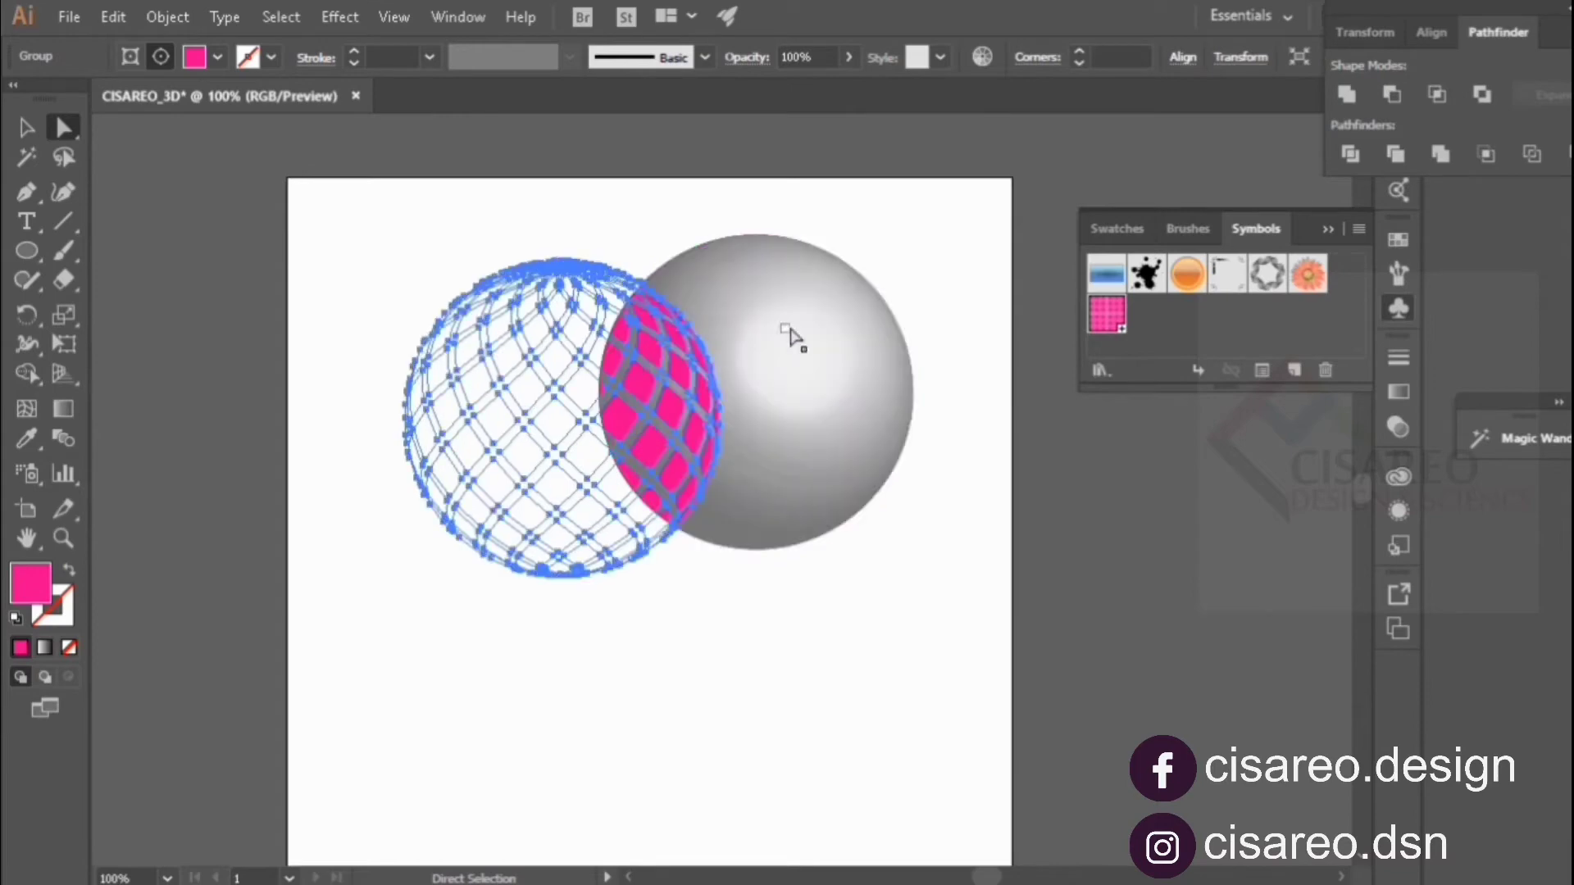
key("ctrl+z")
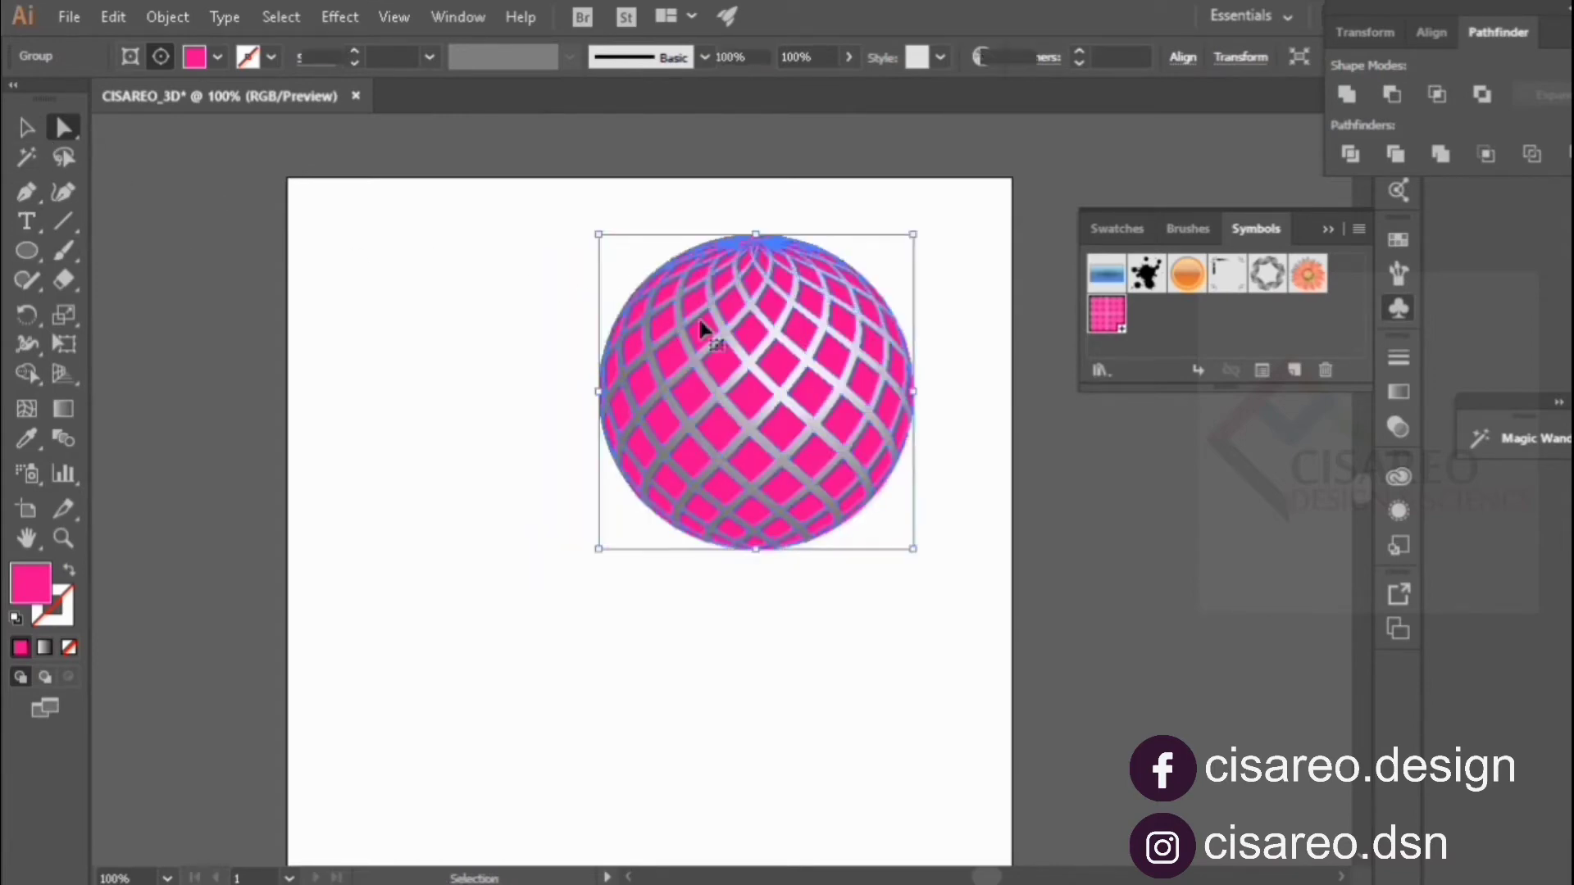
key("ctrl+z")
left_click(26, 127)
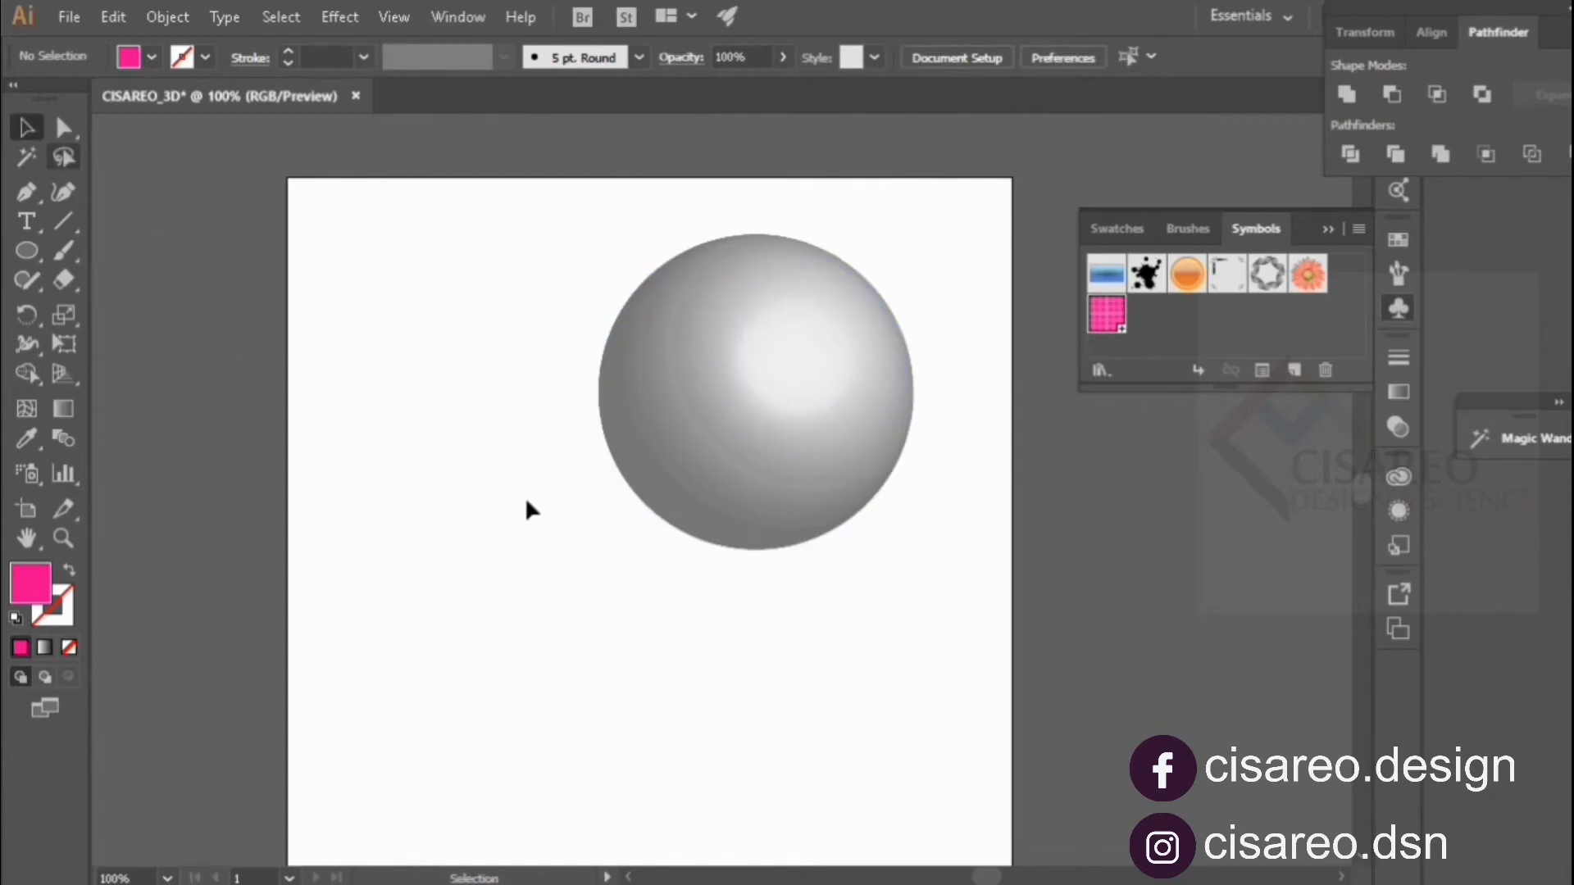
scroll(521, 525, "down", 2)
key("ctrl+v")
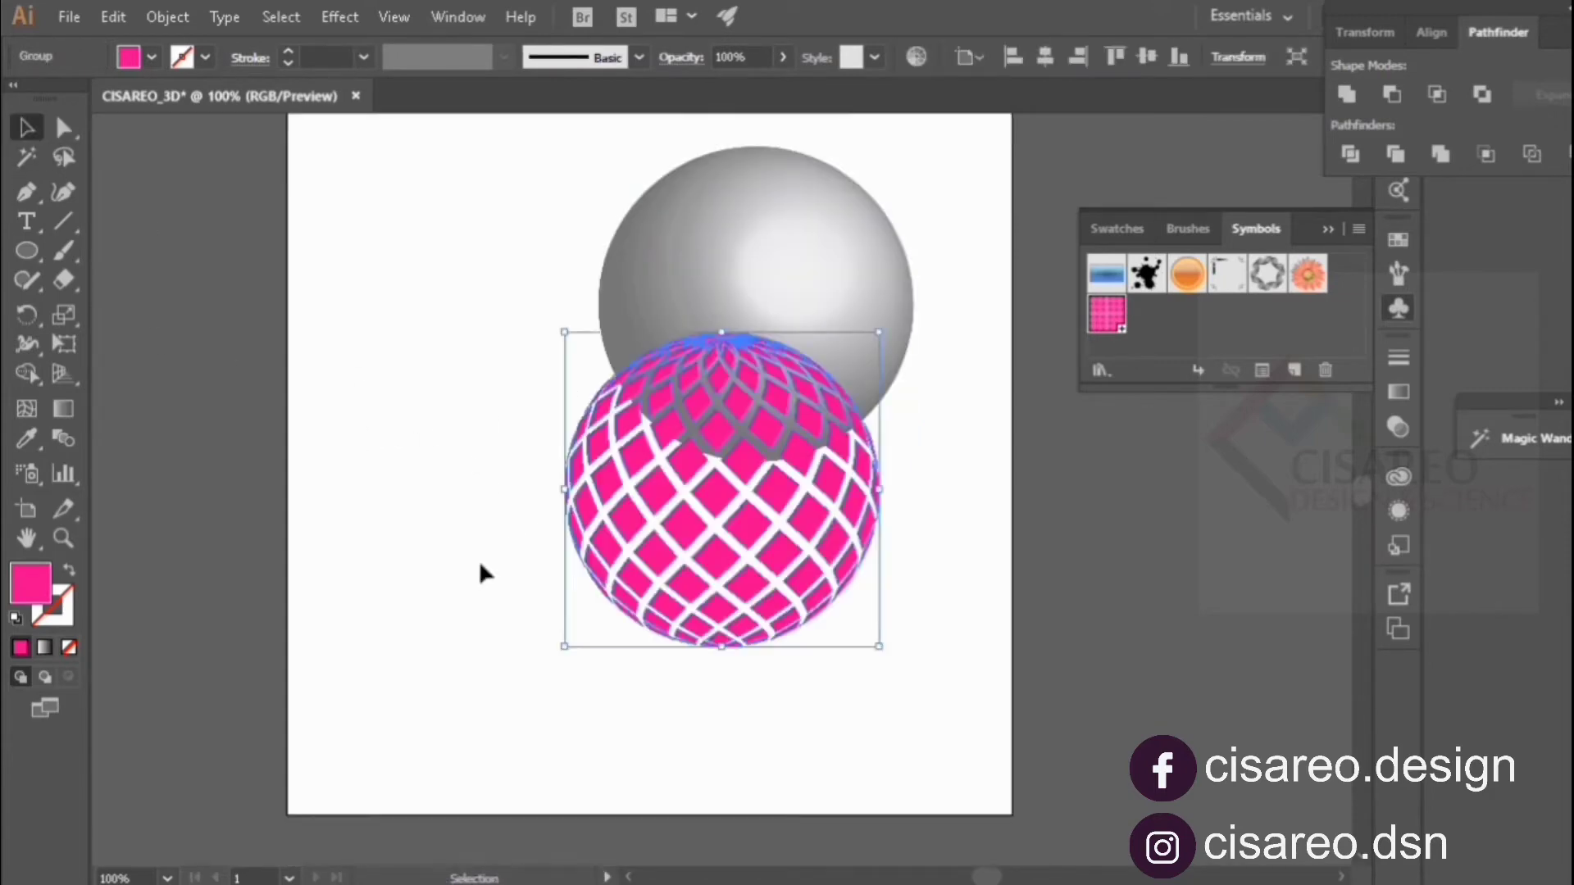
Step: Delete the grey backing sphere and centre the pink lattice horizontally and vertically on the artboard
left_click(572, 211)
left_click(680, 218)
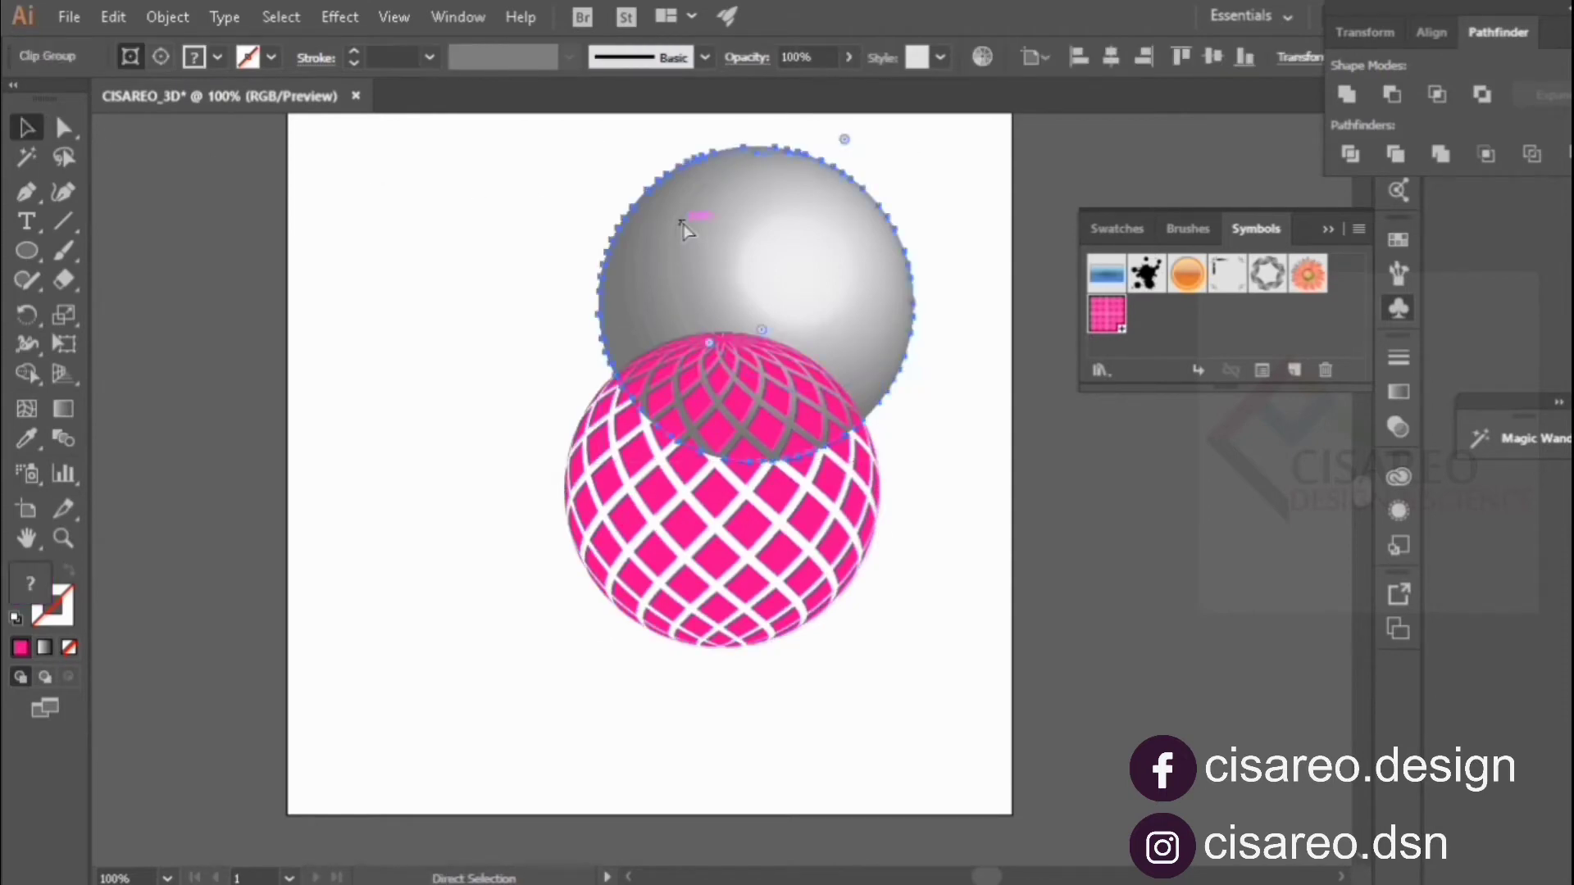
key("Delete")
left_click_drag(632, 303, 897, 525)
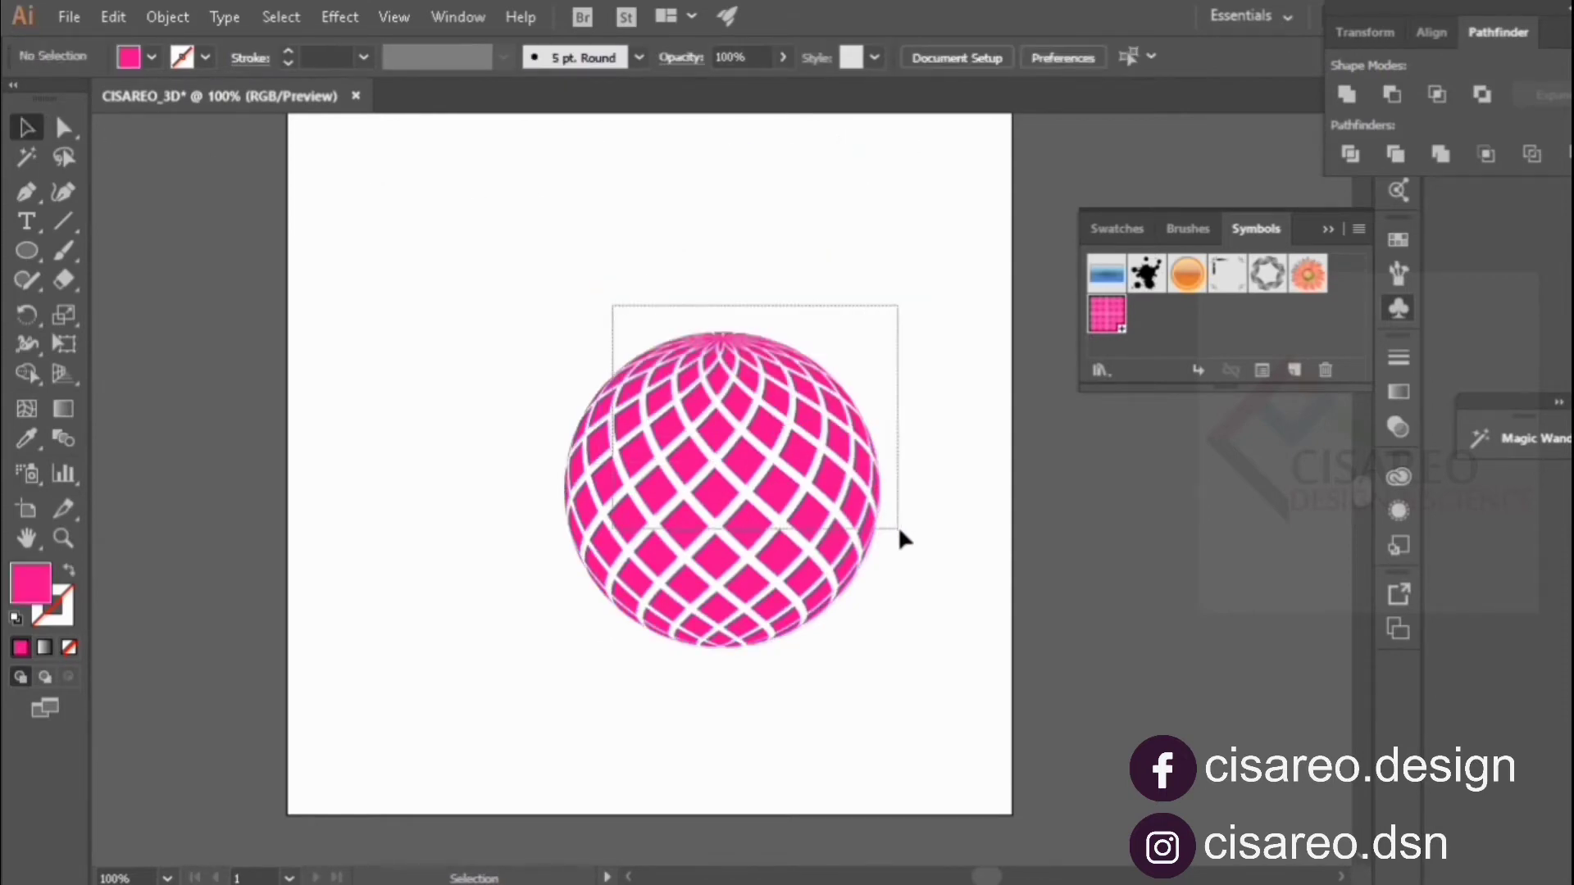
left_click(1048, 56)
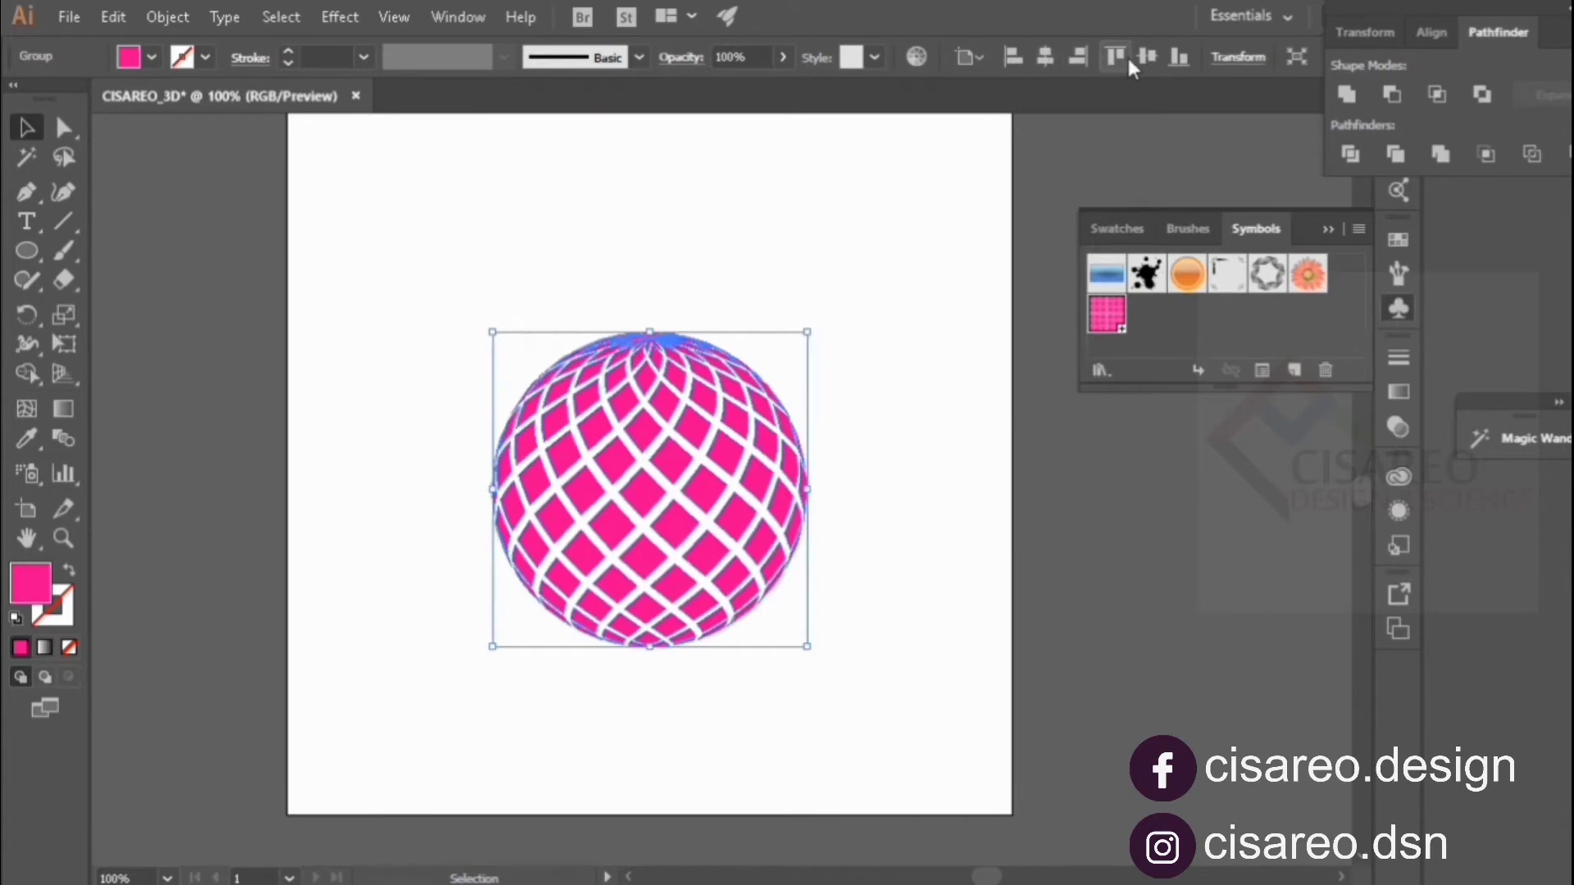
left_click(1148, 57)
Step: Duplicate the lattice sphere, placing the copy to its right
left_click(691, 254)
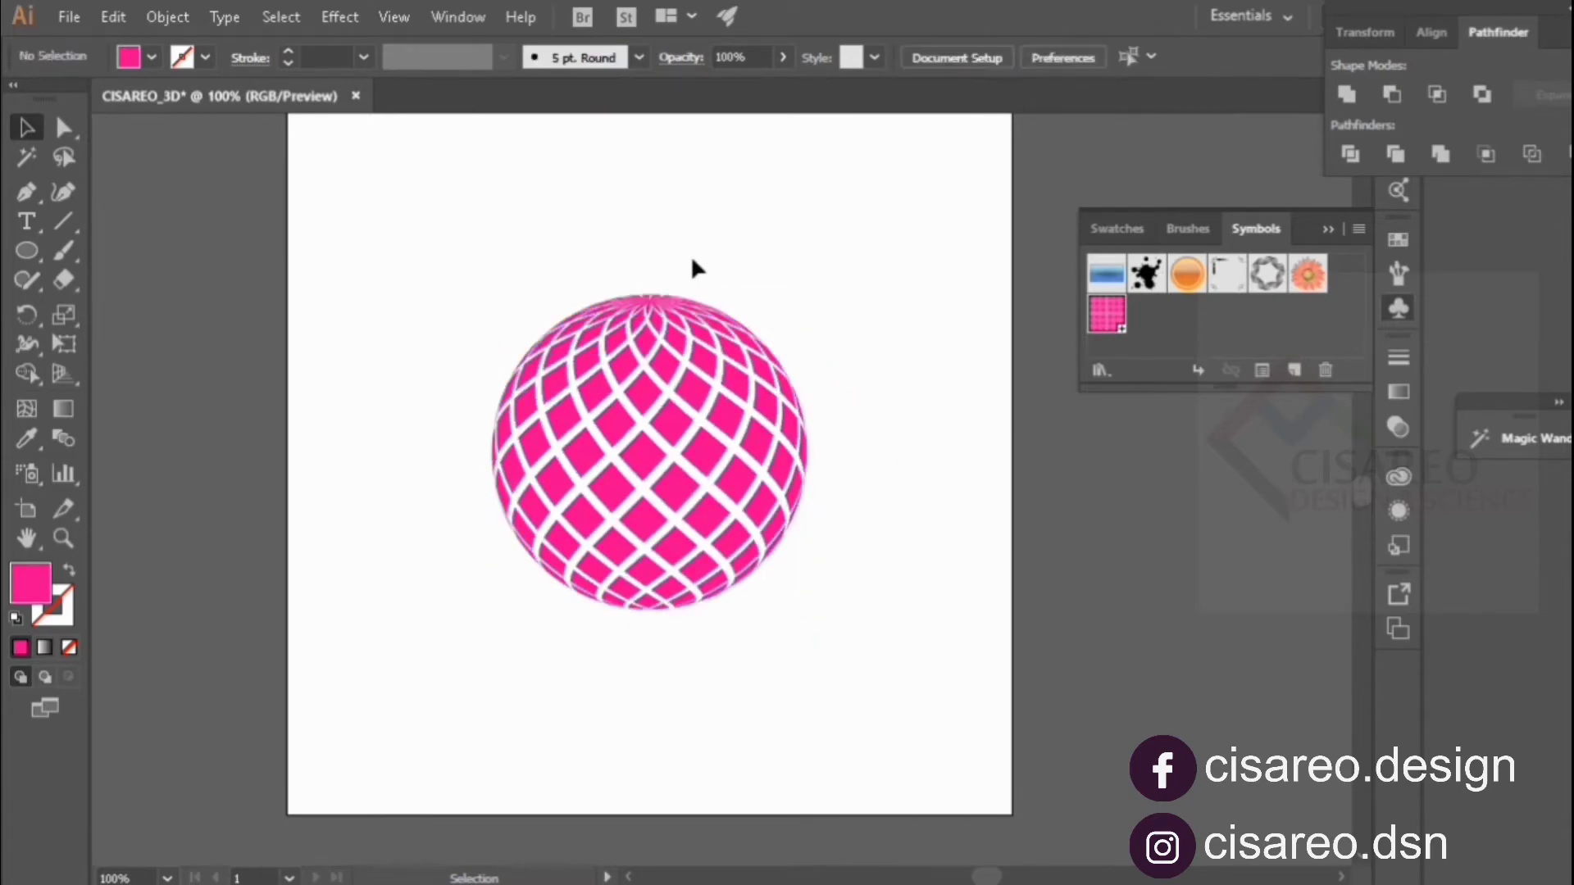
left_click(653, 306)
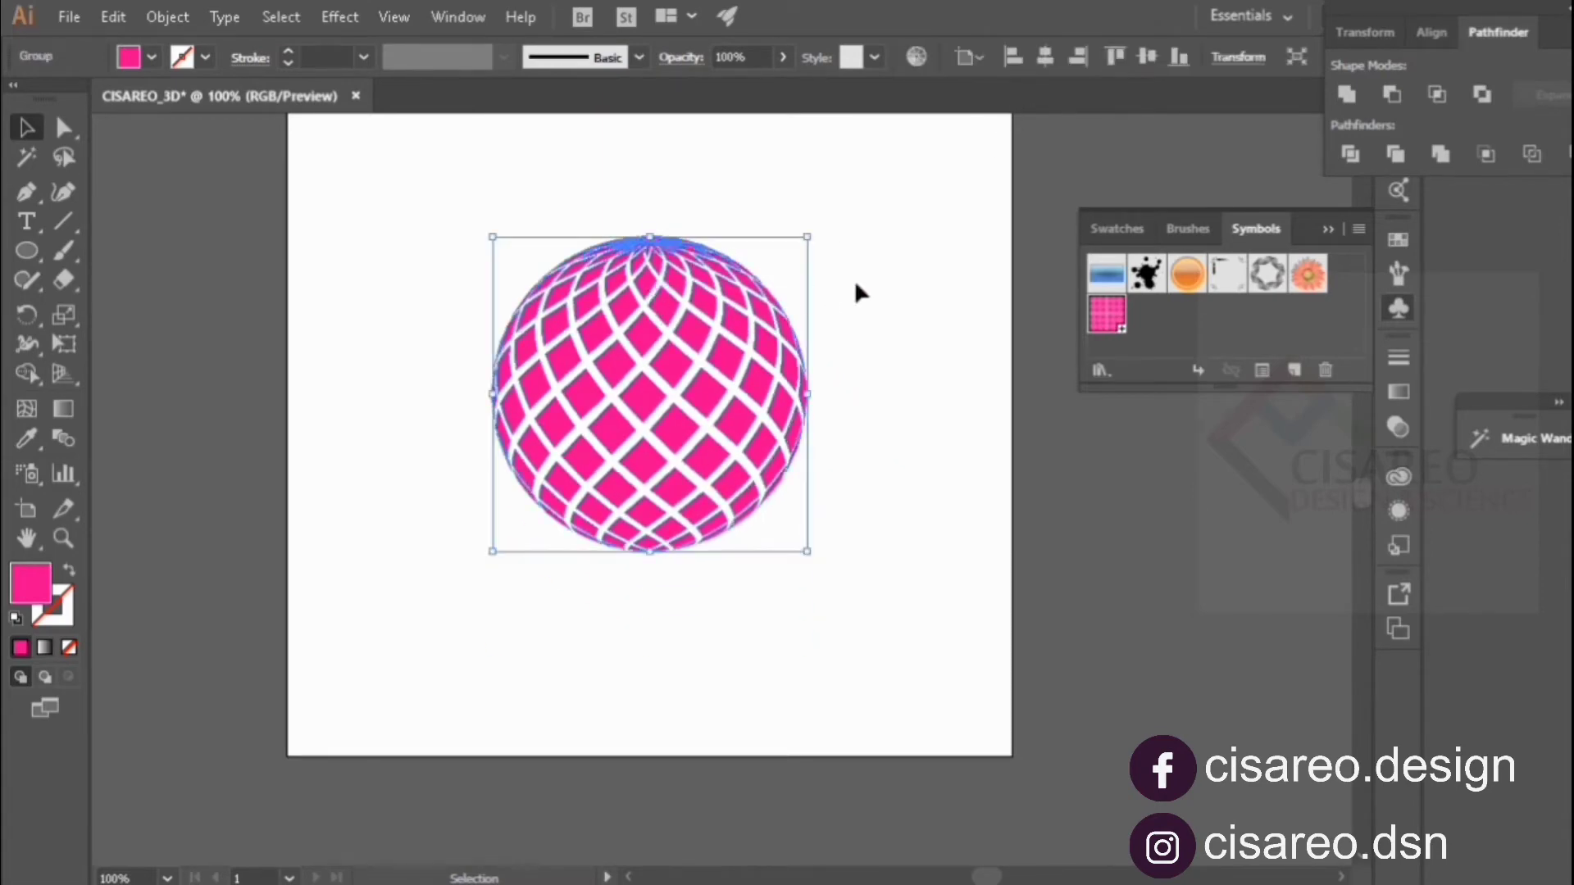
scroll(854, 293, "up", 1)
key("a")
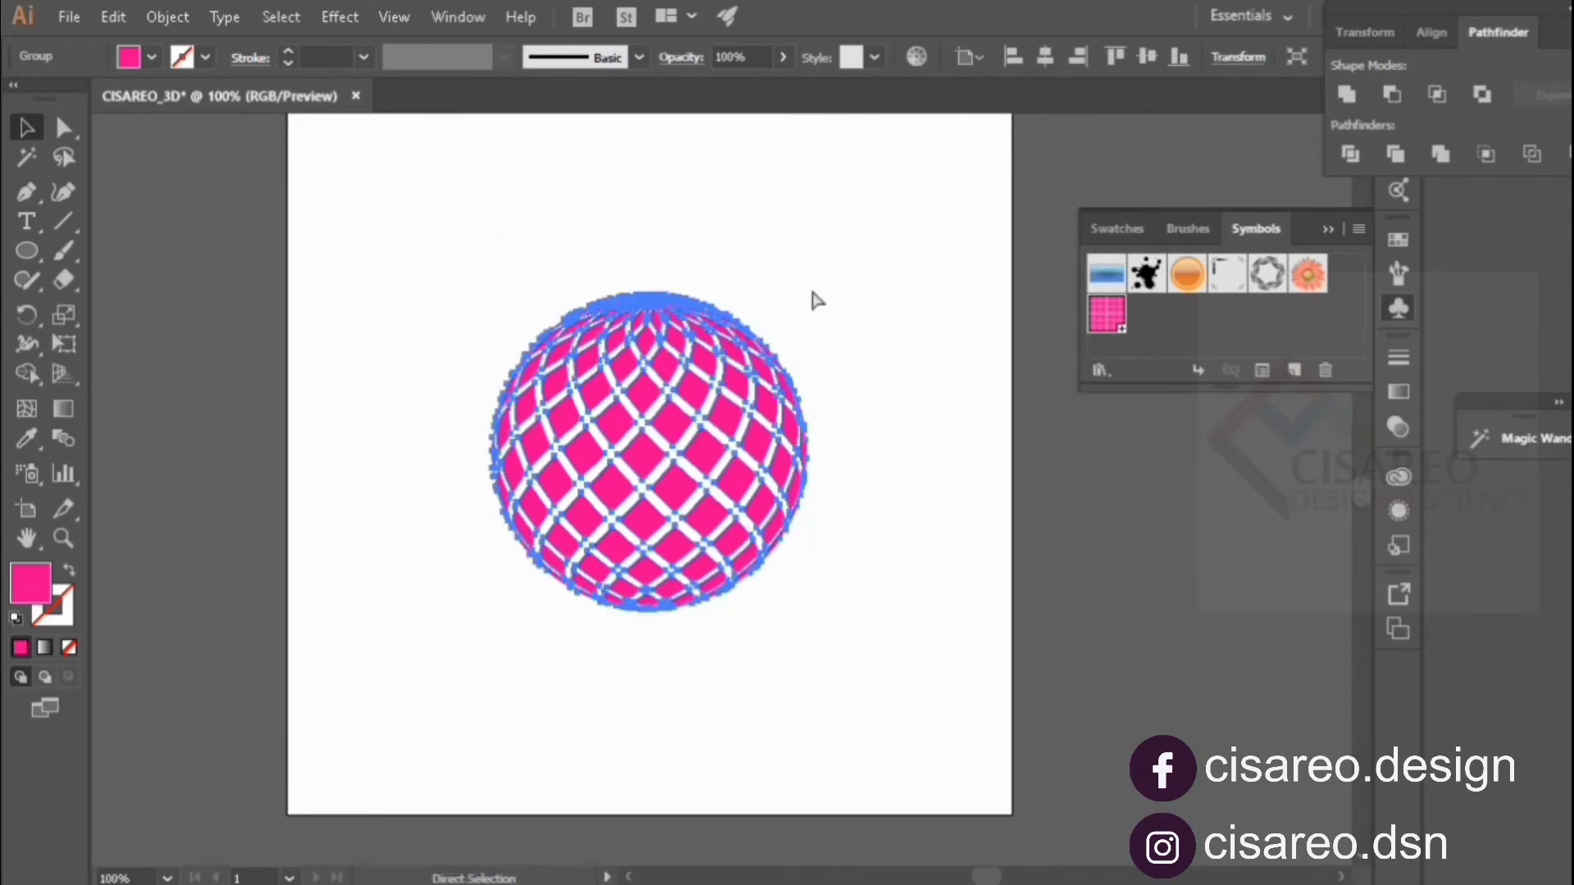
left_click(816, 297)
key("v")
left_click_drag(822, 452, 1041, 442)
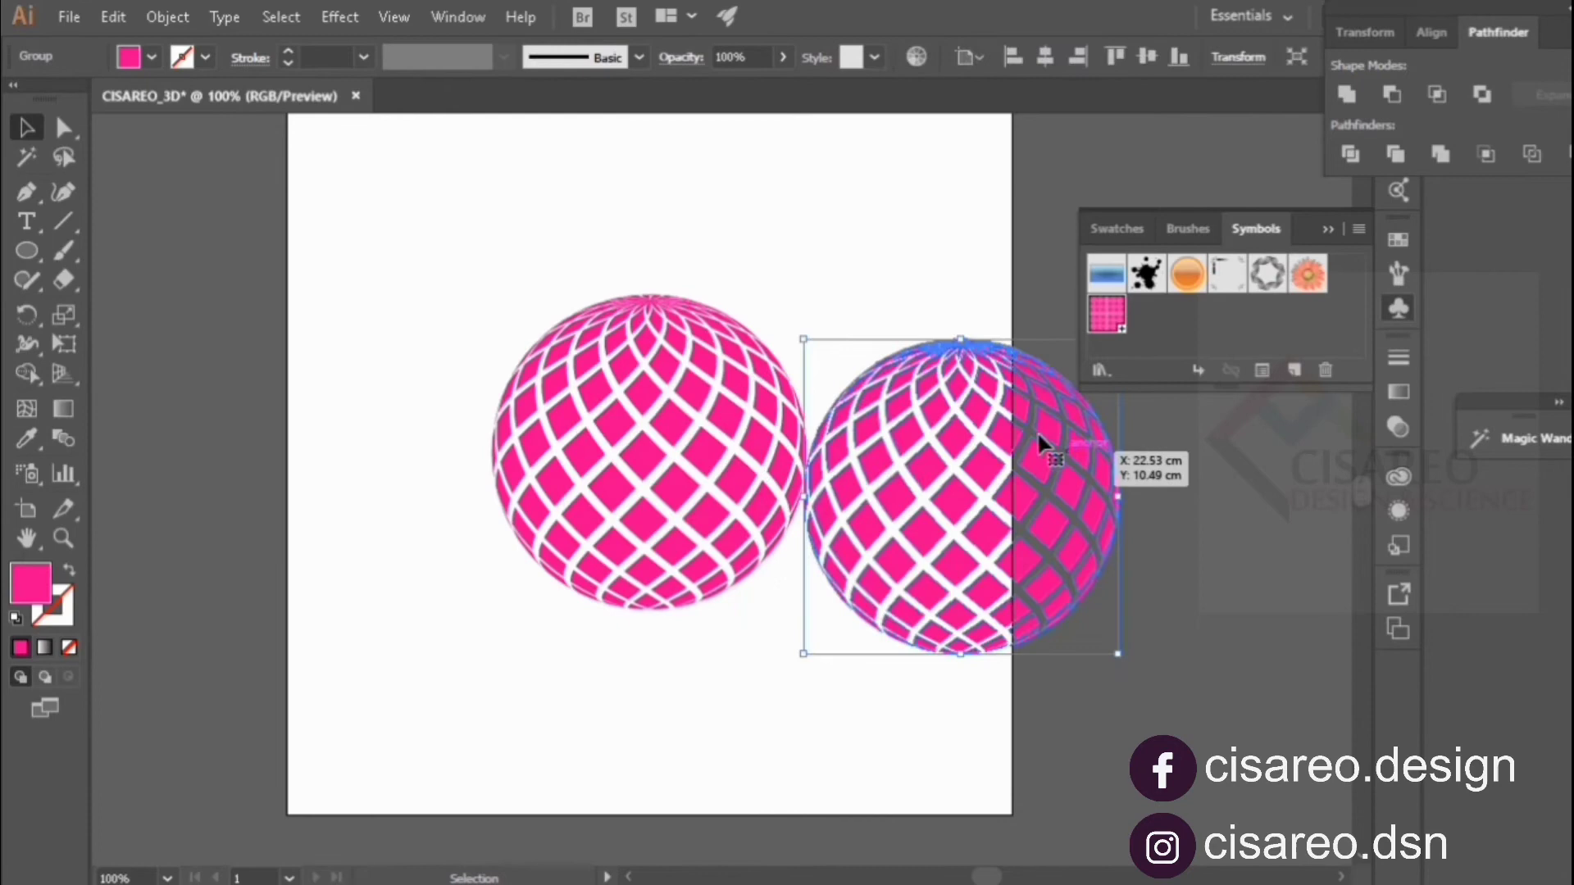
Step: Recolour the original left sphere's fill light grey #D3D3D3
left_click(698, 396)
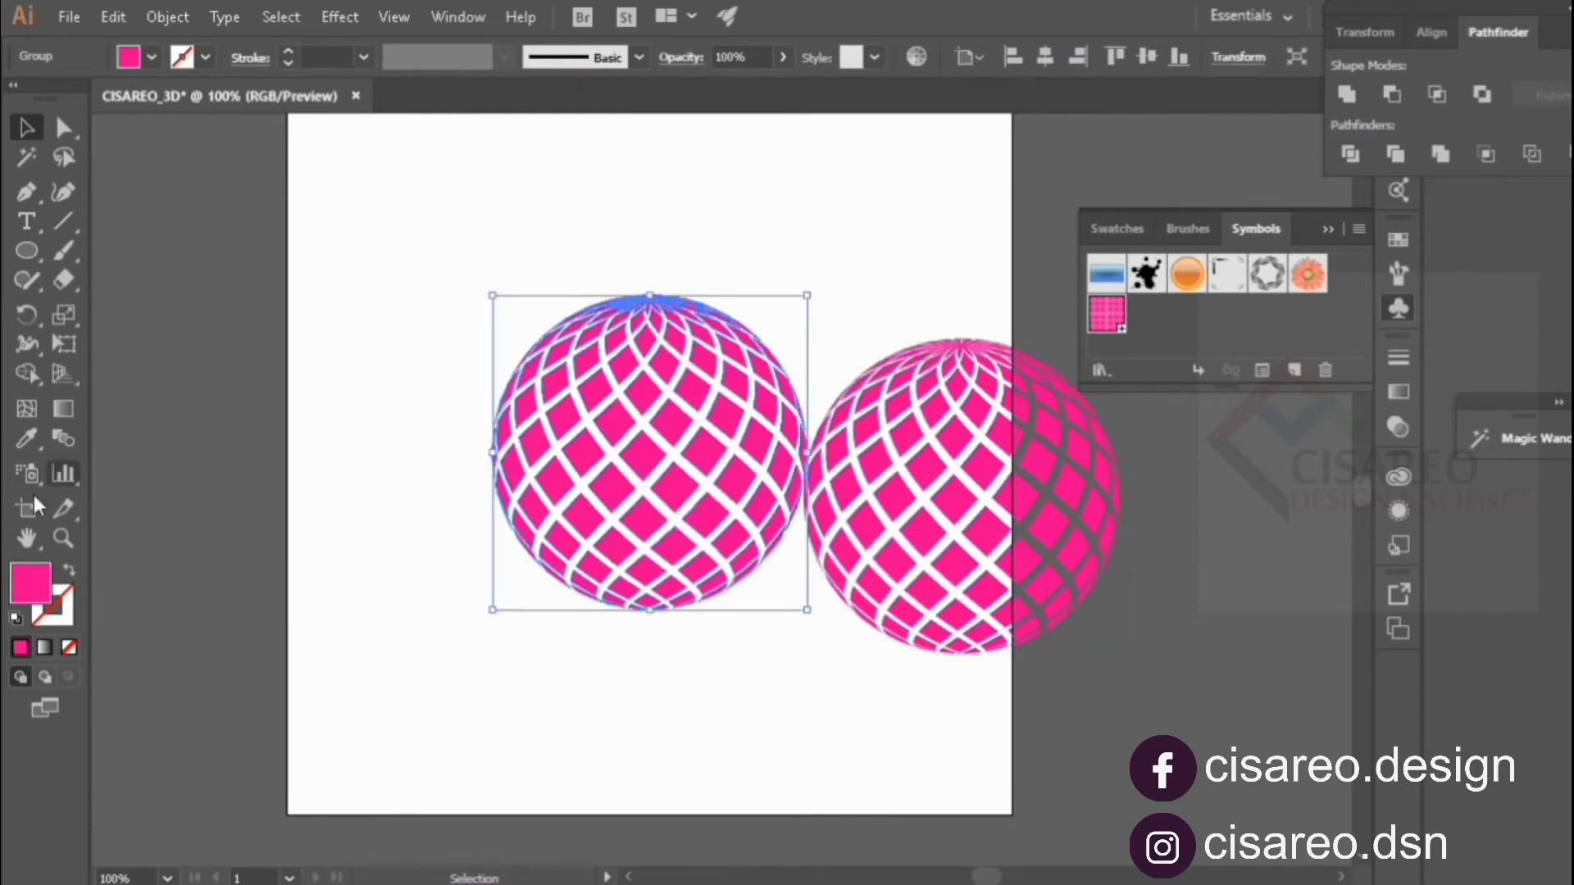
double_click(43, 590)
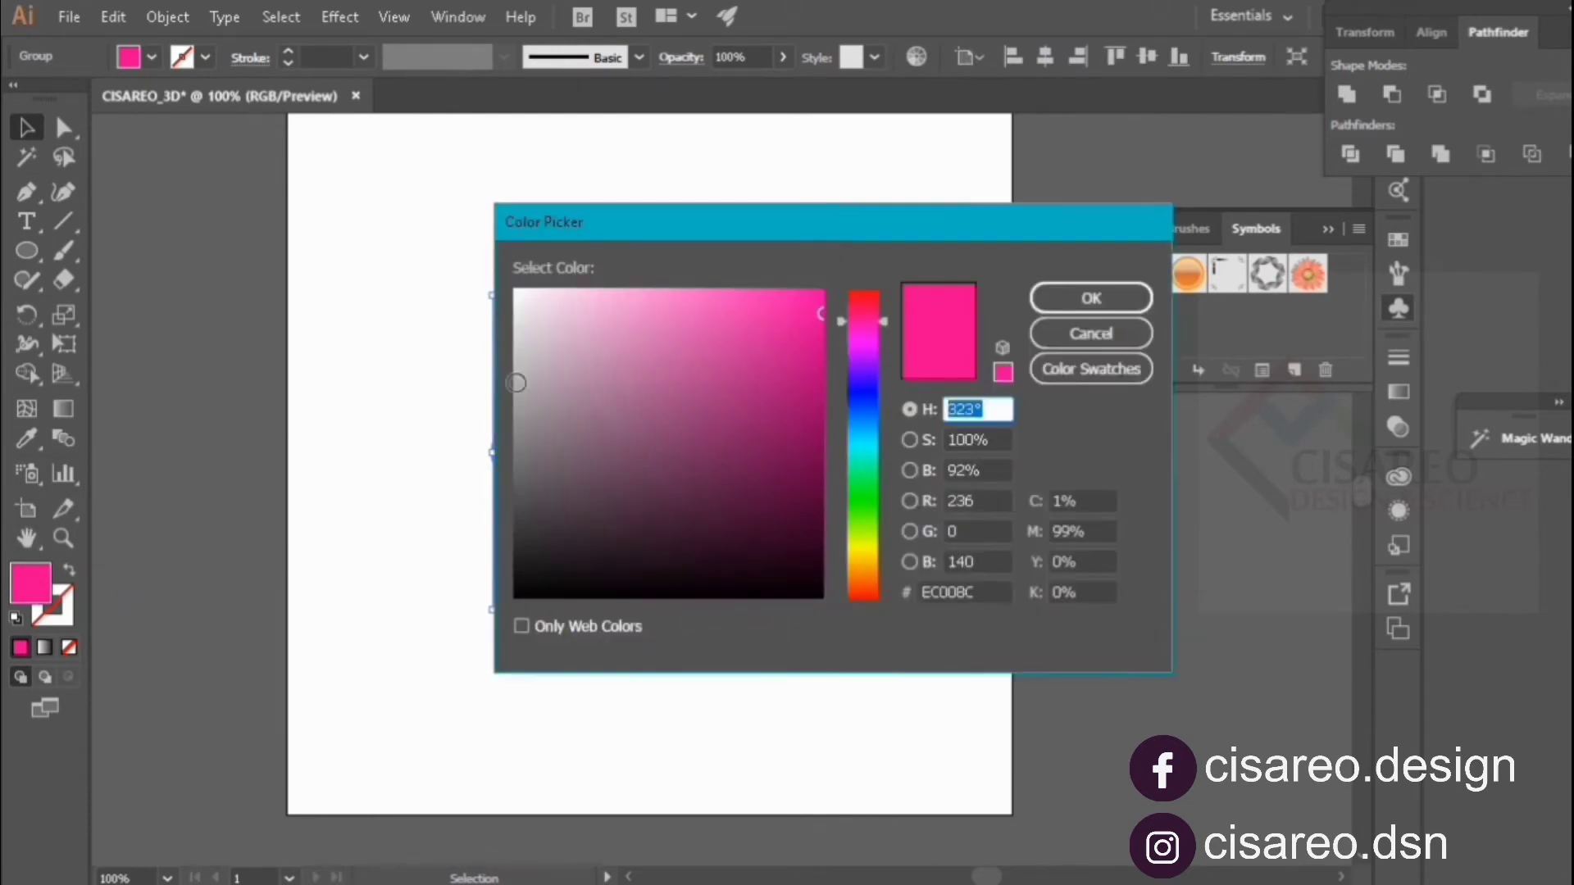
left_click_drag(517, 331, 496, 338)
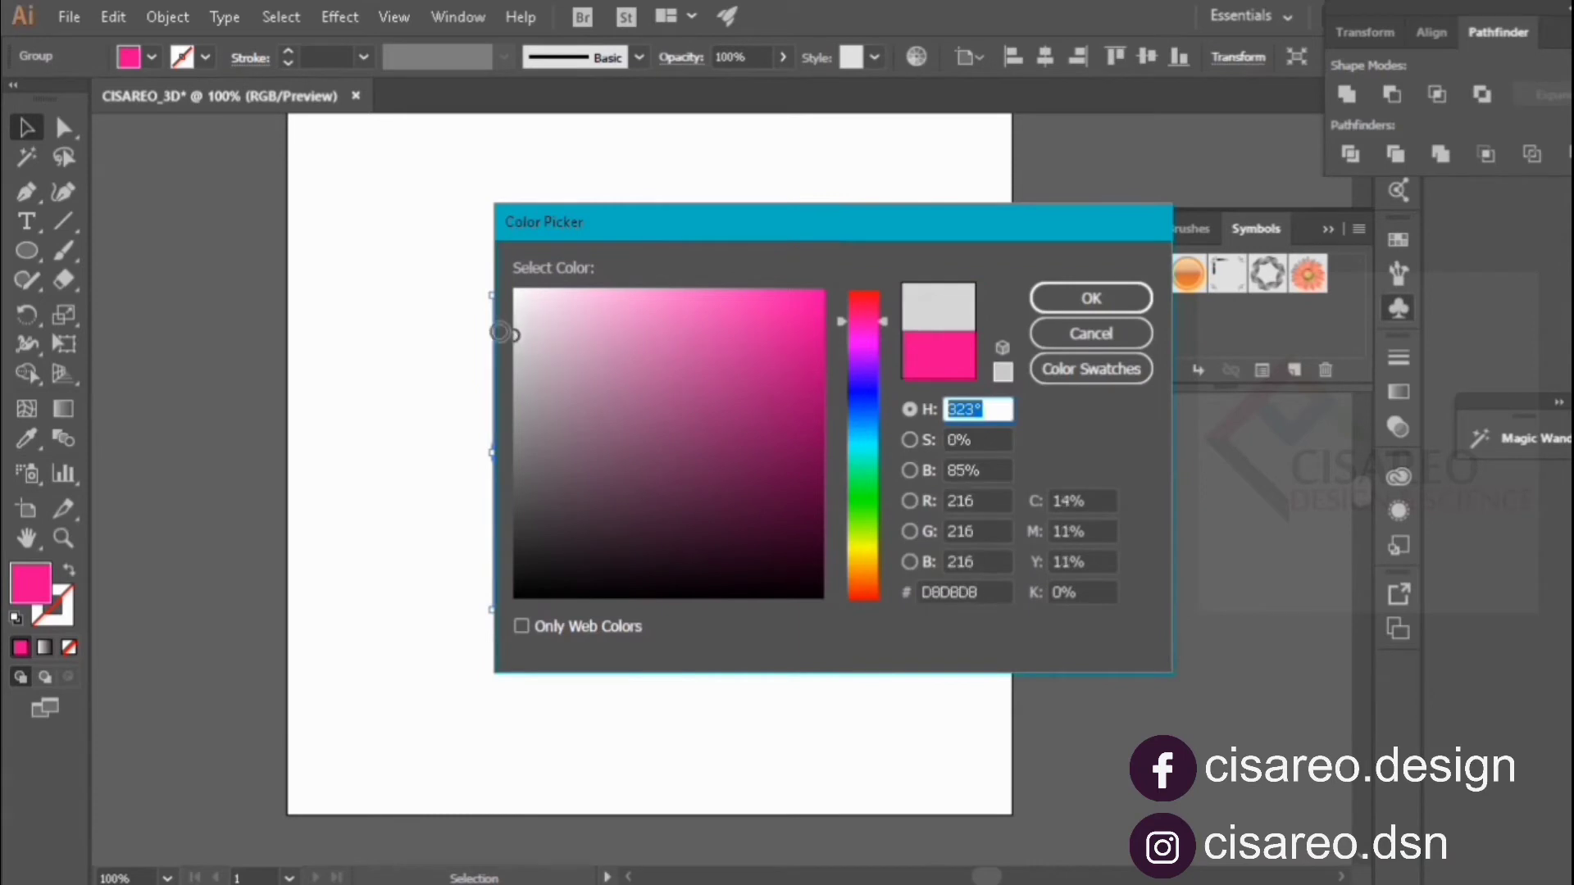
left_click(1091, 298)
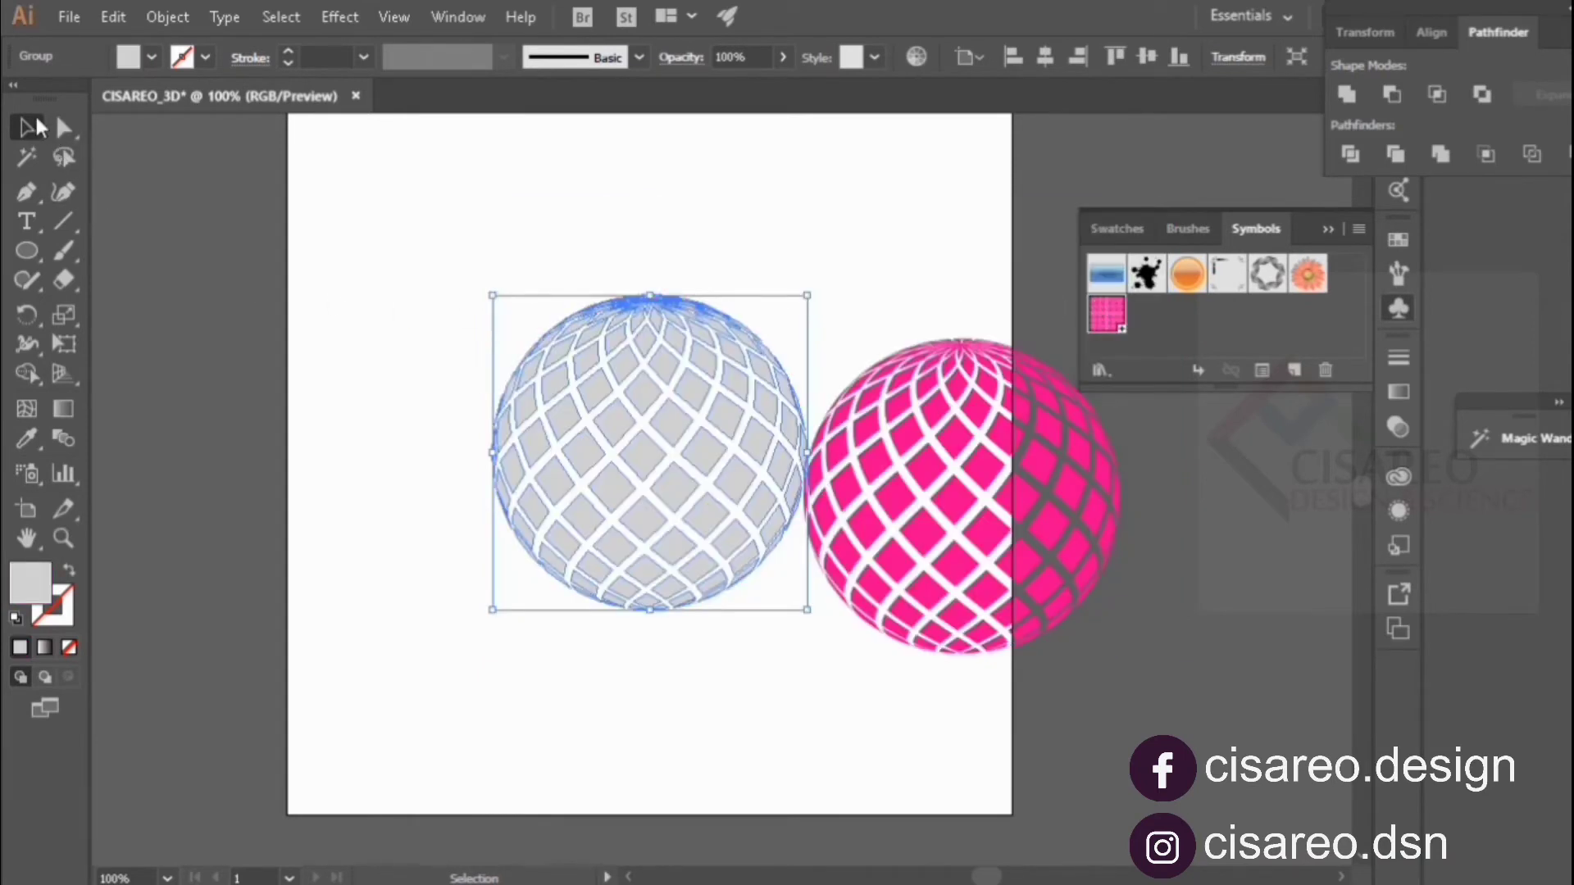
Step: Move the pink sphere to the left of the grey one
key("Return")
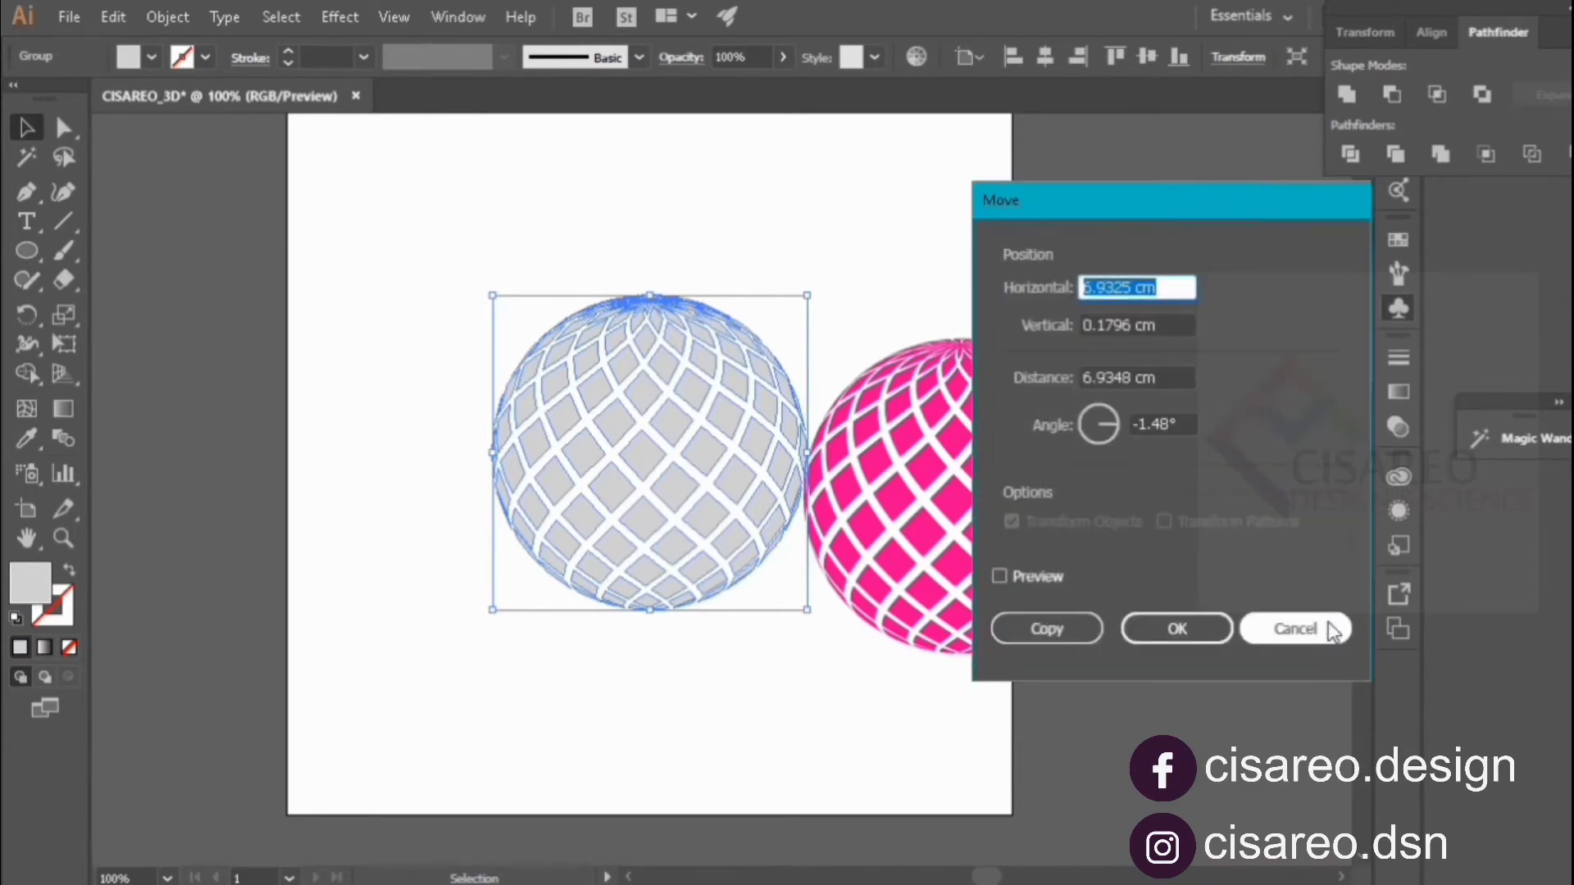
left_click(1302, 625)
left_click(785, 305)
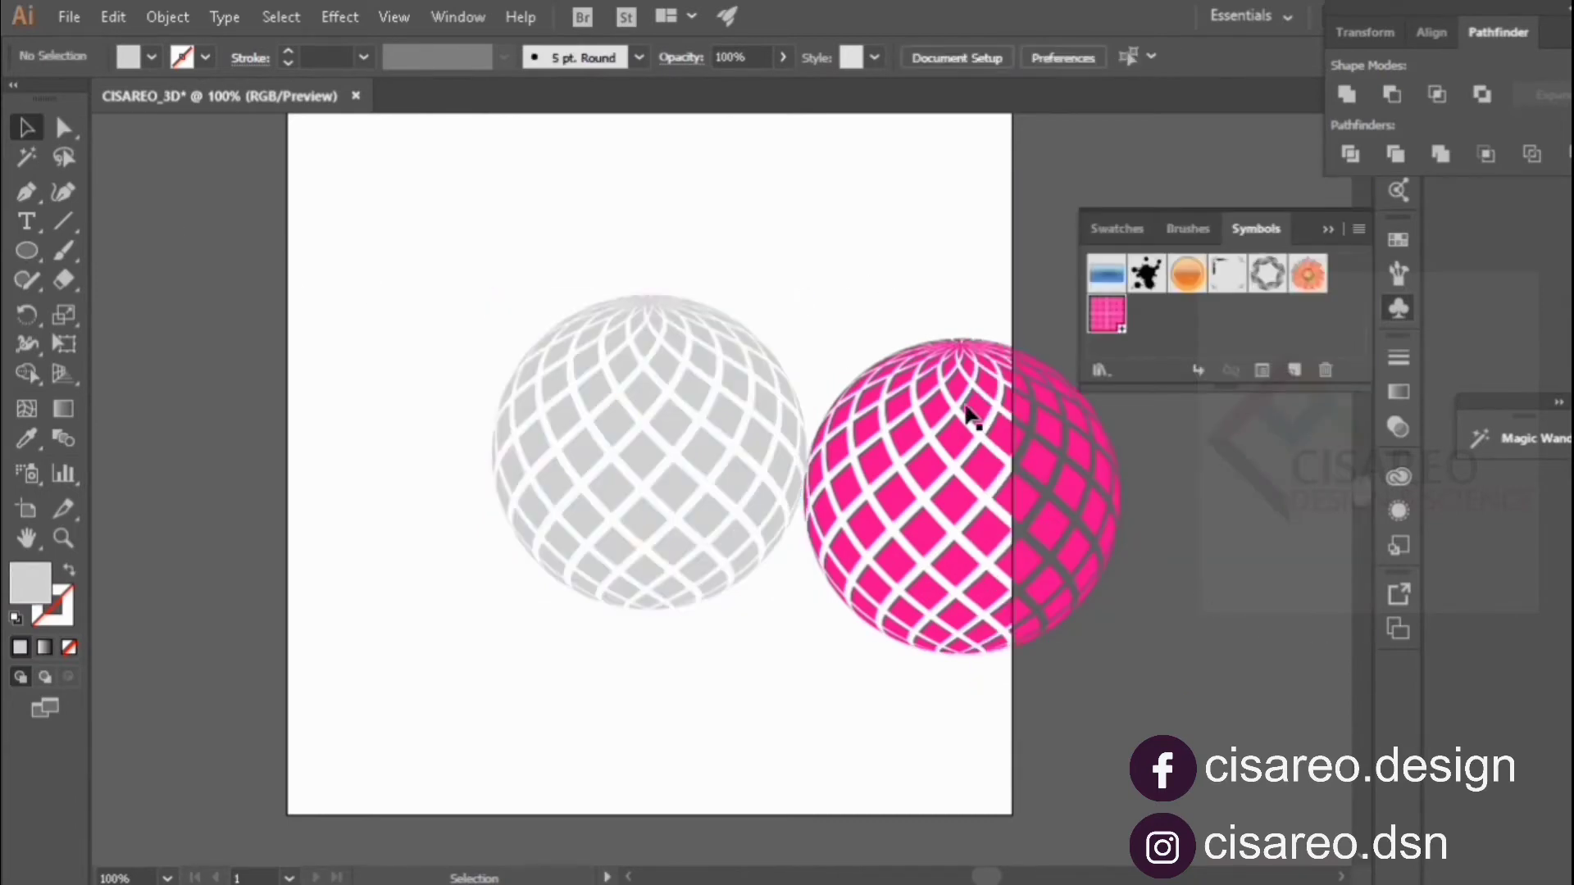
mouse_move(965, 409)
left_mouse_down()
mouse_move(930, 390)
mouse_move(331, 331)
left_mouse_up()
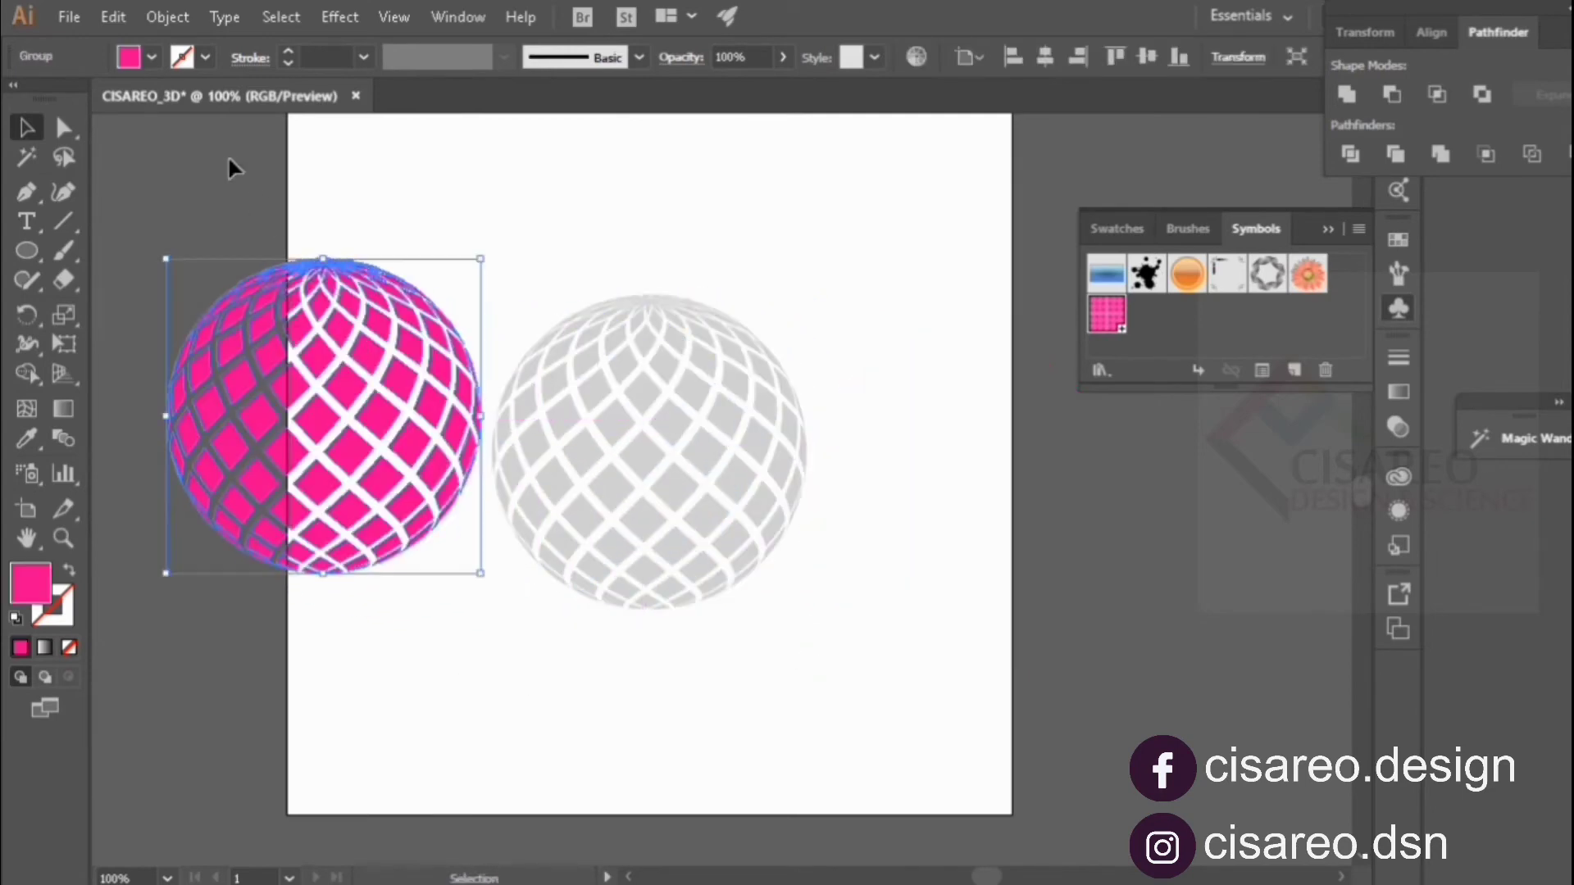
left_click(156, 52)
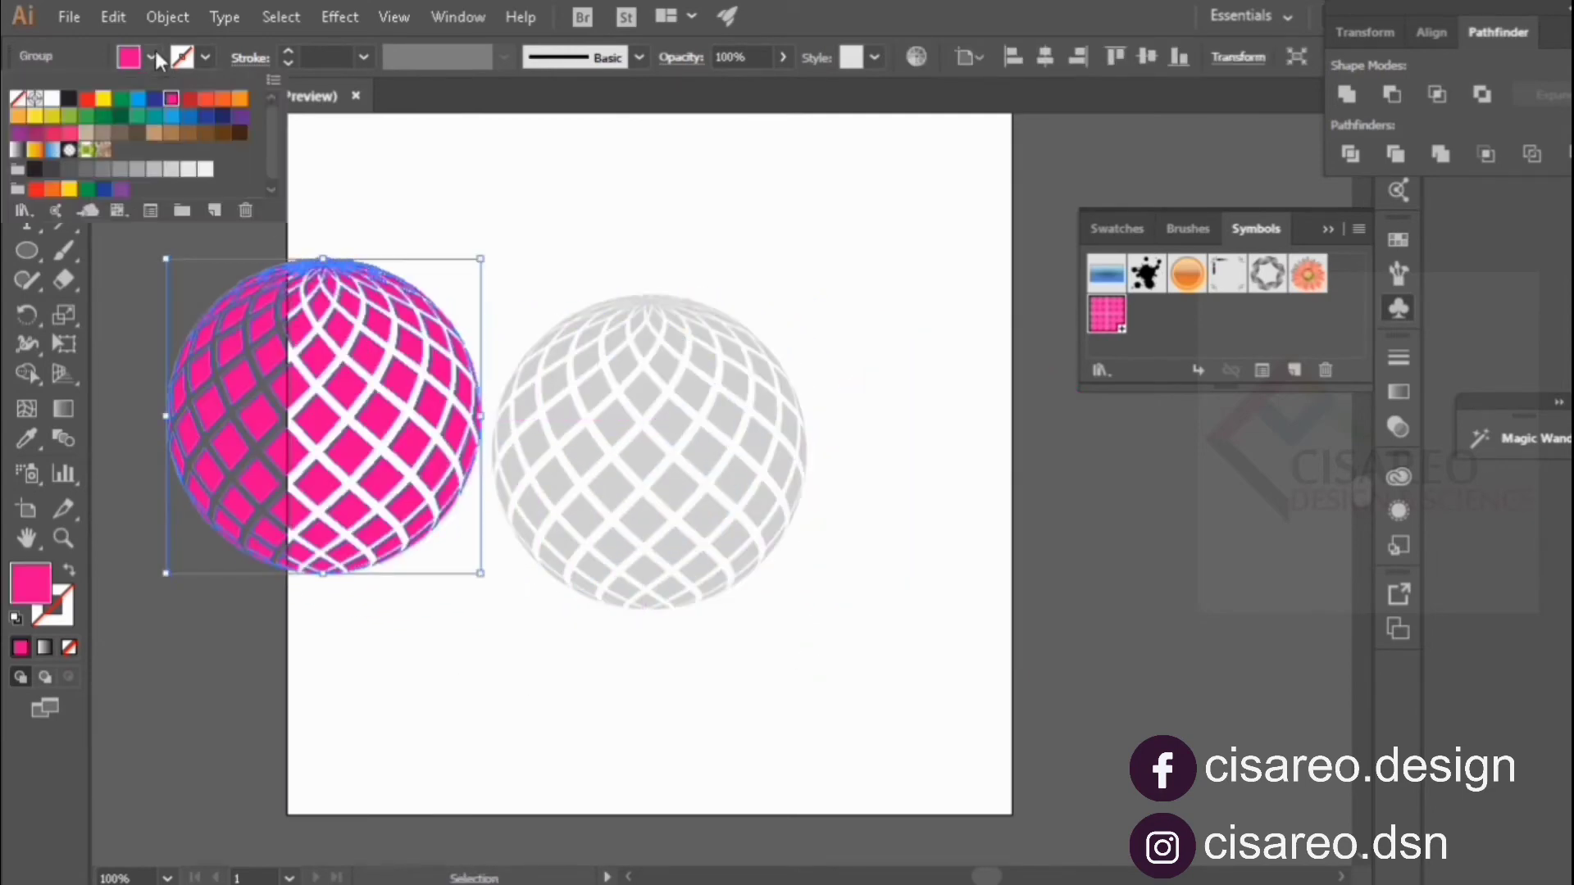
Step: Fill the left lattice sphere with Brass Radial from the Metals gradient library, then close the library
left_click(30, 213)
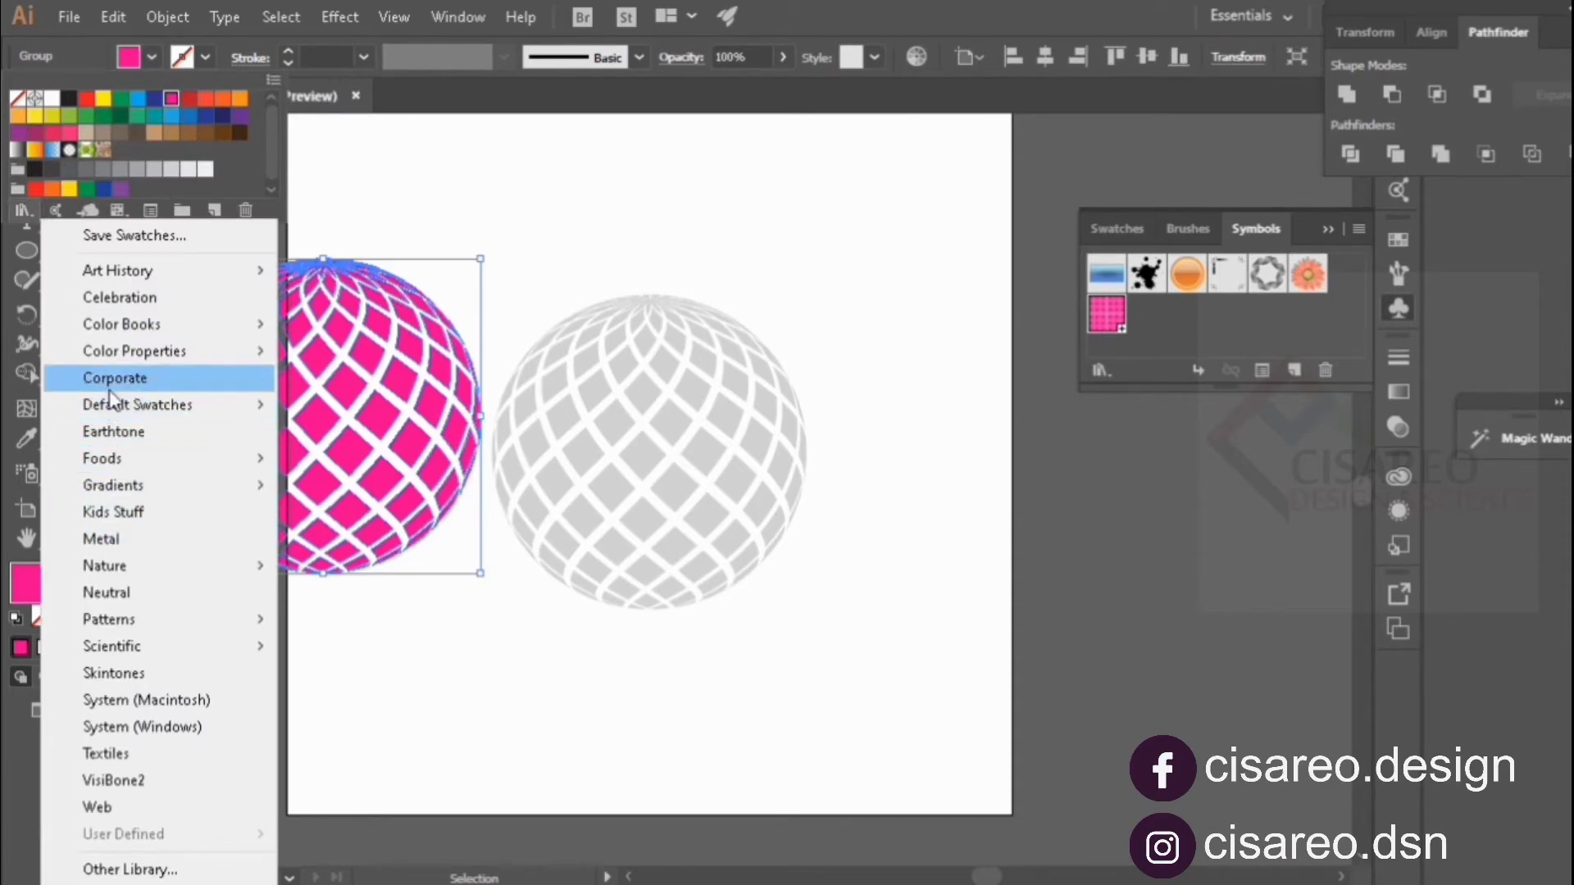
mouse_move(113, 485)
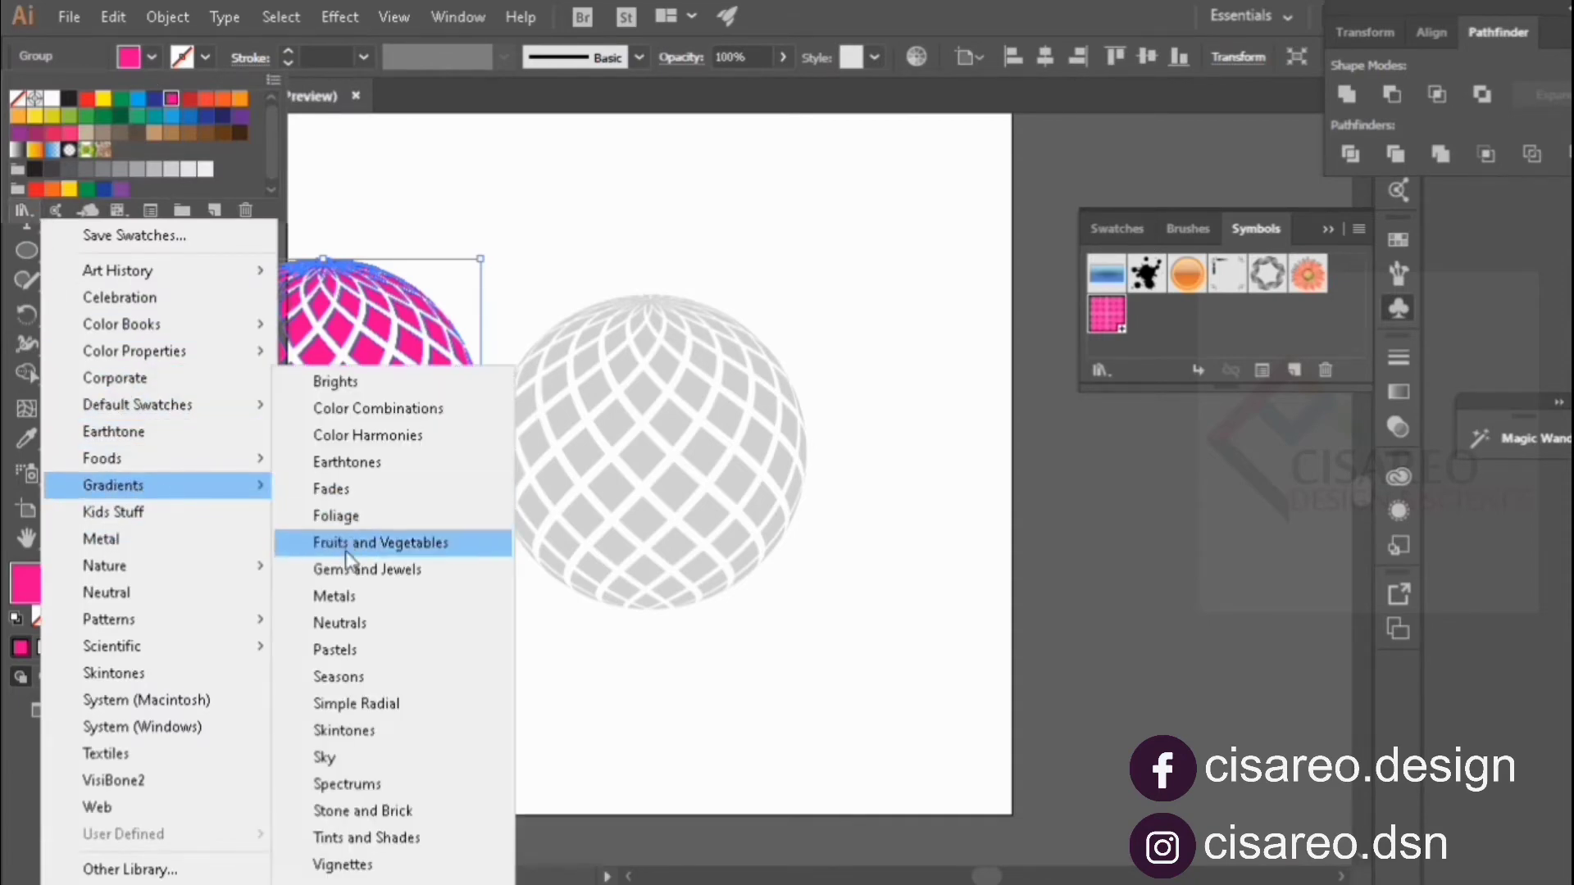
left_click(362, 597)
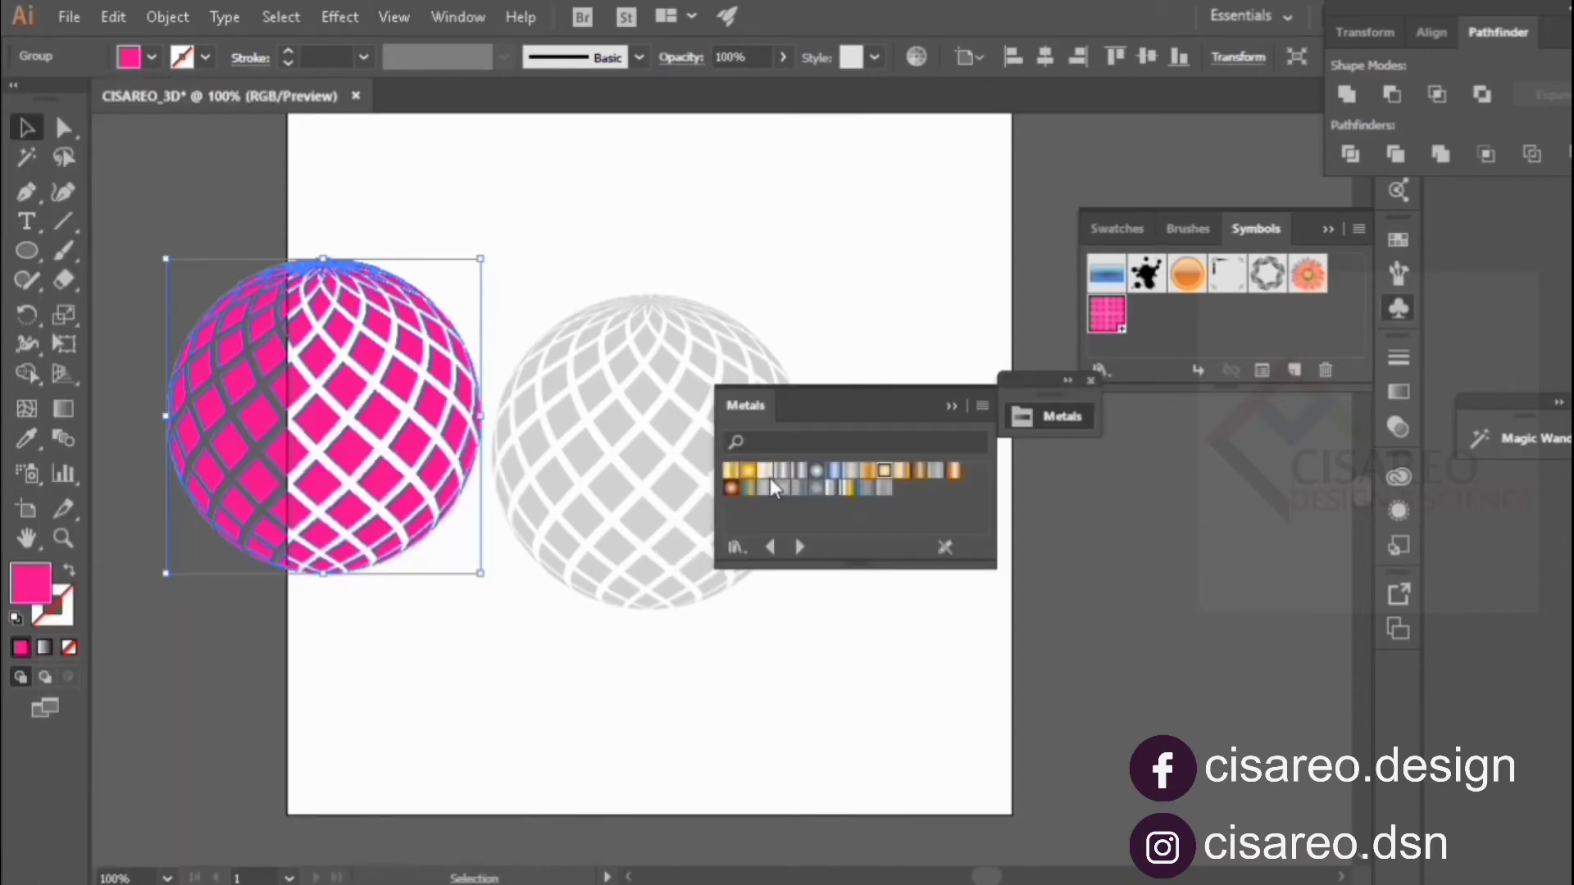
left_click(884, 472)
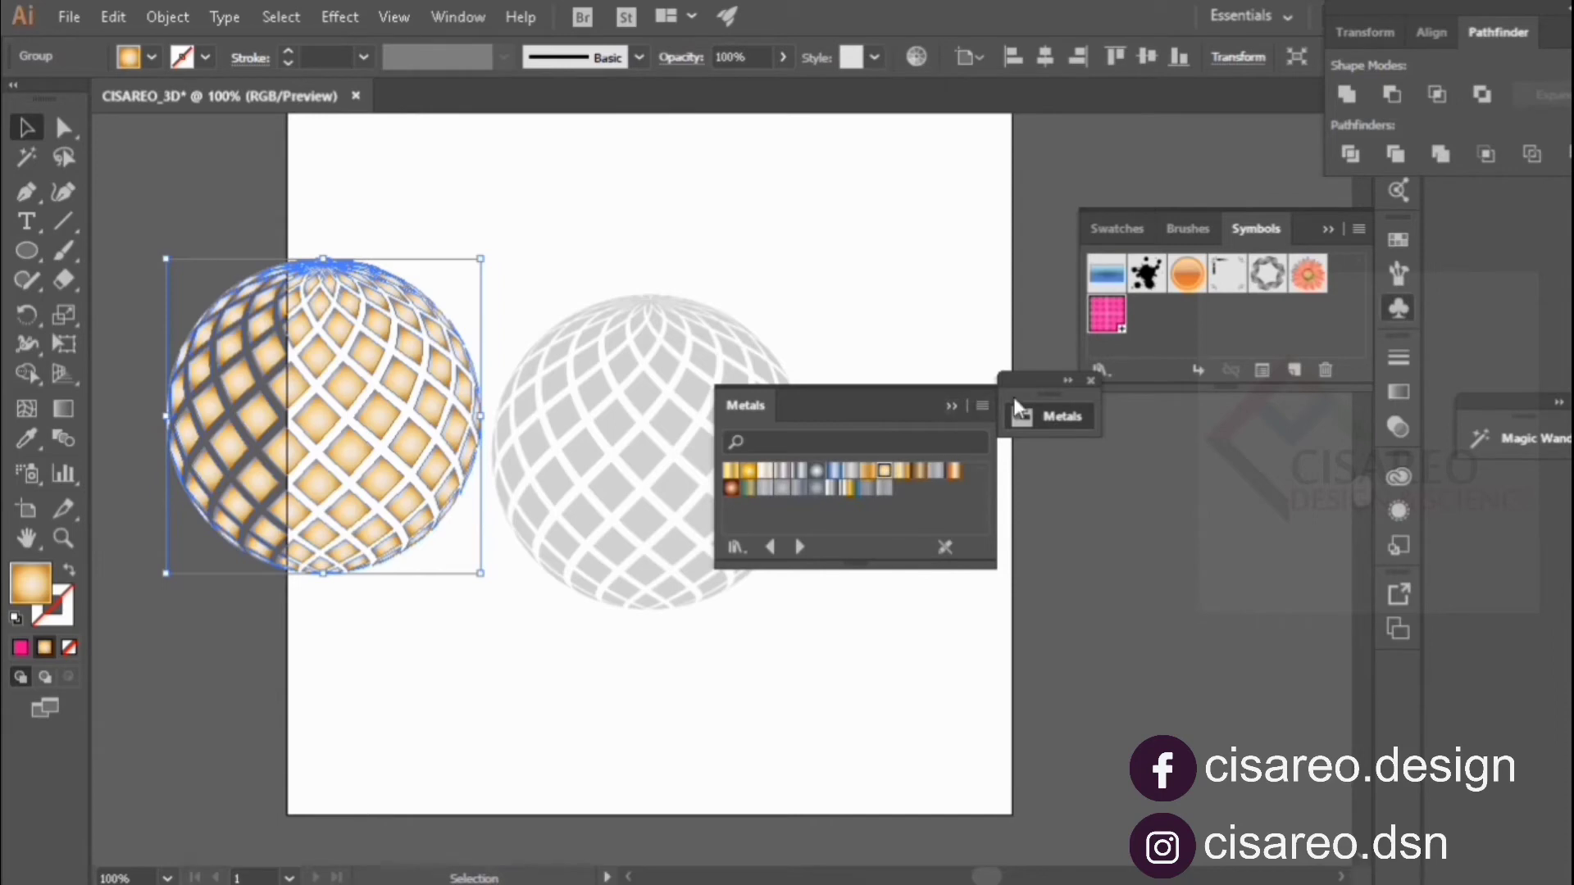
left_click(1091, 380)
Step: Bring the gold sphere to the front and move it over the grey sphere
left_click(840, 256)
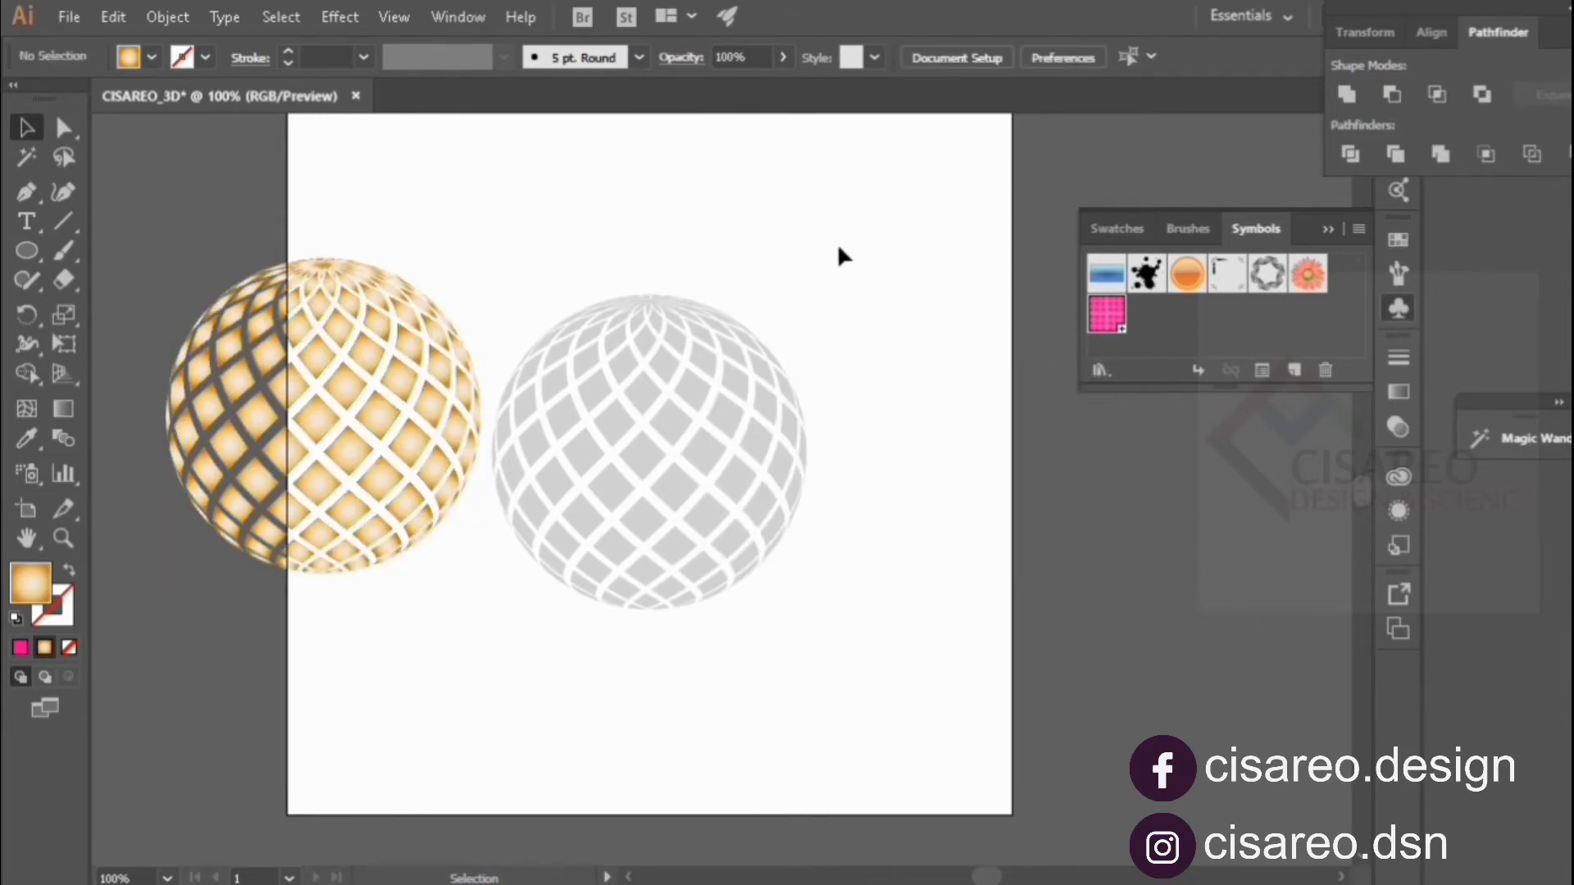
left_click(341, 343)
right_click(340, 334)
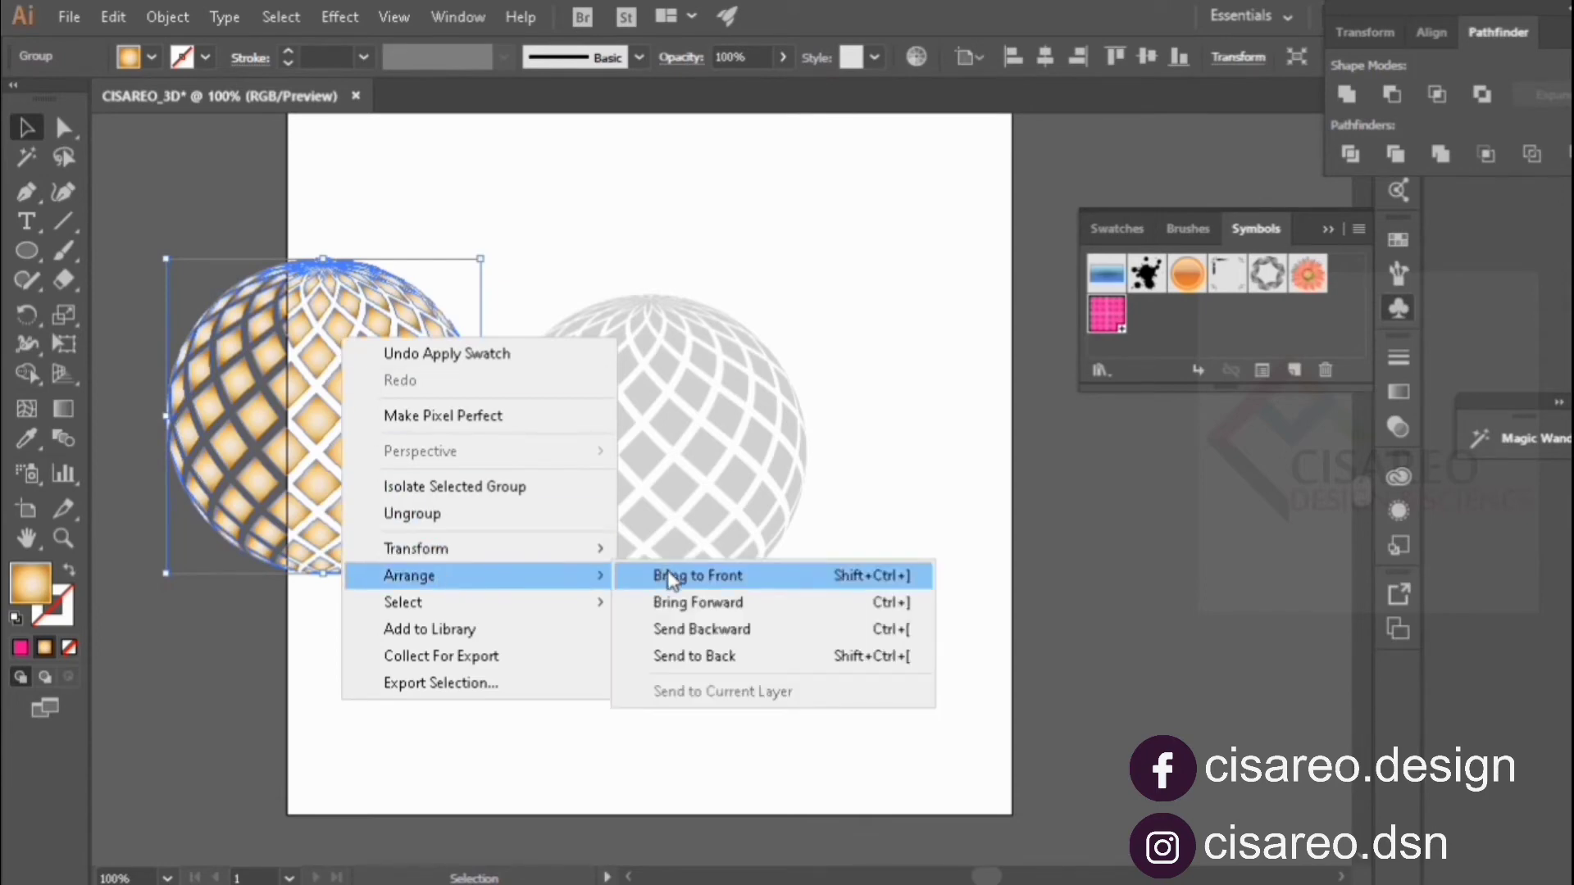
left_click(693, 574)
left_click(840, 509)
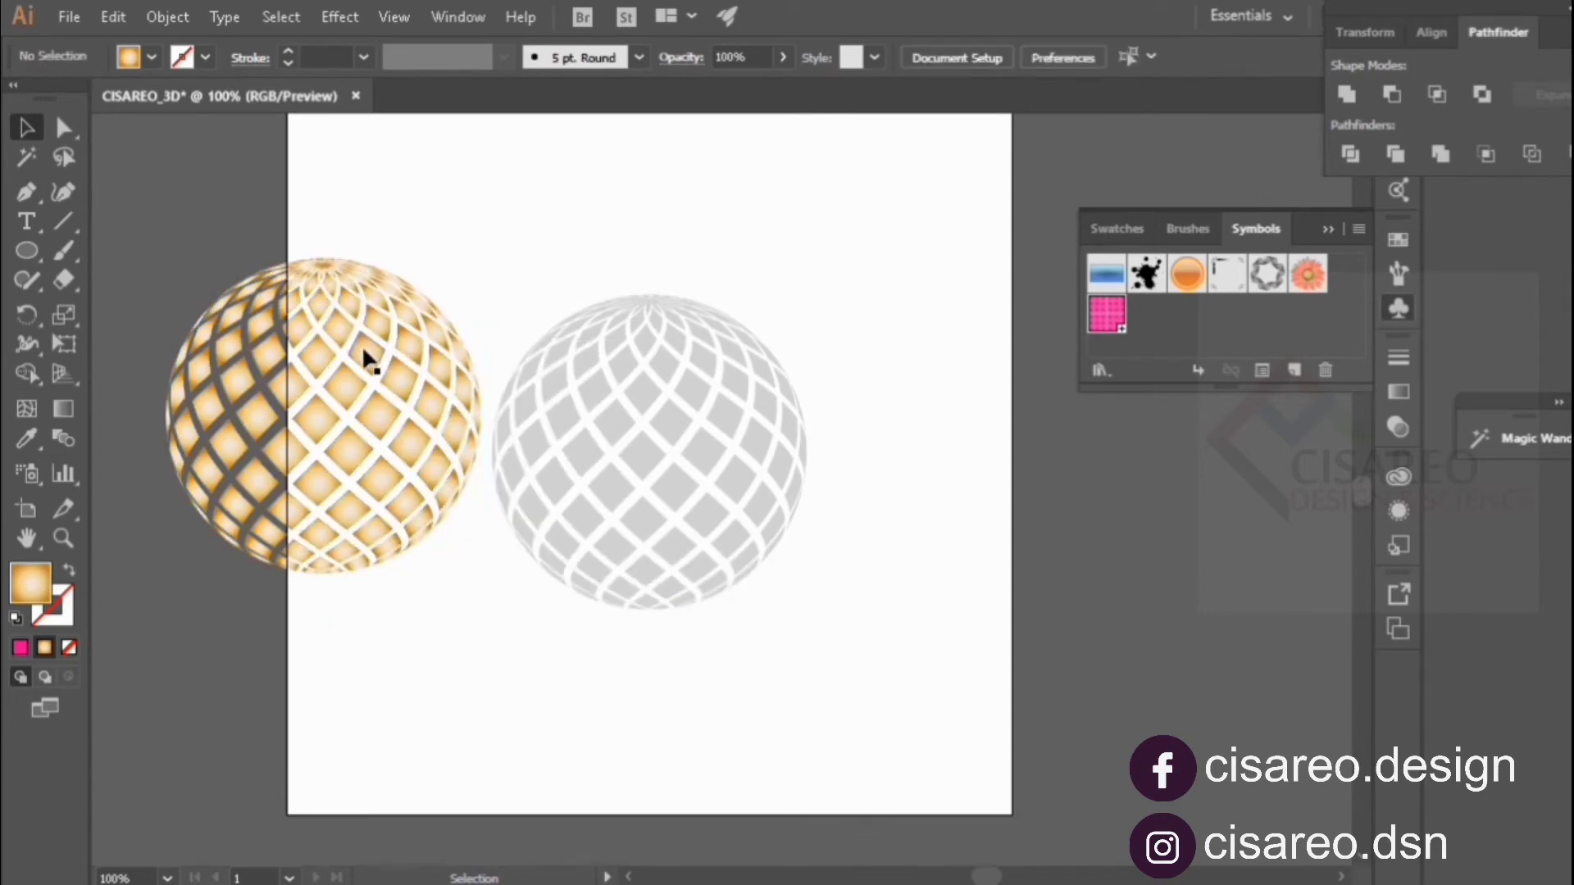
left_click_drag(362, 346, 550, 372)
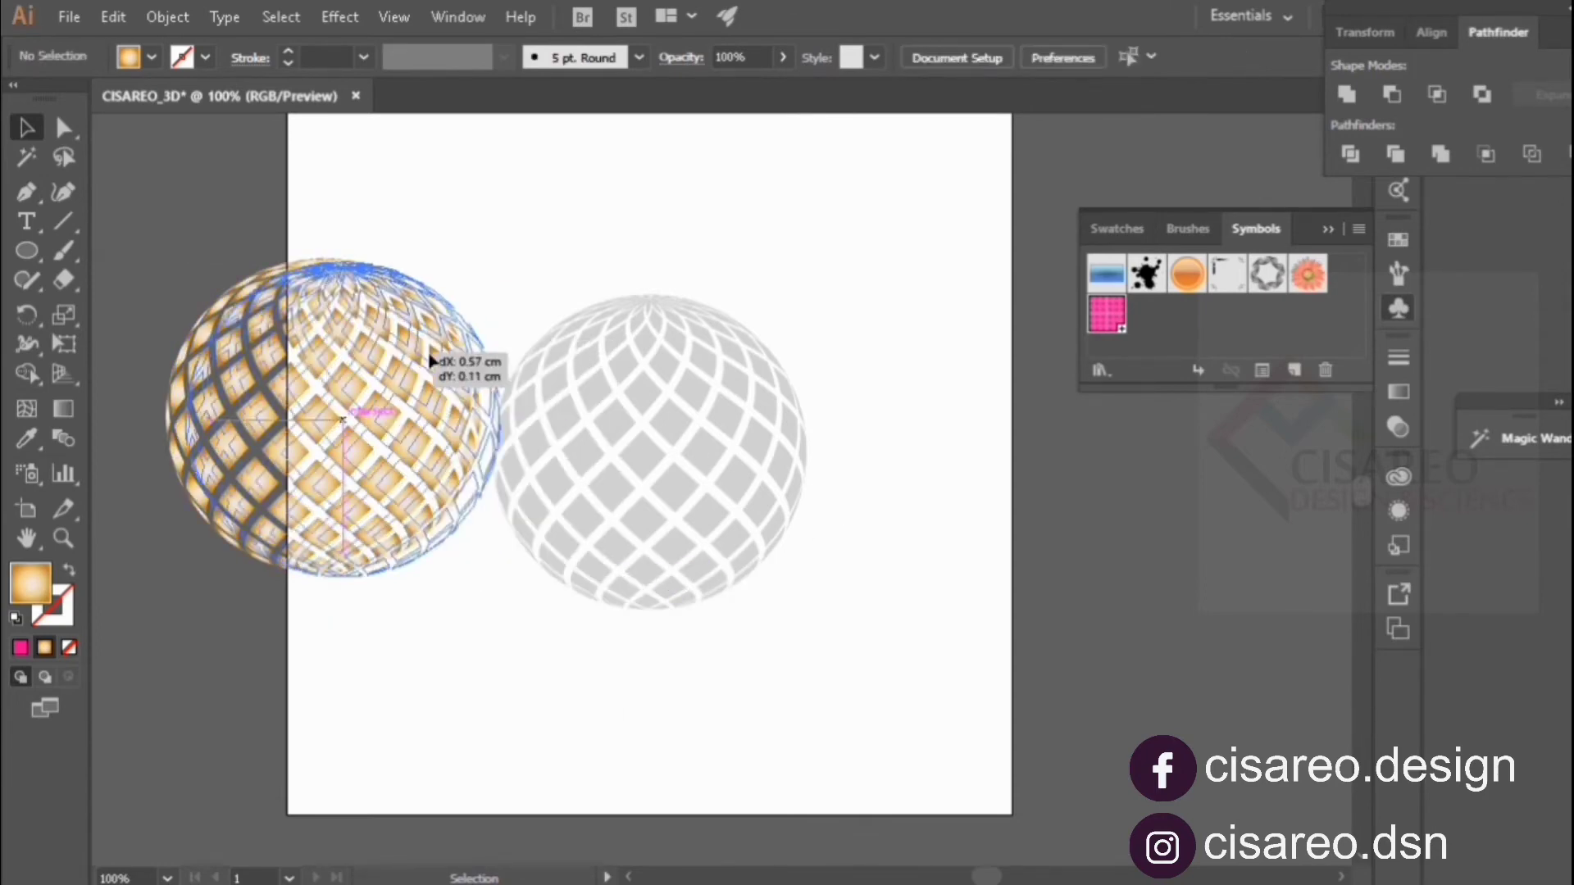
left_click(759, 237)
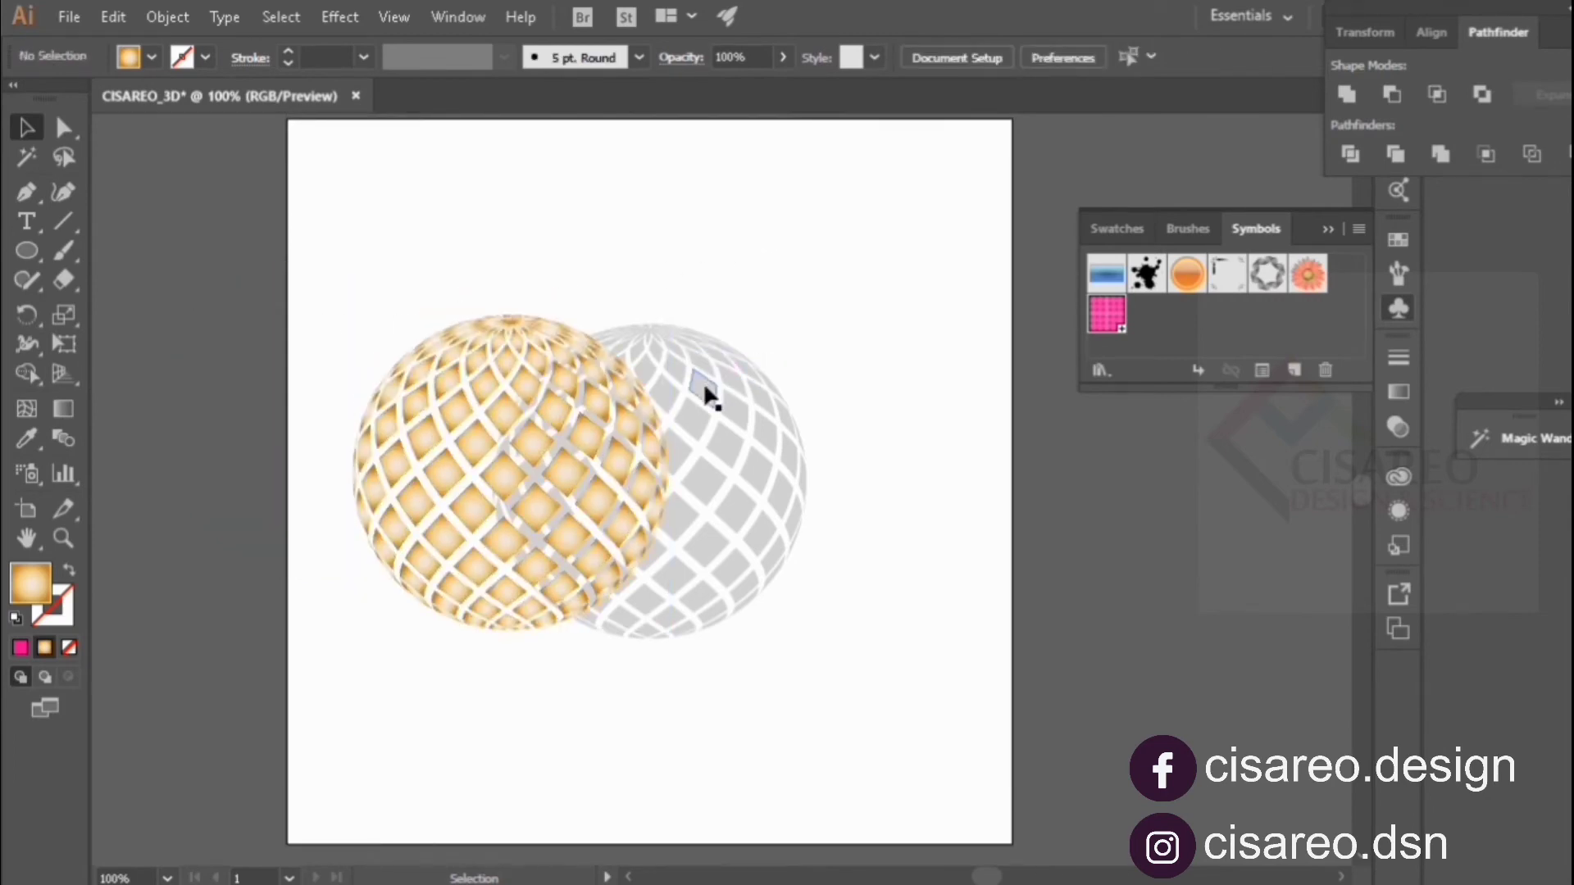
Step: Change the grey sphere's fill to a lighter grey swatch
left_click(705, 392)
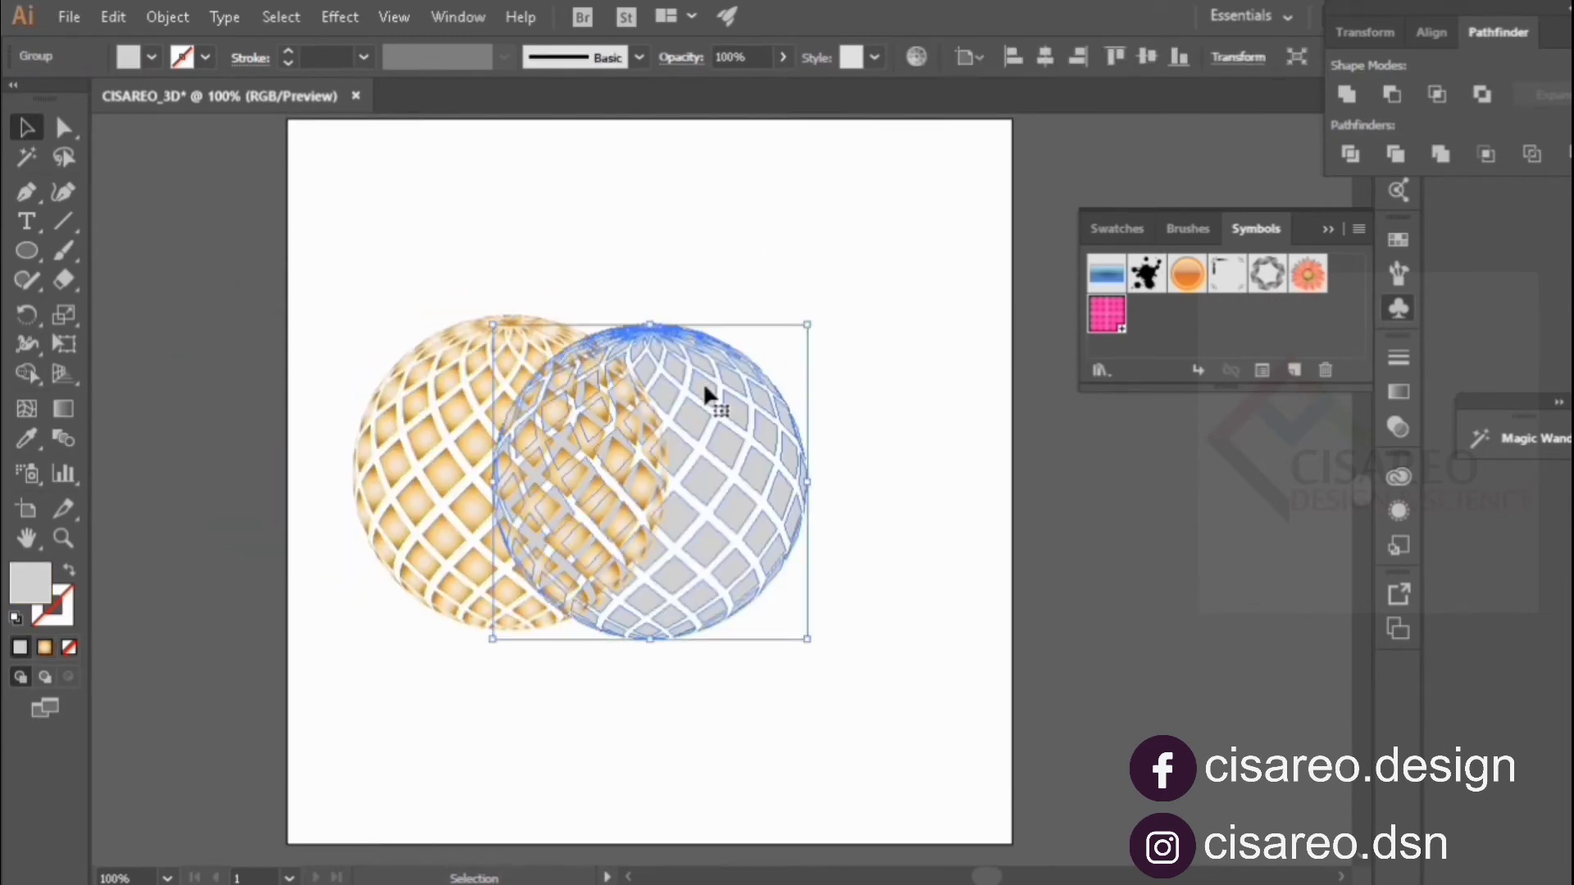
double_click(31, 584)
left_click(1089, 331)
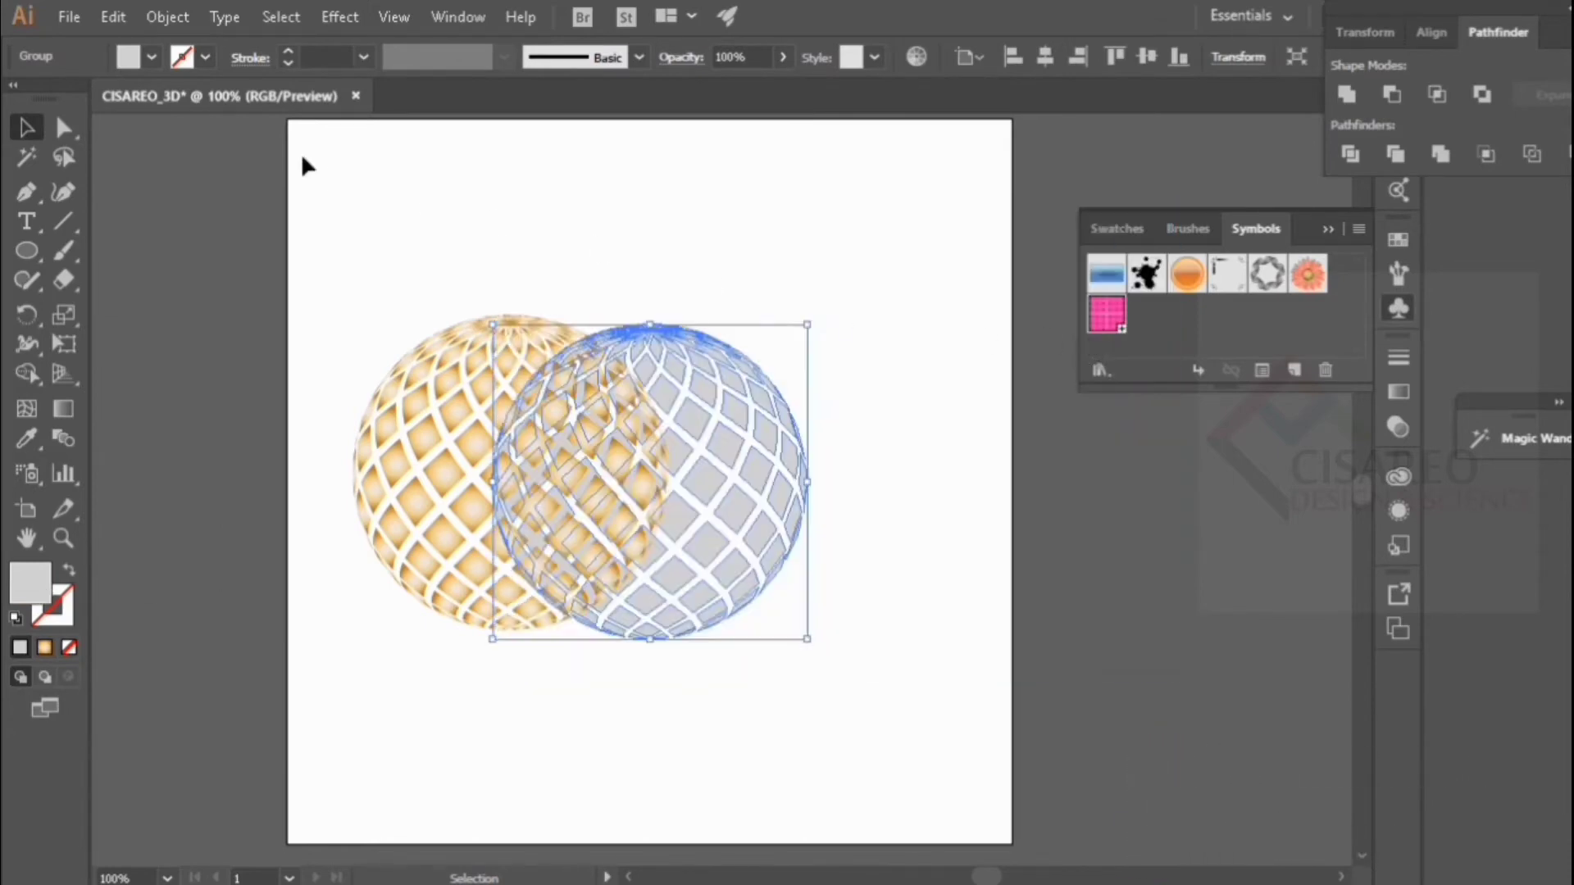
left_click(151, 56)
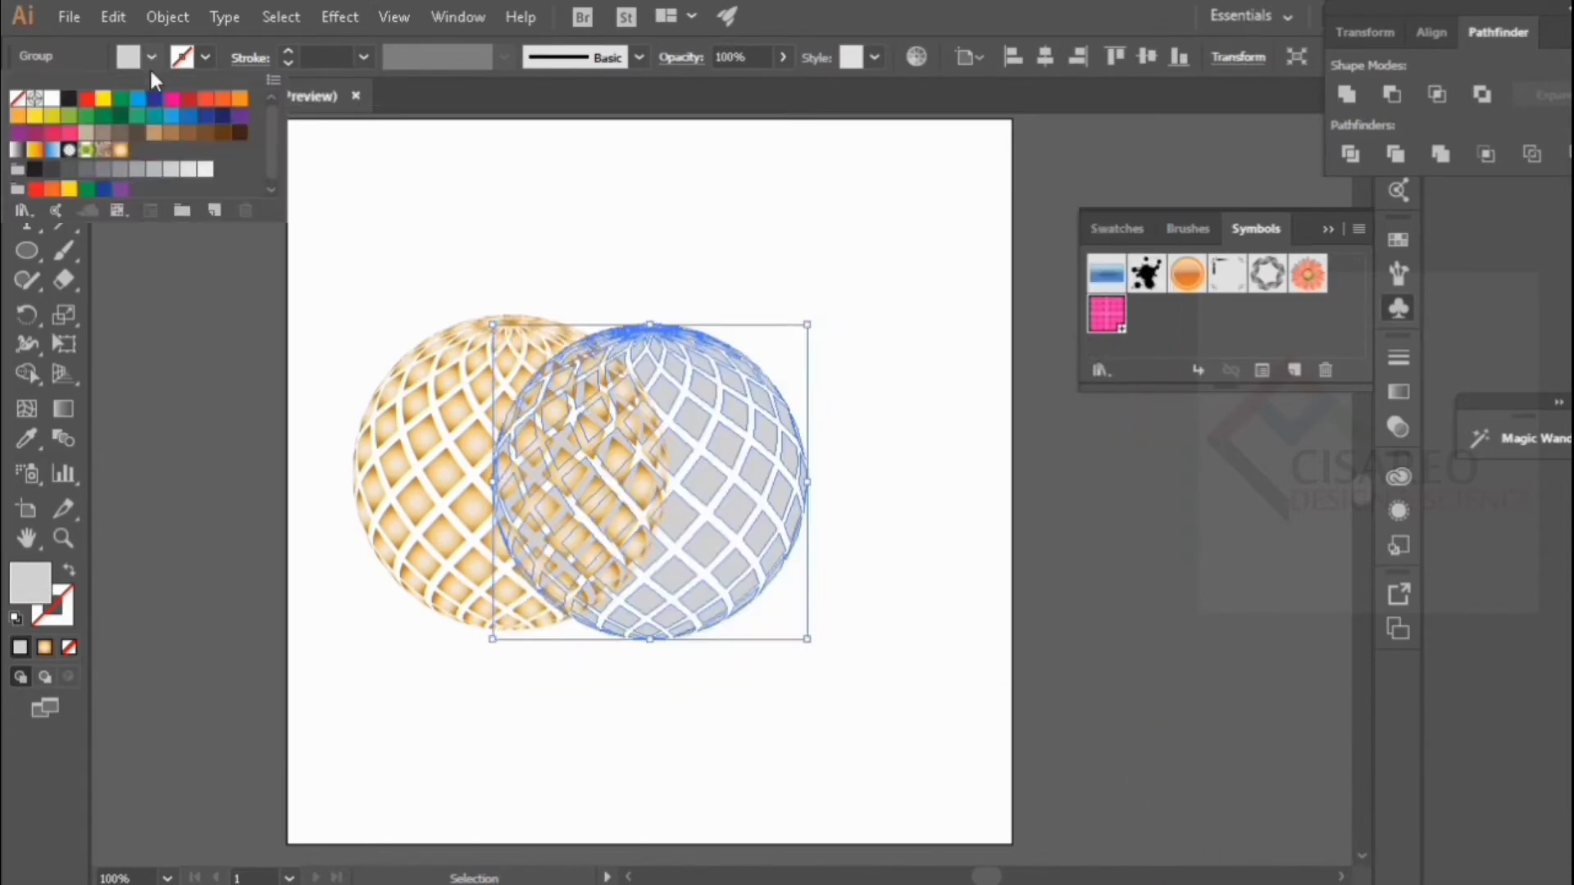
left_click(186, 171)
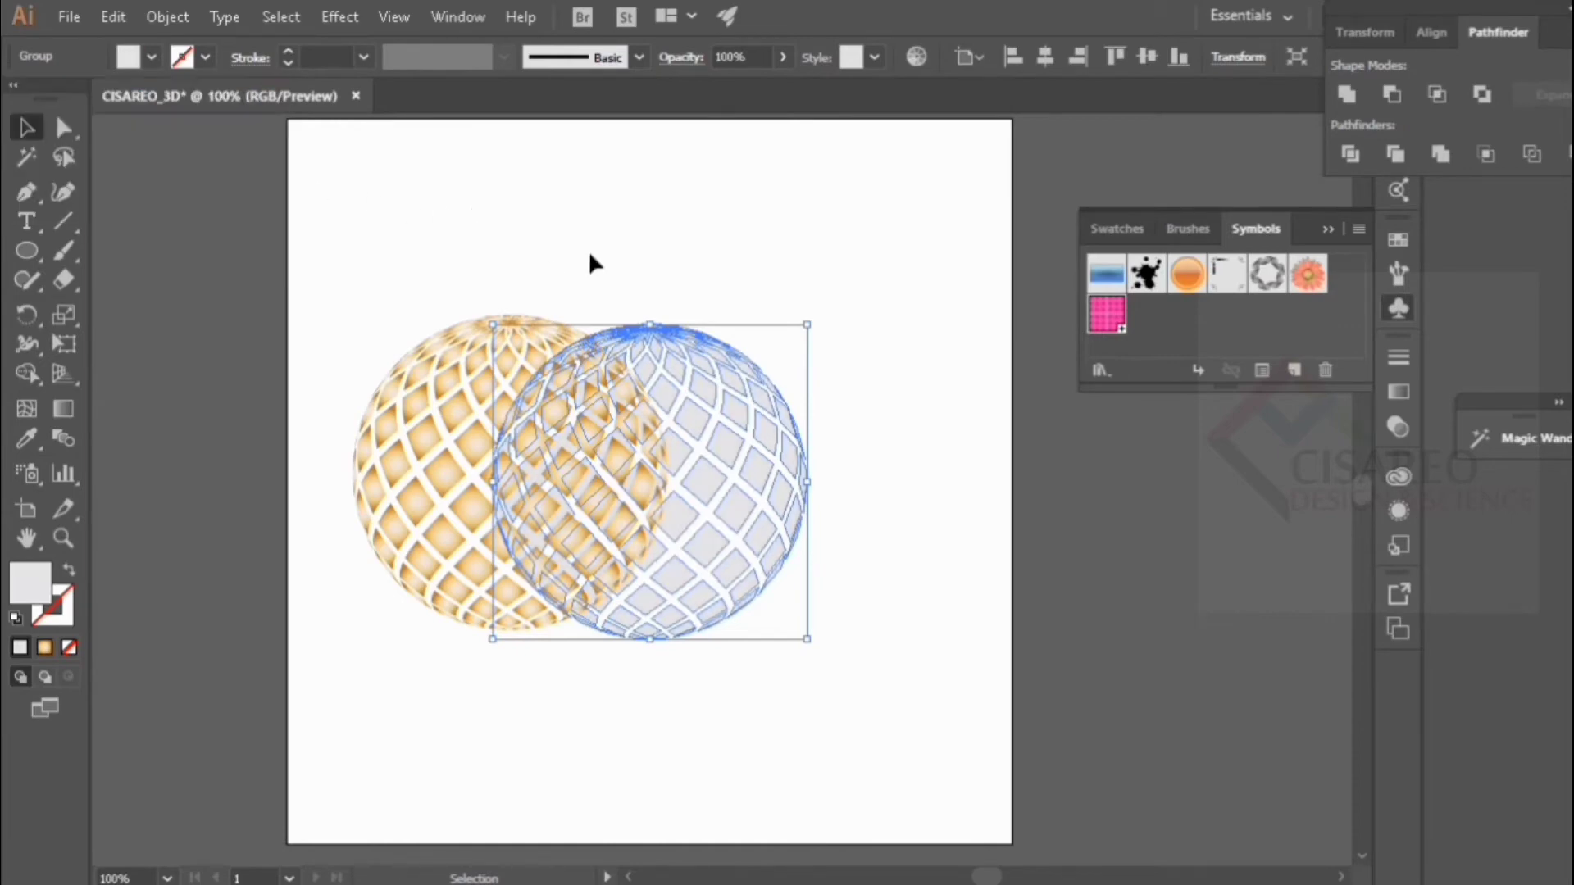
left_click(420, 279)
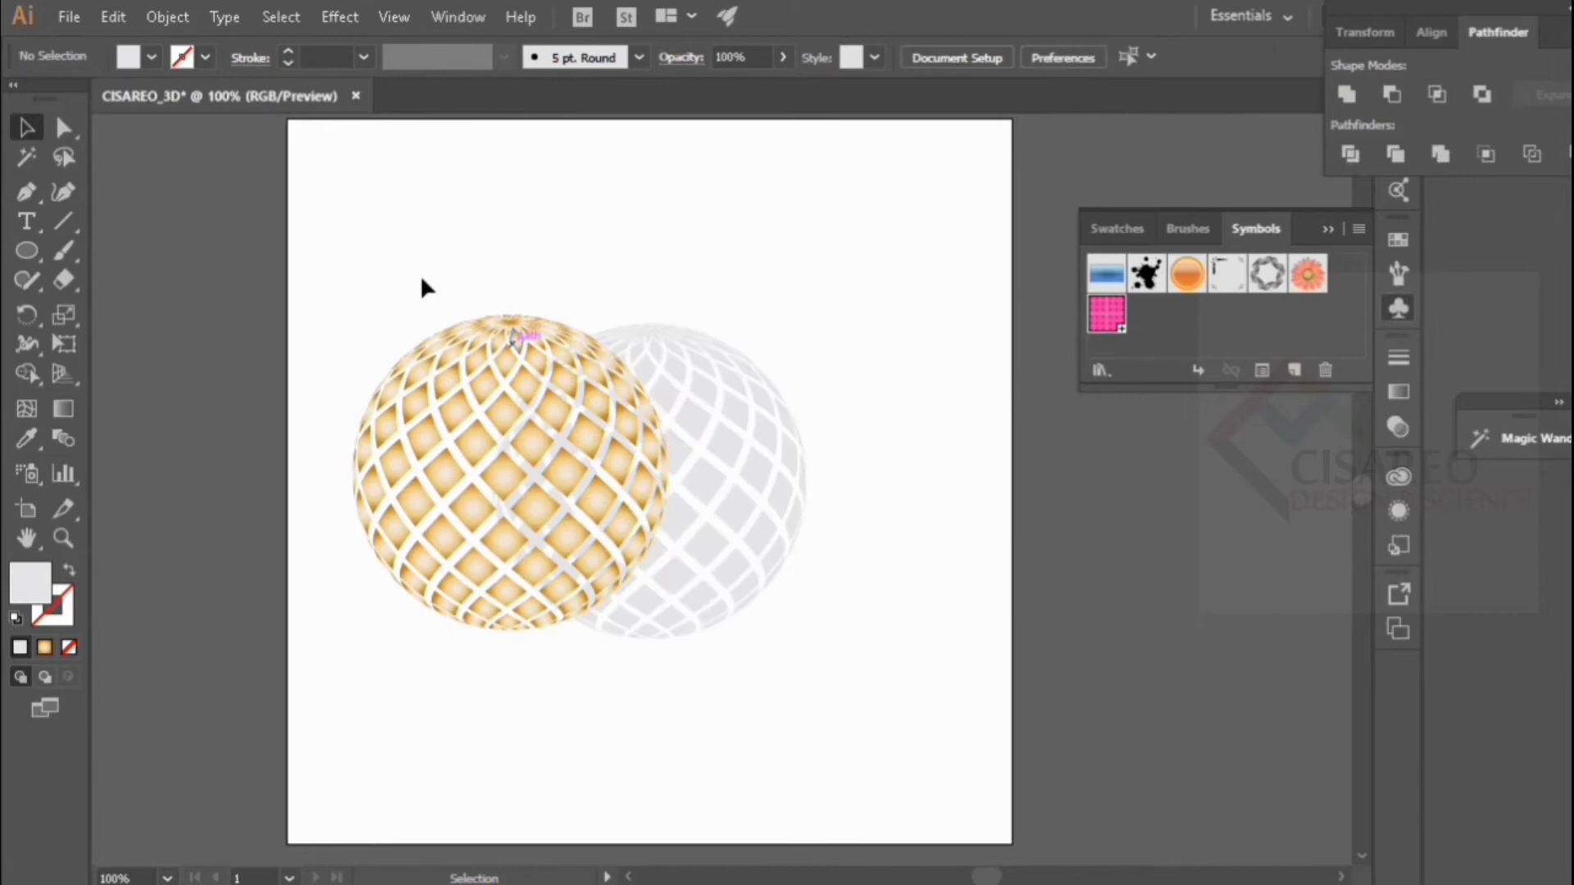
Step: Position the gold sphere so it partly overlaps the grey sphere's left side
left_click(492, 328)
left_click_drag(498, 458, 625, 468)
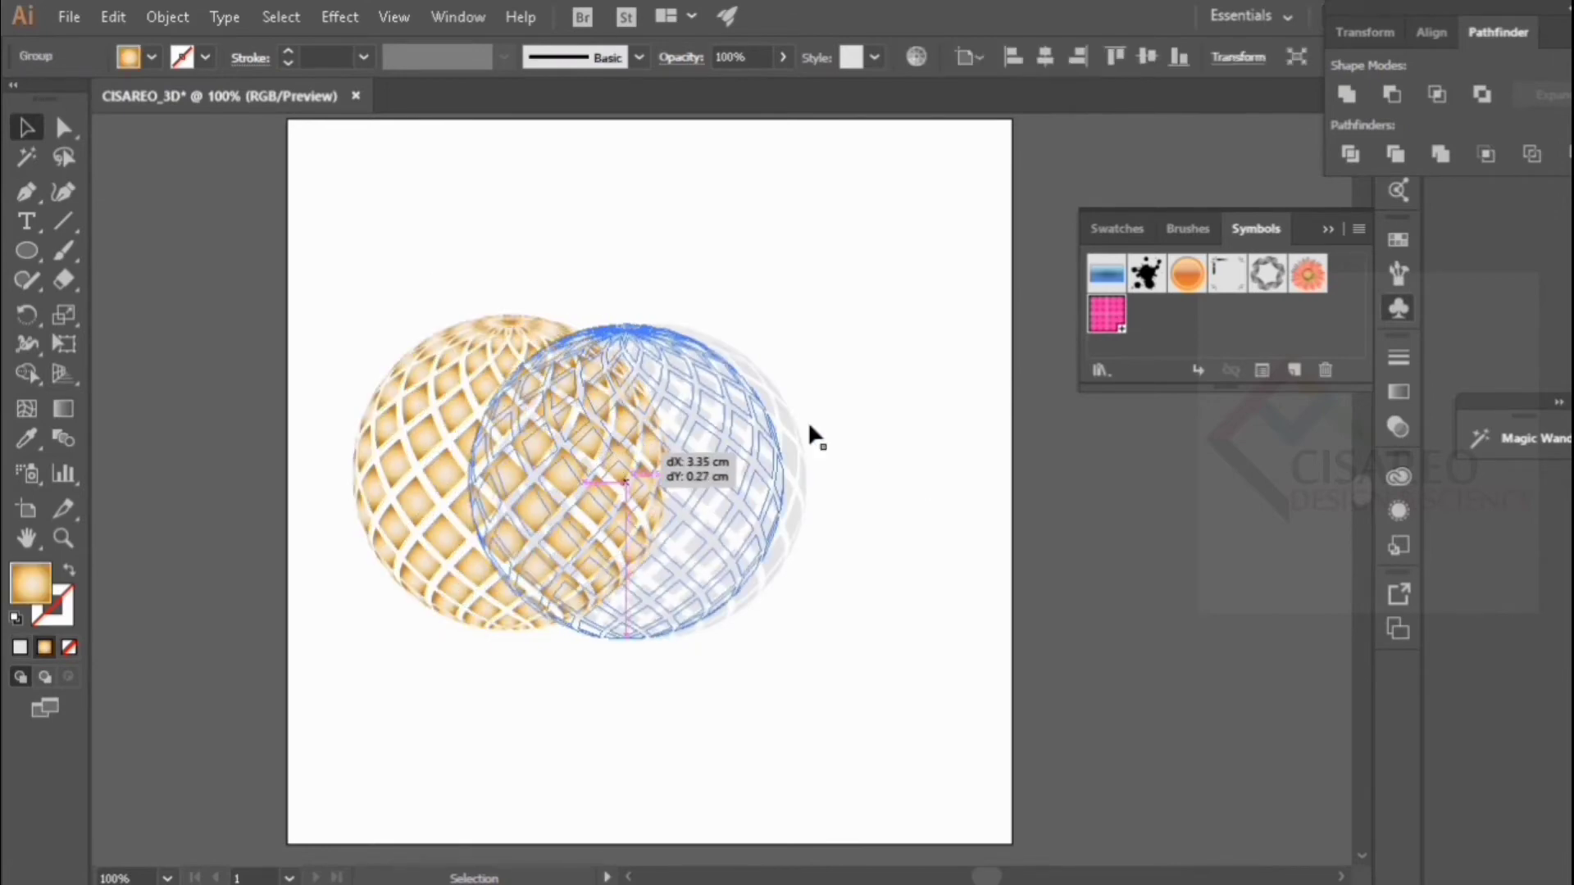
left_click(884, 423)
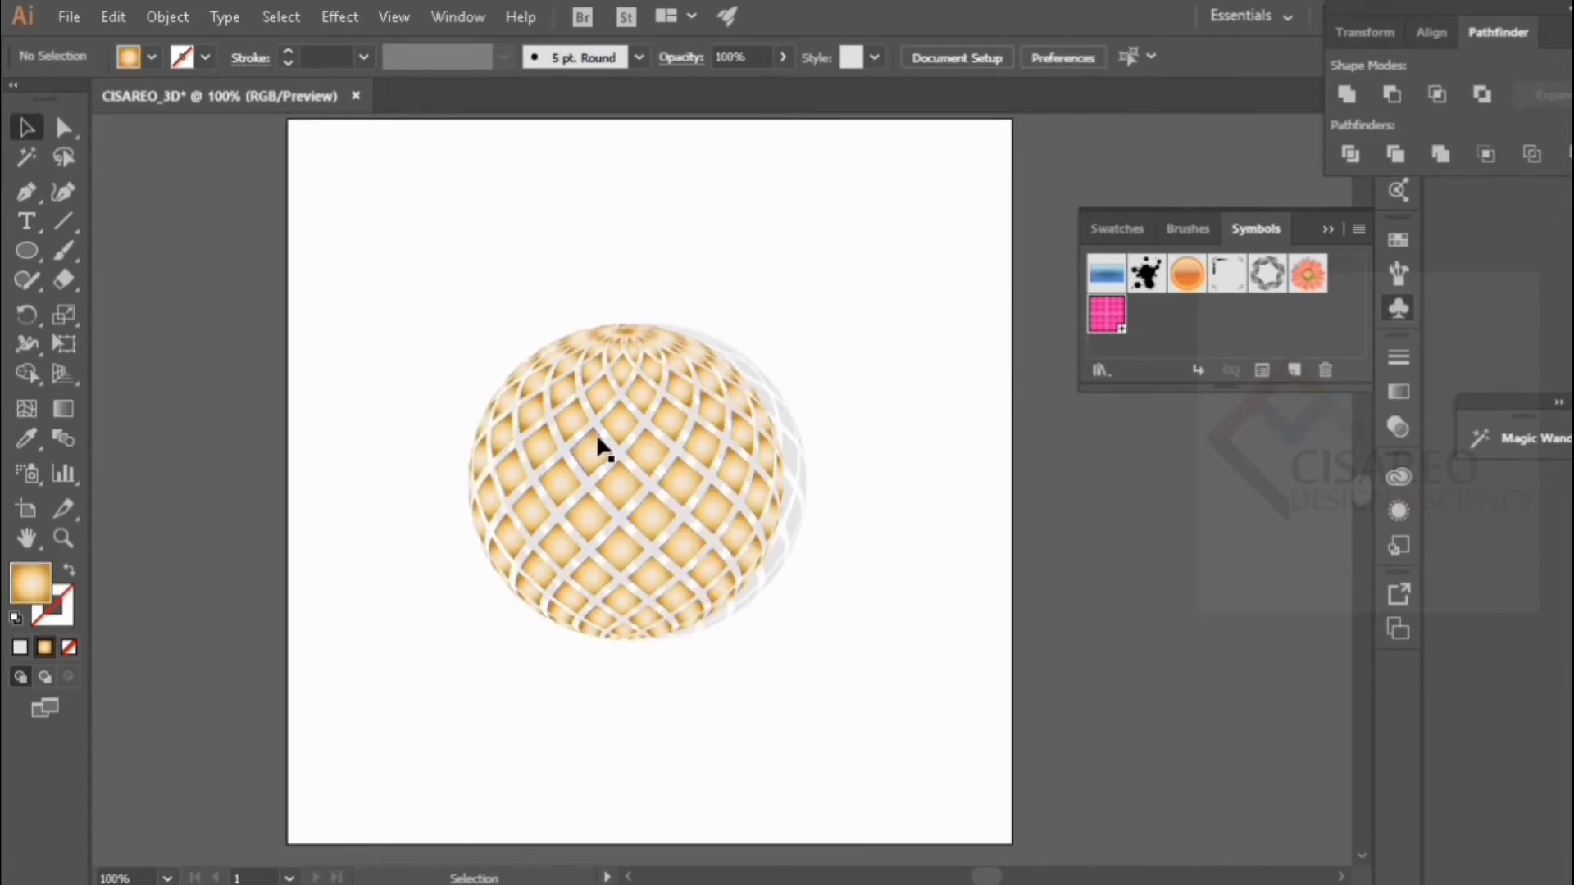
left_click_drag(554, 453, 446, 457)
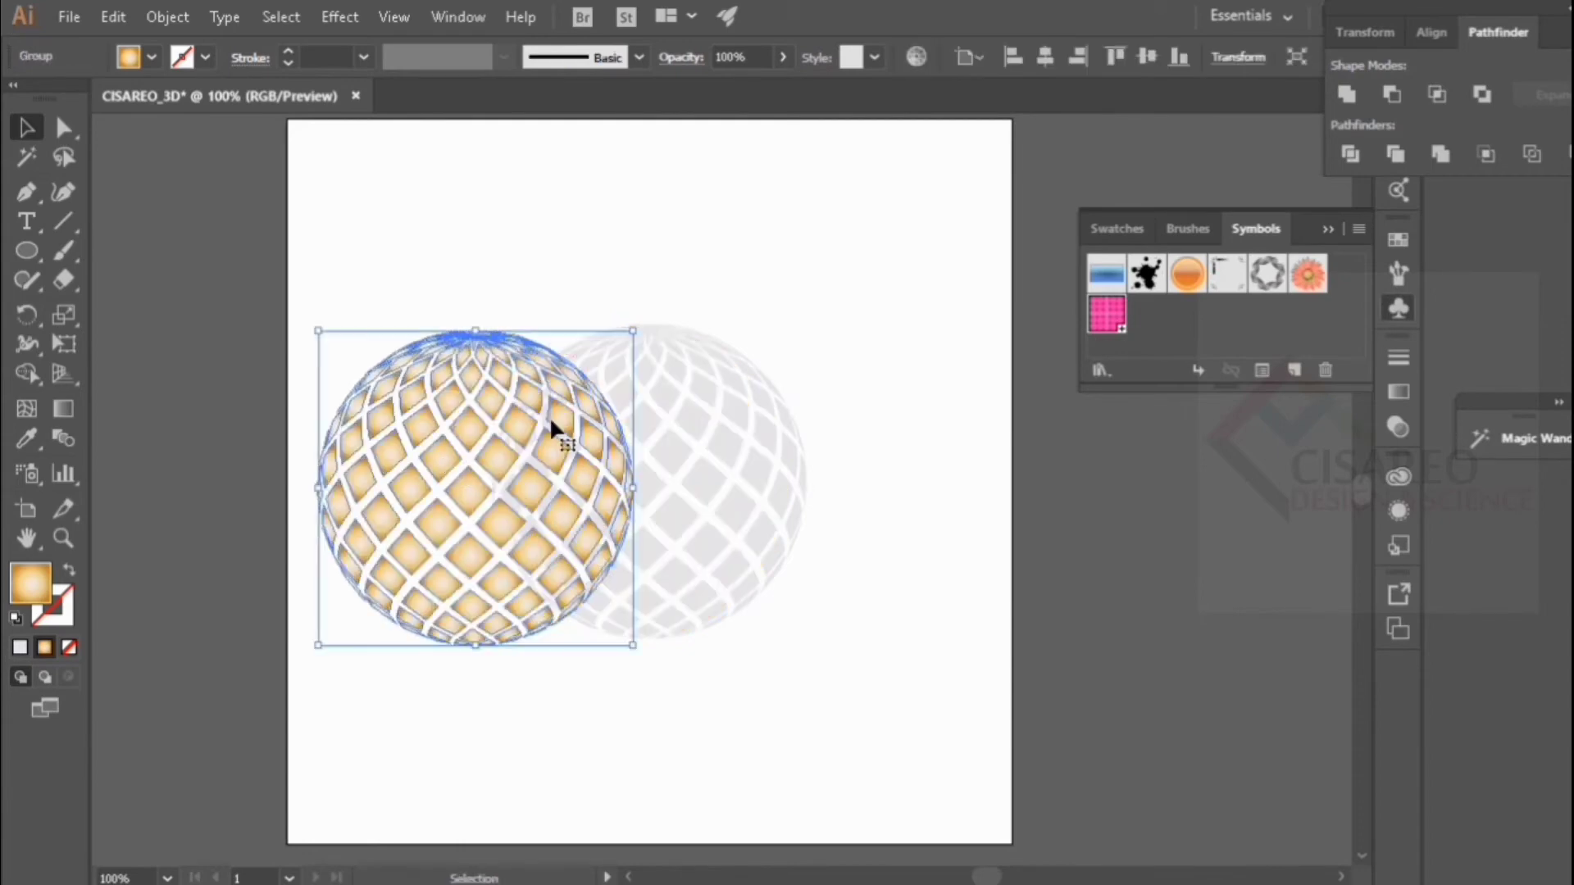
left_click(812, 357)
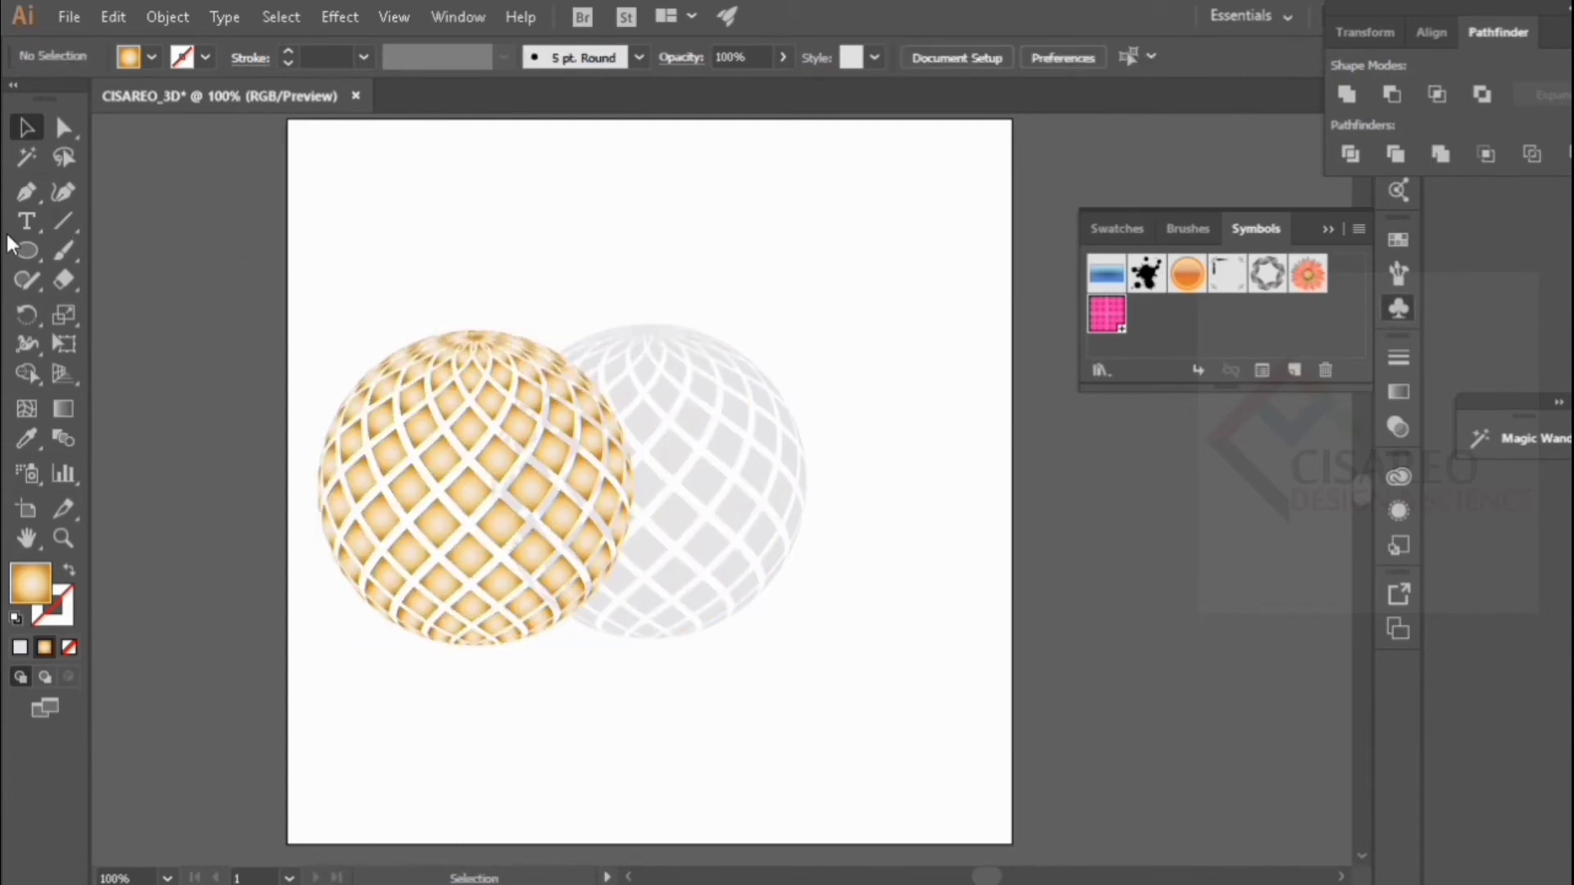
Step: Create a 21 × 21 cm square with the Rectangle Tool
left_click(23, 258)
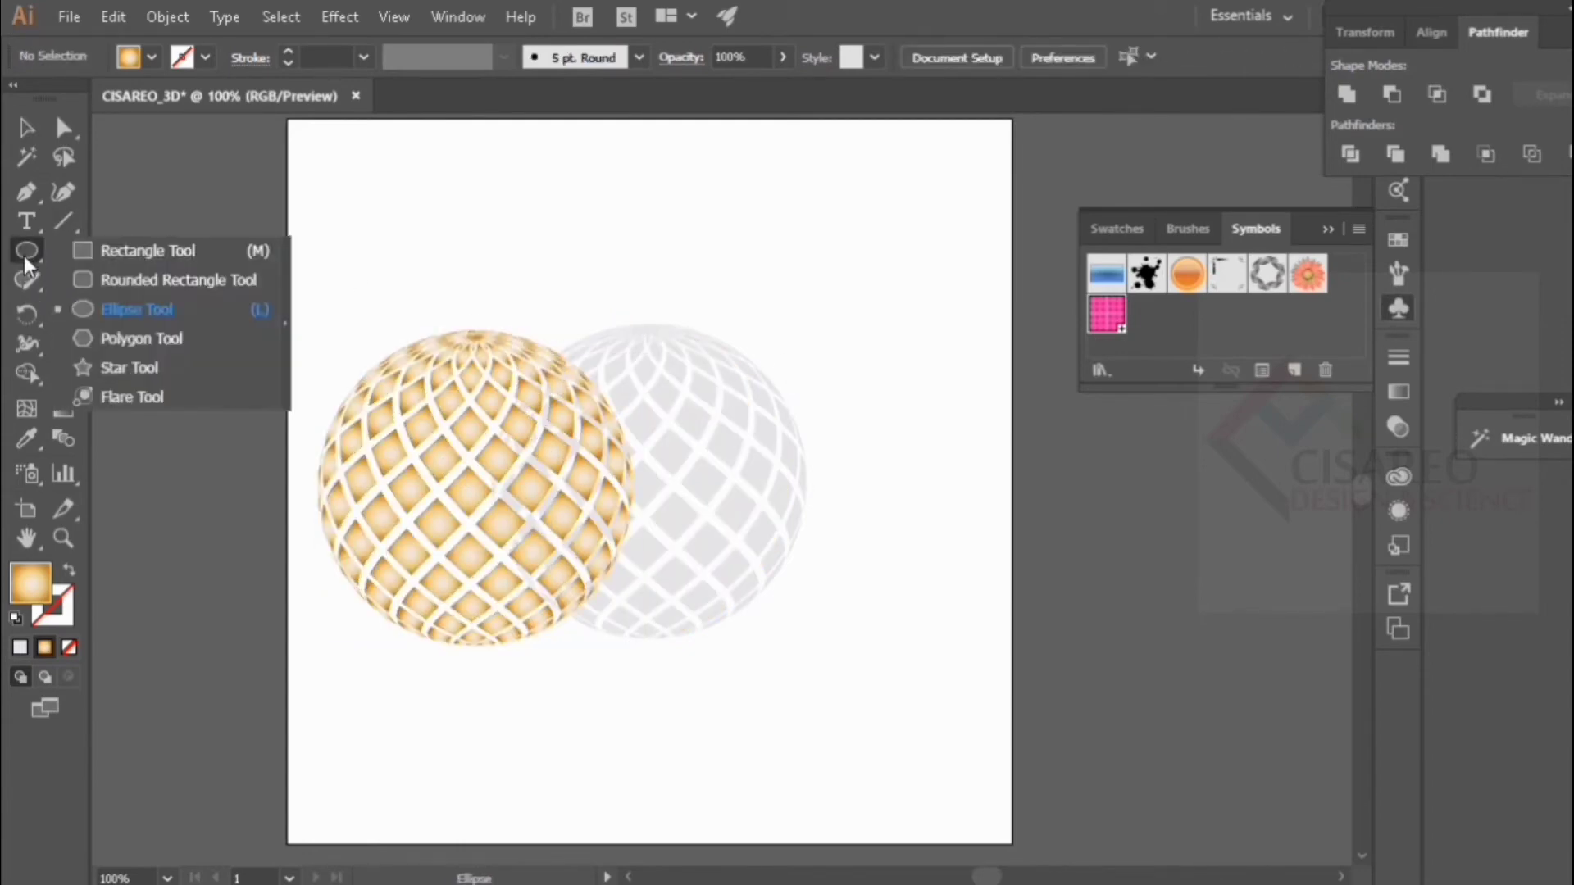
left_click(148, 250)
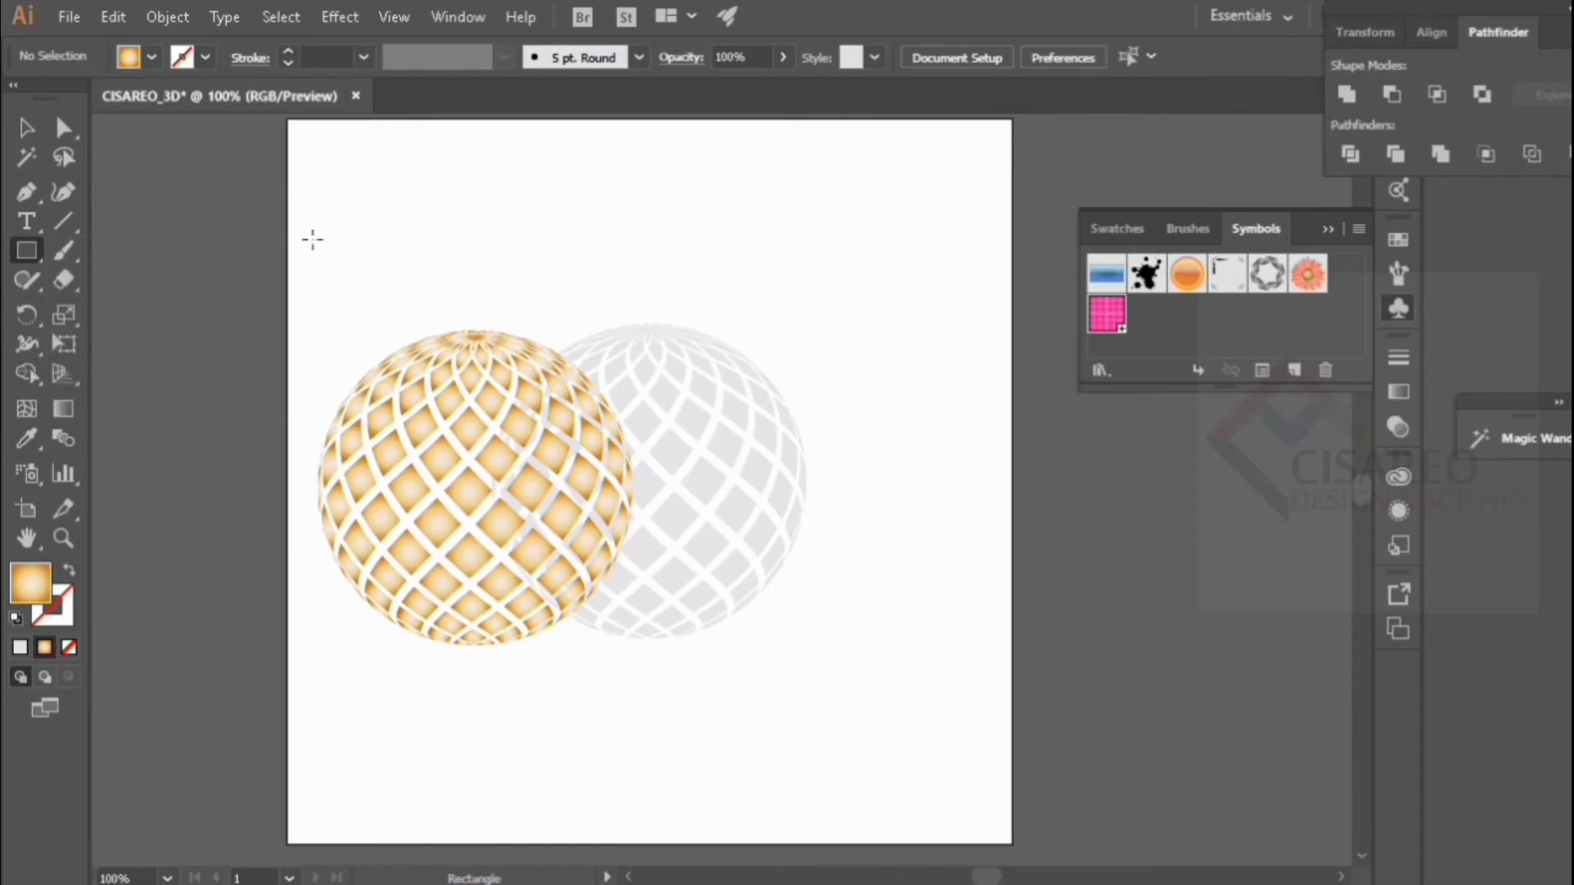
left_click(335, 216)
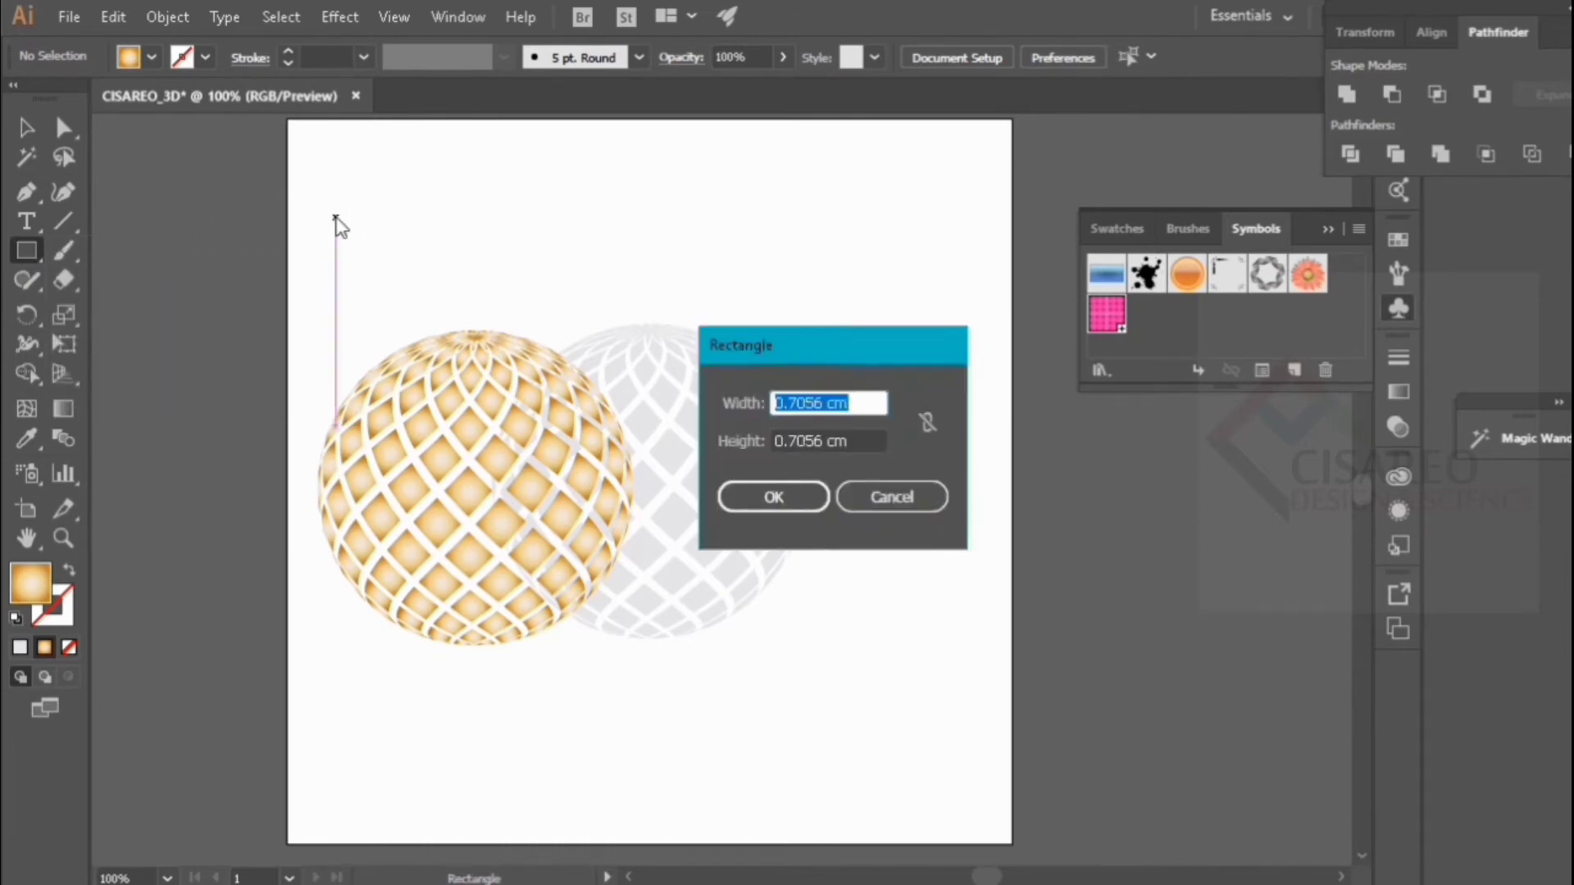
type("21")
key("Tab")
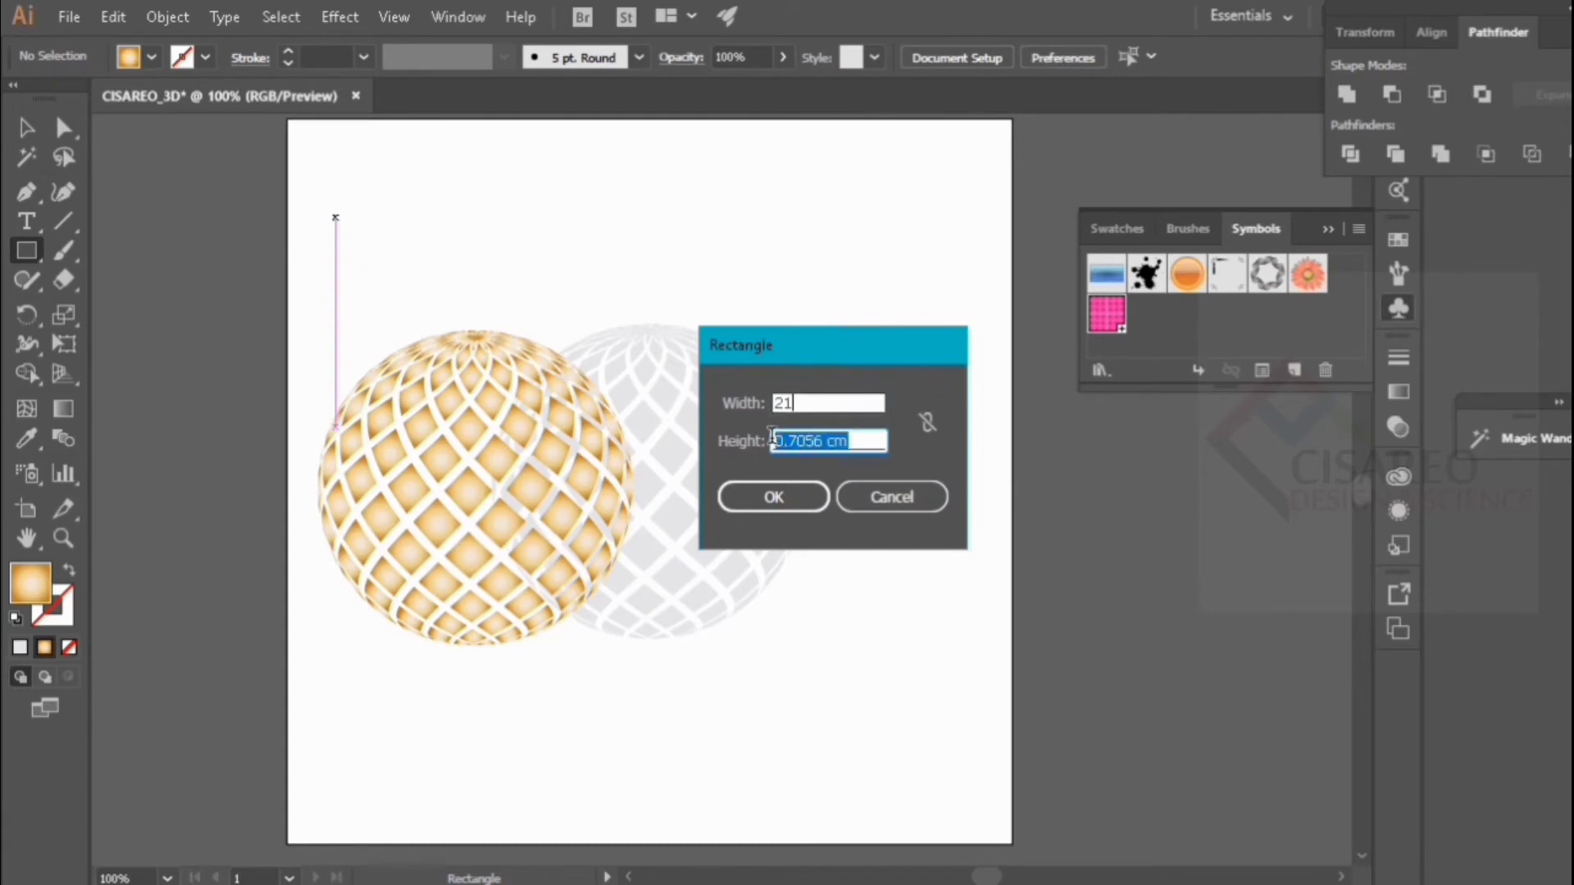
type("21")
left_click(790, 500)
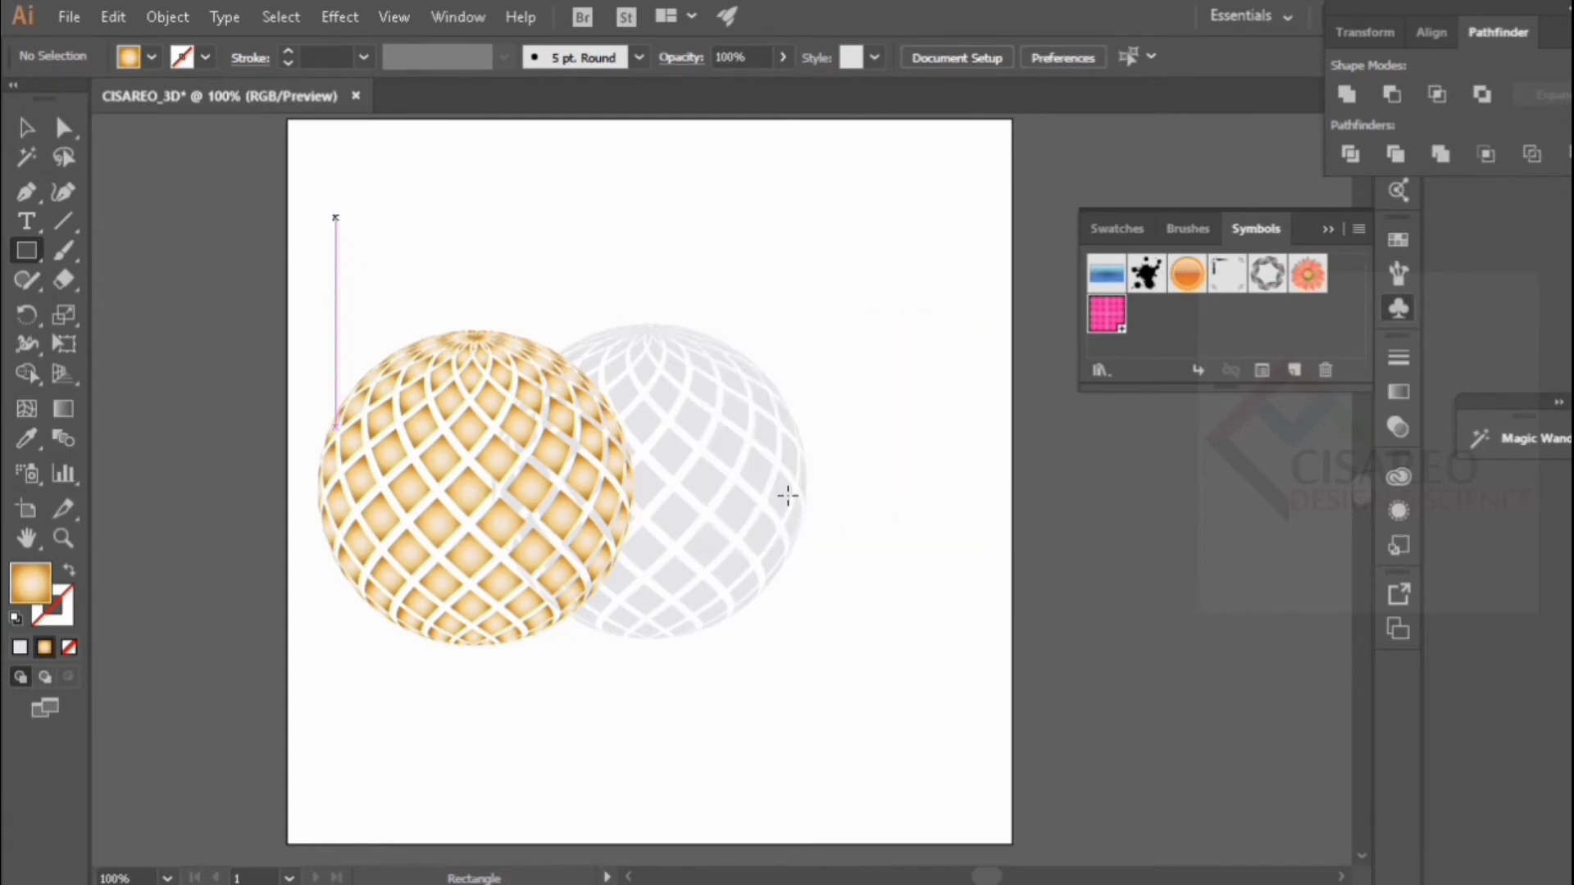
Step: Fill the square near-black and move it to the right of the spheres
key("a")
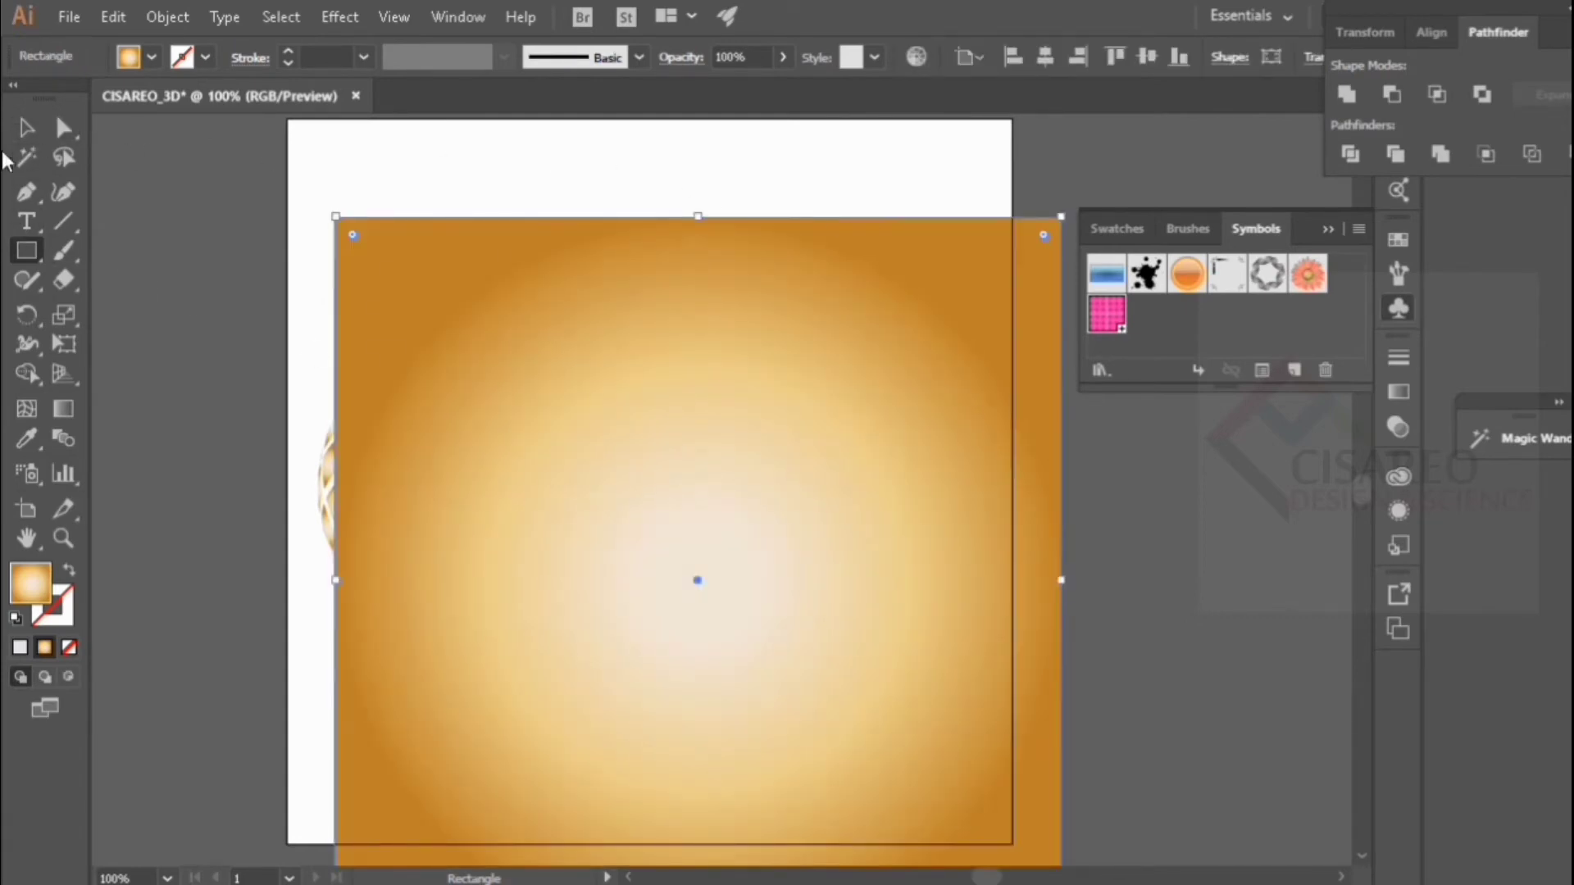
left_click(27, 127)
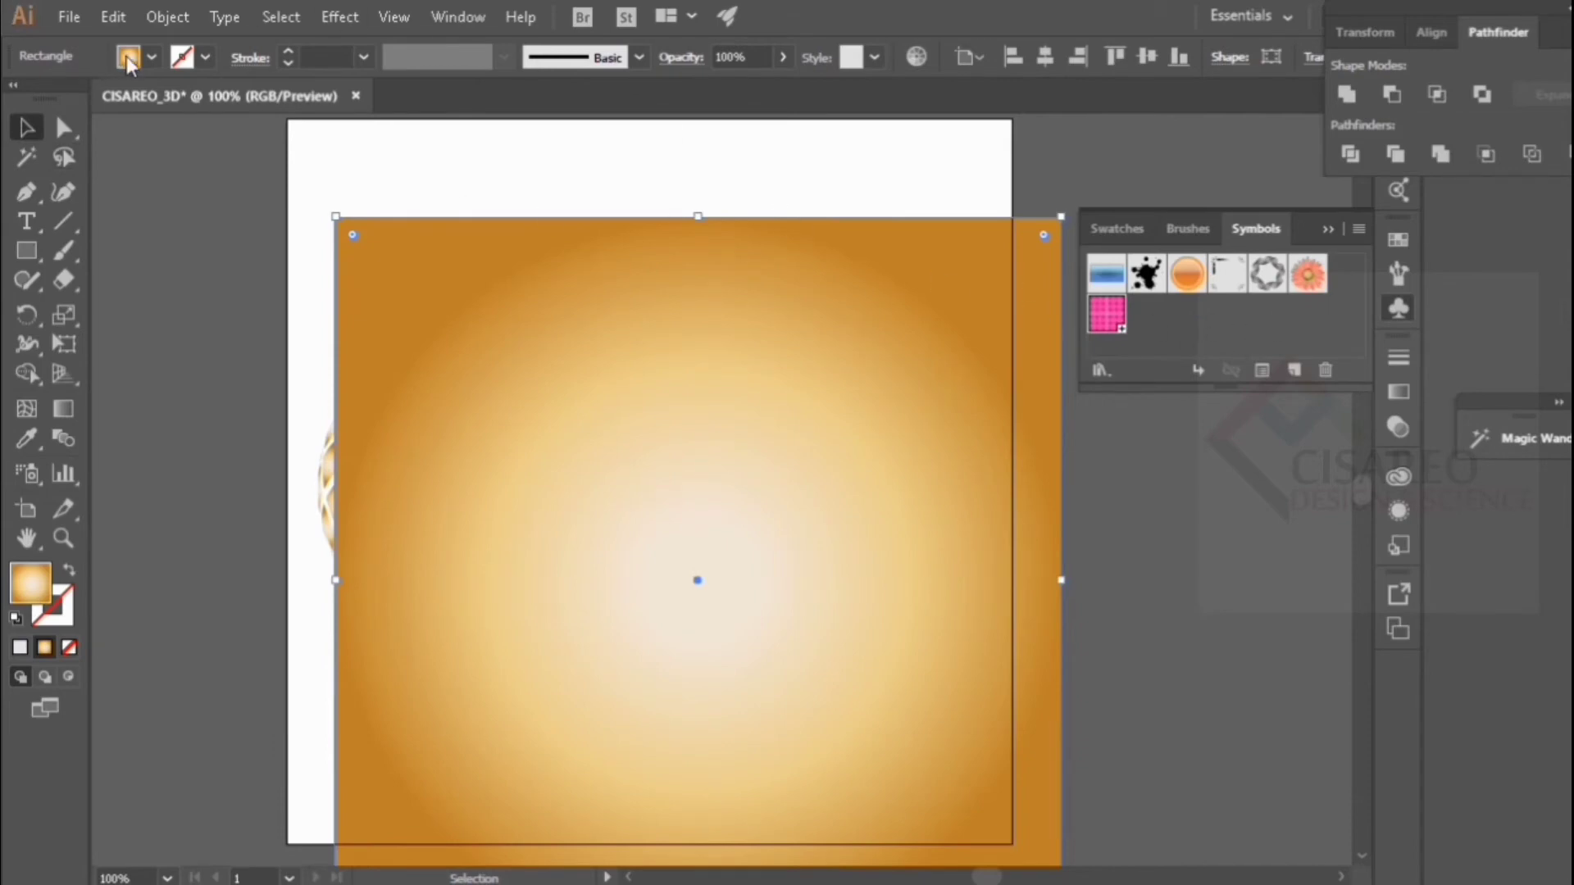
left_click(153, 57)
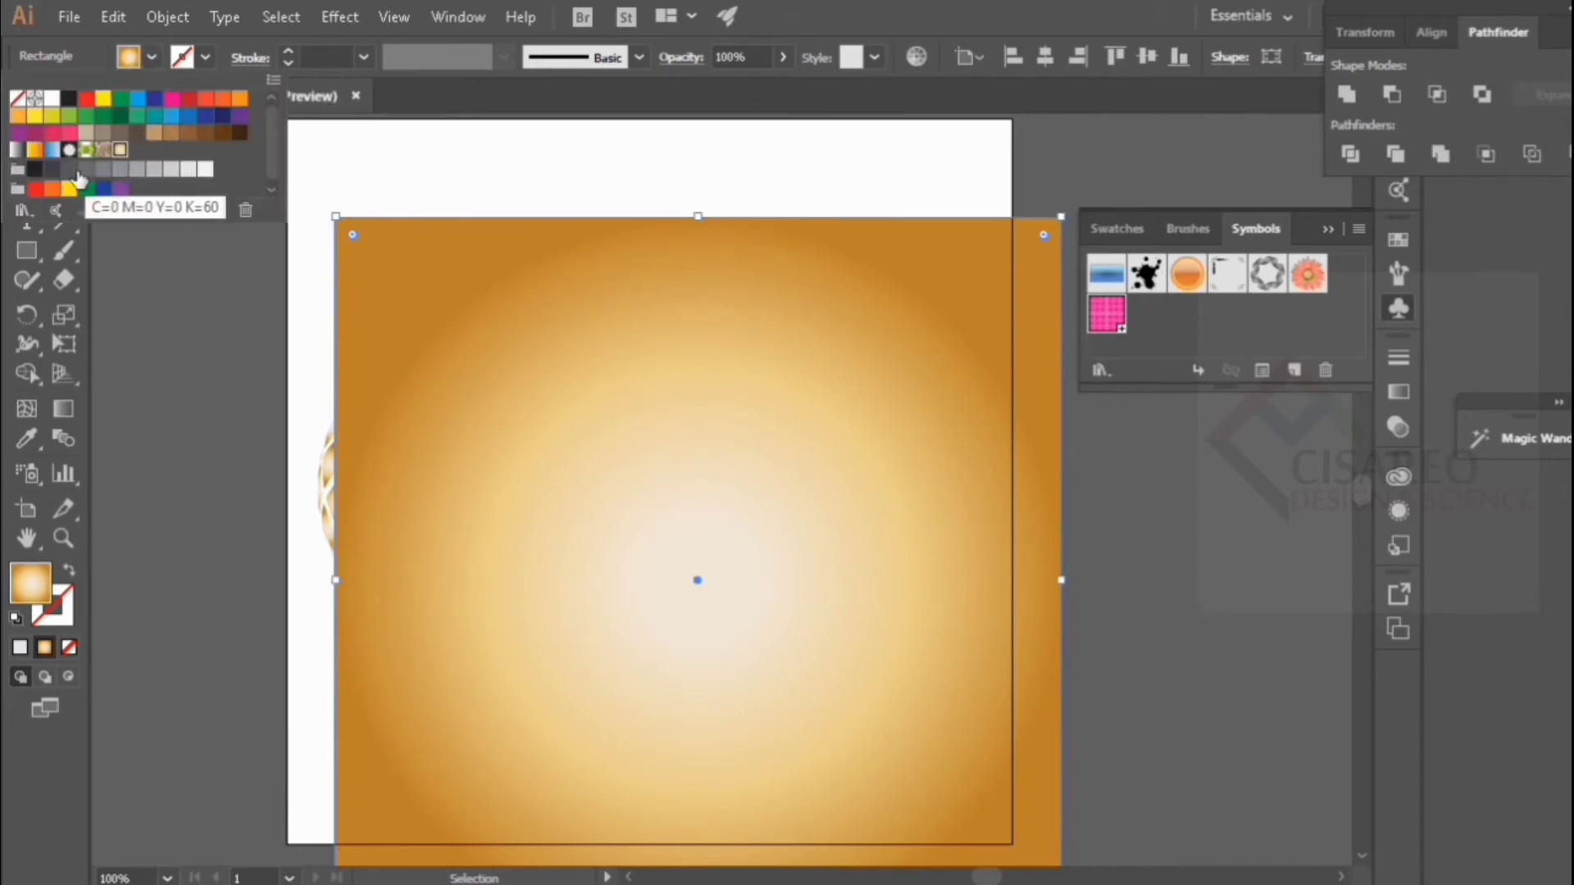
left_click(34, 170)
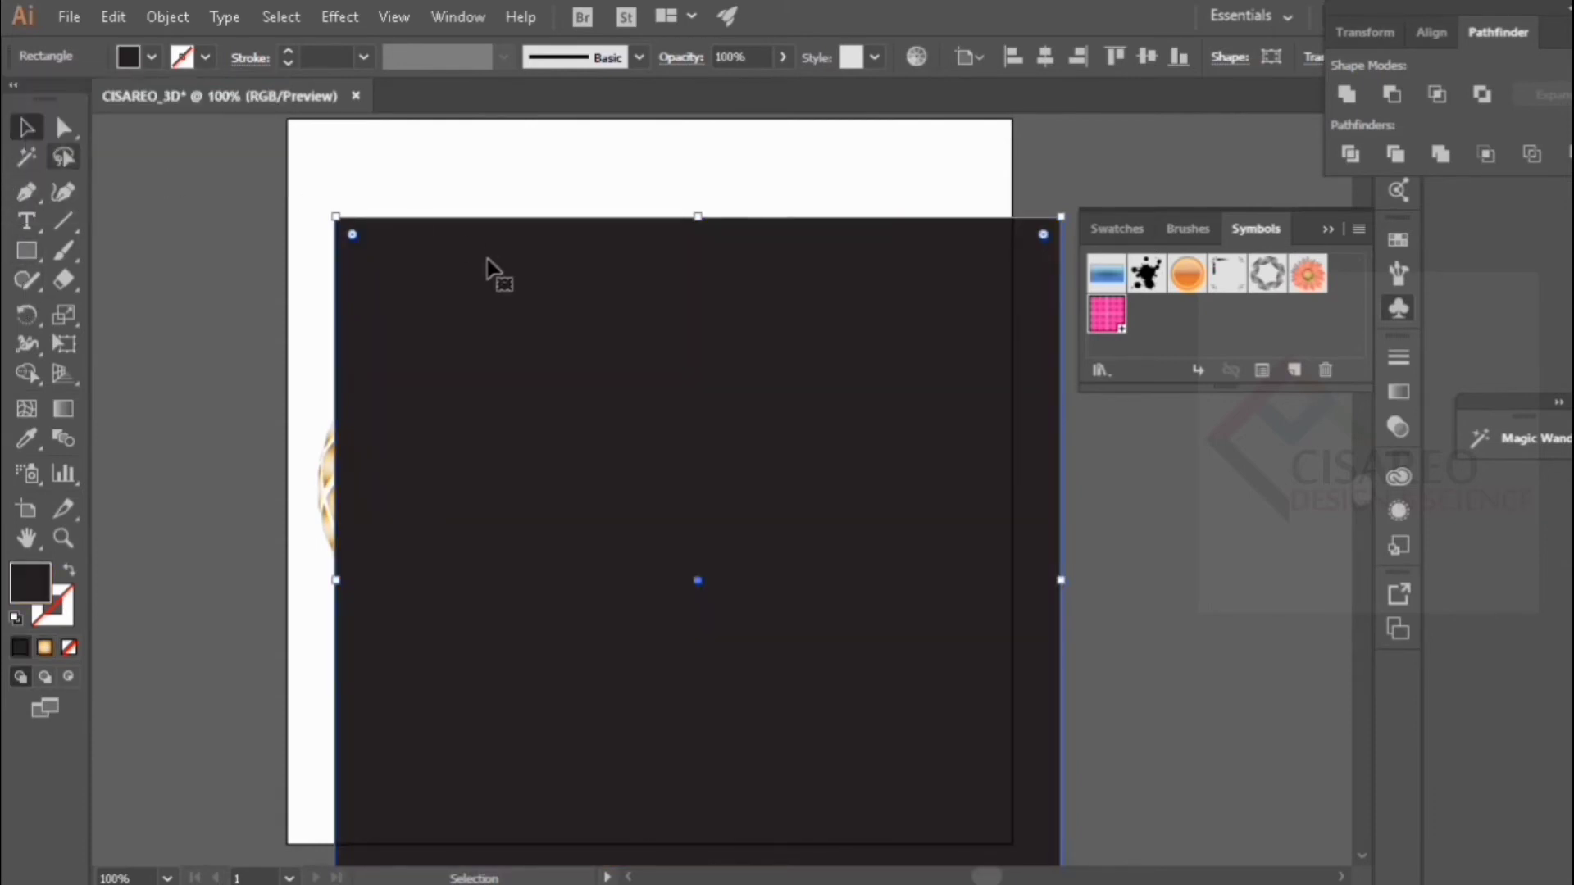
left_click_drag(491, 277, 931, 373)
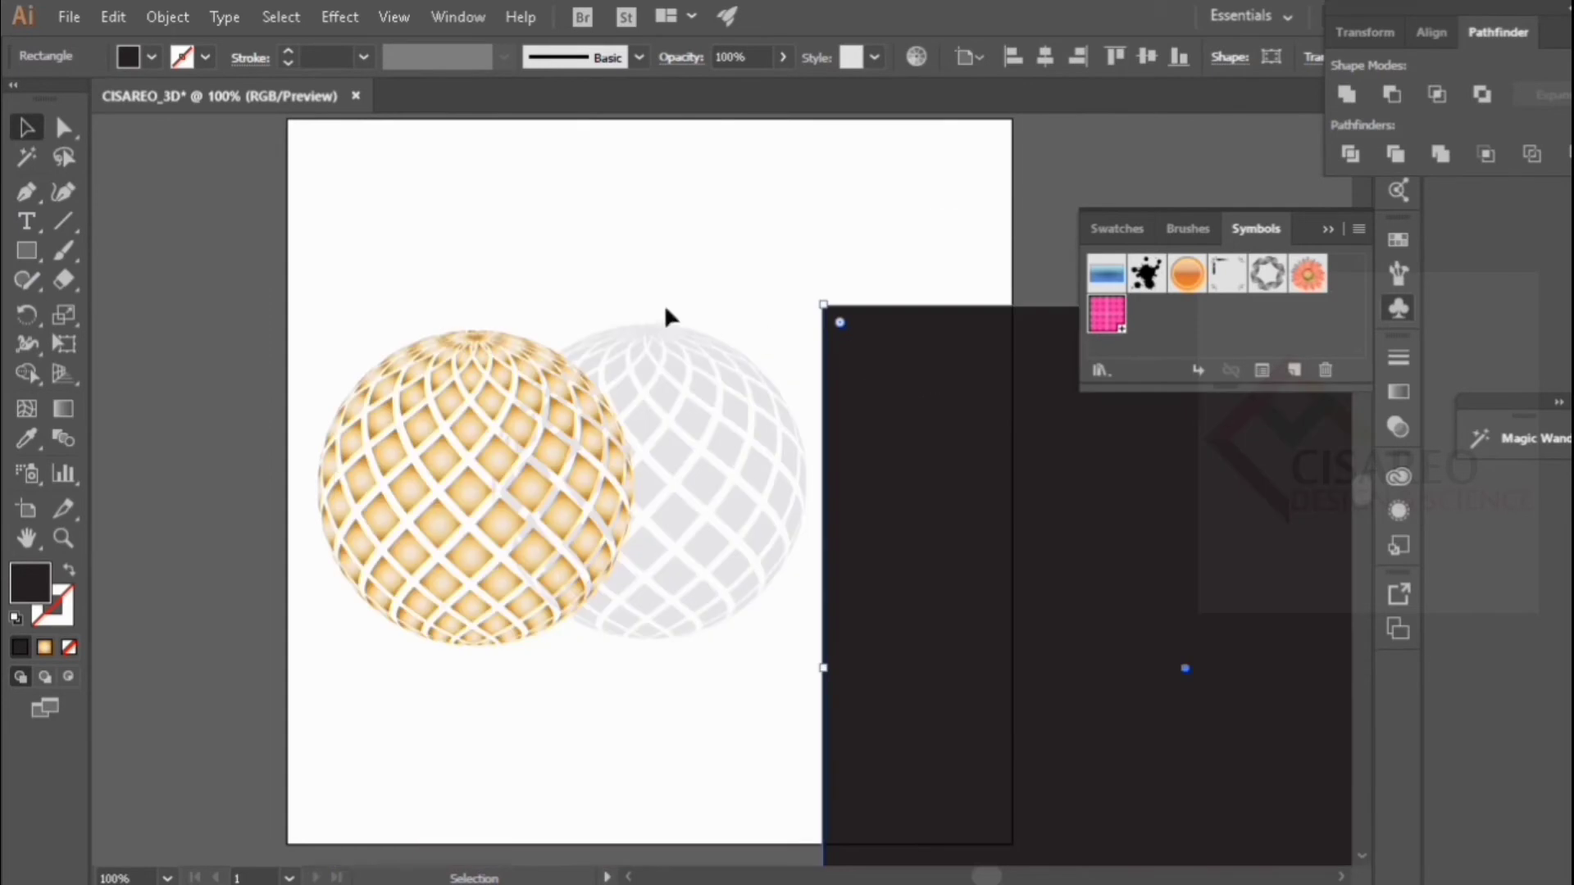
Step: Bring both spheres in front of the dark rectangle
left_click_drag(400, 236, 695, 462)
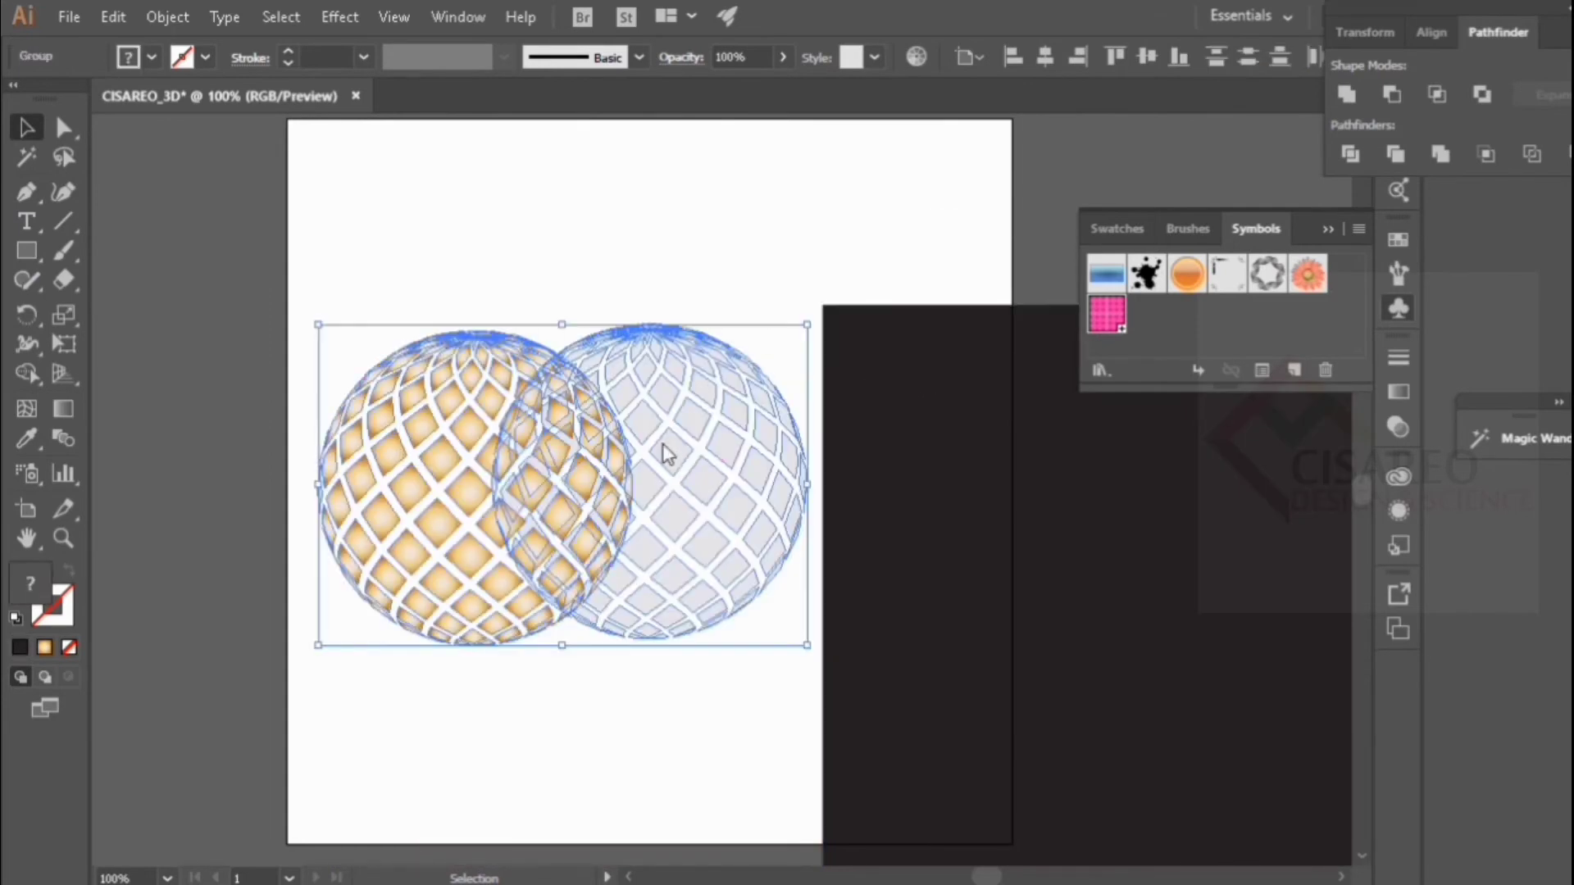
right_click(664, 444)
mouse_move(733, 681)
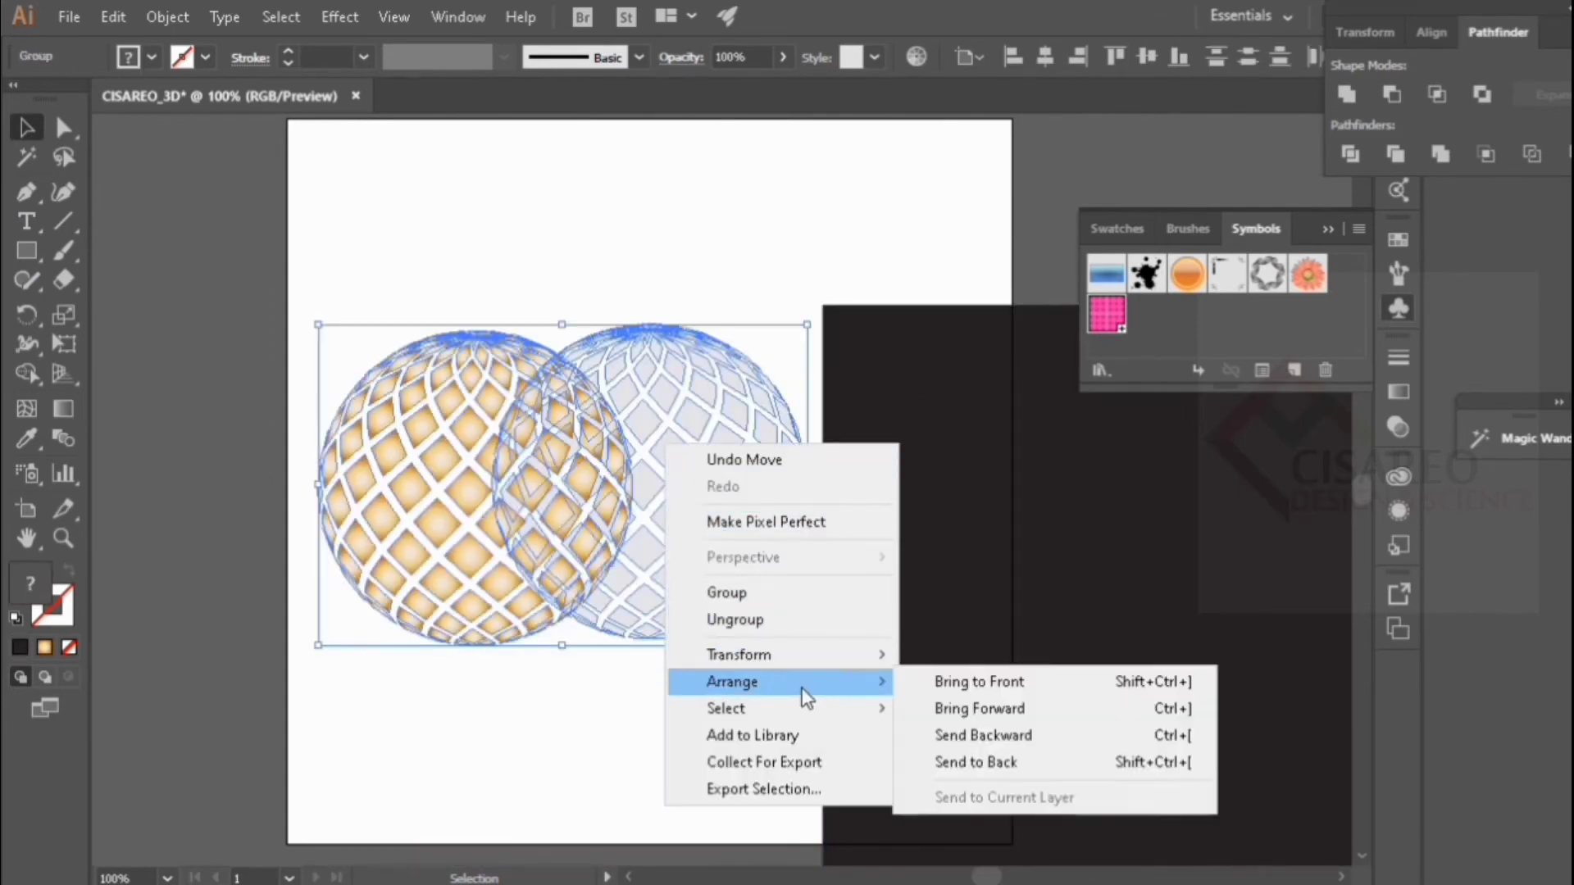
left_click(975, 682)
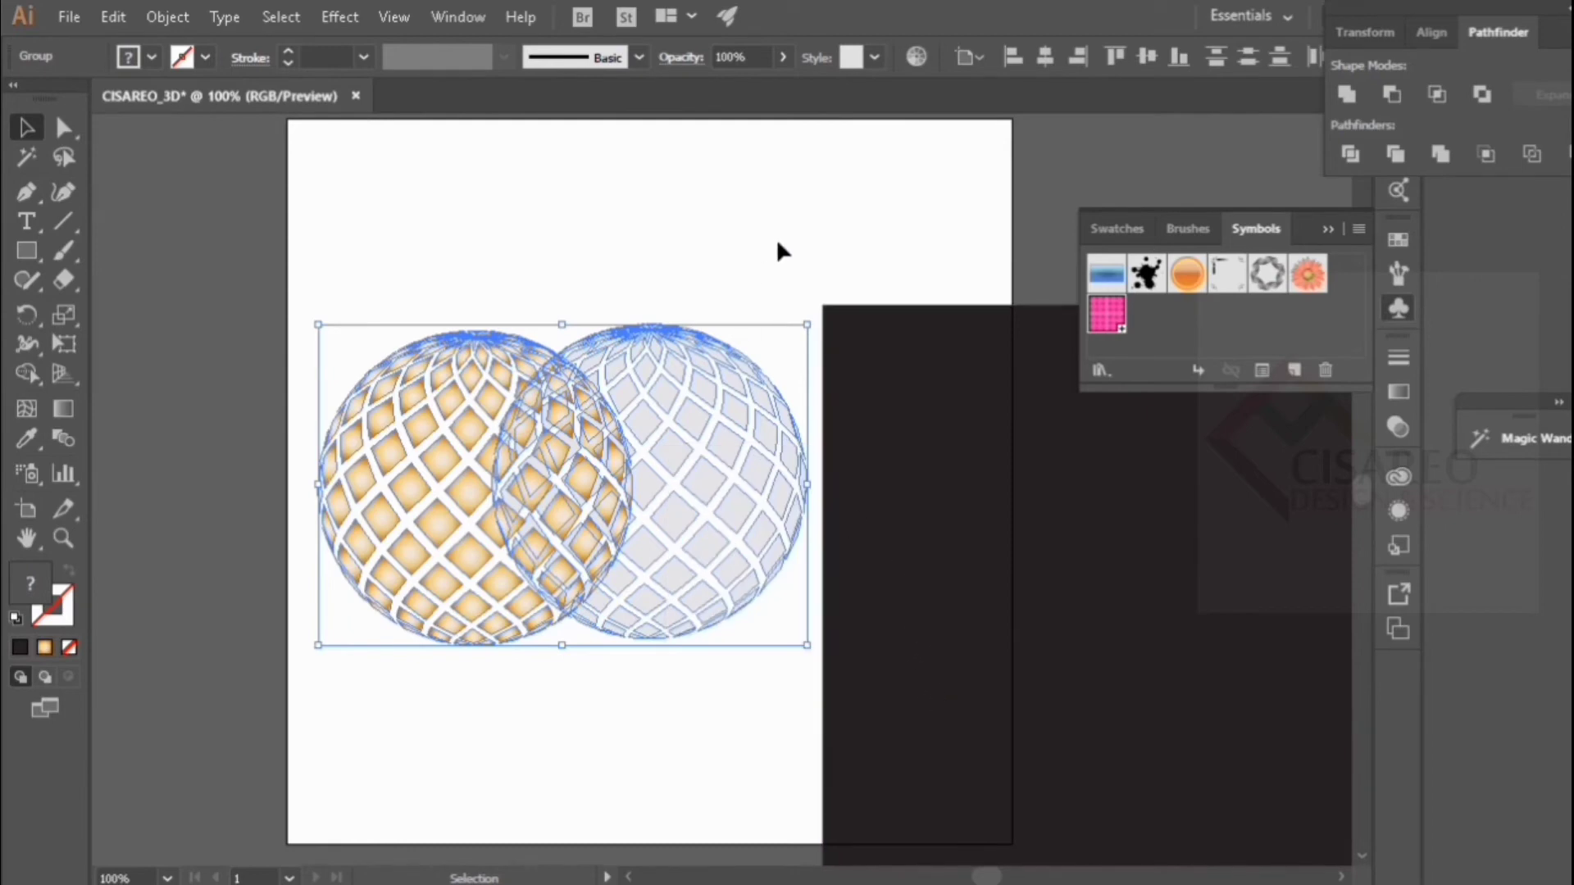
Step: Move the dark rectangle onto the artboard, centred horizontally and vertically to fill it
left_click_drag(899, 338, 751, 310)
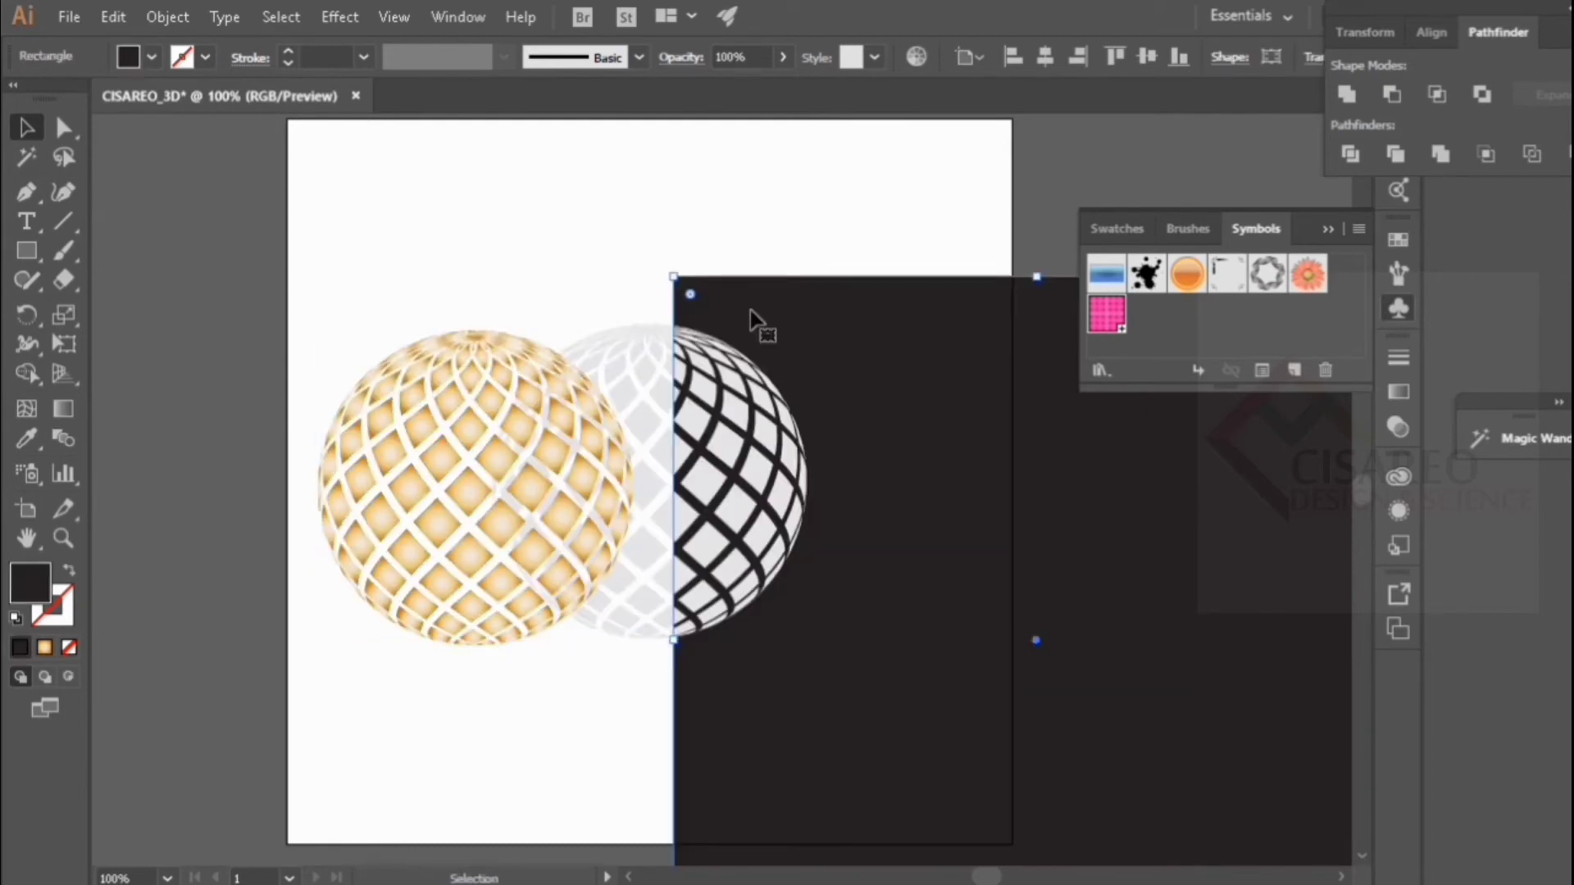
left_click(1041, 56)
left_click(1144, 58)
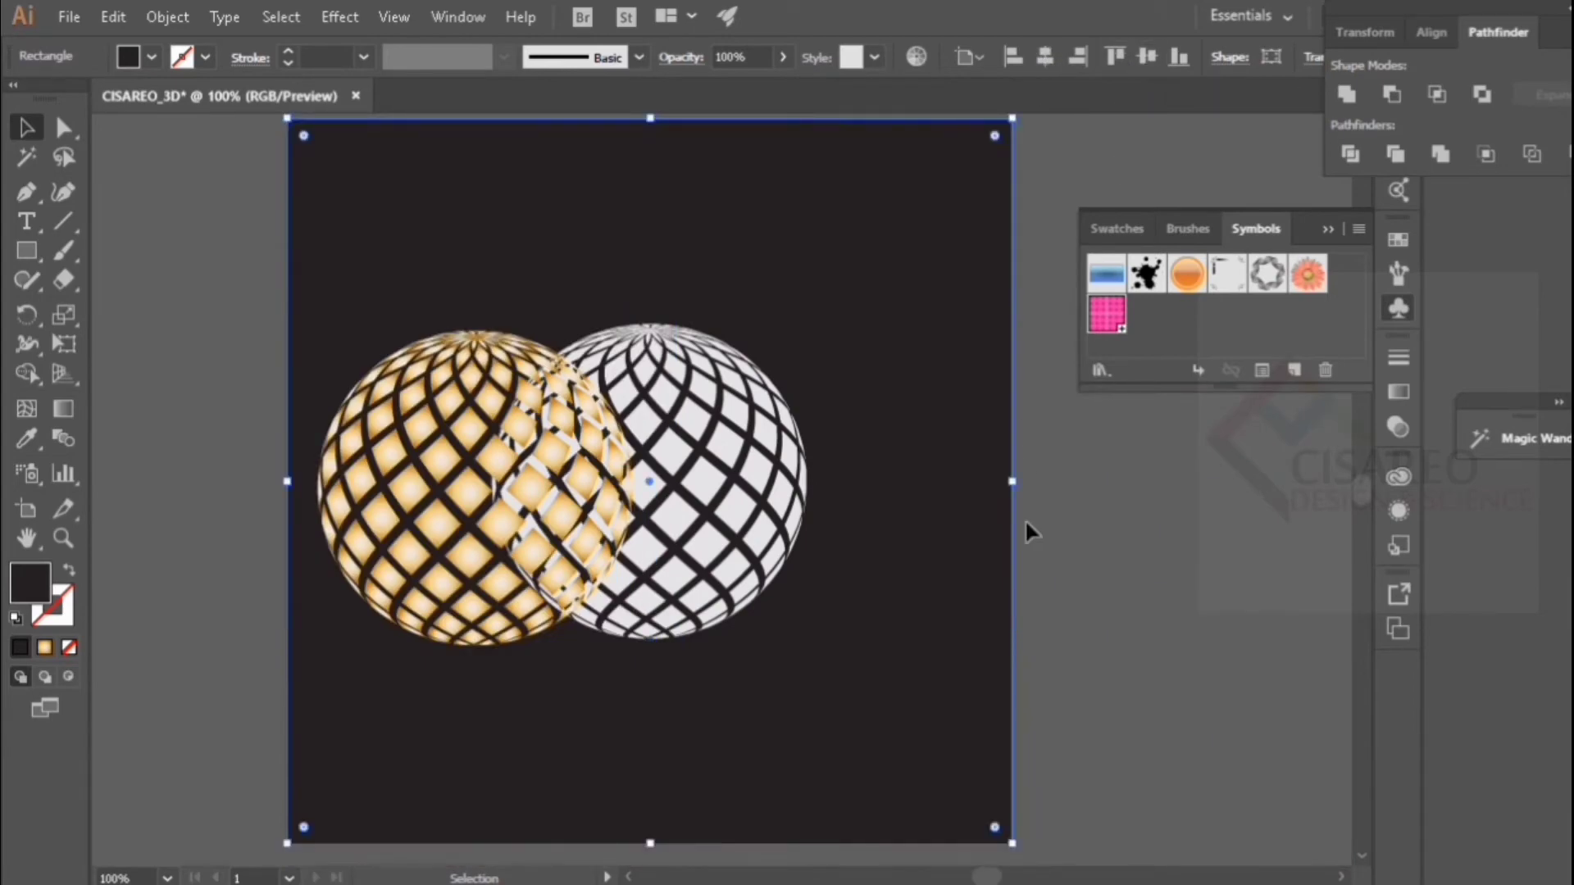
left_click(1088, 569)
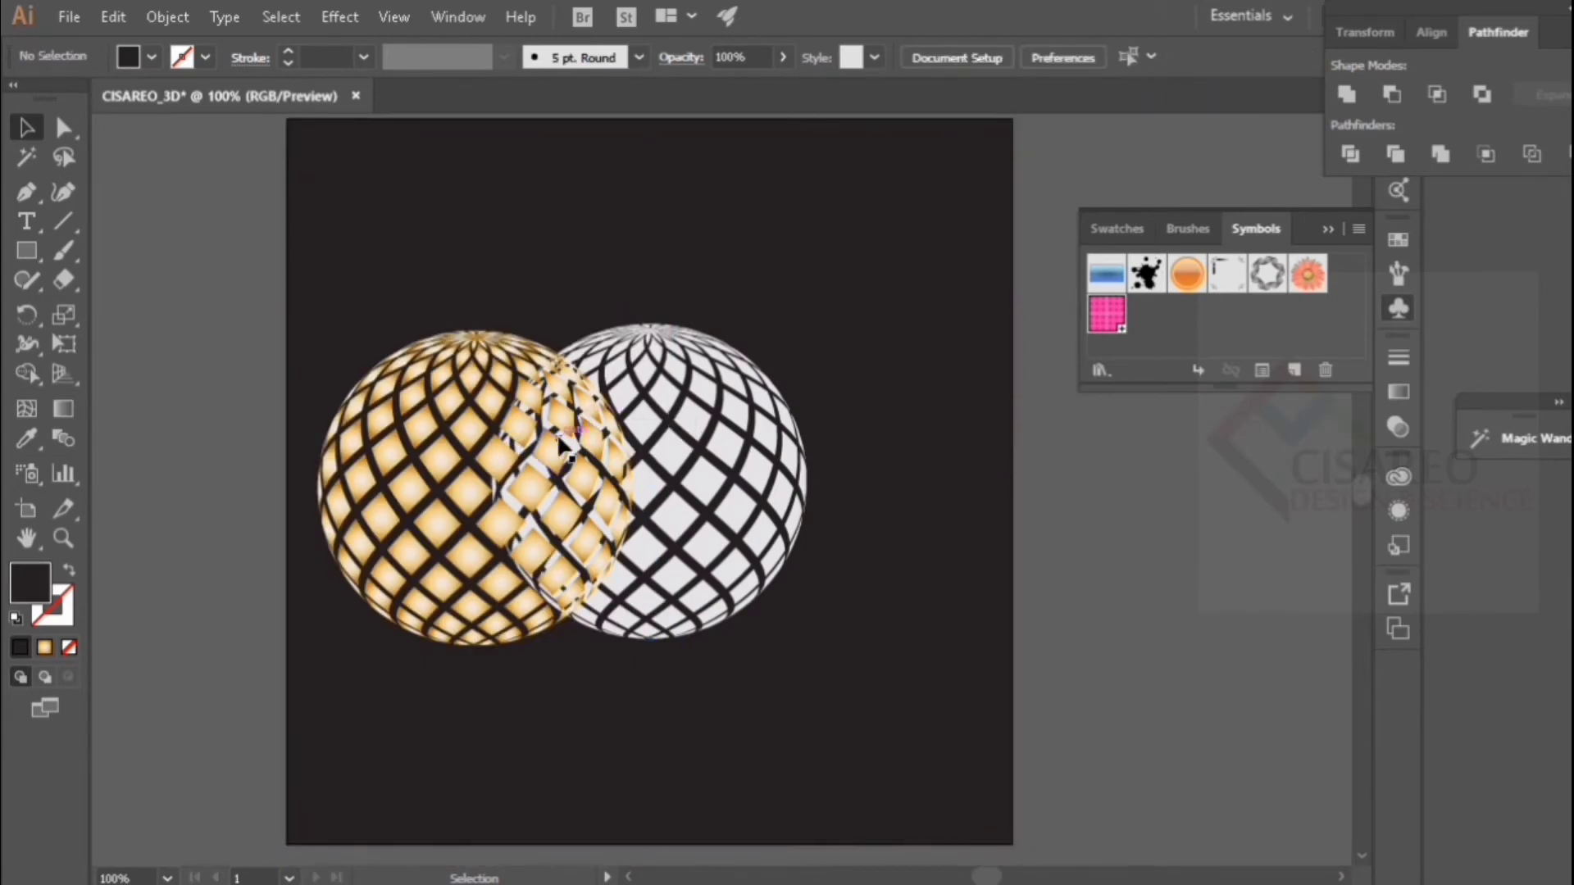
Step: Centre the two spheres horizontally so they stack into one gold sphere
left_click(558, 440)
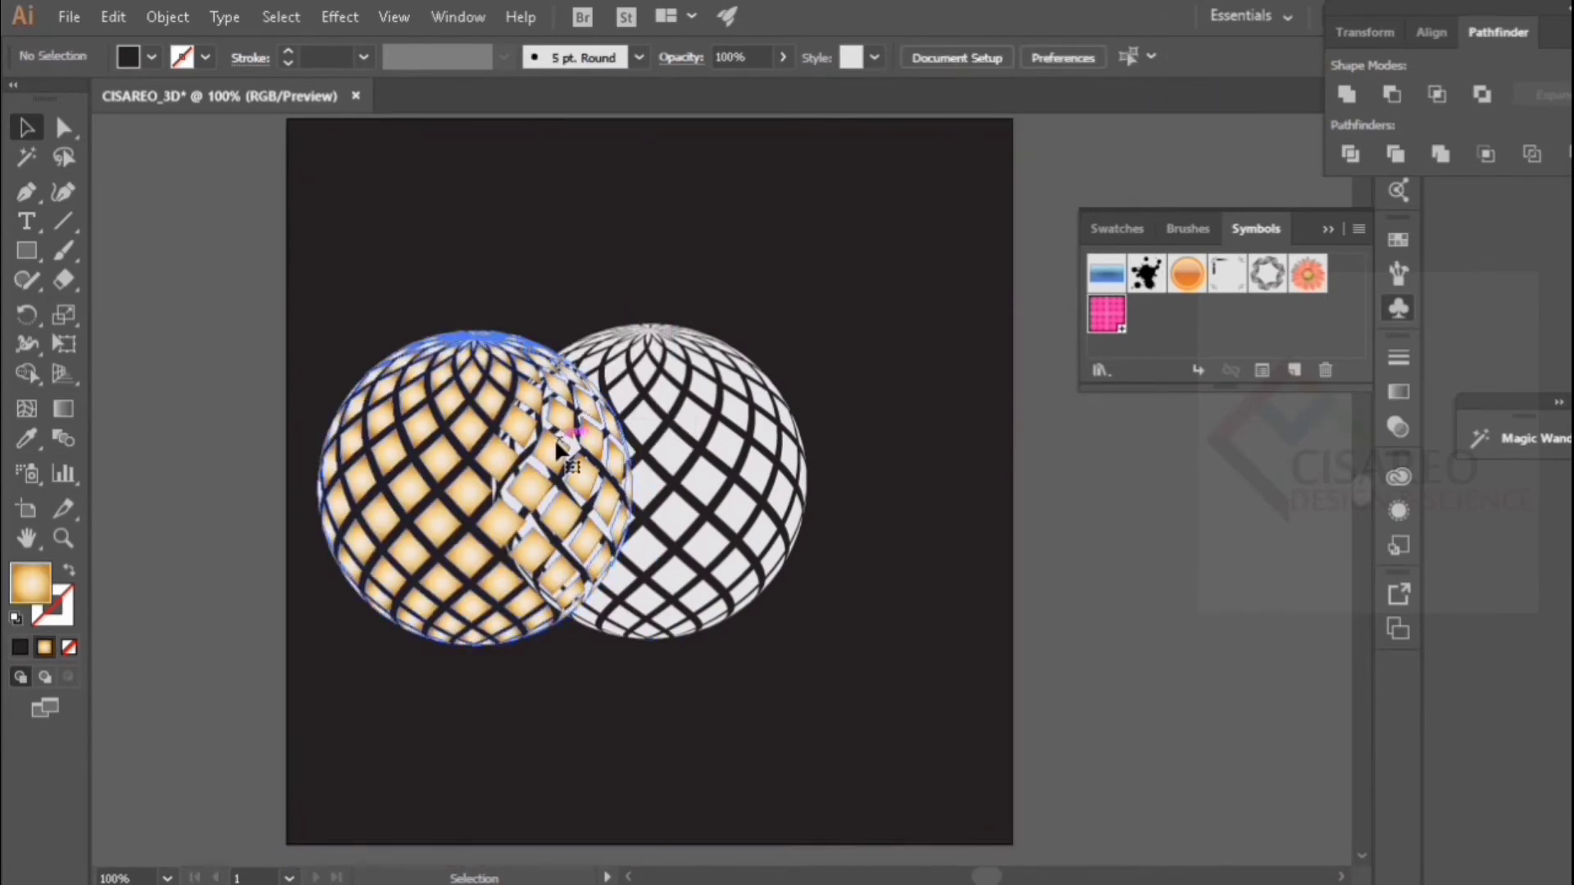
left_click(701, 482, "shift")
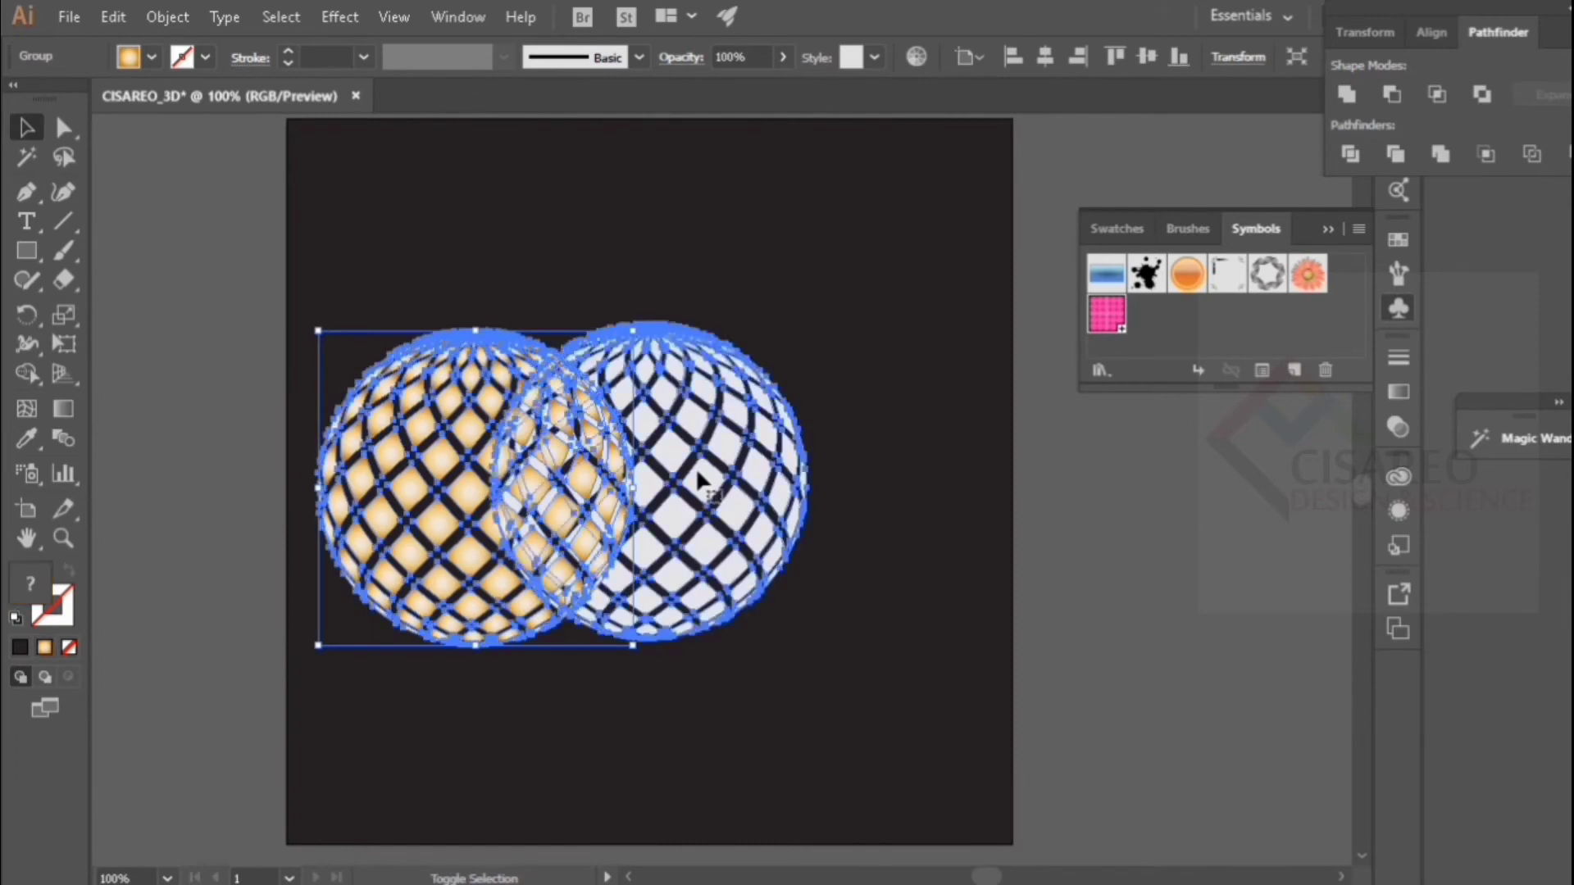
left_click(1053, 56)
left_click(1075, 471)
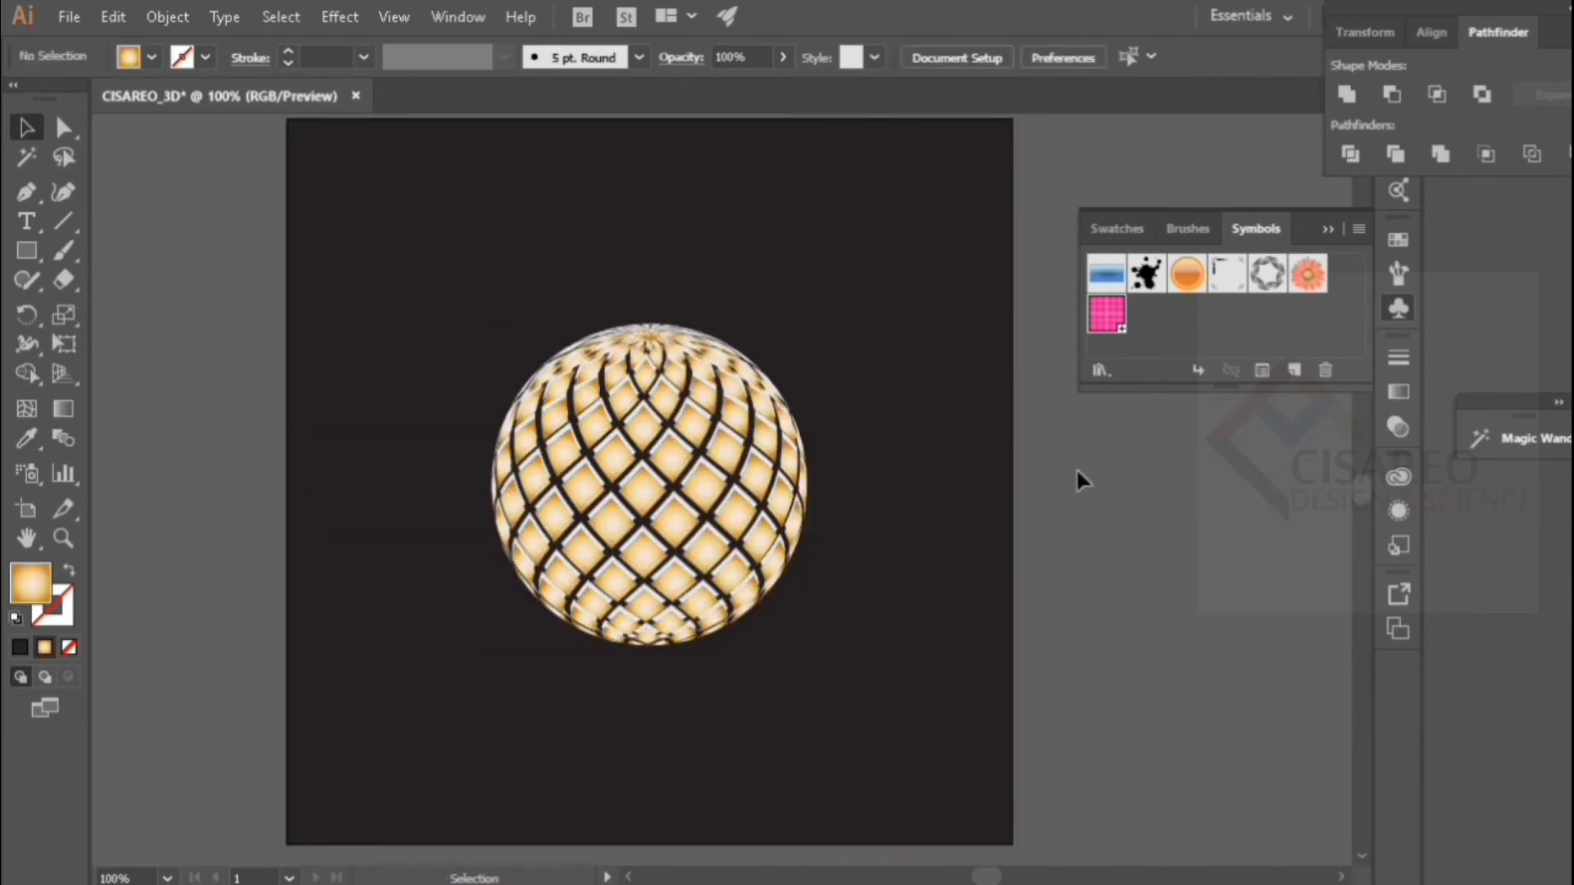
Step: Zoom in and lock the dark background rectangle
scroll(1074, 473, "down", 1)
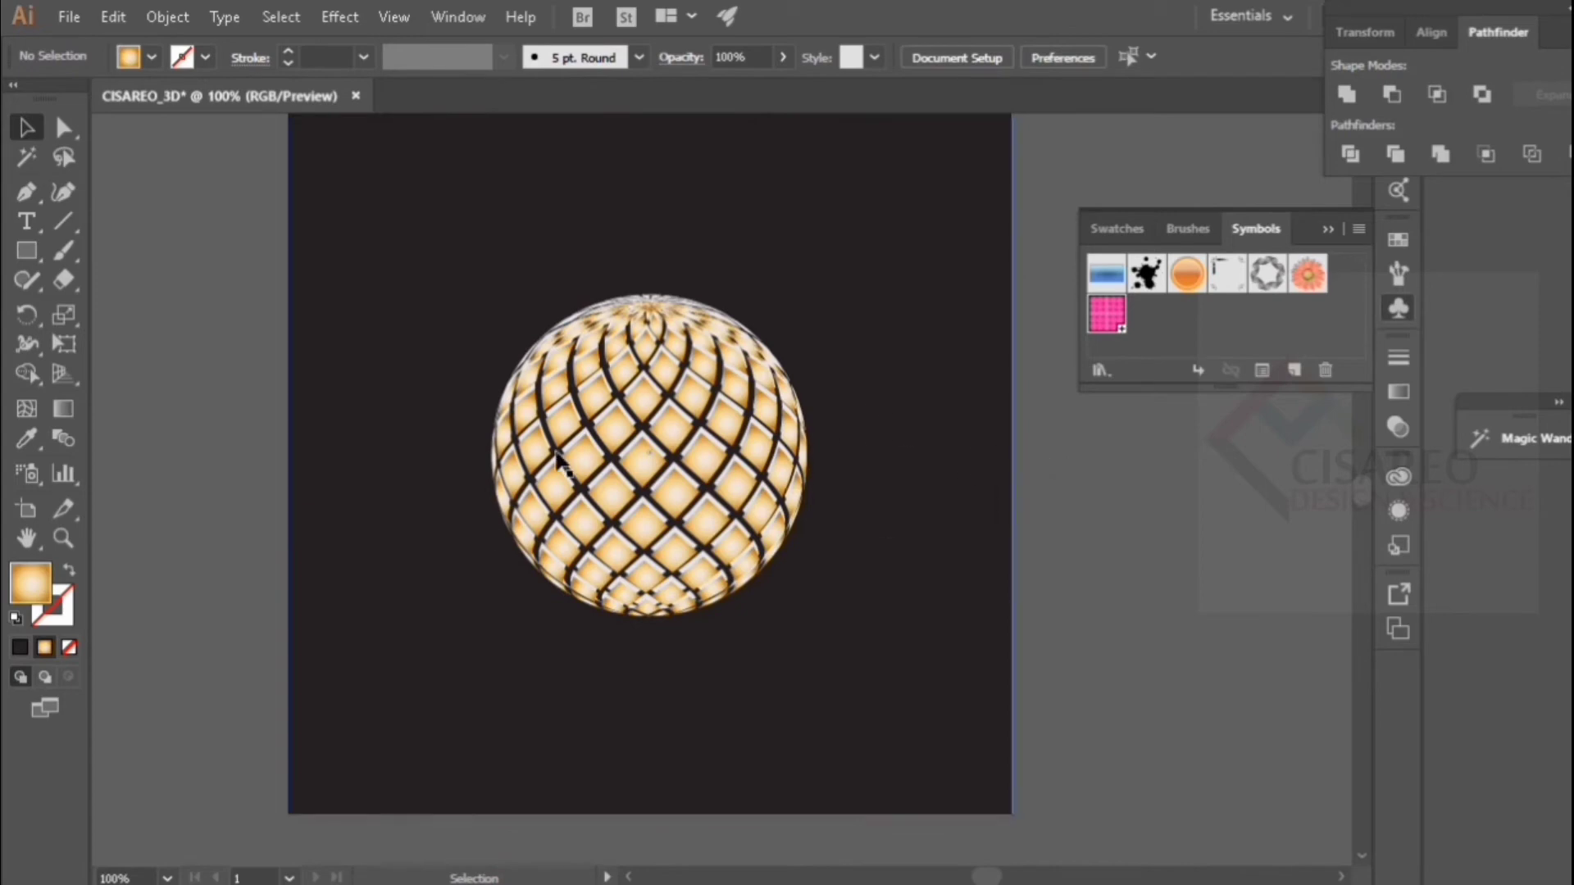
left_click(63, 538)
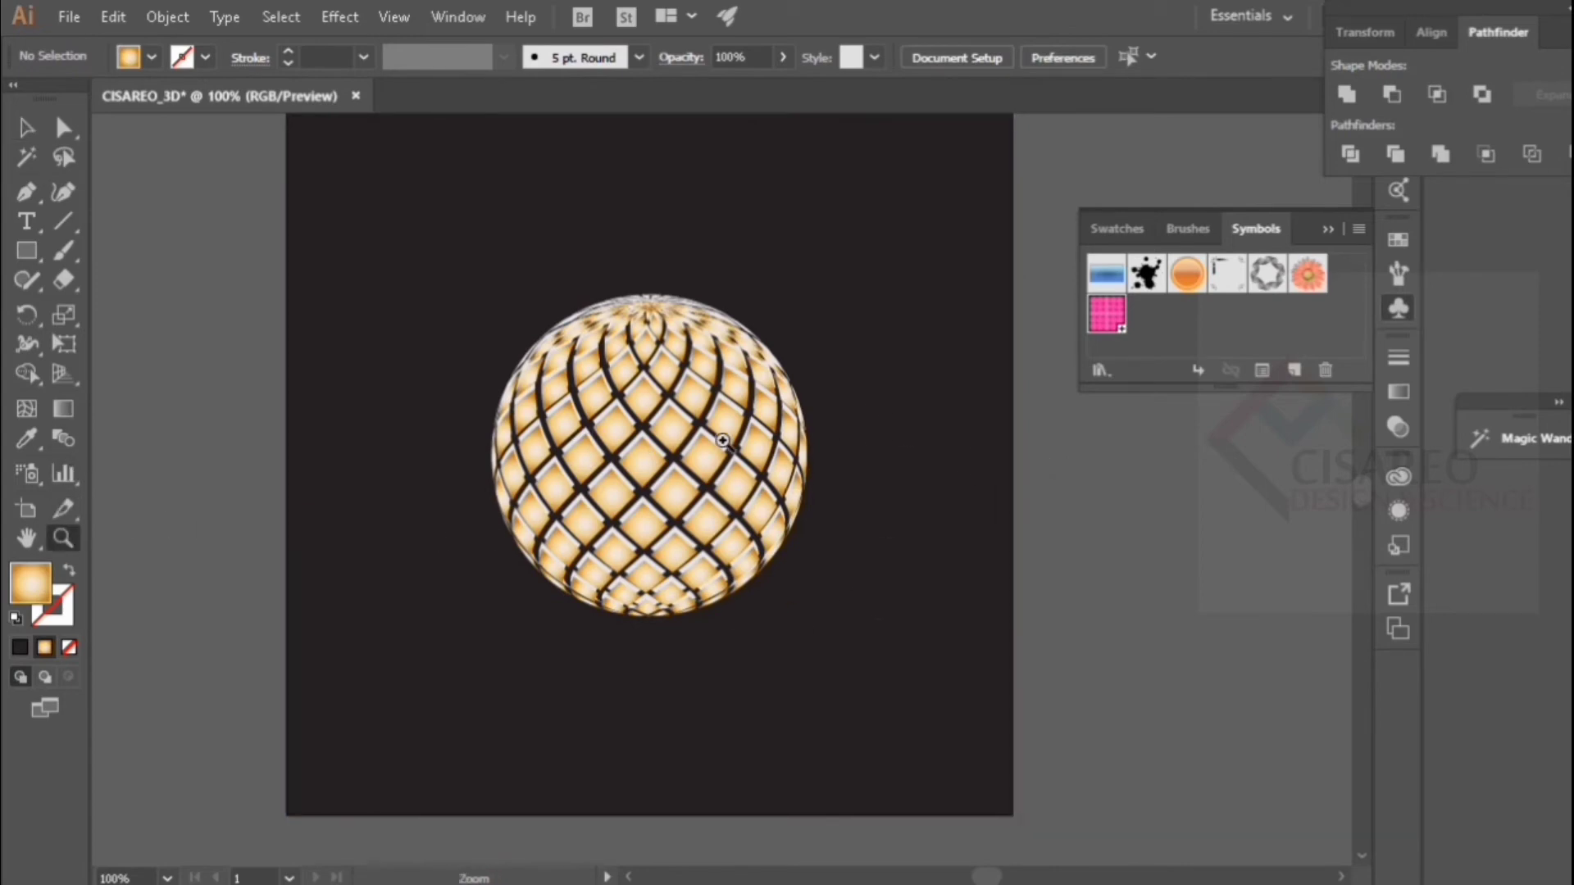
left_click(723, 440)
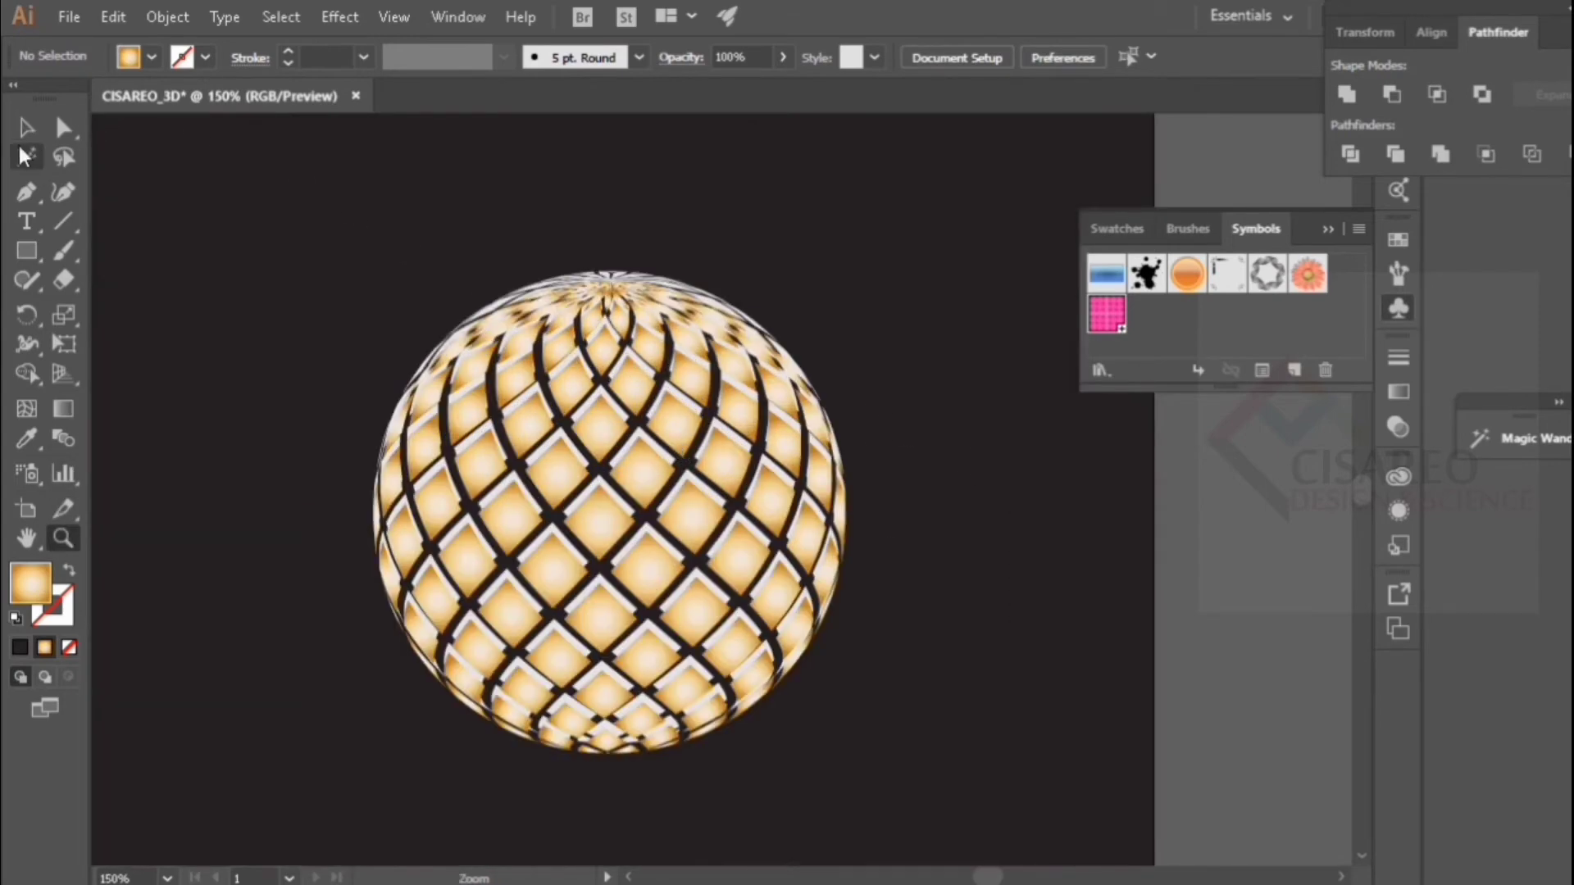
left_click(26, 128)
left_click(405, 161)
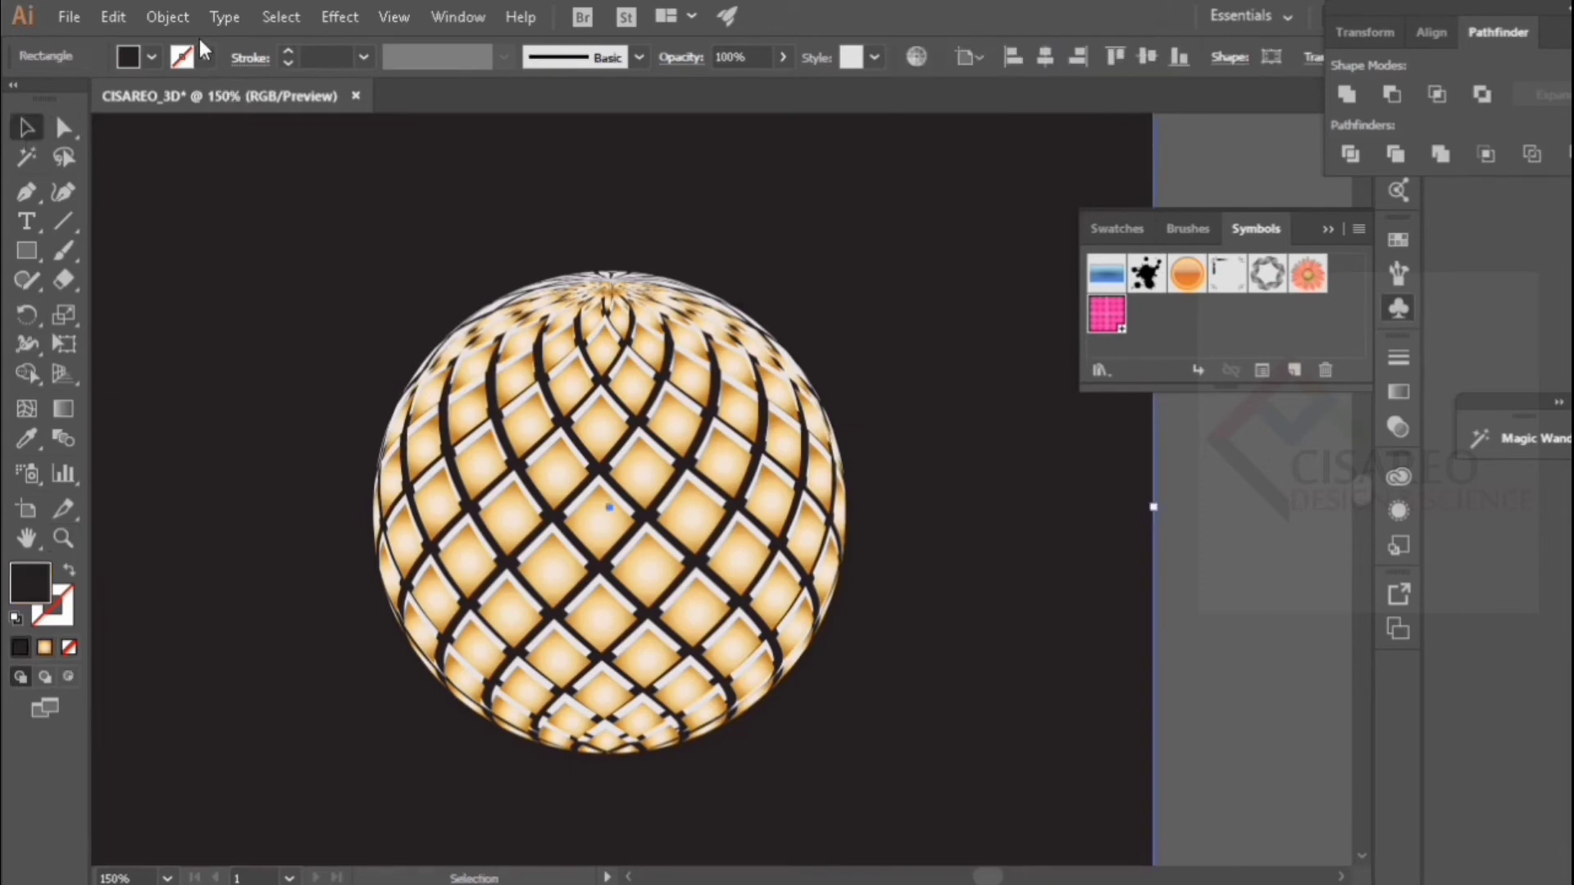
left_click(182, 17)
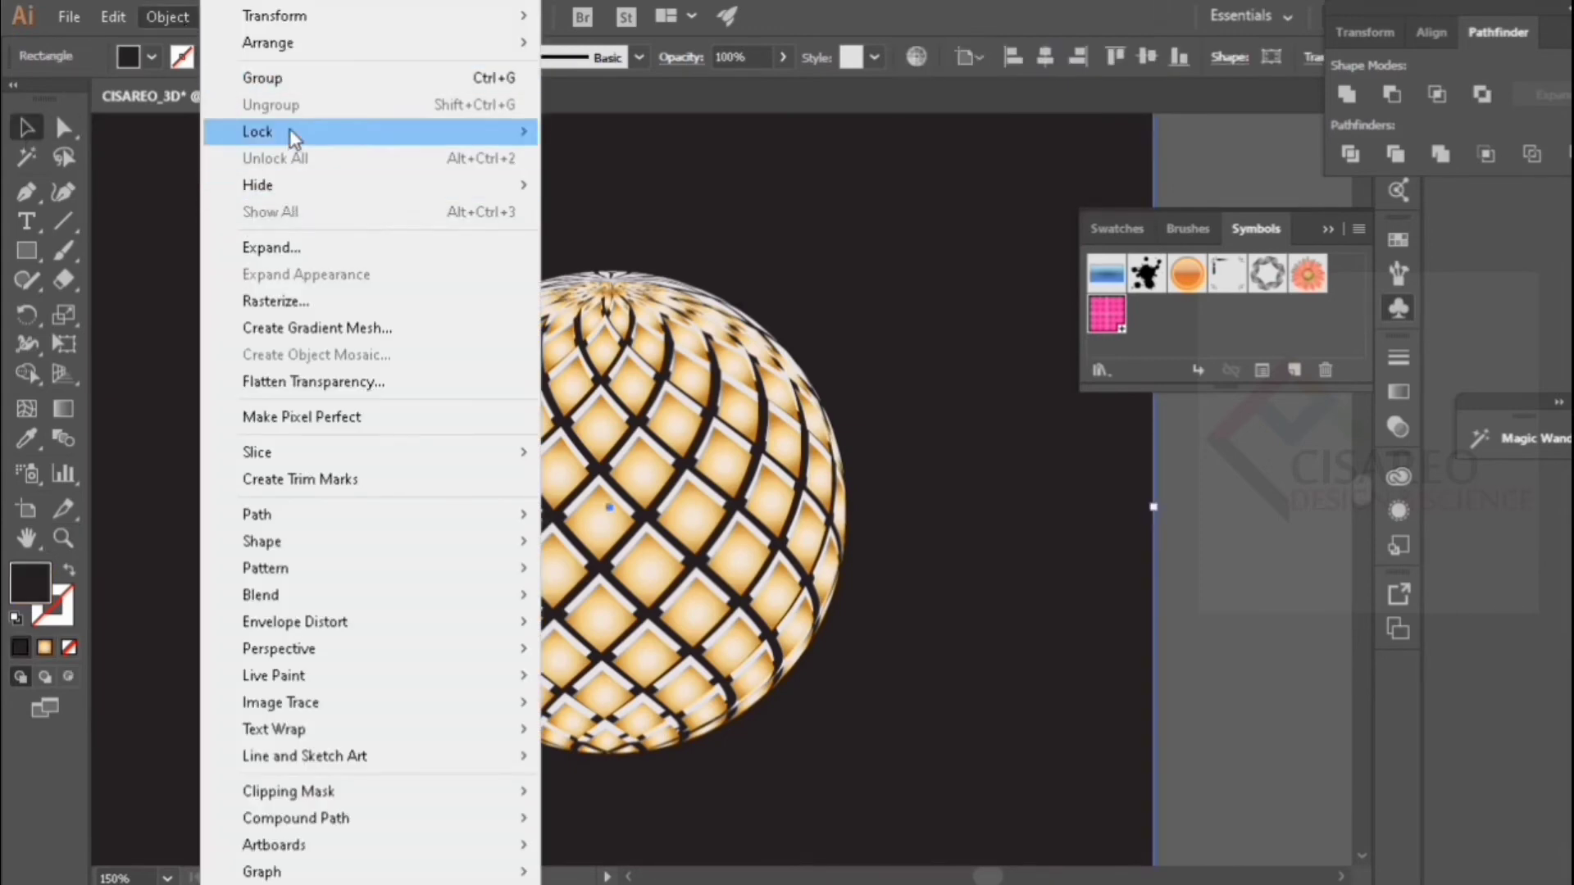
mouse_move(258, 132)
left_click(607, 127)
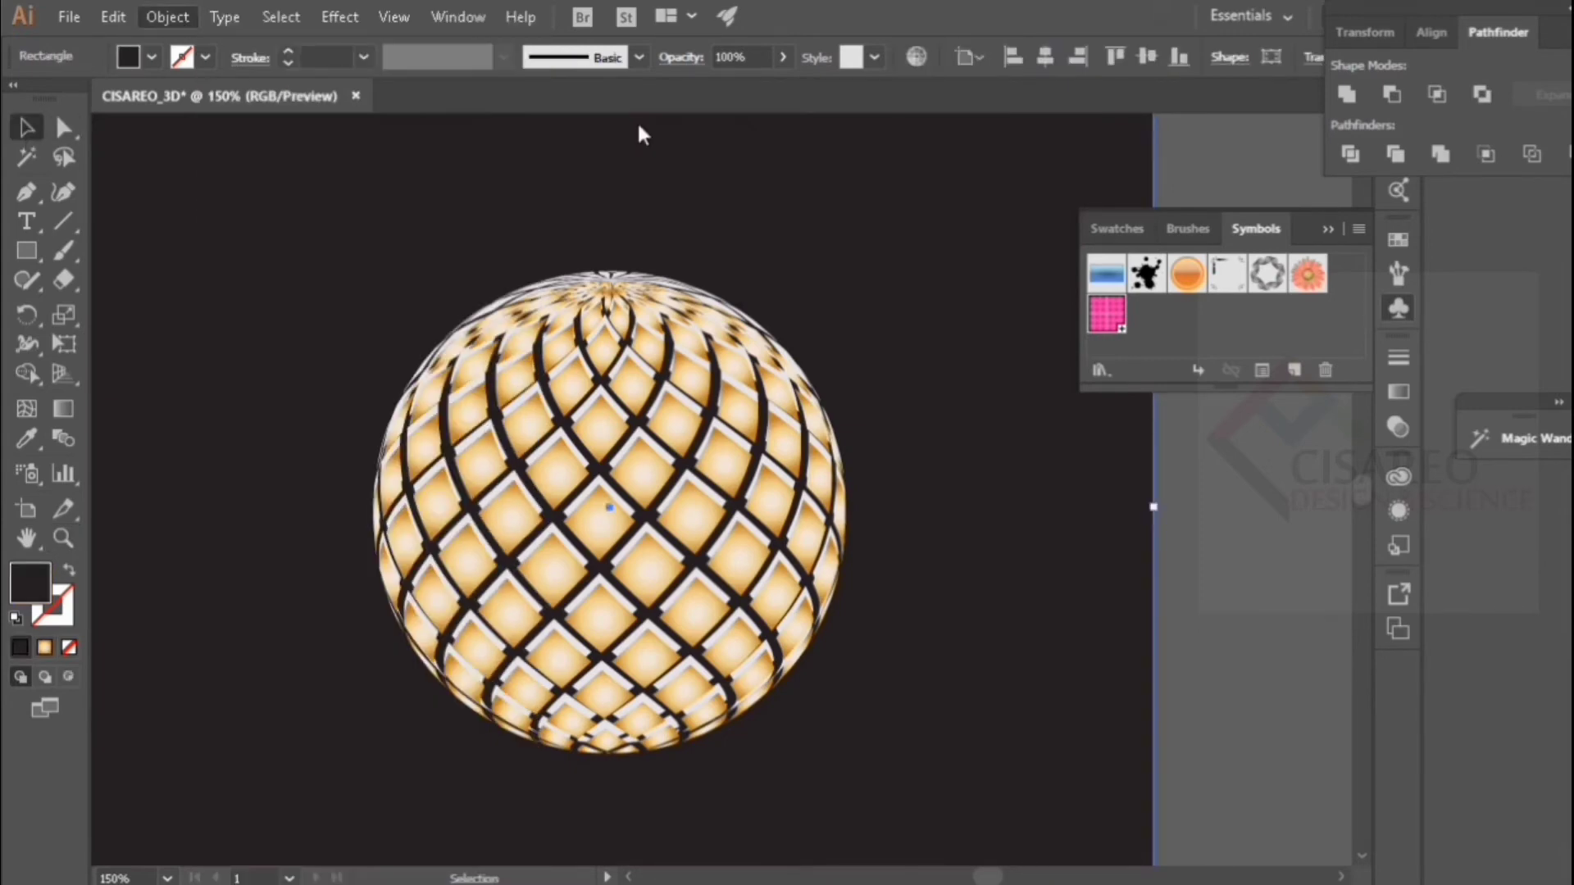
Step: Nudge the gold sphere group up three arrow-key steps
left_click(579, 374)
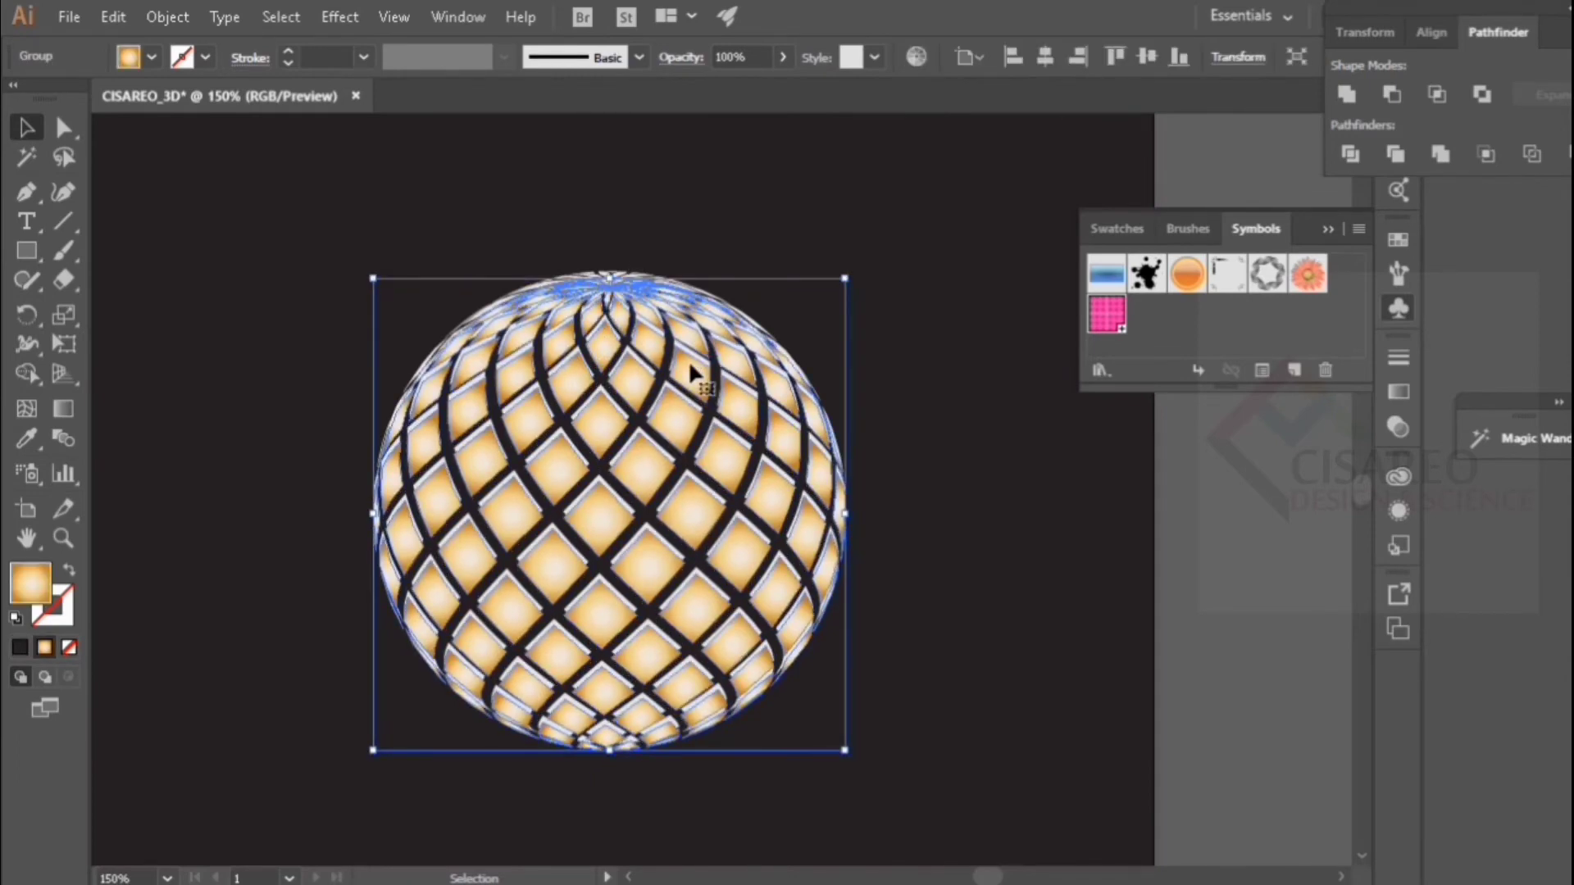
key("Up")
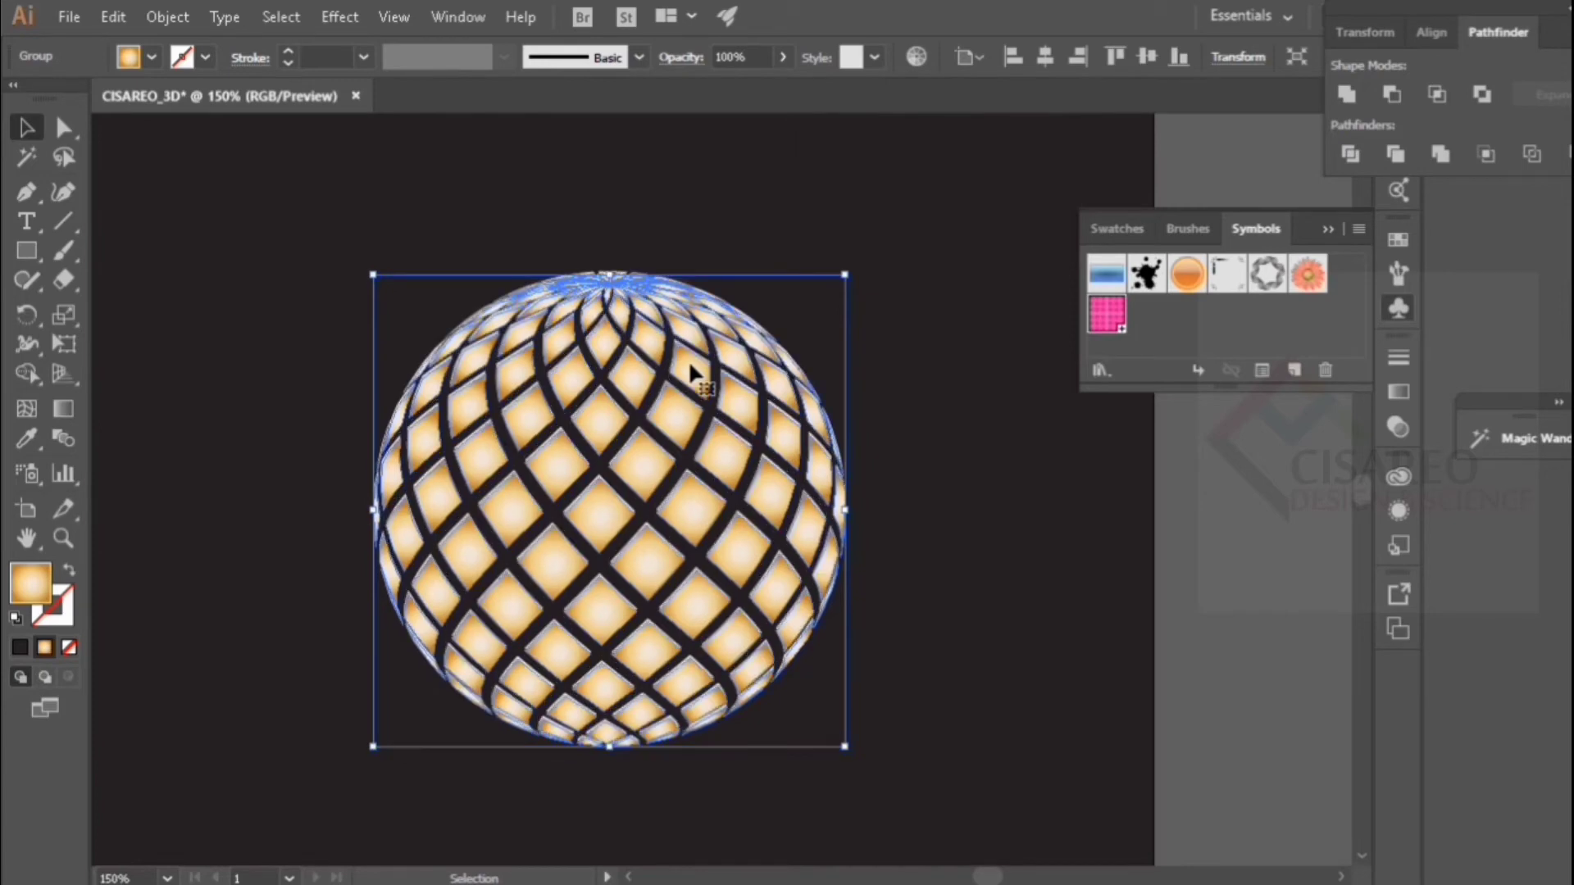
key("Up")
key("Up")
key("Up")
key("Up")
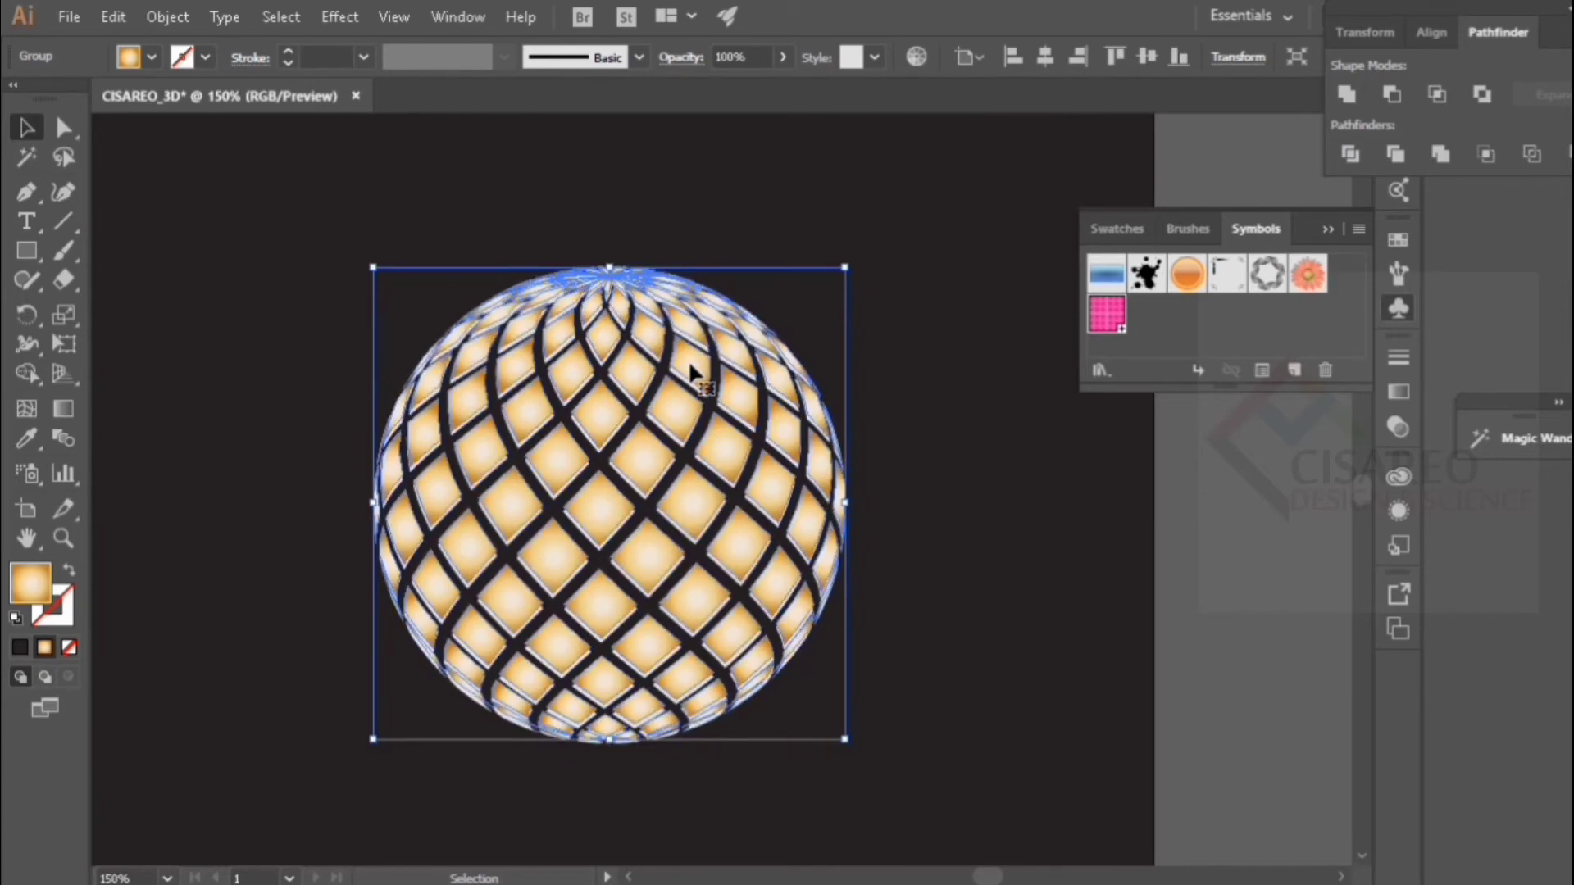
key("Up")
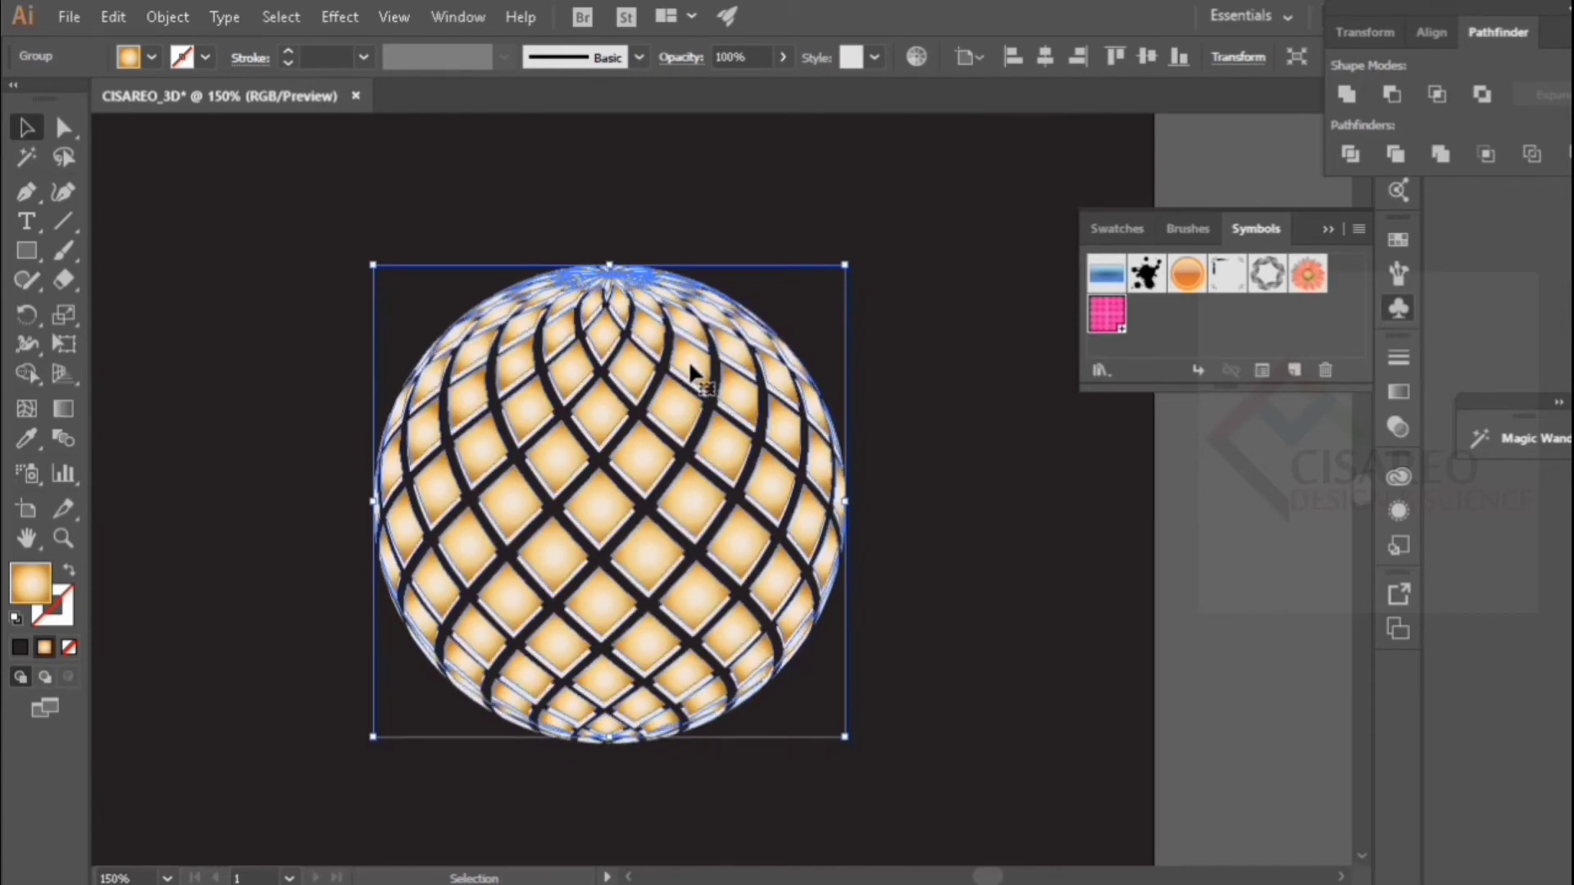
left_click(942, 525)
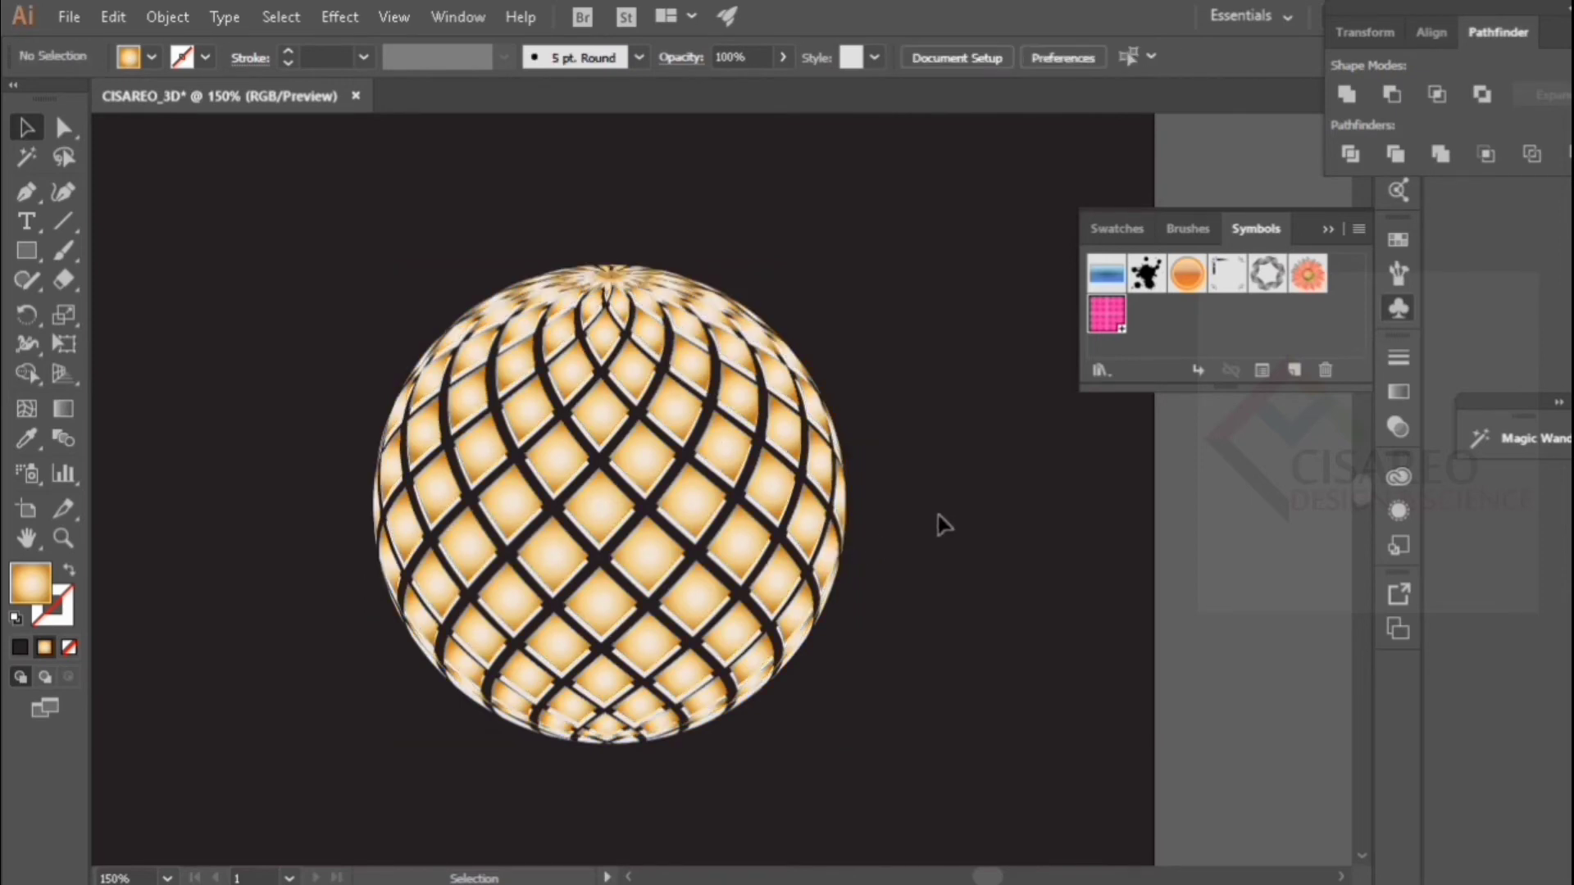
scroll(1044, 597, "down", 3)
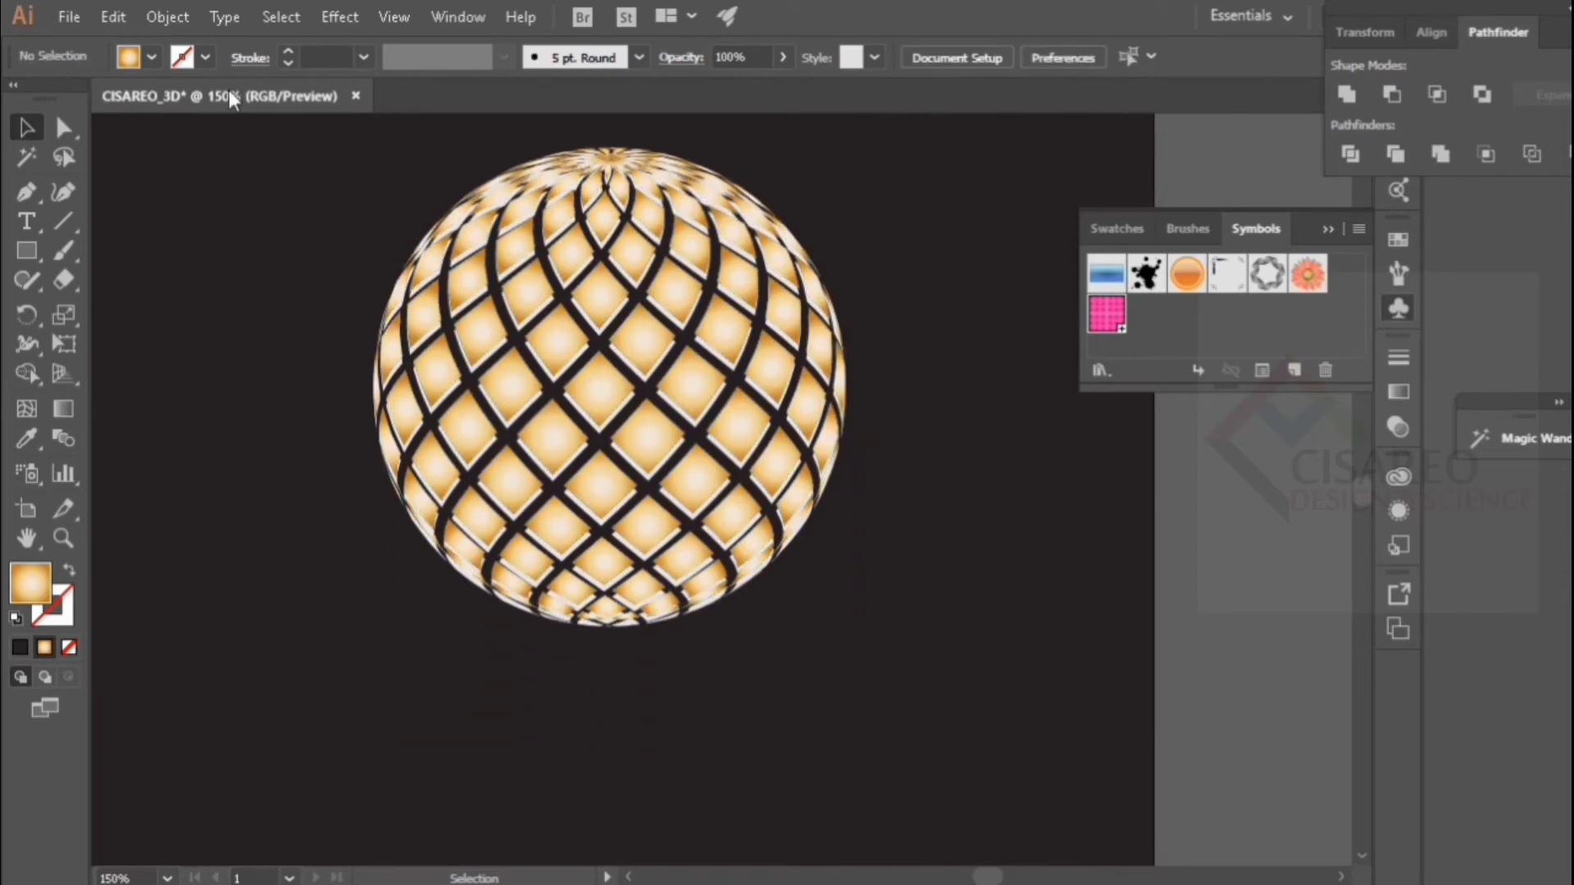
left_click(26, 253)
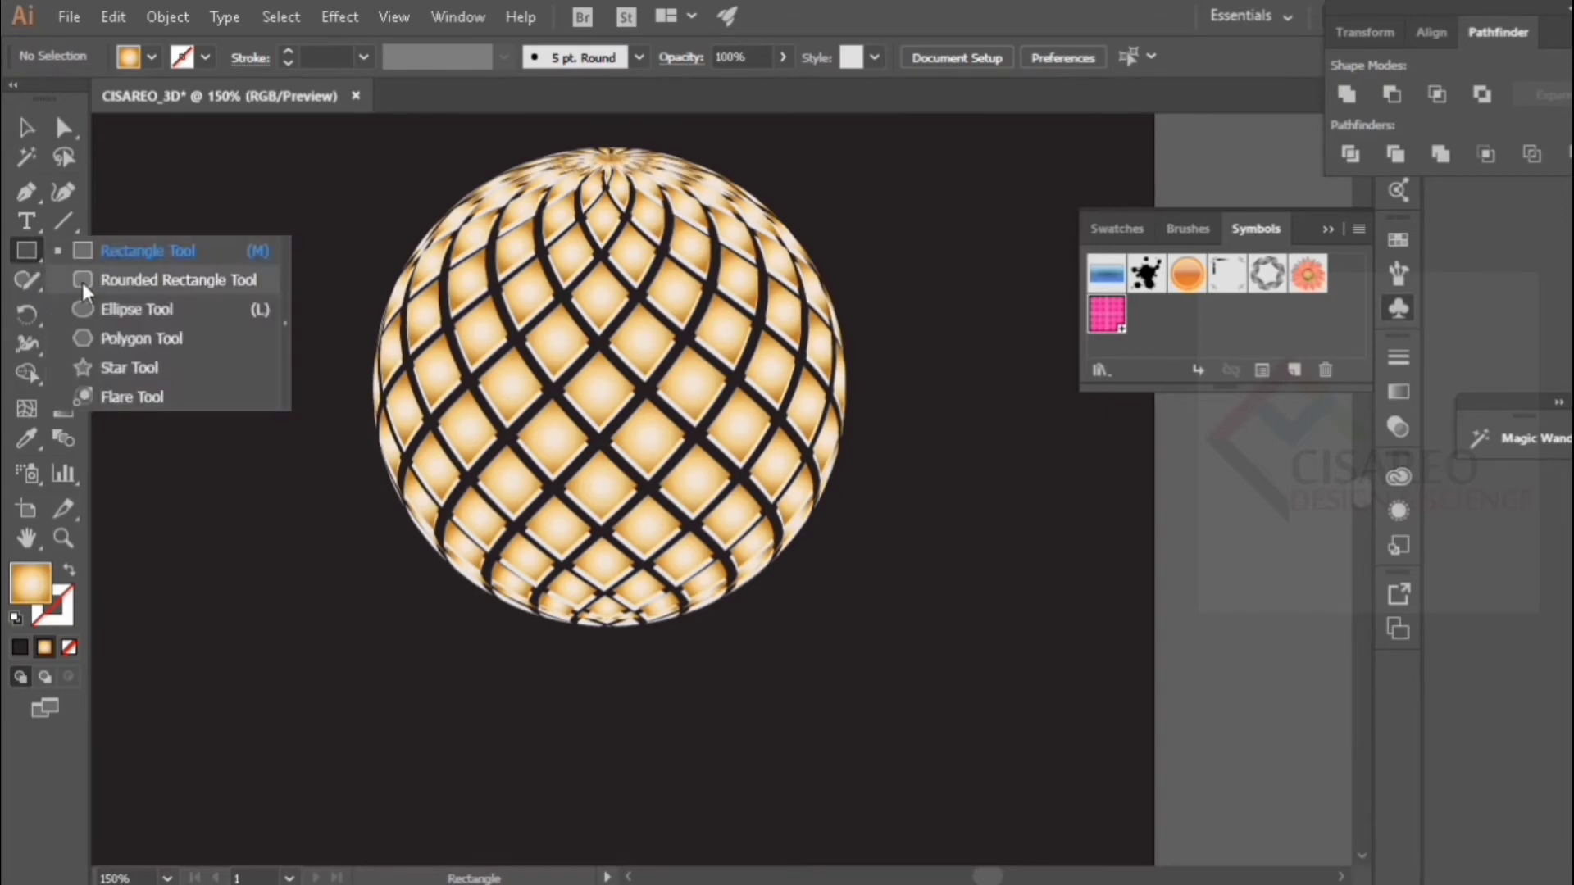
Step: Scroll the view and select the whole lattice sphere group
left_click(91, 309)
scroll(361, 585, "down", 1)
scroll(365, 578, "down", 2)
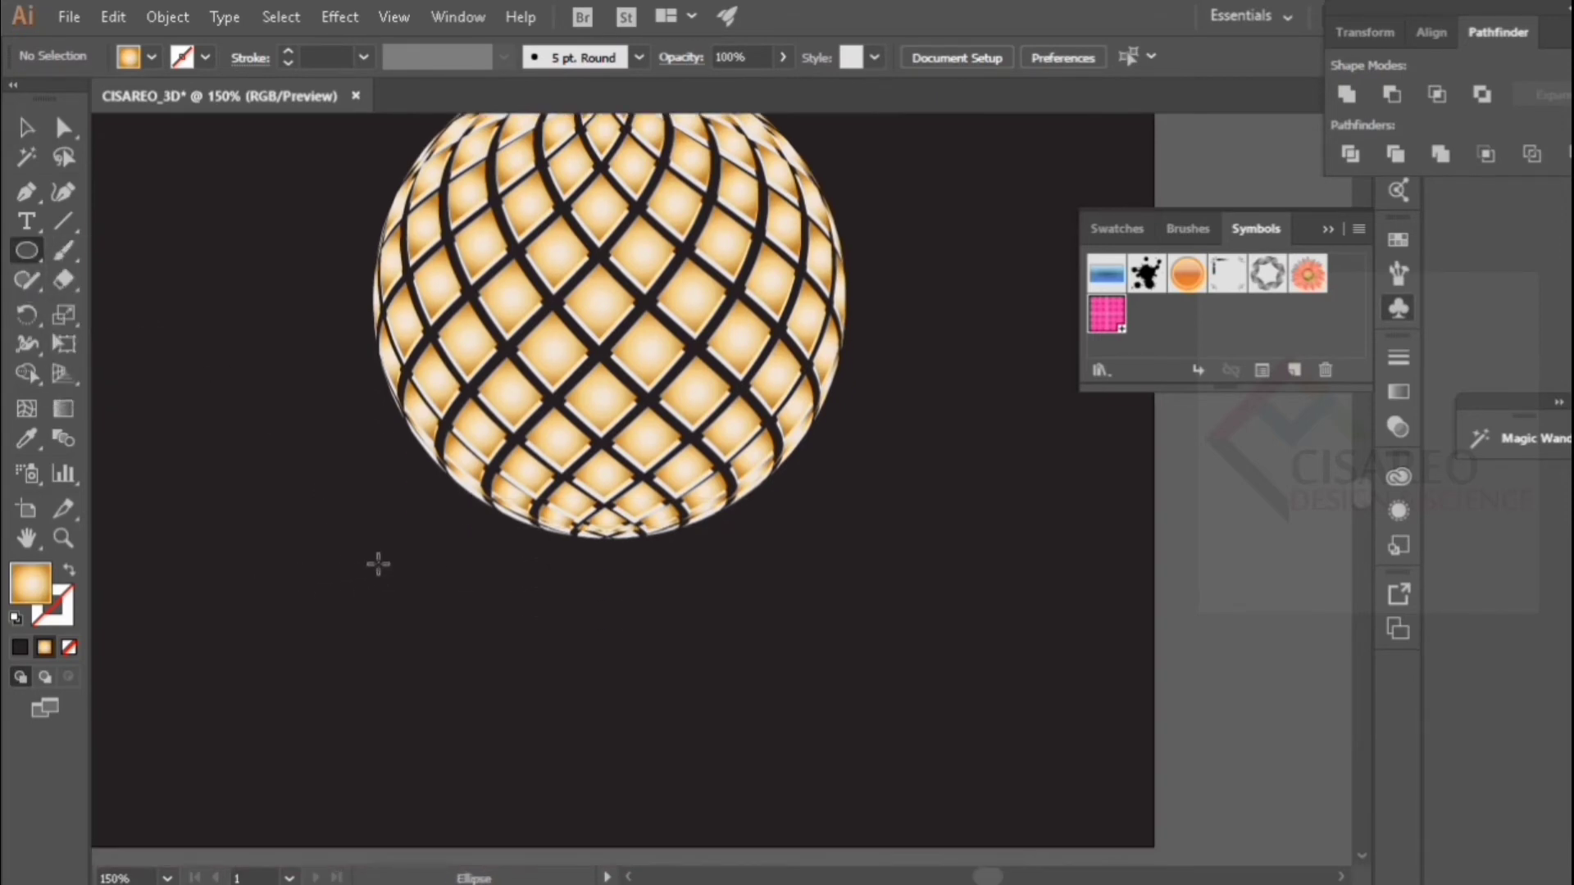
scroll(376, 545, "up", 2)
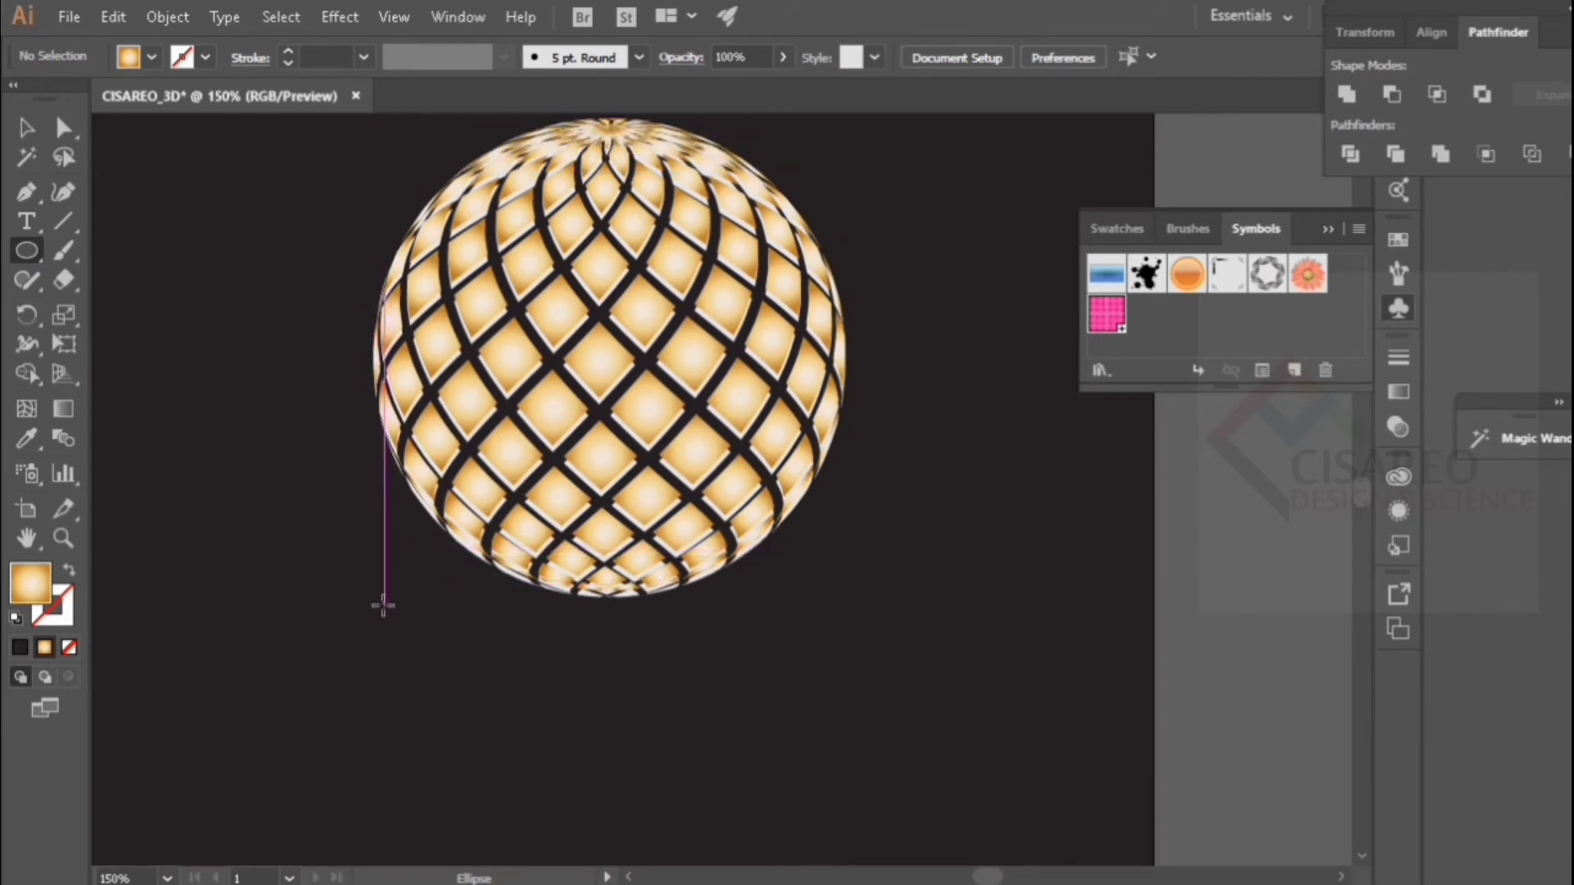
left_click(25, 127)
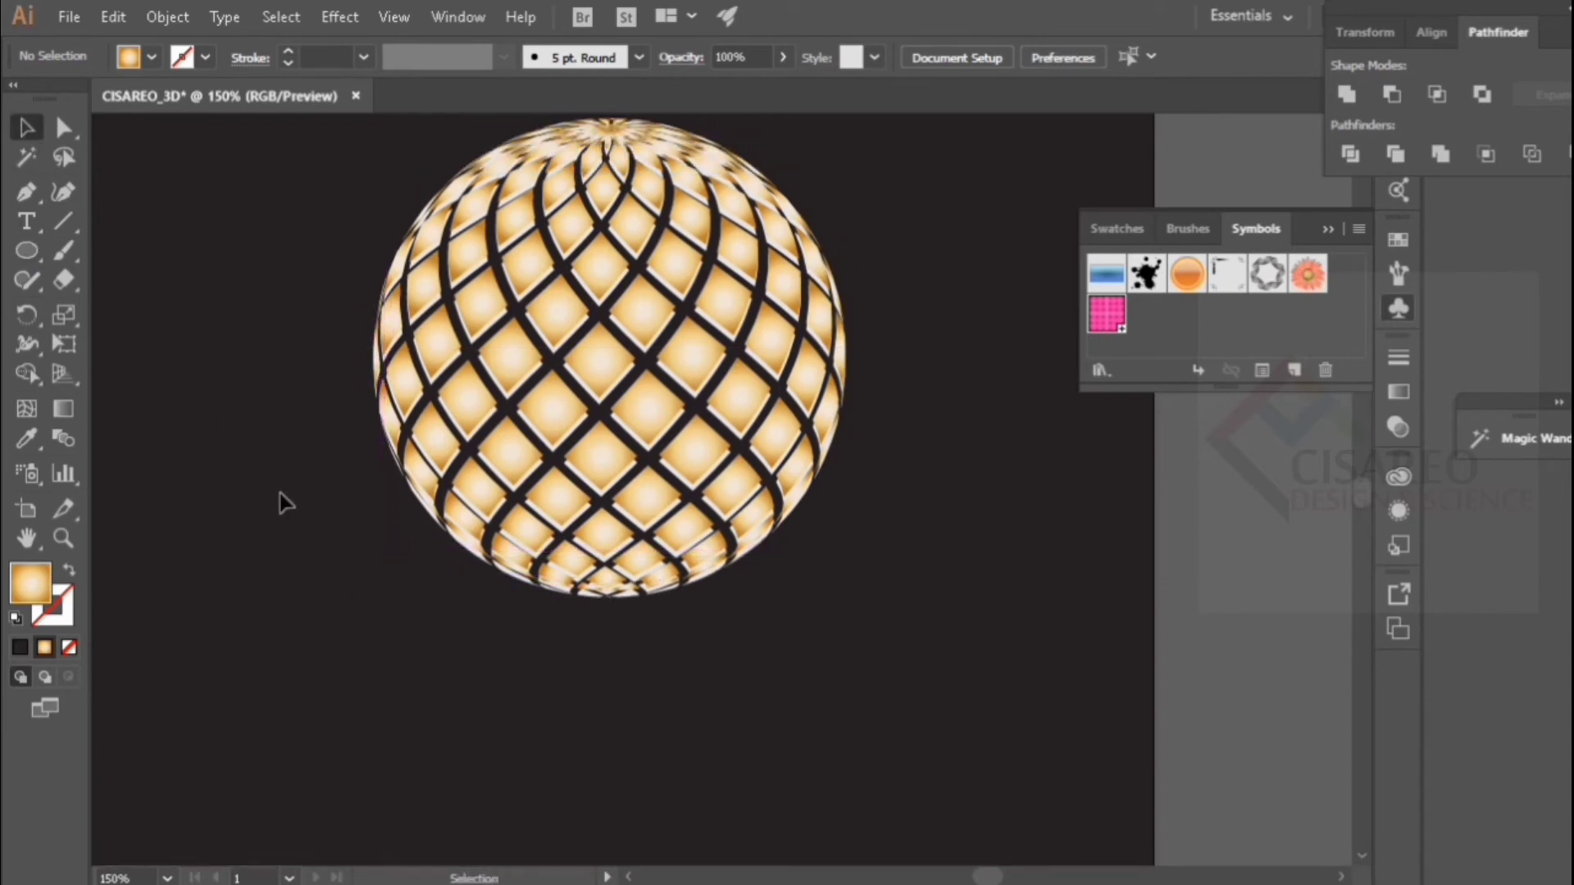
scroll(279, 502, "up", 2)
left_click_drag(254, 237, 892, 596)
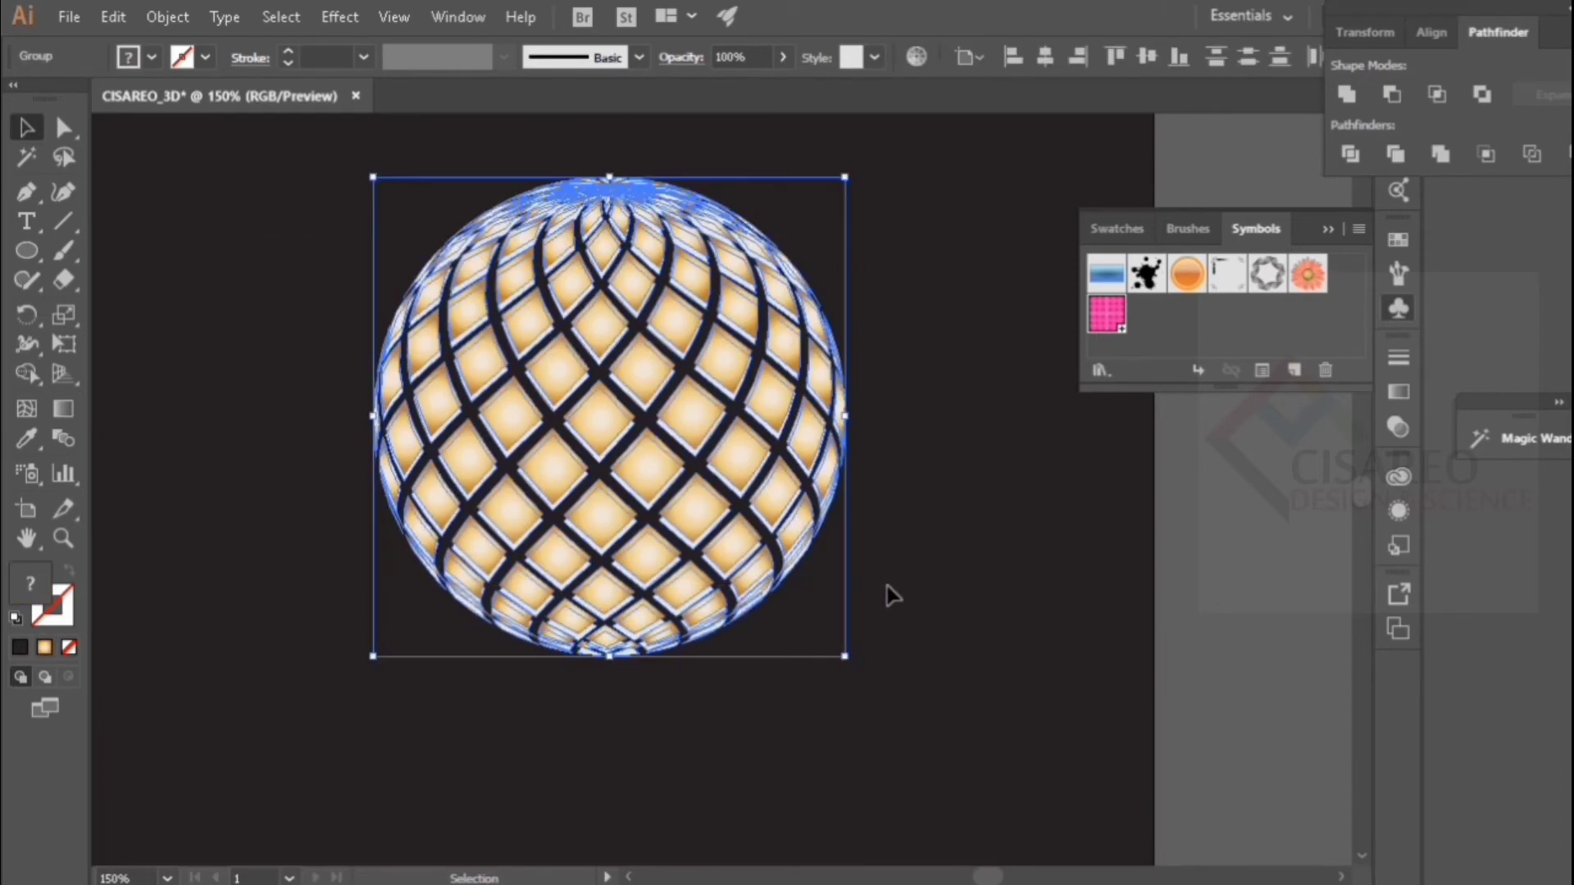
key("a")
key("v")
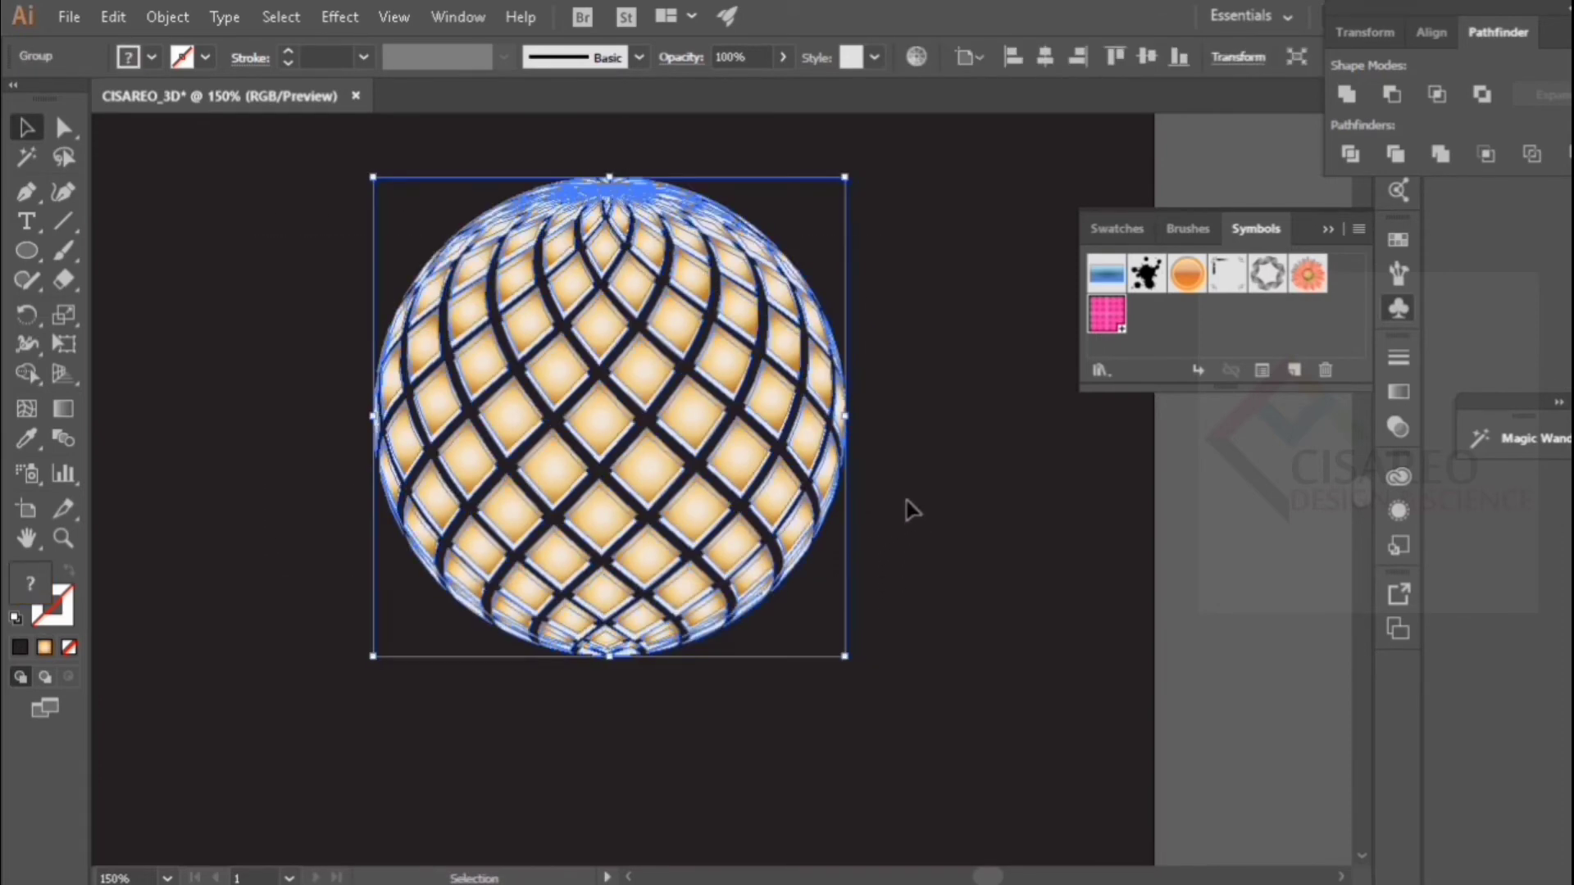
left_click(922, 504)
Step: Draw a flat black-filled ellipse beneath the sphere
left_click(18, 250)
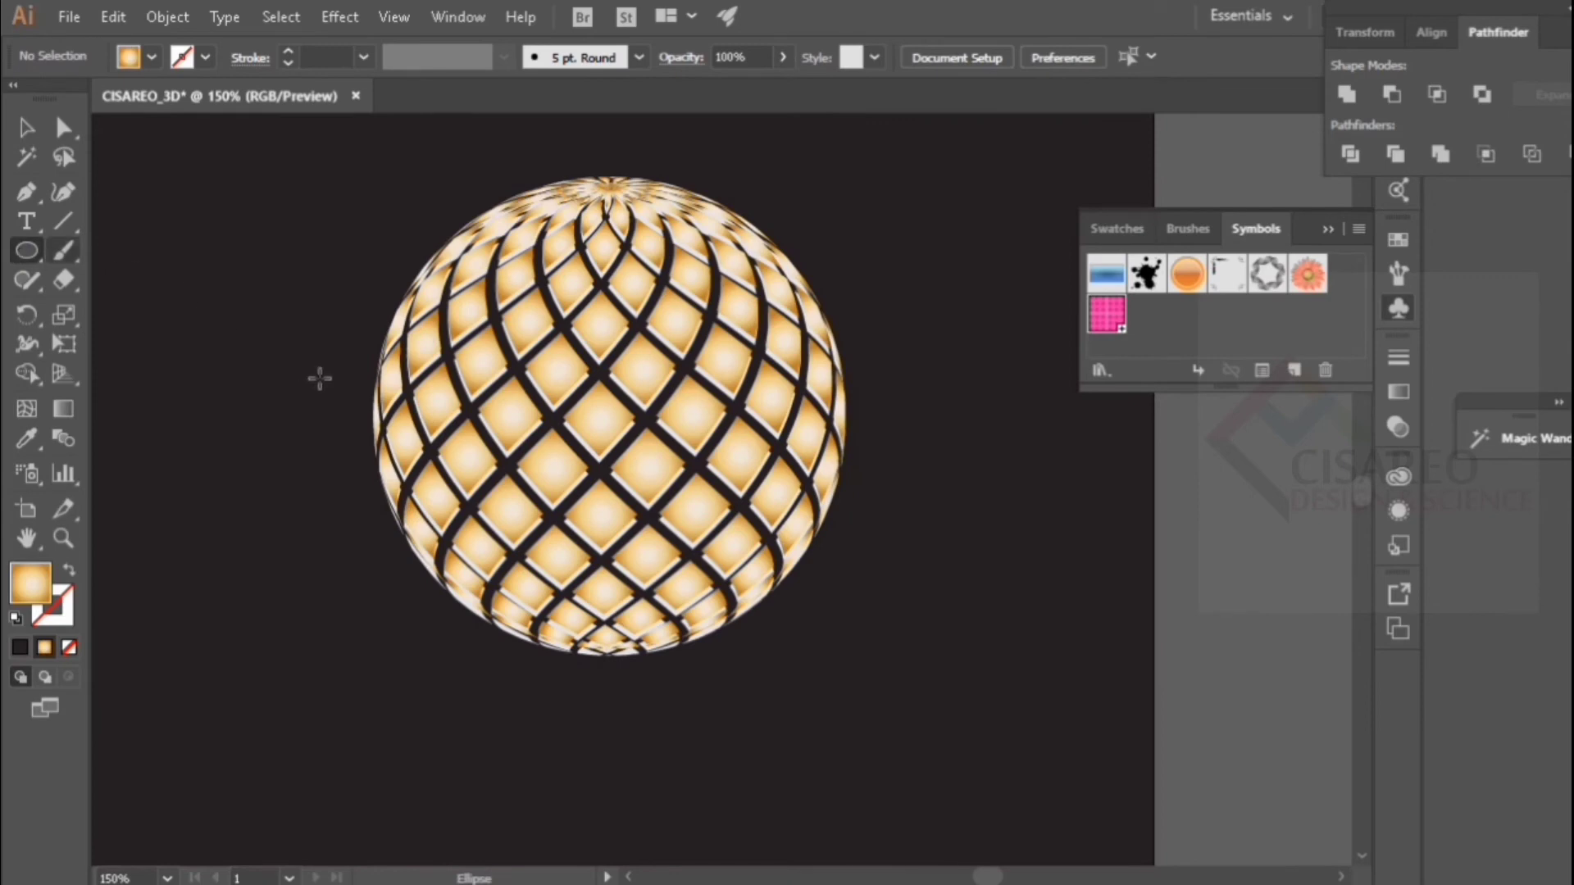
left_click(151, 57)
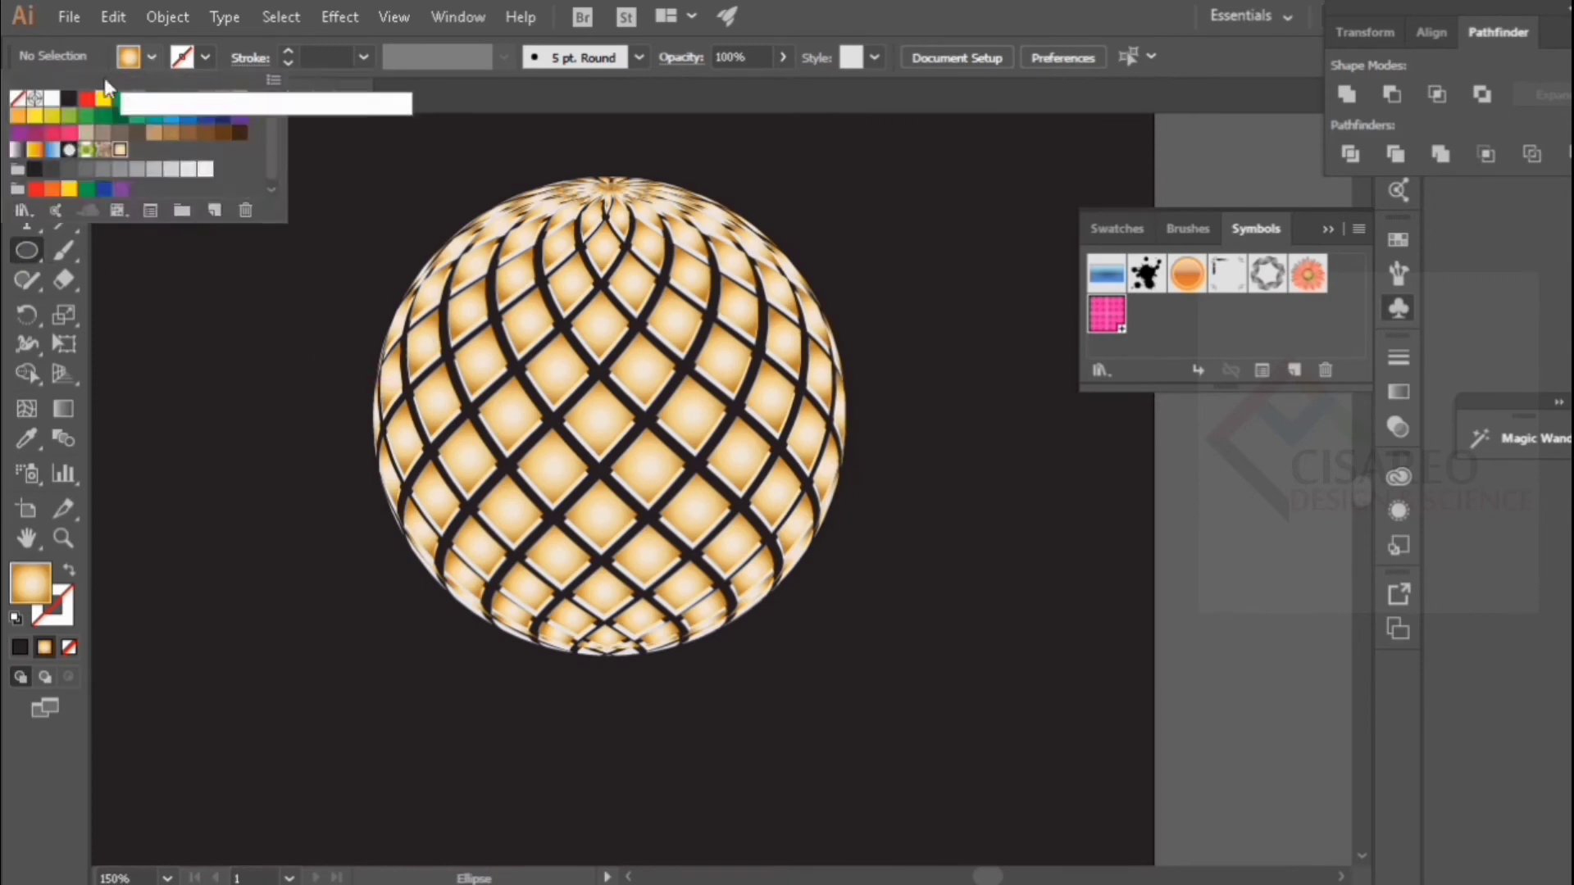
left_click(35, 98)
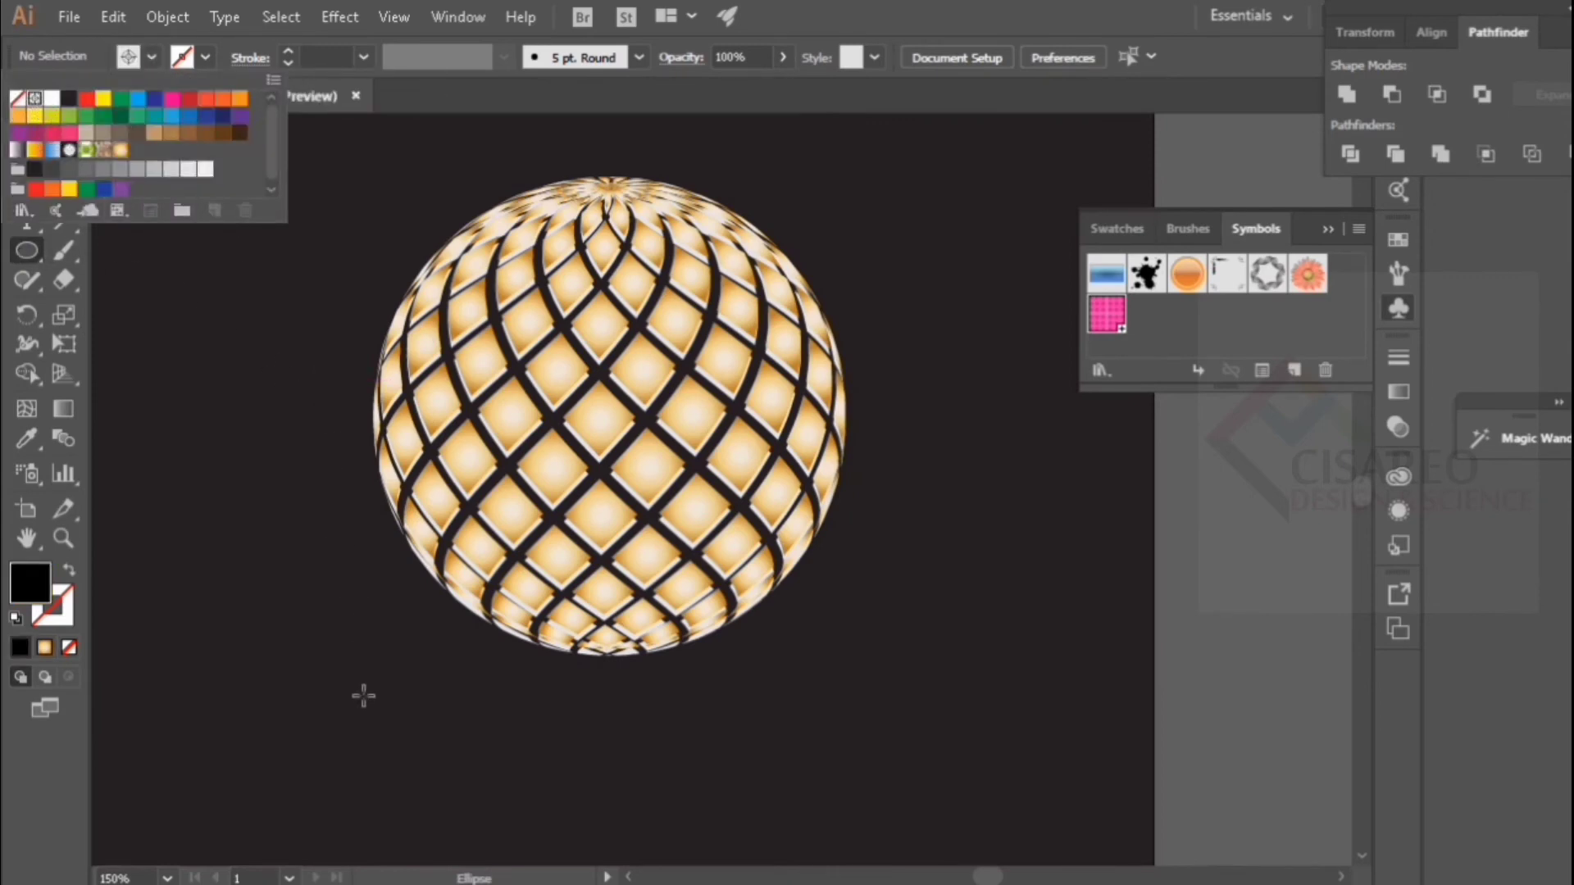
left_click(448, 625)
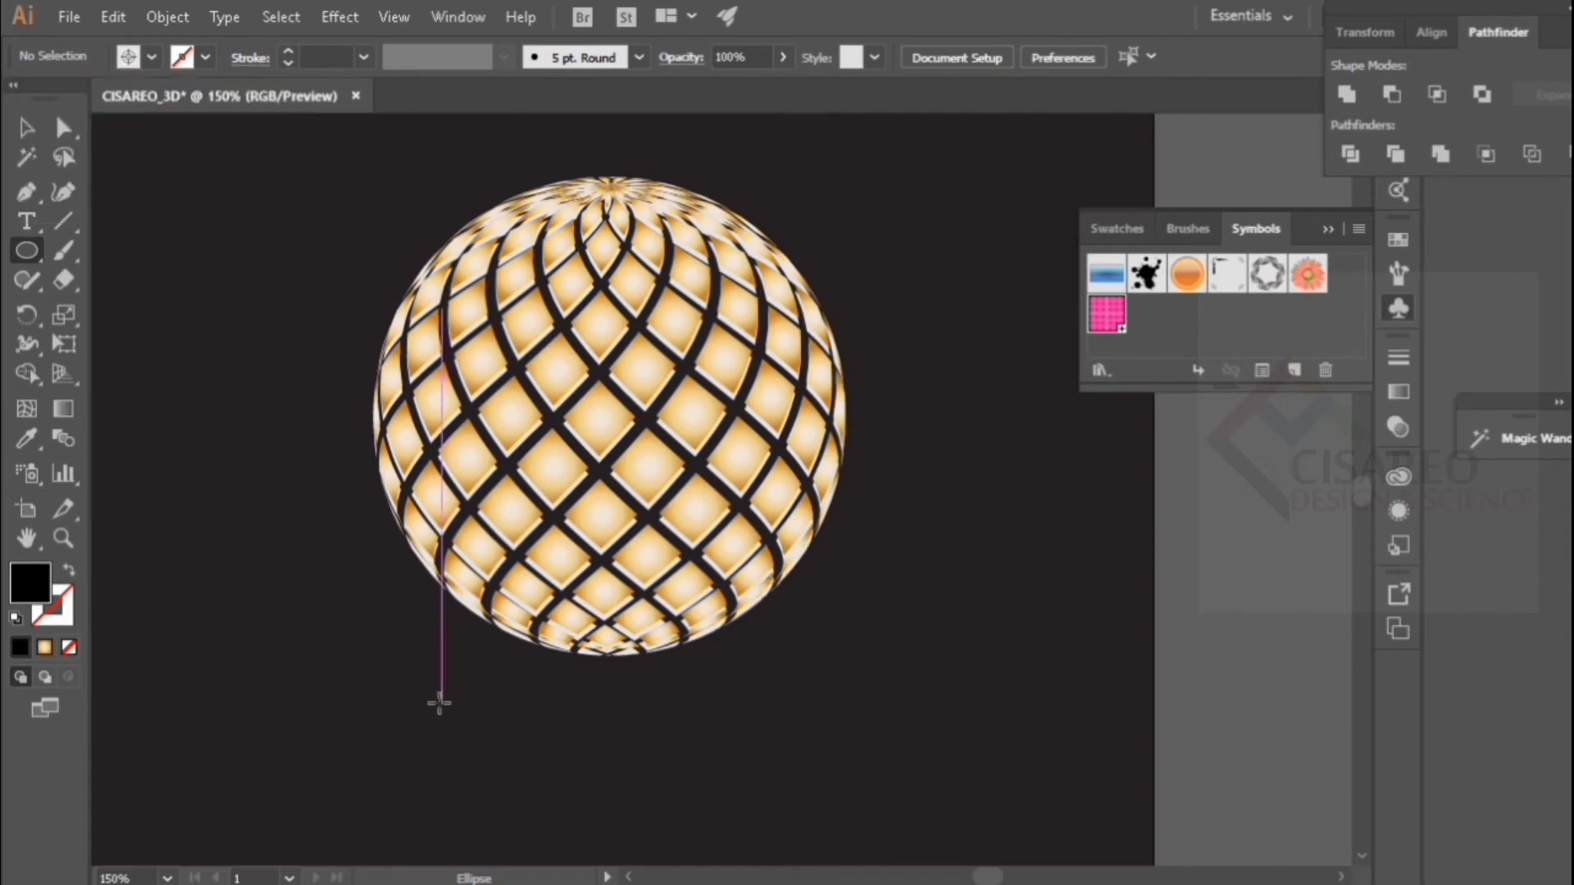
left_click_drag(440, 703, 881, 611)
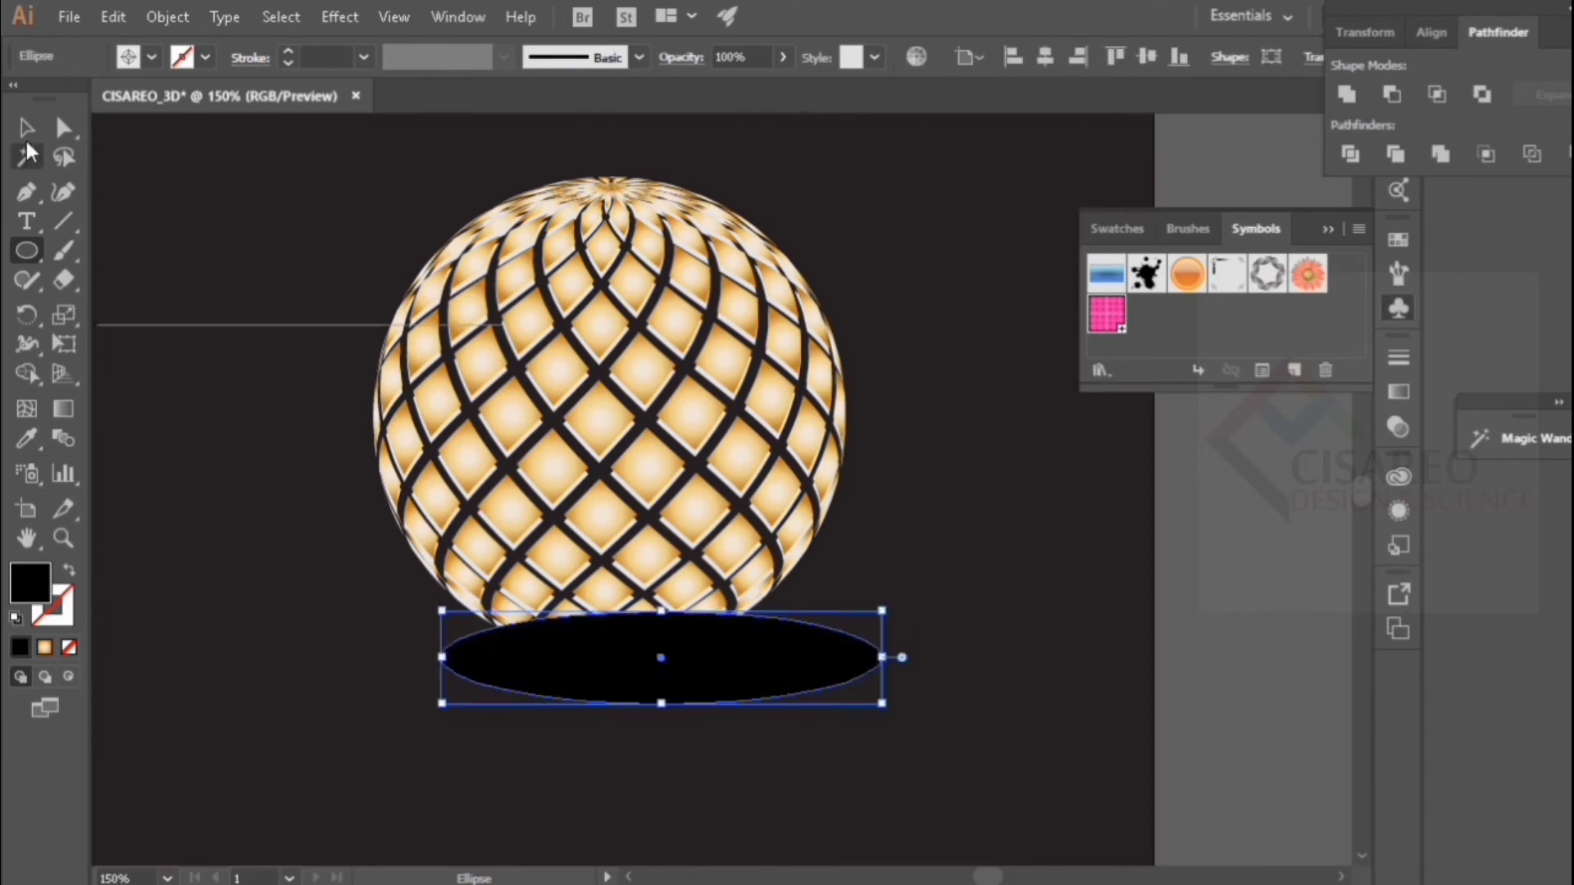
Step: Centre the ellipse horizontally and bring the lattice sphere in front of it
key("v")
left_click(1038, 61)
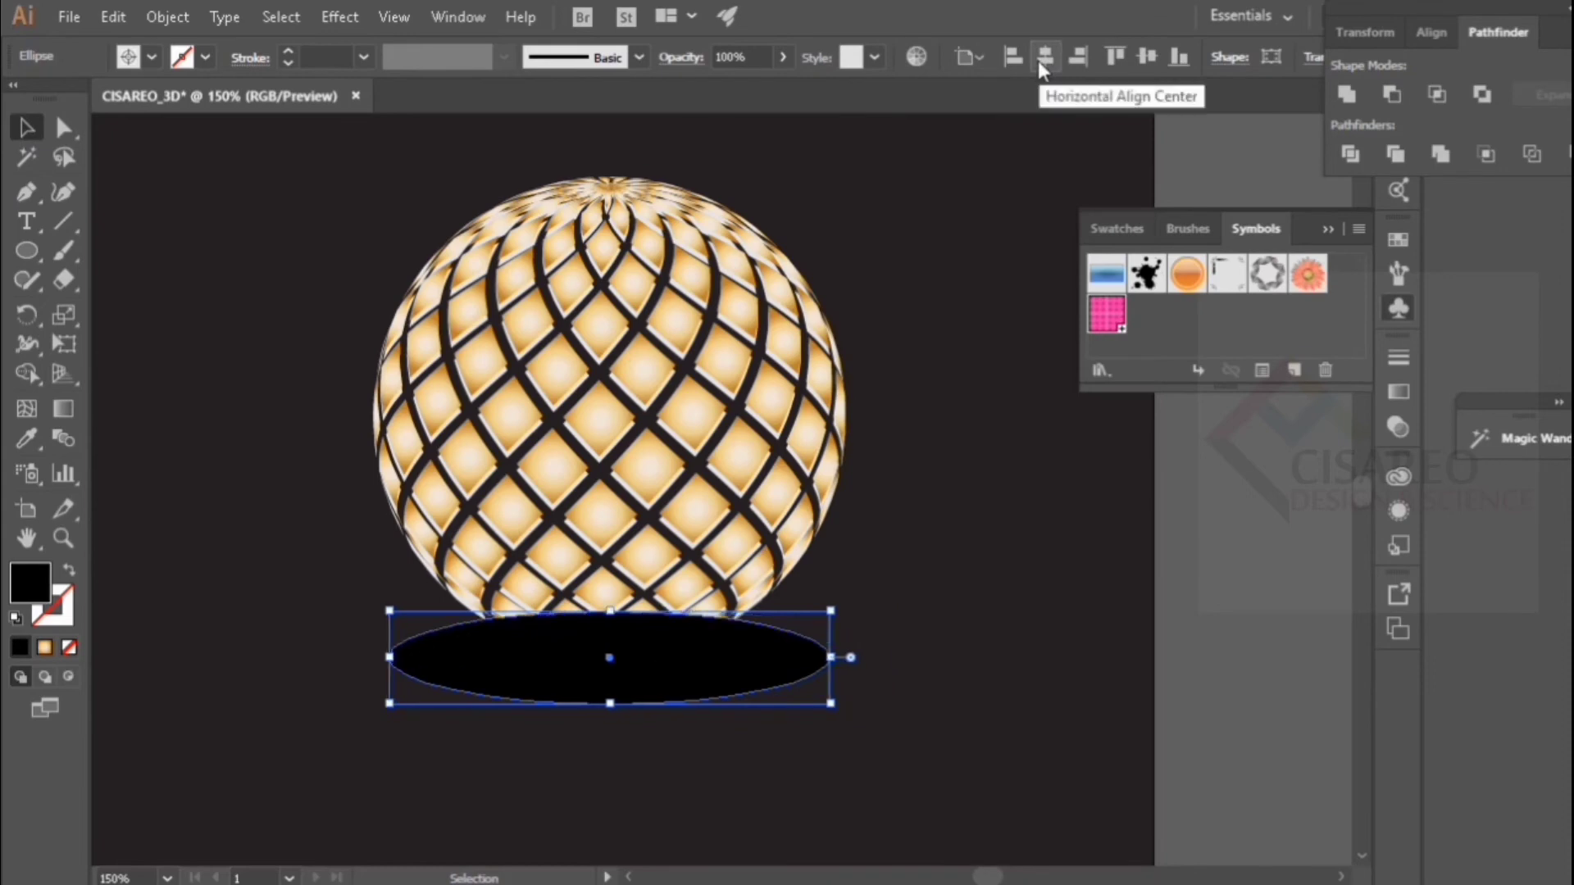
left_click(559, 278)
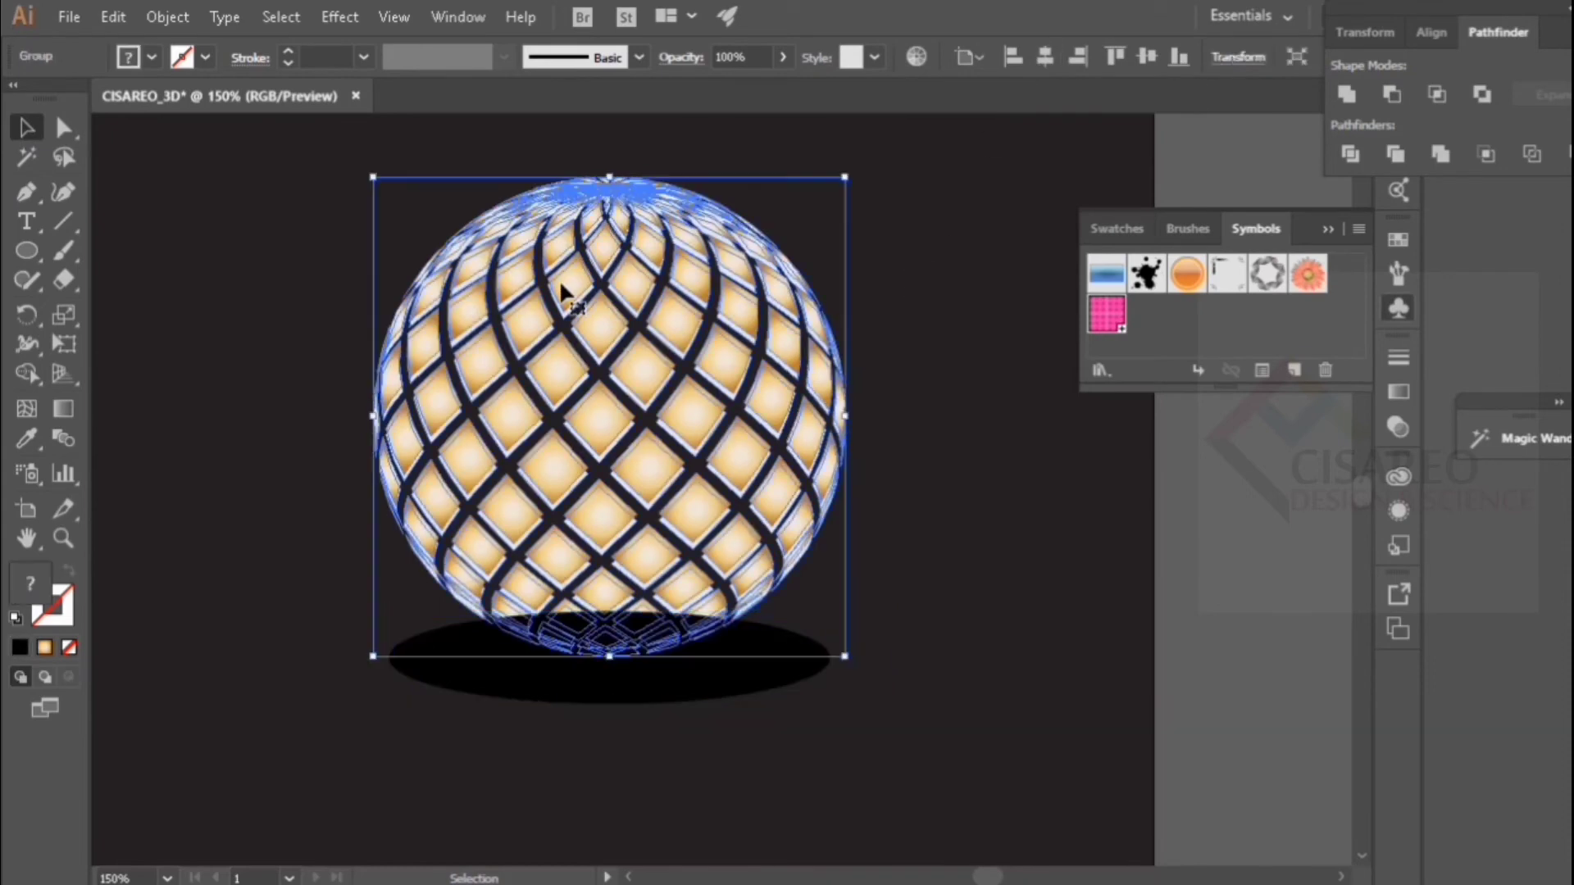
right_click(561, 282)
mouse_move(629, 523)
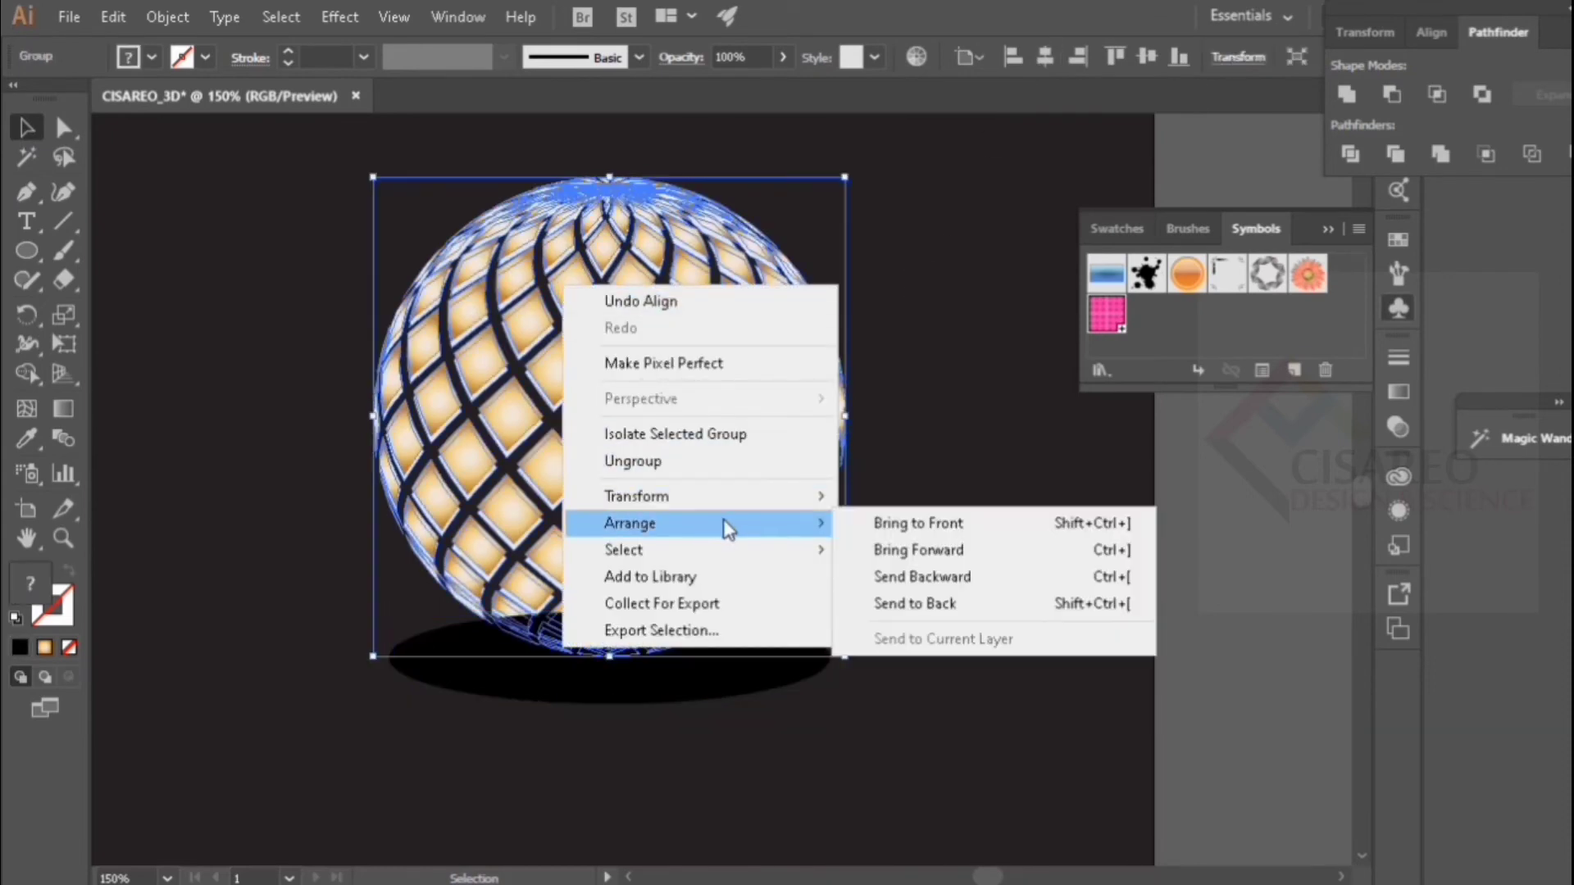
left_click(941, 520)
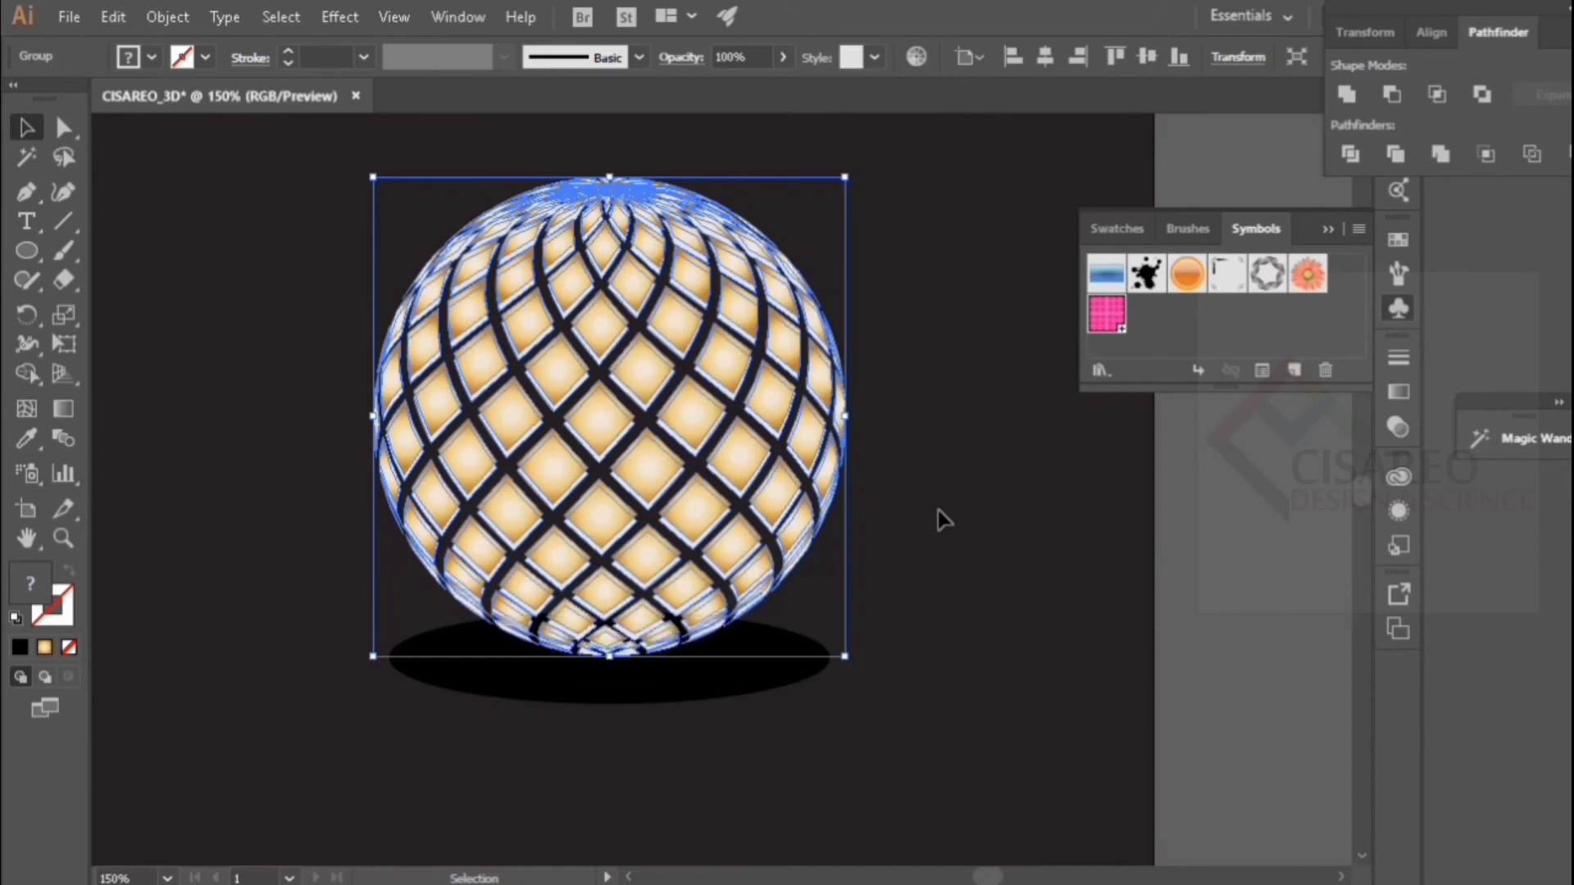
left_click(971, 463)
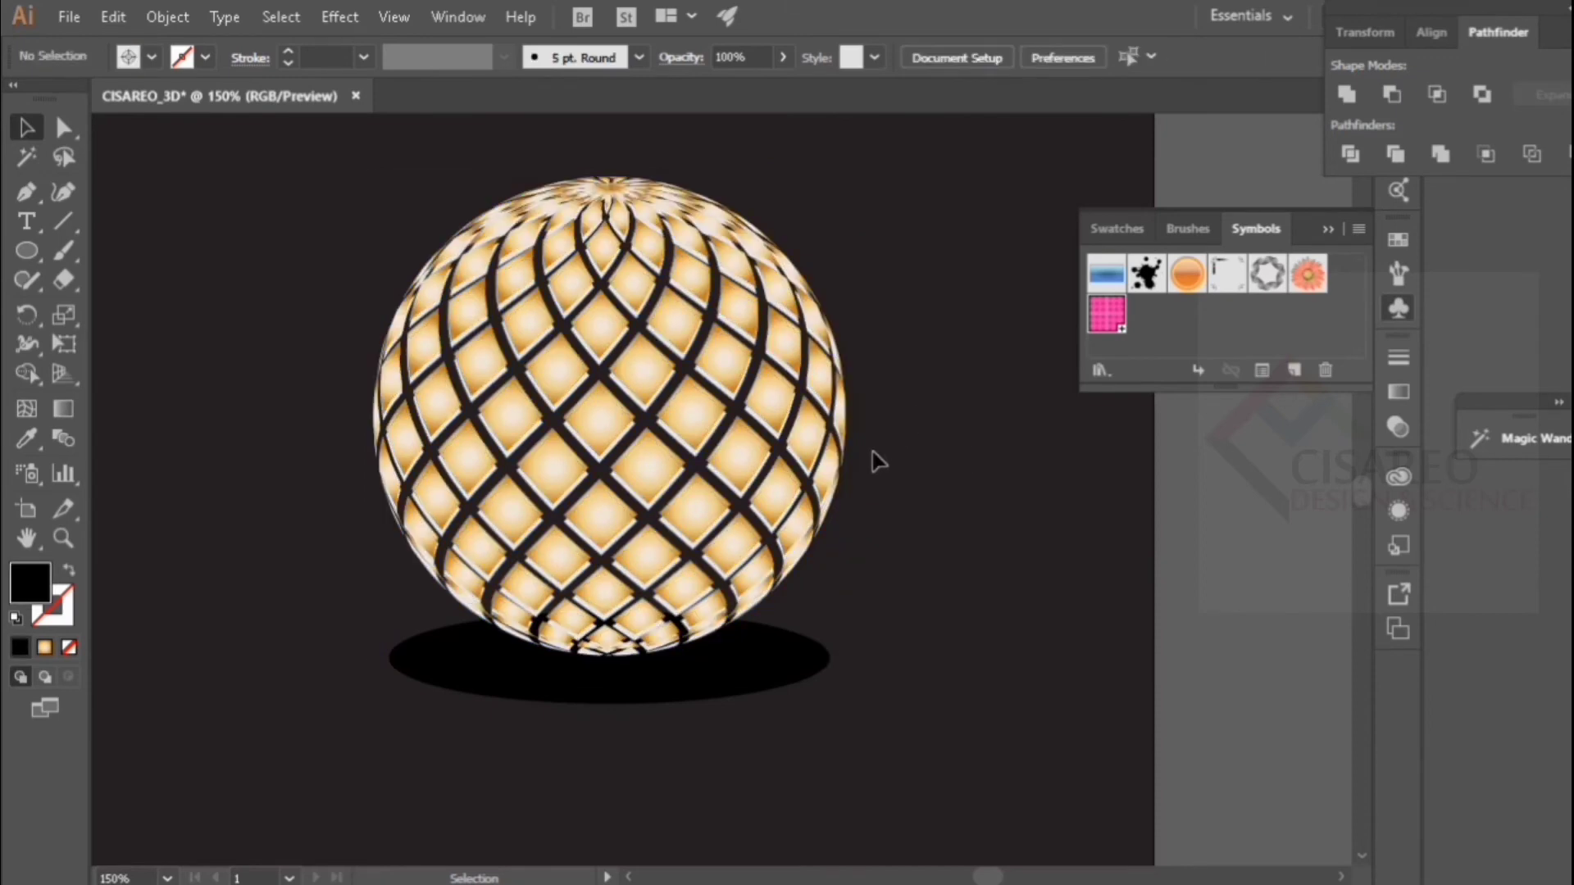
Step: Shrink the black ellipse narrower around its centre
left_click(797, 645)
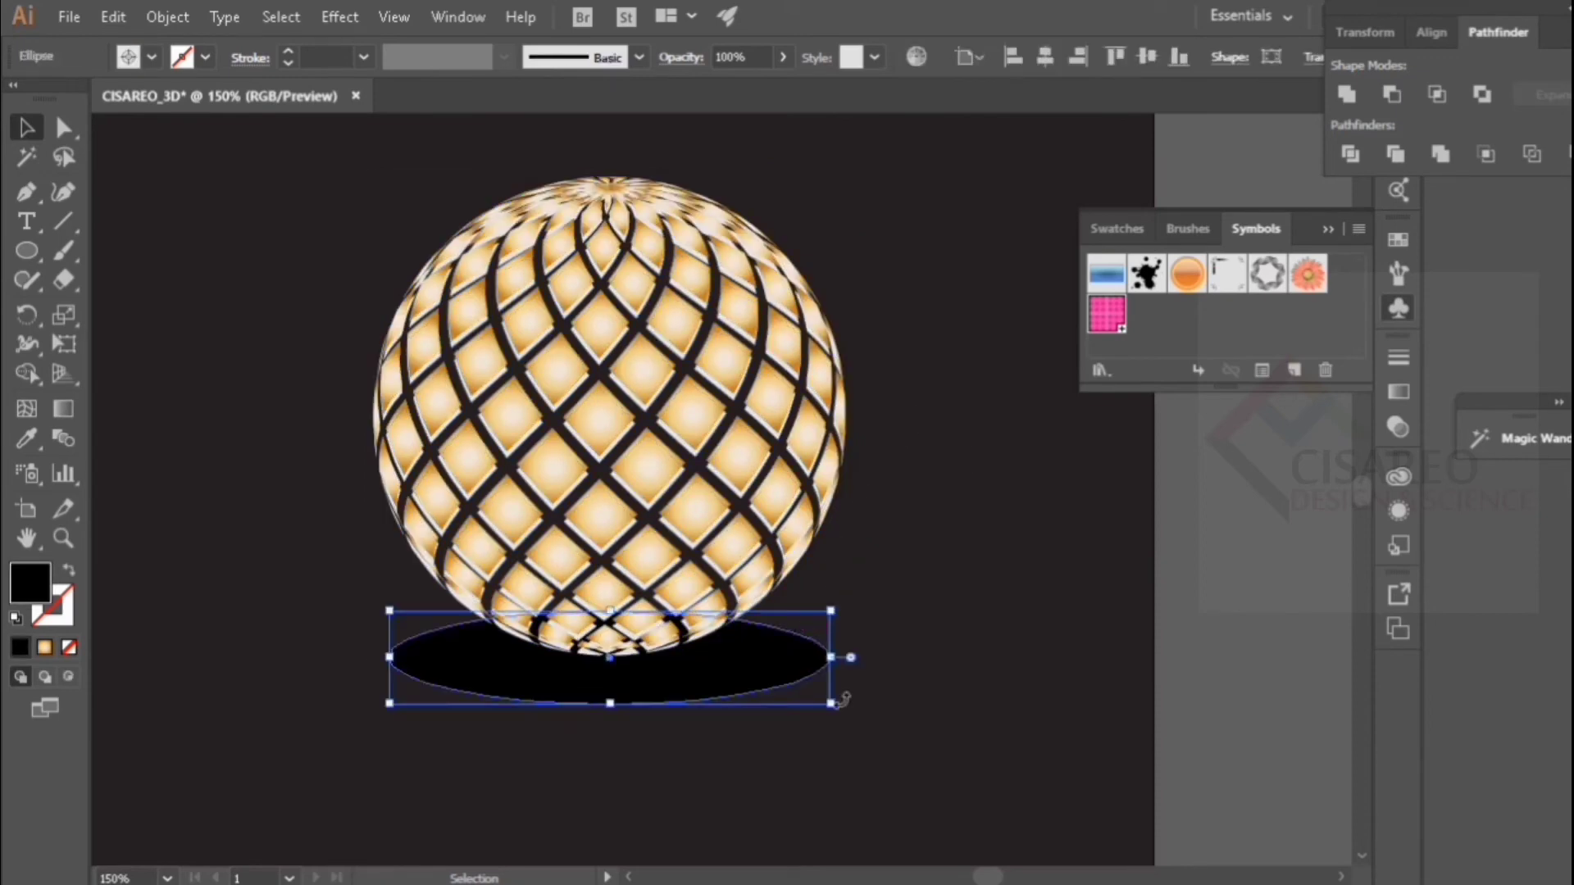
left_click(819, 632)
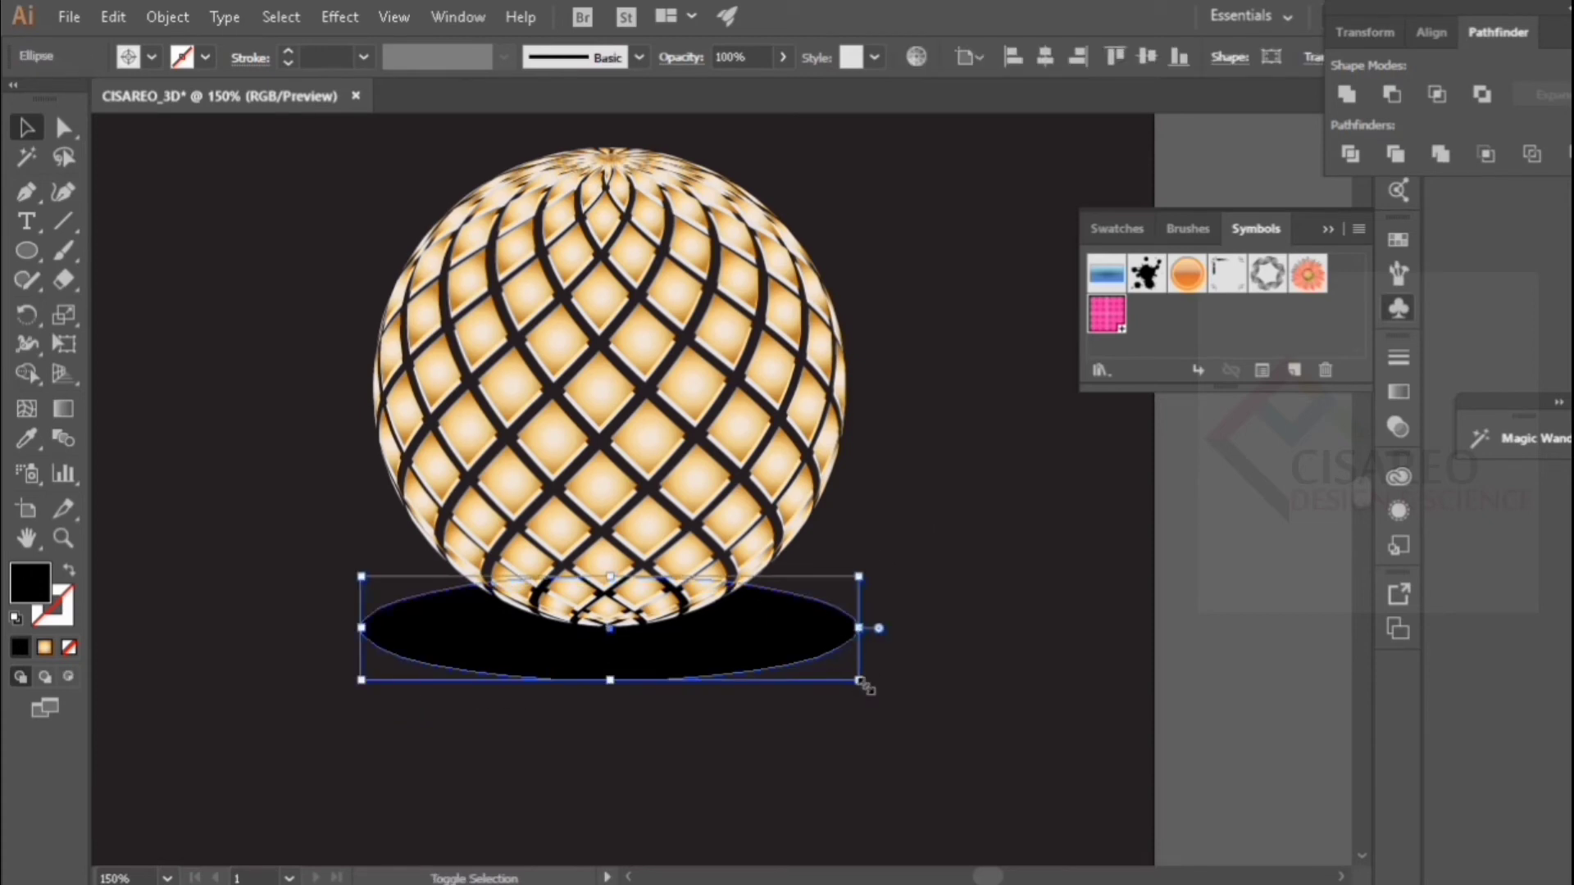
left_click_drag(859, 680, 854, 673)
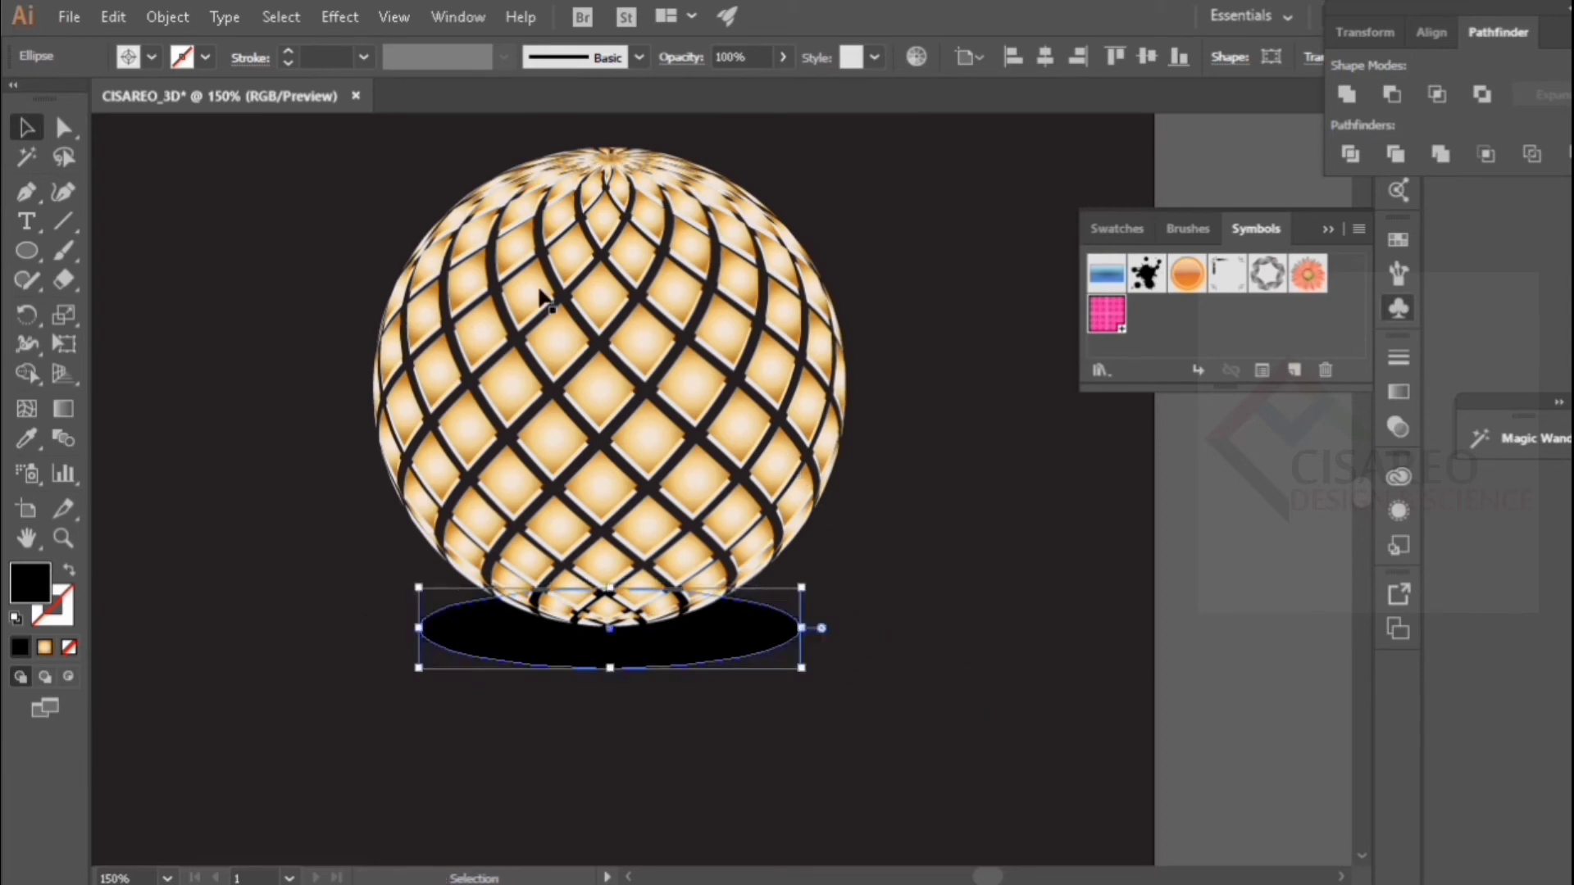
Step: Apply a 61.9 px Gaussian Blur to the black ellipse with Preview on
left_click(340, 20)
mouse_move(364, 424)
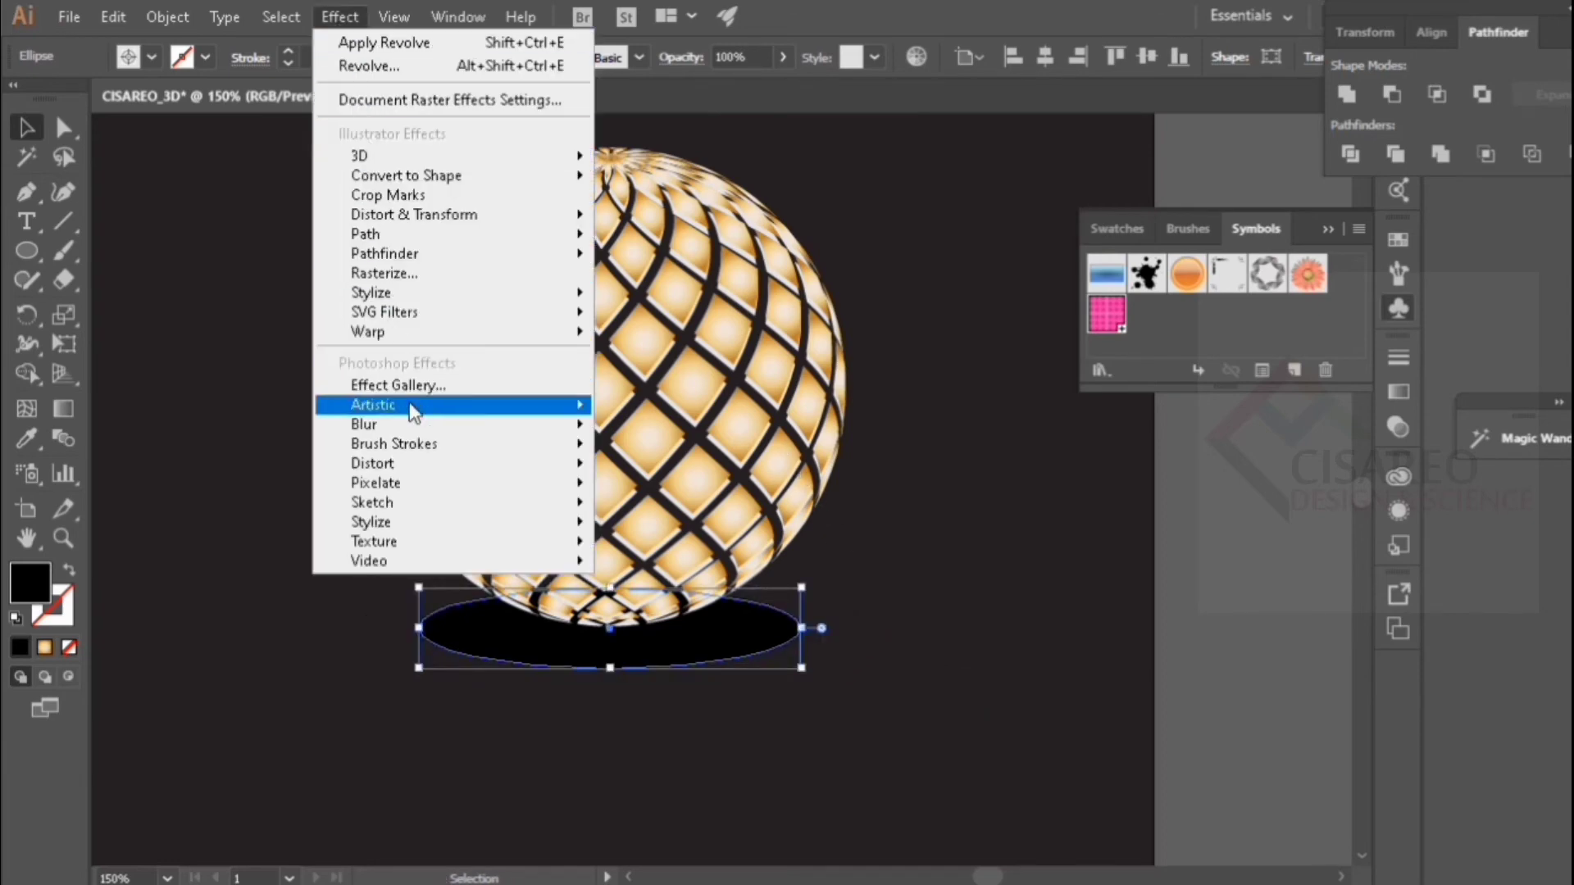
left_click(630, 427)
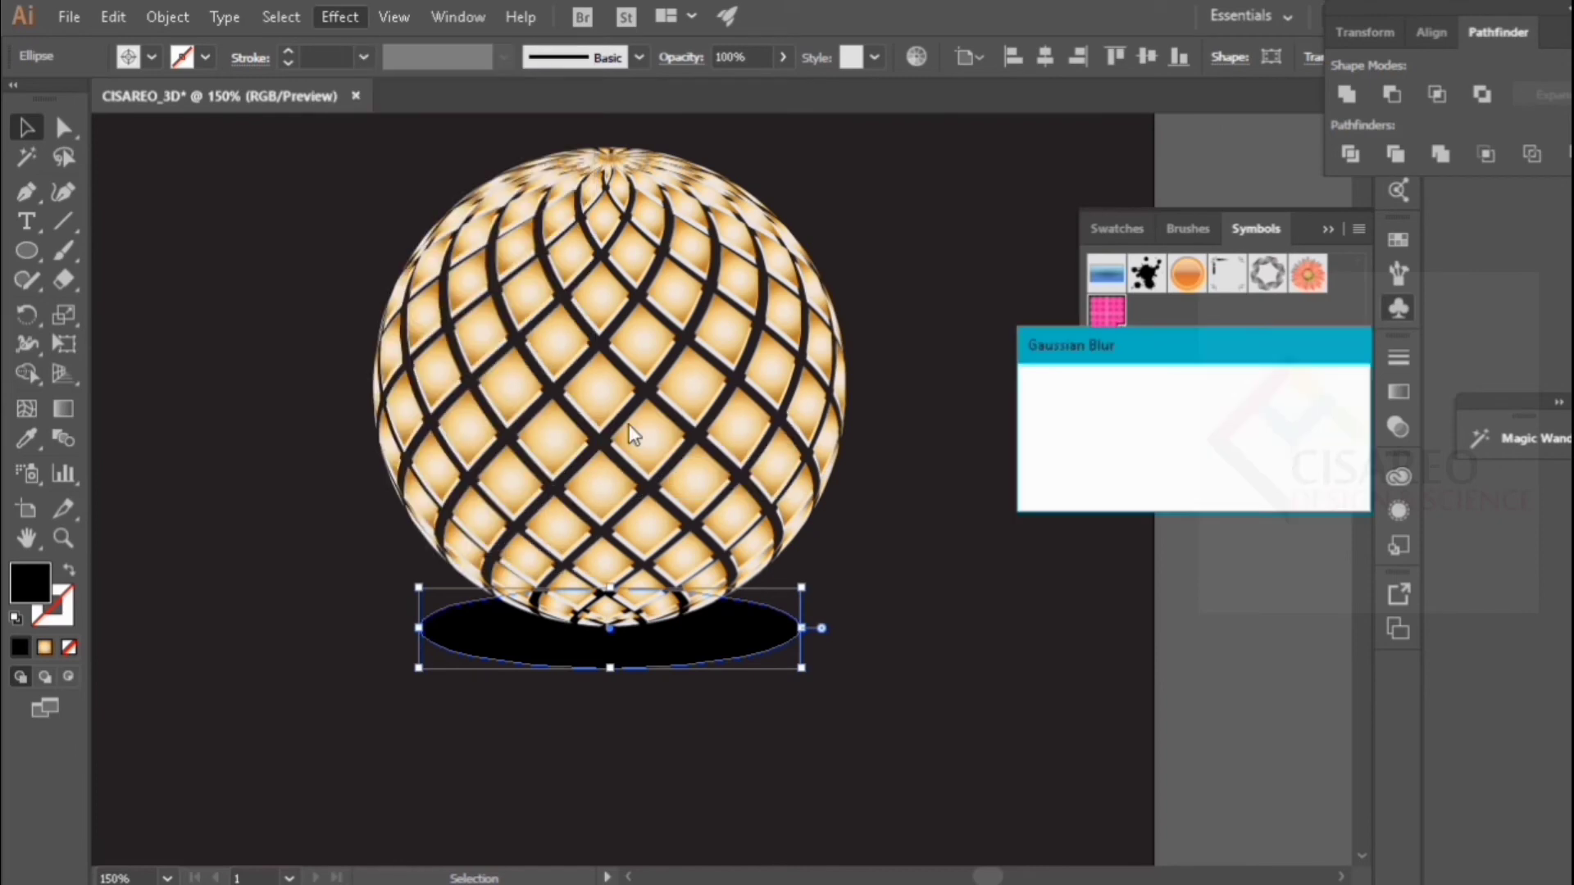
left_click(1043, 459)
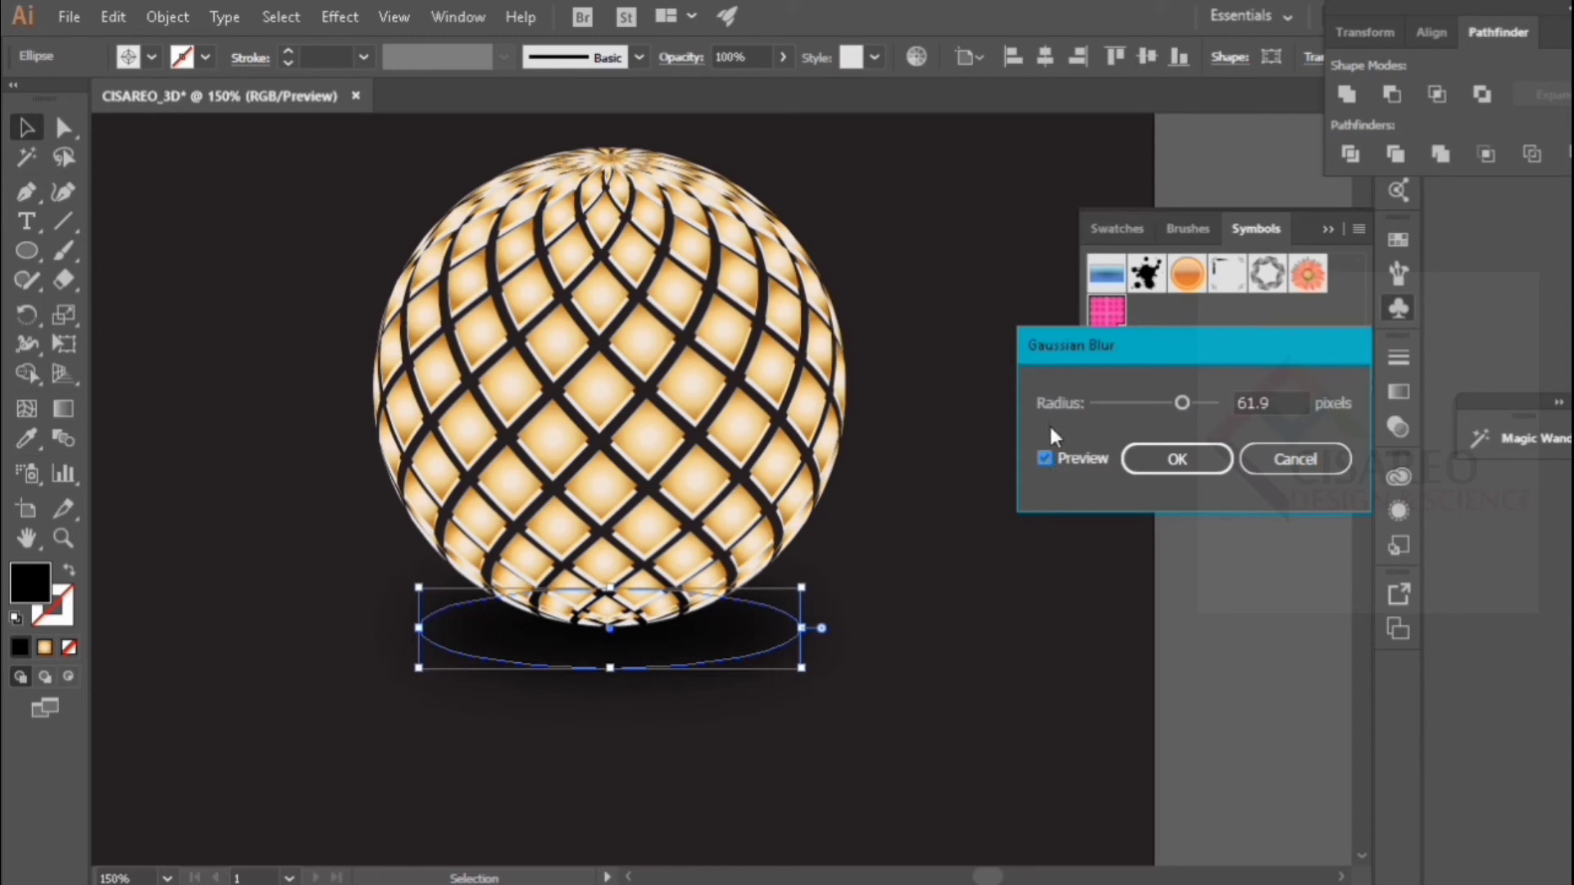
left_click(1177, 402)
left_click(1180, 459)
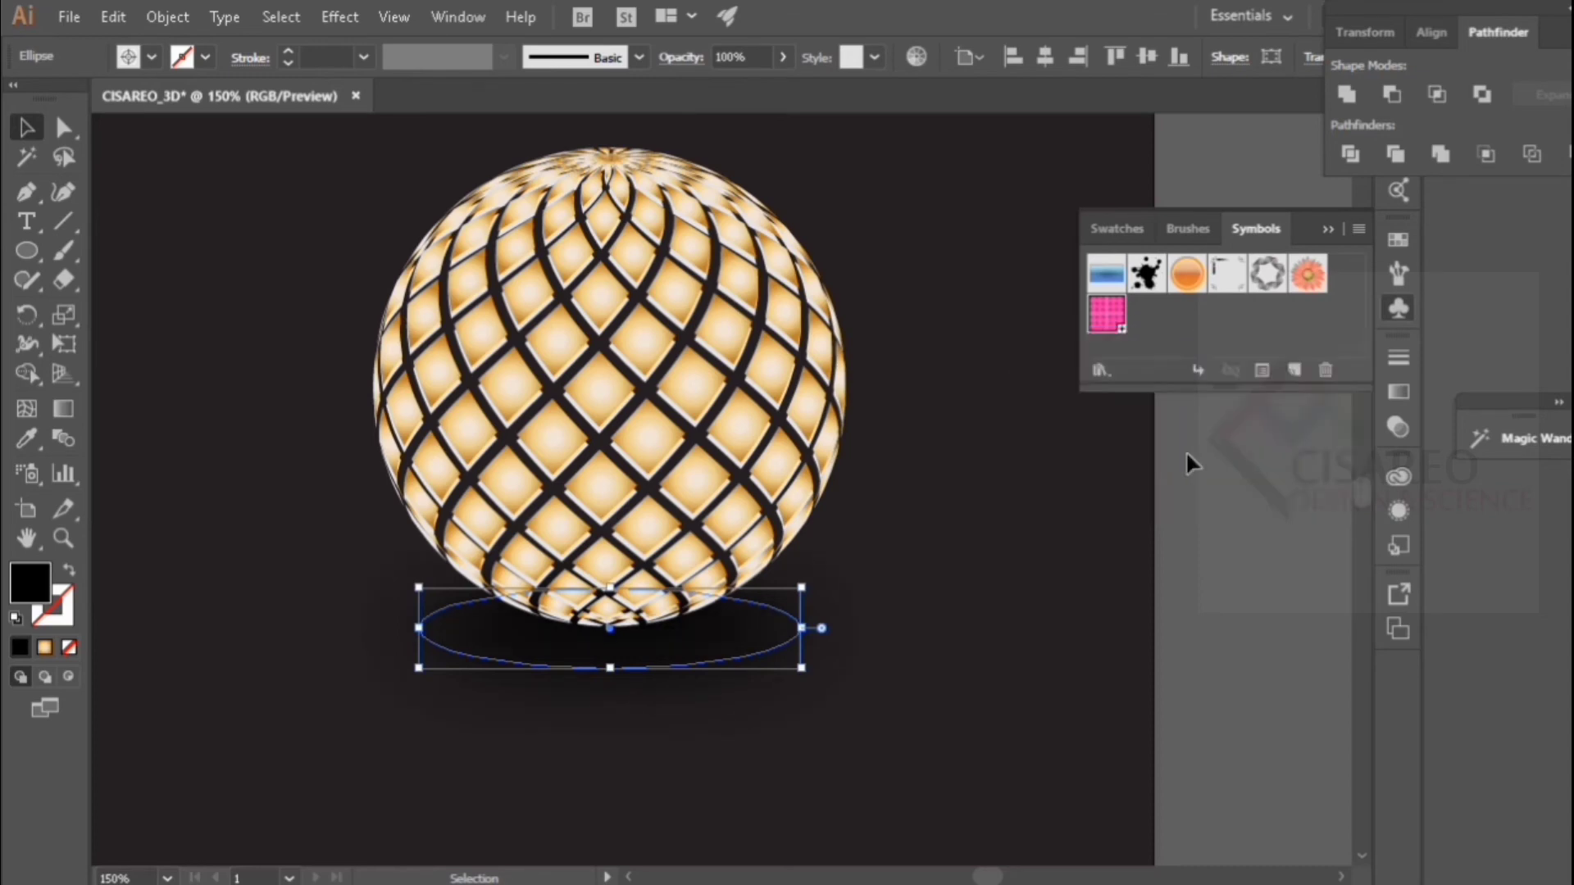
left_click(1115, 517)
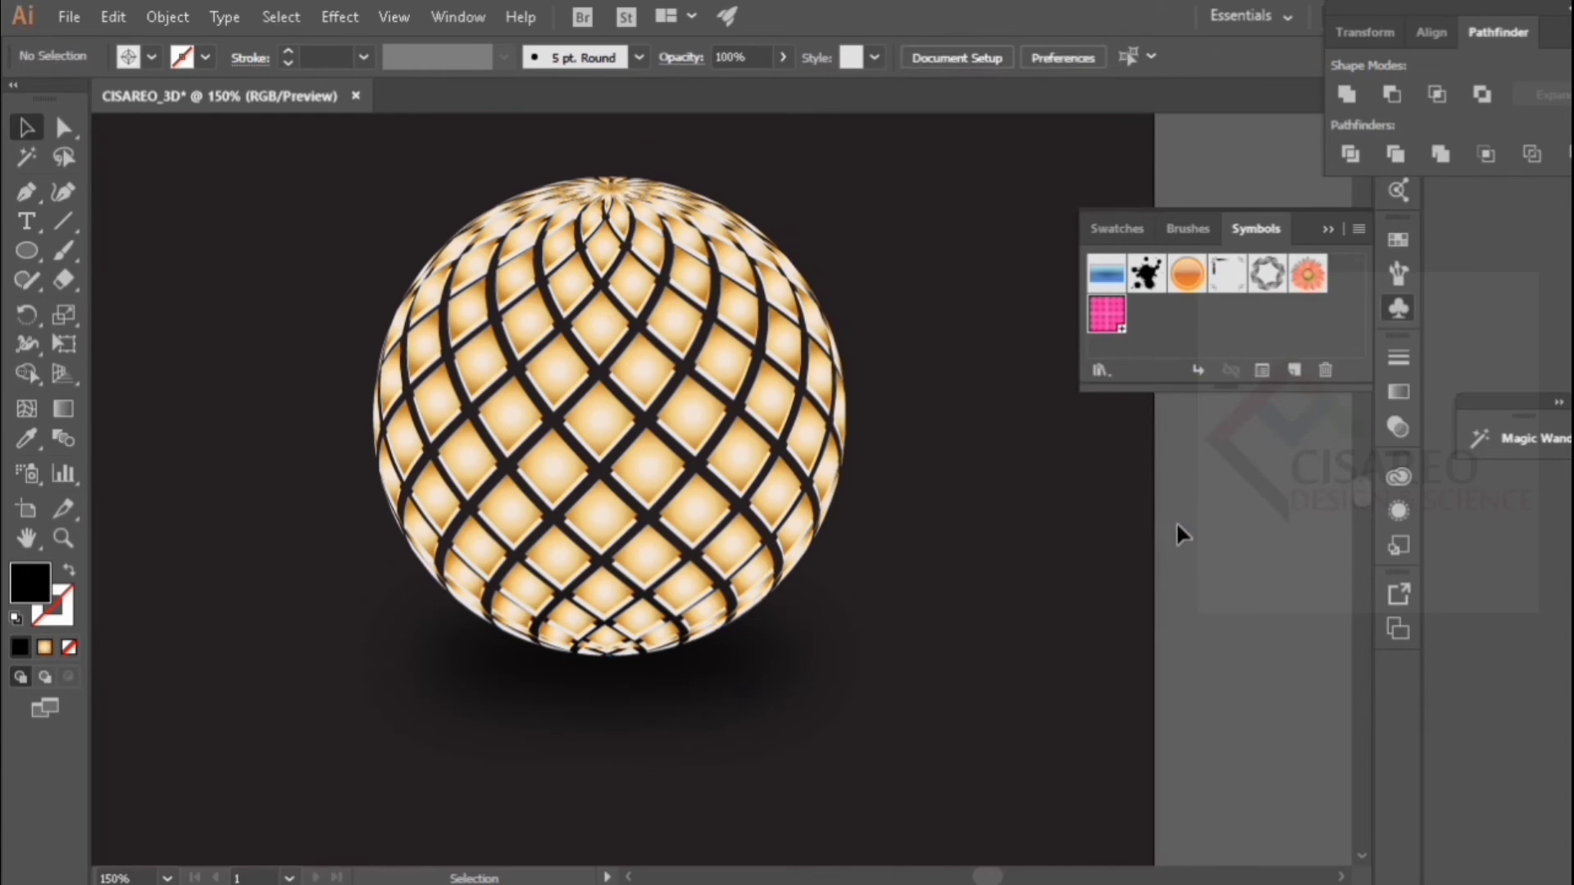
Step: Collapse the Swatches/Brushes/Symbols panel and scroll around to inspect the finished sphere and shadow
scroll(1164, 517, "down", 3)
scroll(1144, 502, "up", 2)
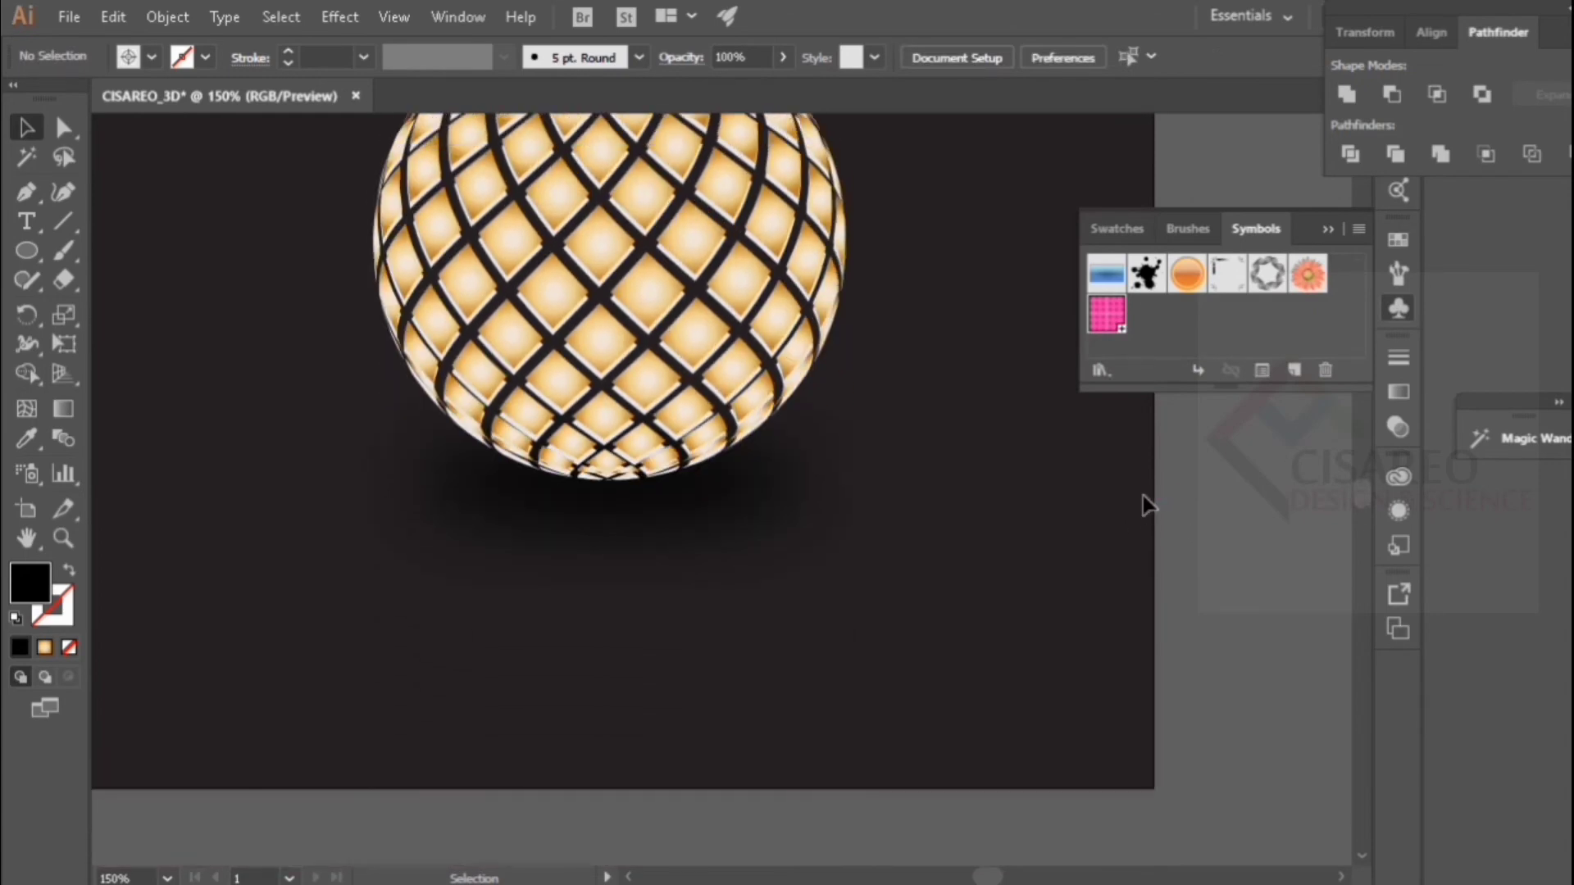
scroll(1144, 502, "up", 2)
scroll(1144, 502, "up", 2)
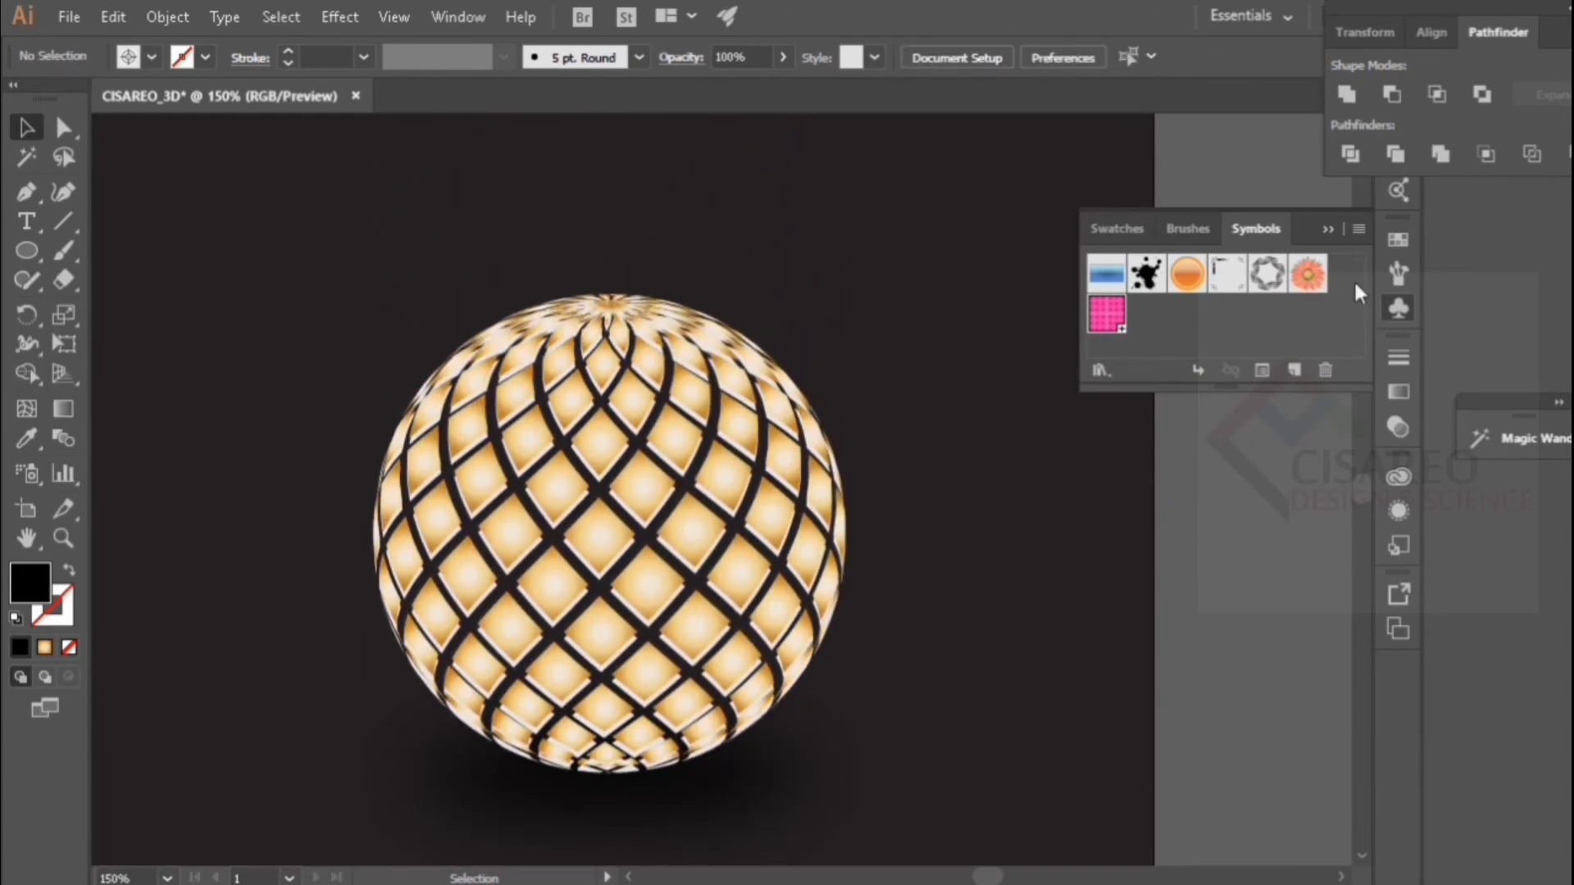
left_click(1326, 228)
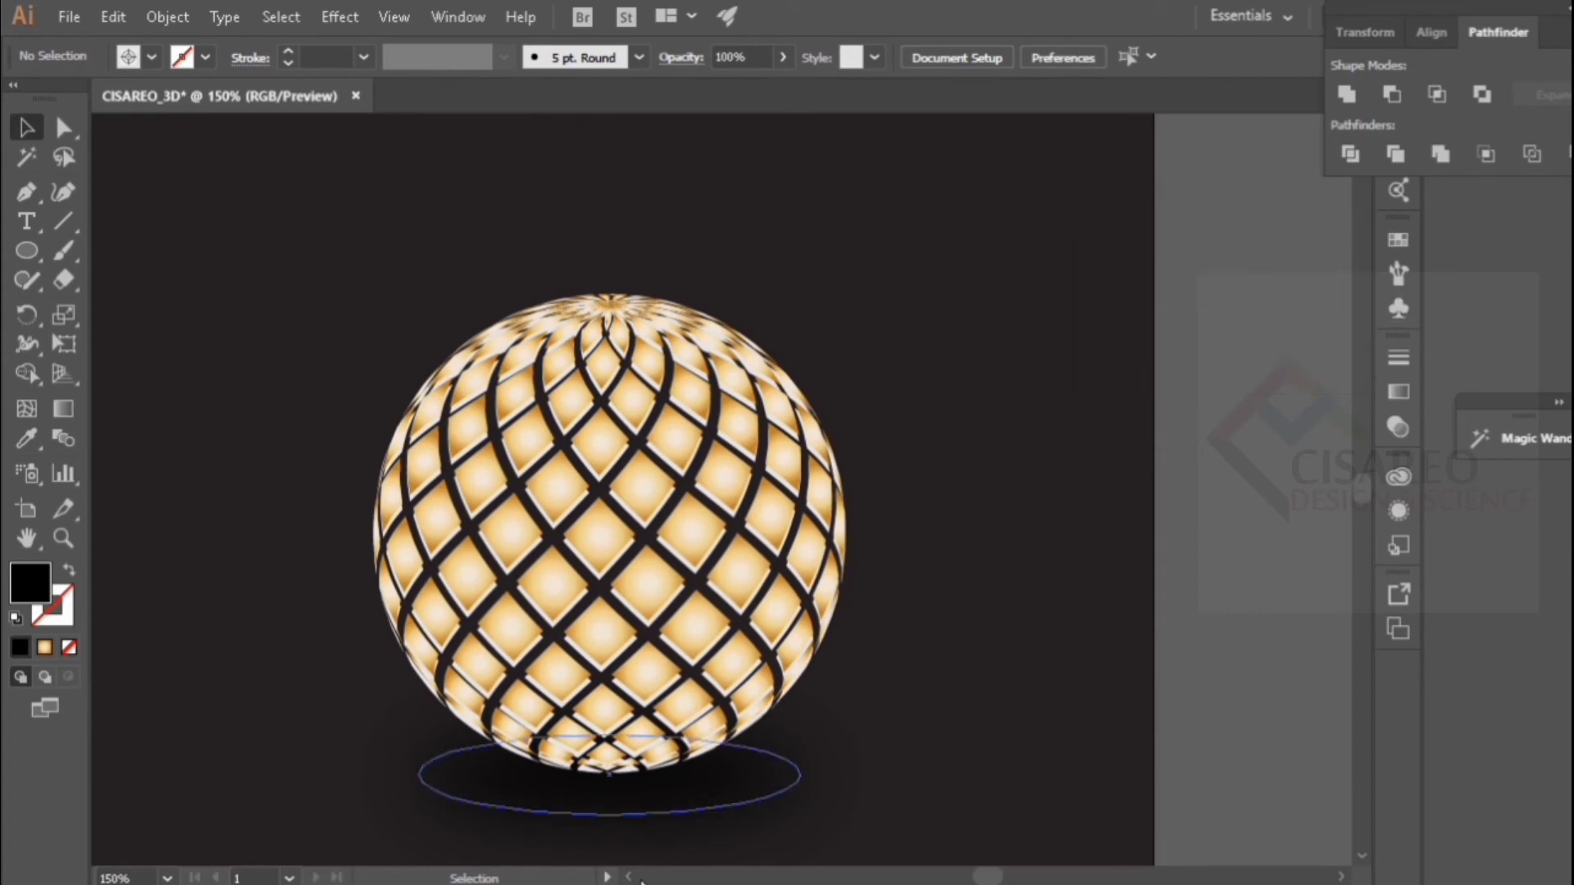
scroll(628, 877, "left", 2)
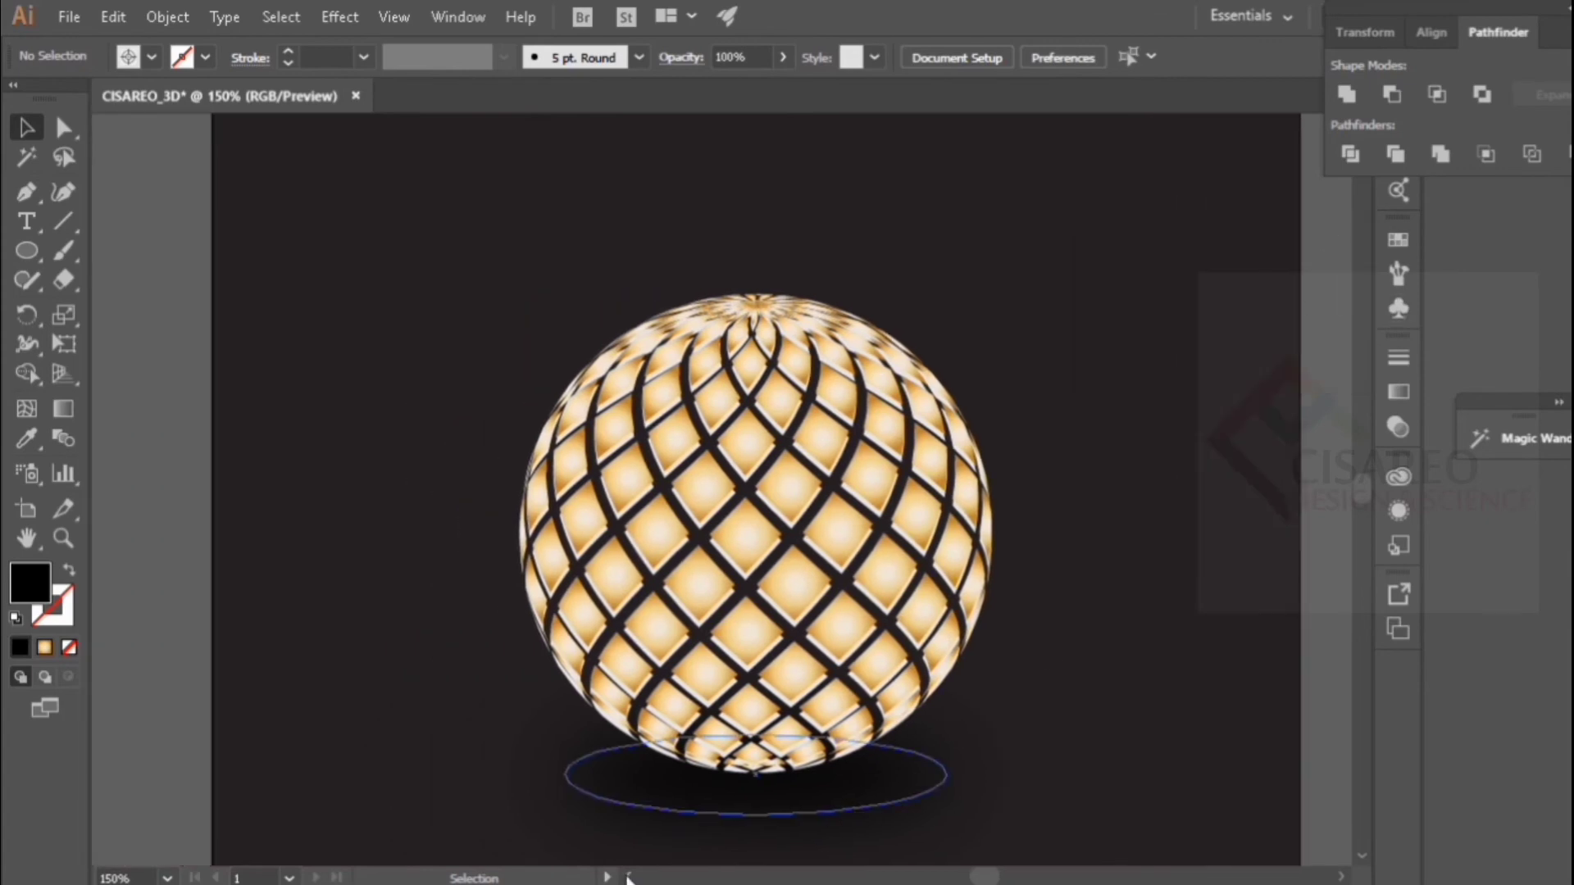
scroll(628, 877, "left", 1)
scroll(1246, 647, "down", 2)
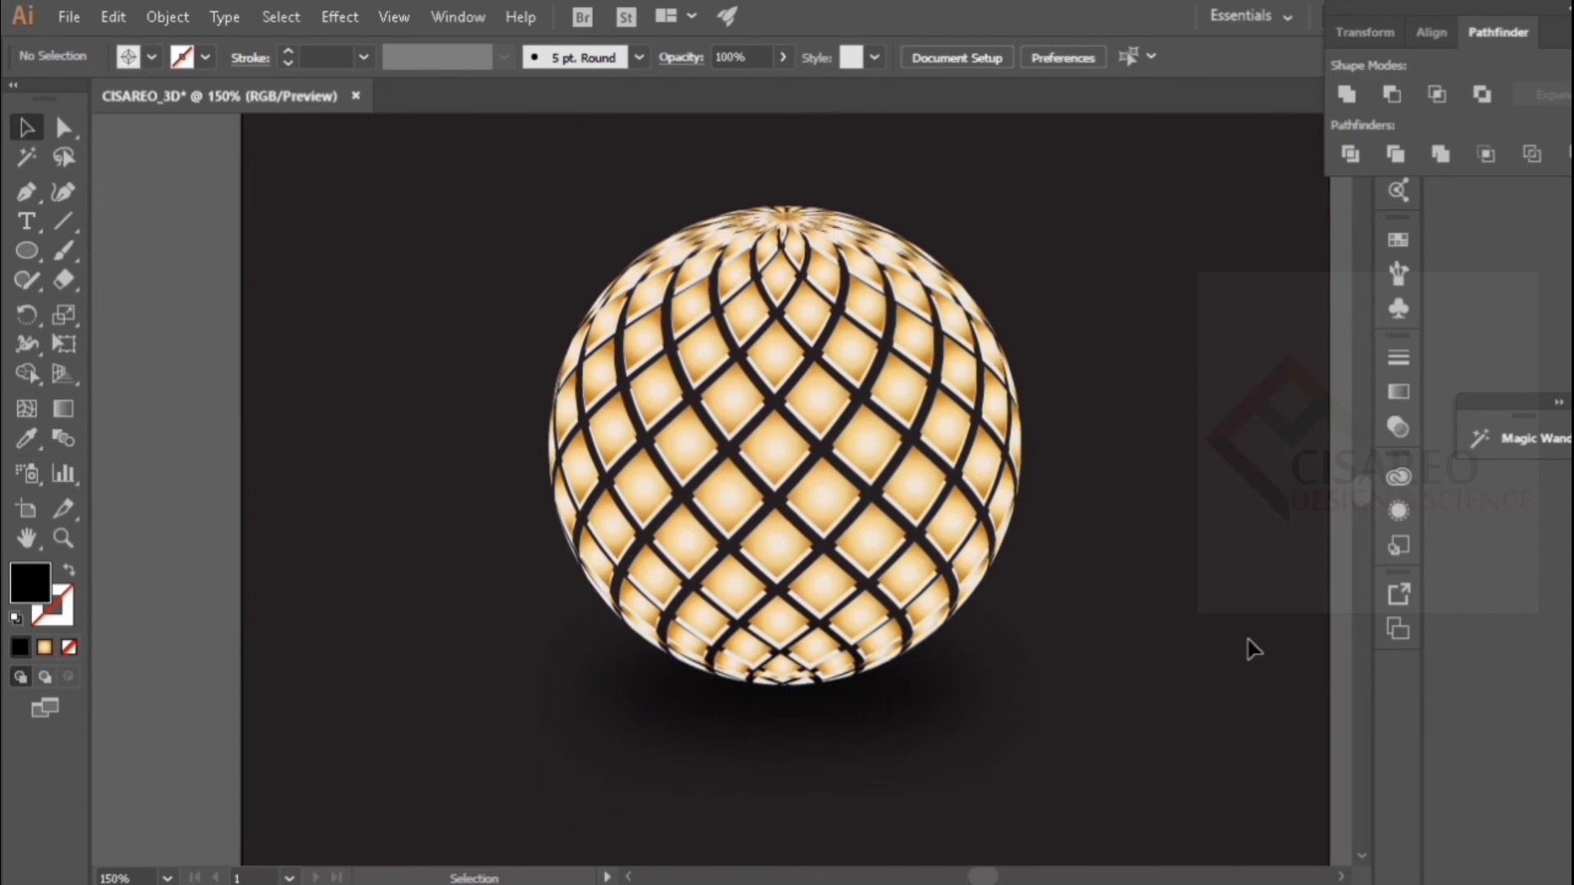
scroll(1247, 648, "down", 2)
scroll(1254, 676, "up", 1)
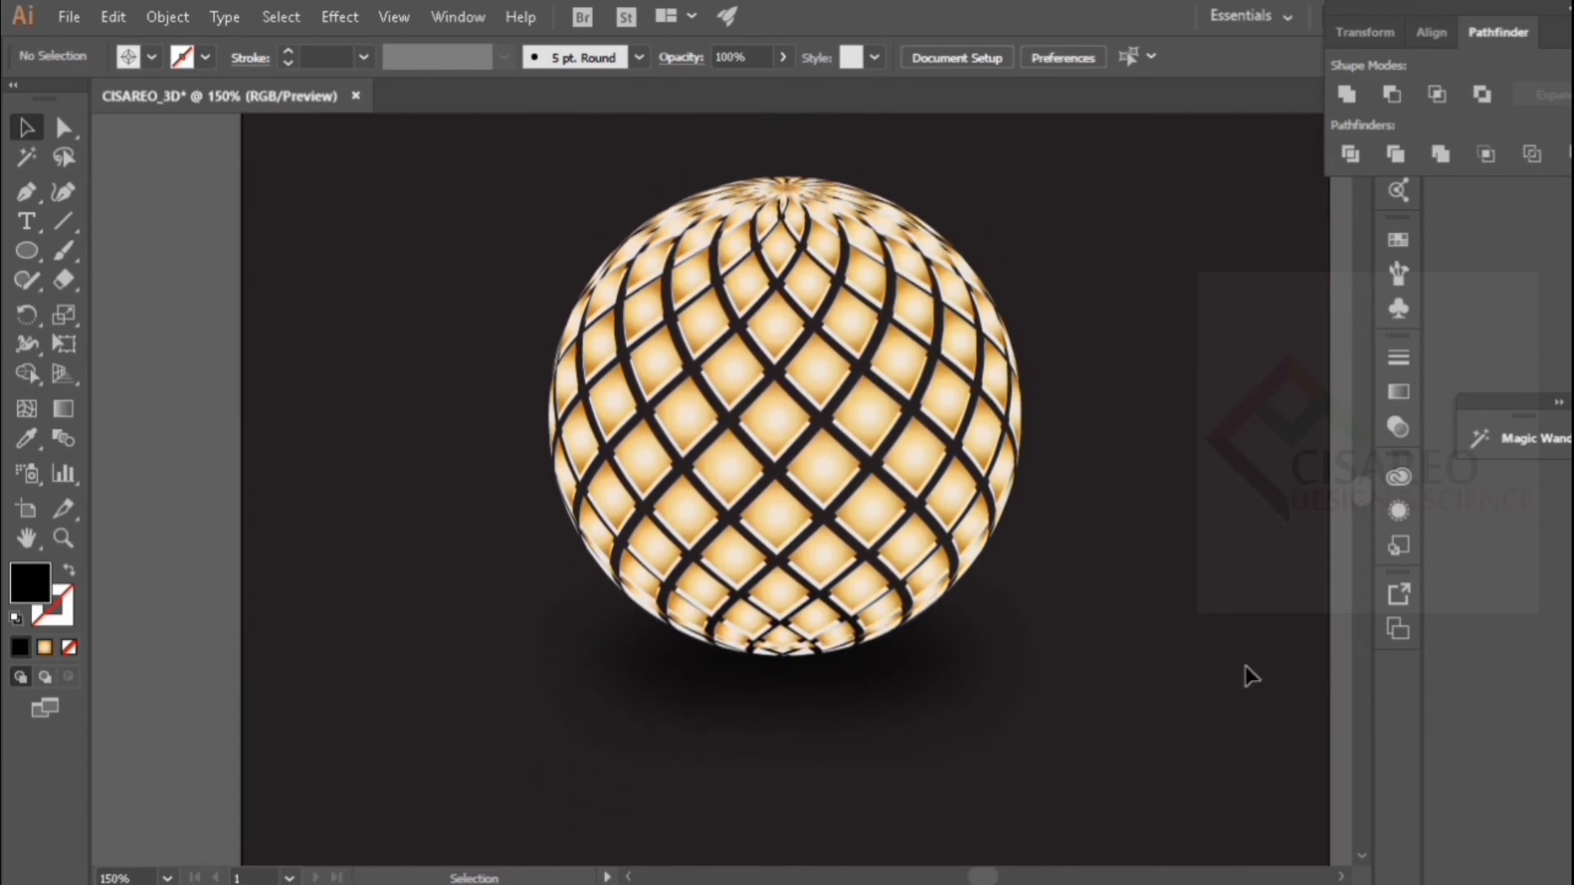
scroll(1242, 672, "up", 1)
left_click(1341, 877)
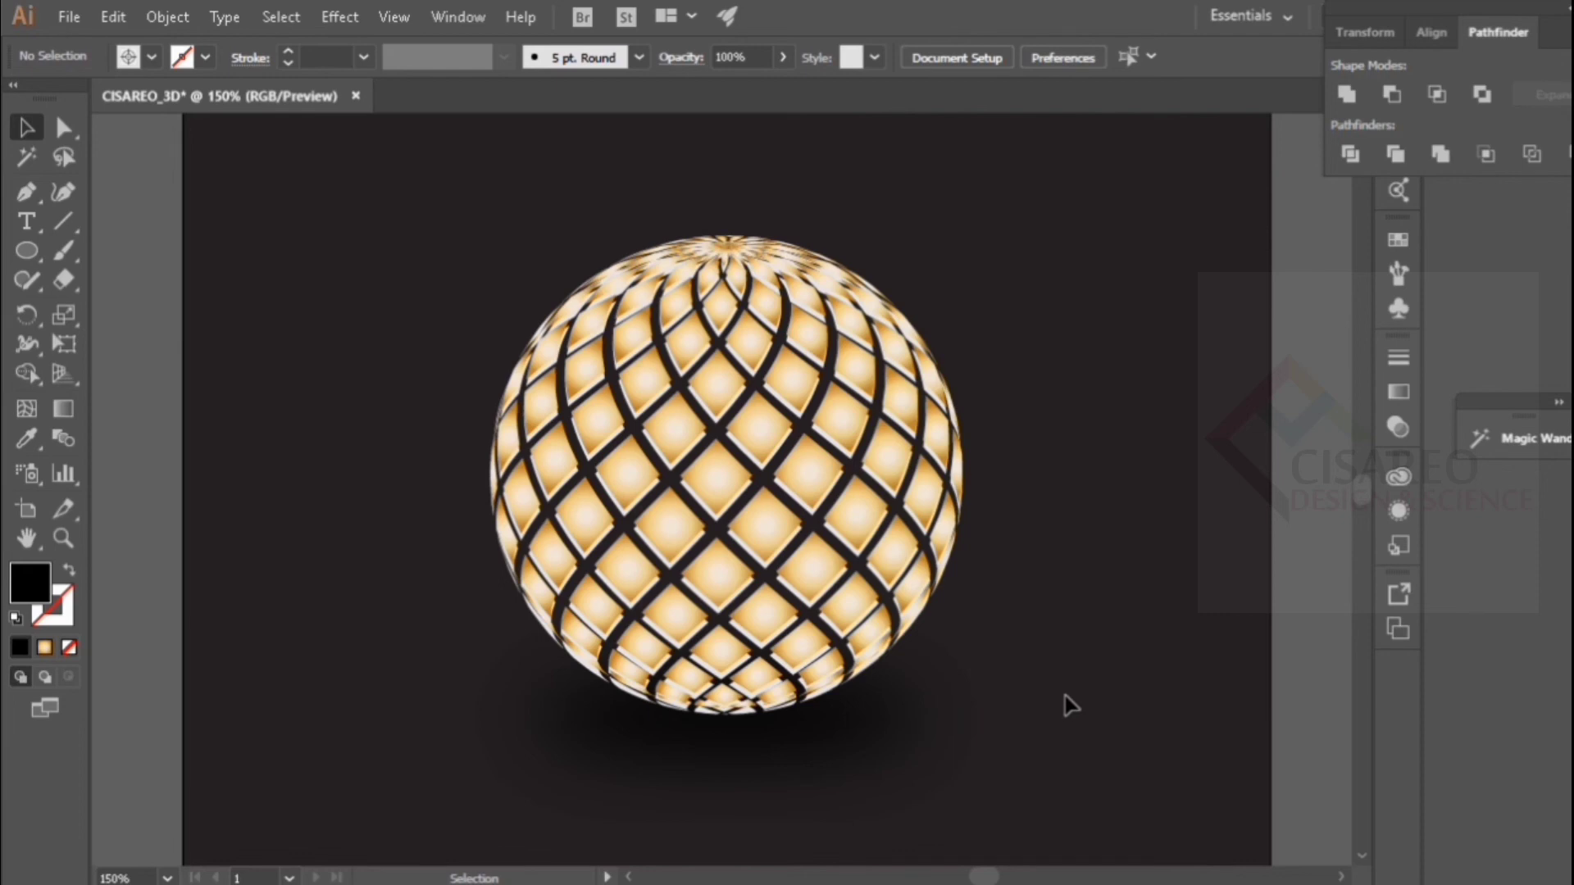
Step: Save the artwork as CISAREO_3D-ANDI.ai in Illustrator CC format, keeping CISAREO_3D.ai unreplaced
left_click(70, 19)
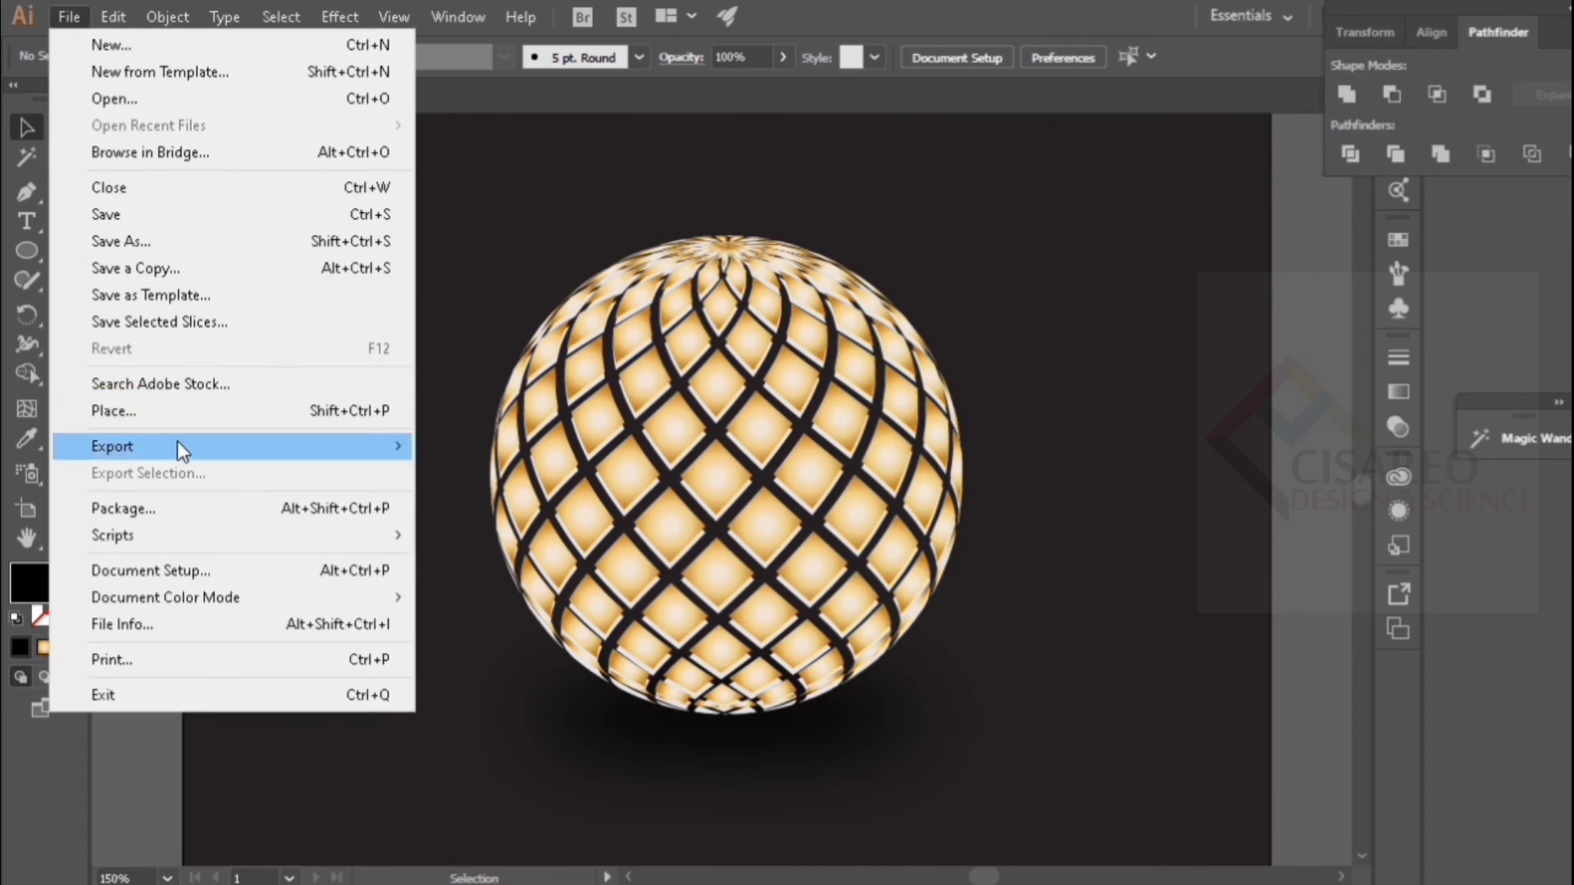
left_click(145, 218)
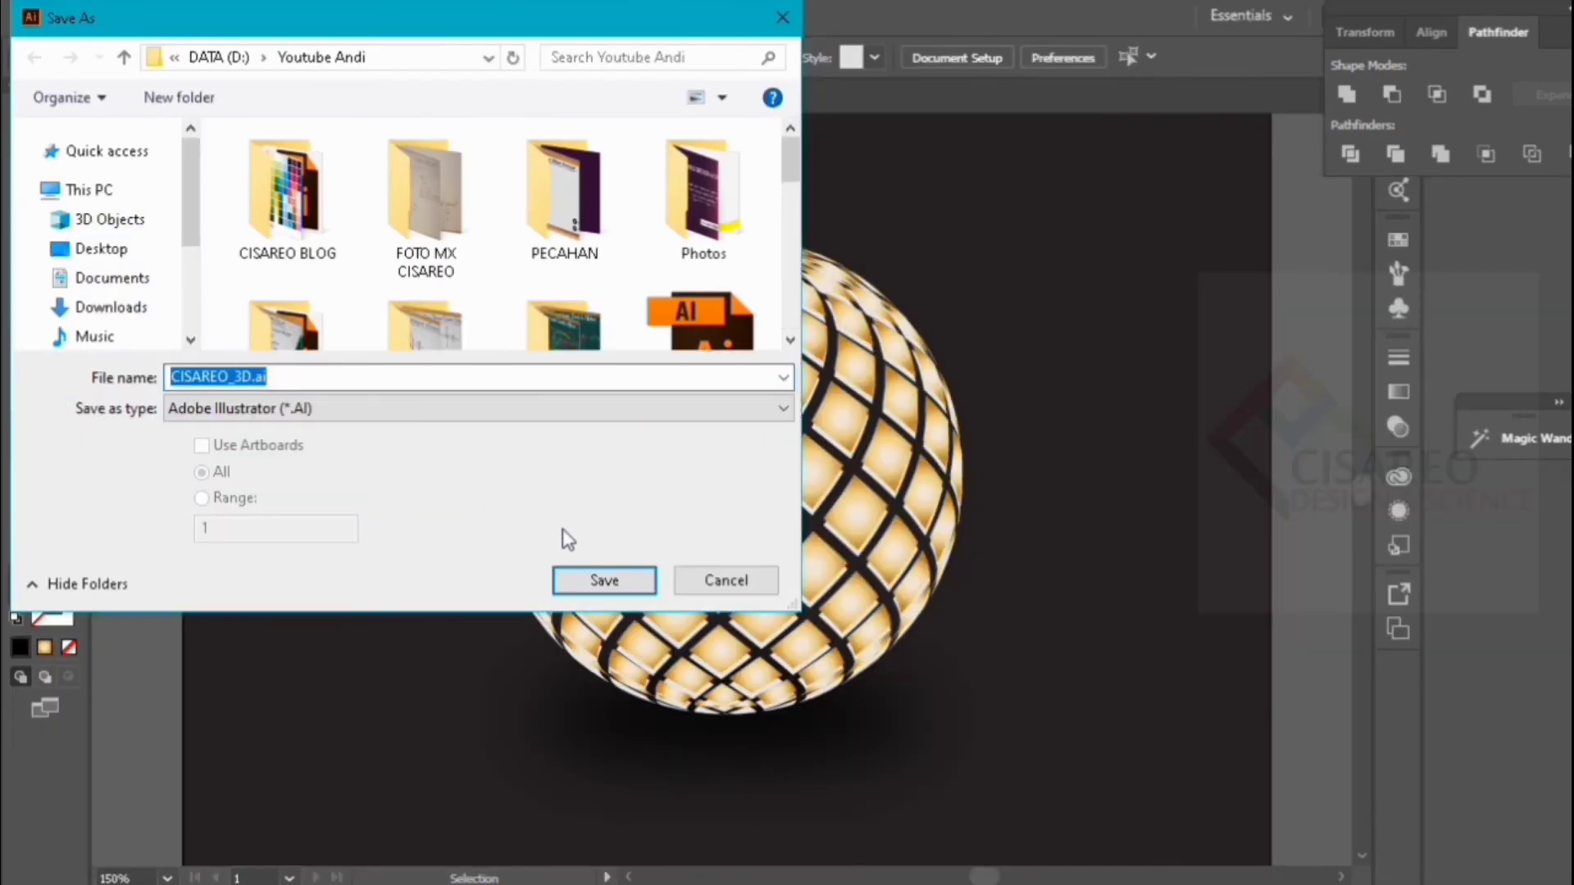
left_click(604, 582)
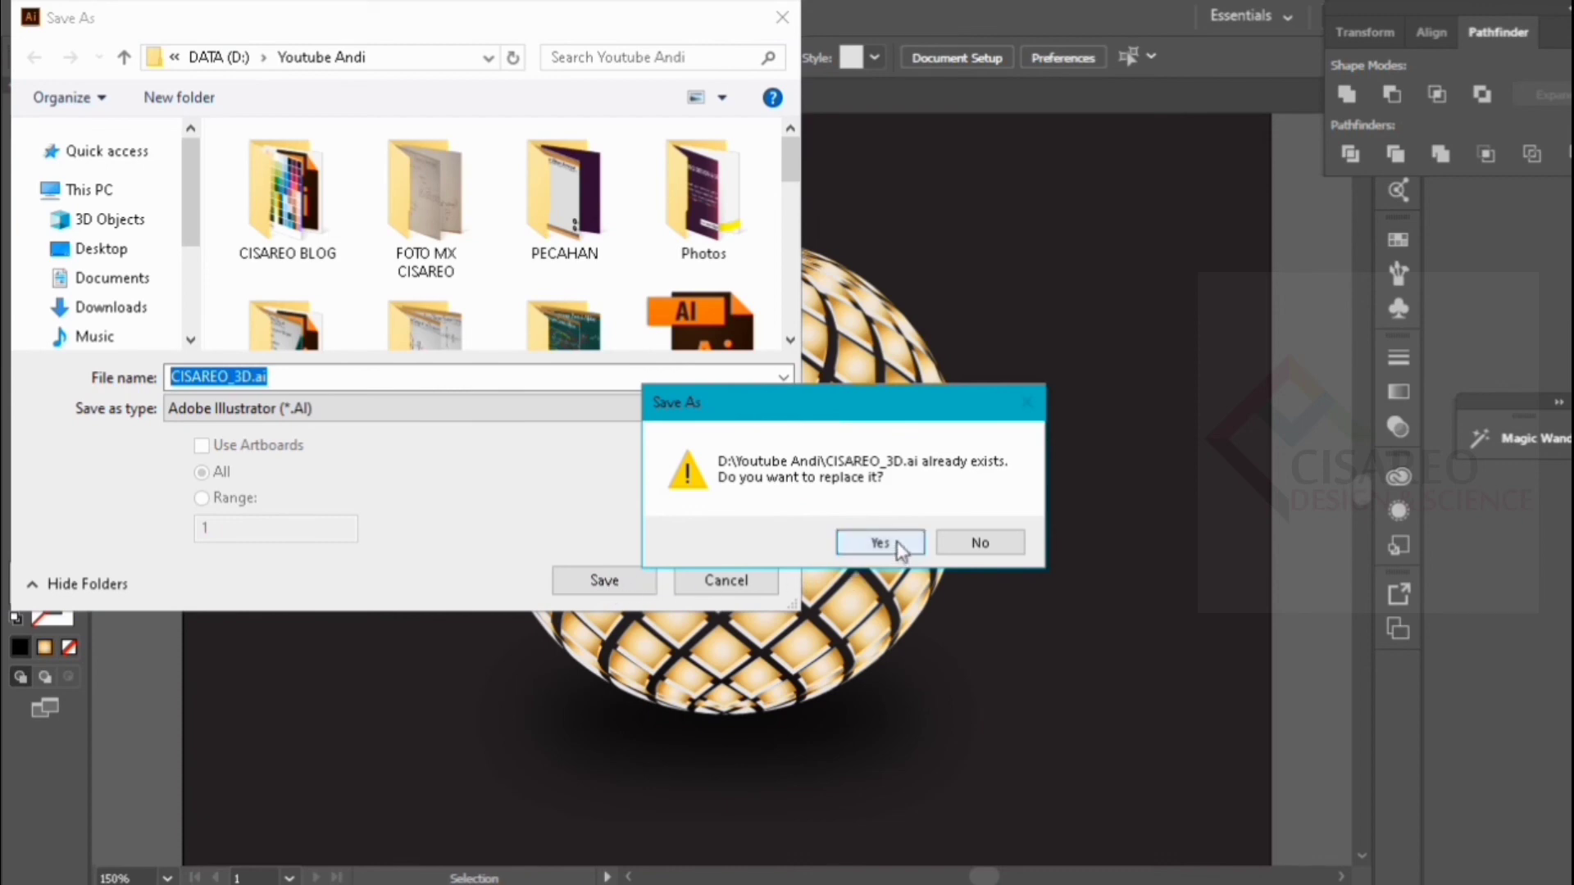
left_click(980, 543)
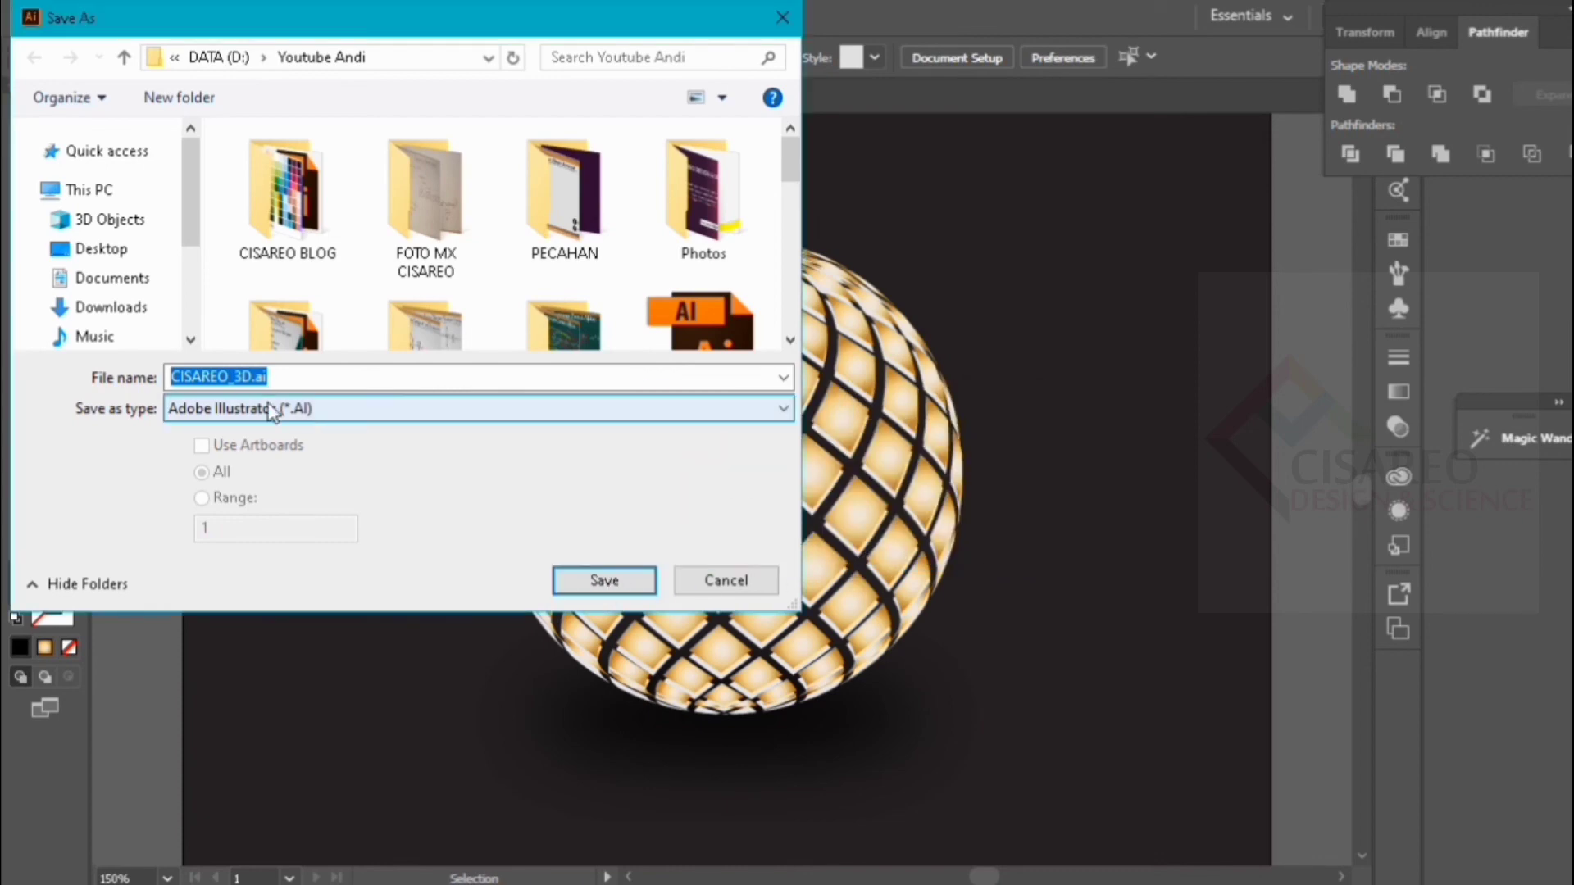
left_click(275, 377)
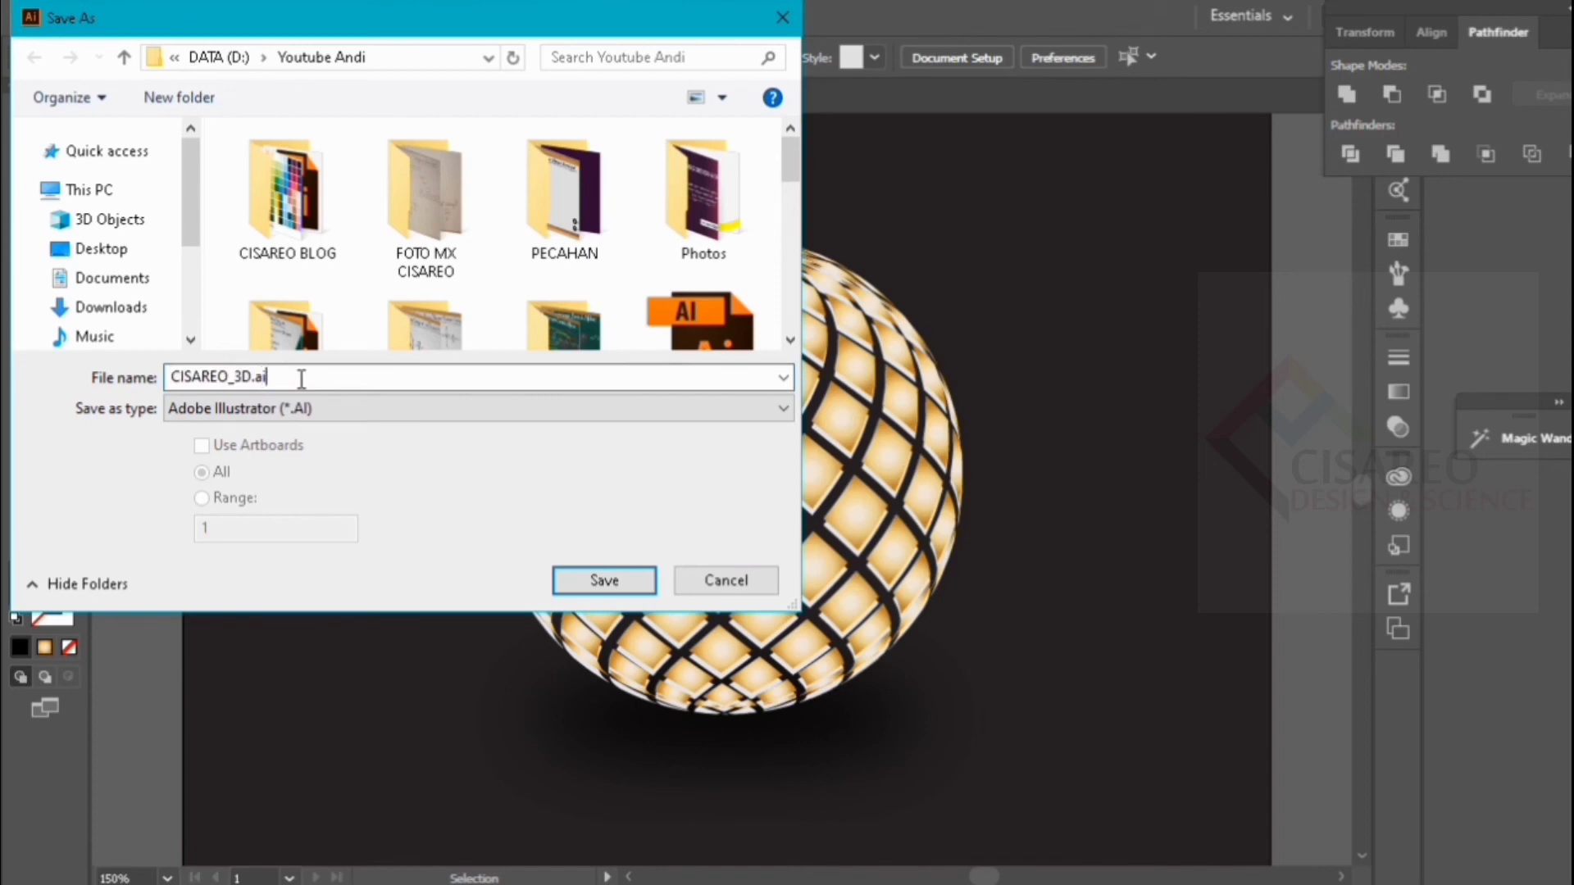
key("BackSpace")
key("BackSpace")
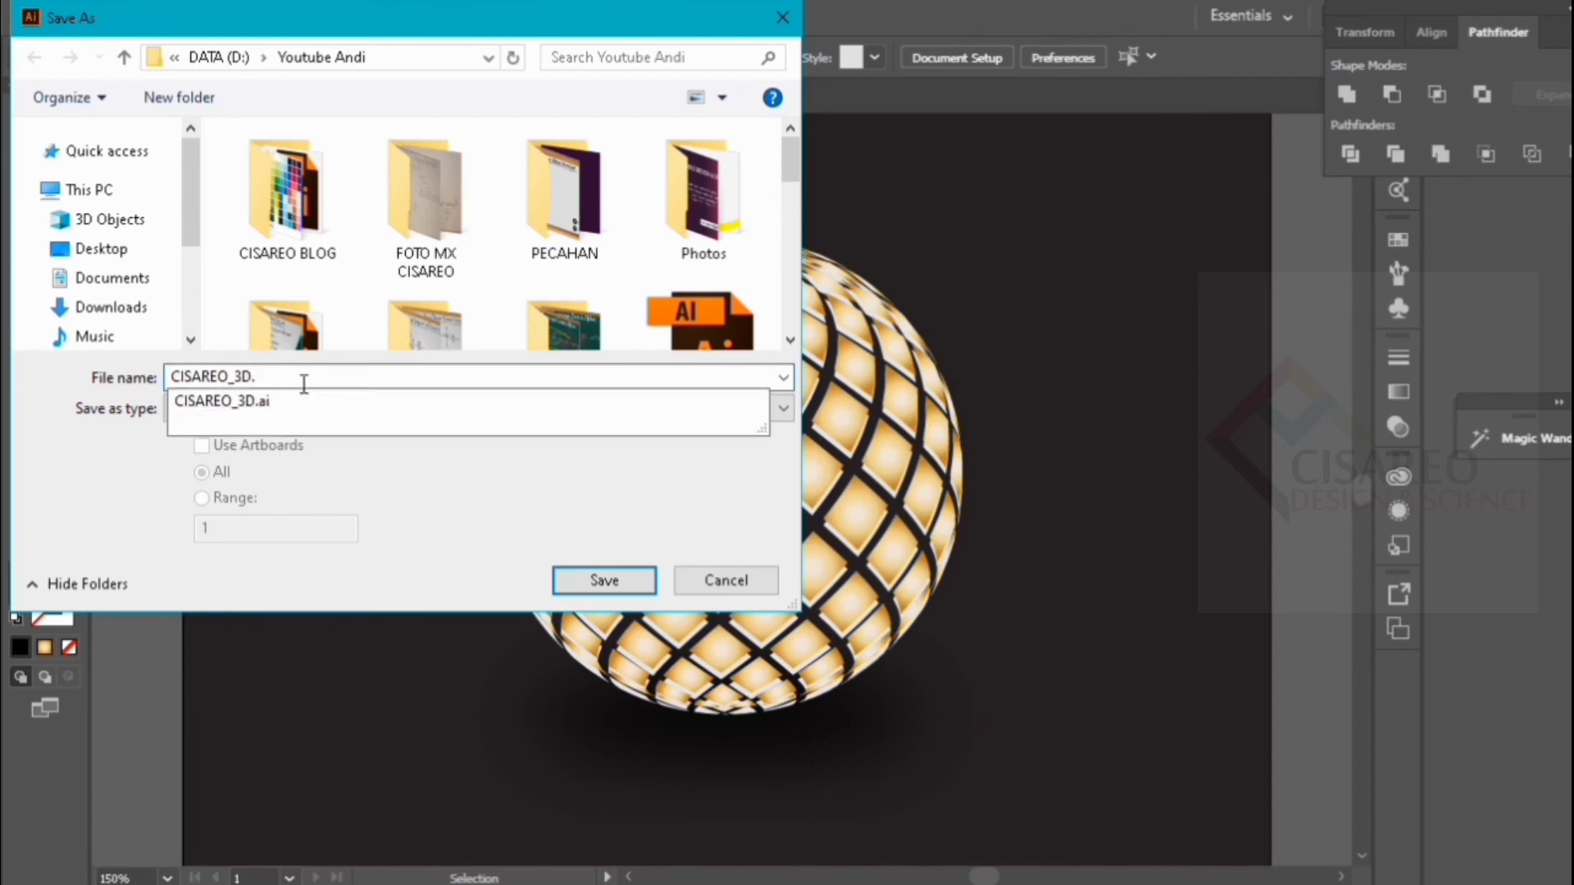
key("BackSpace")
type("-AND")
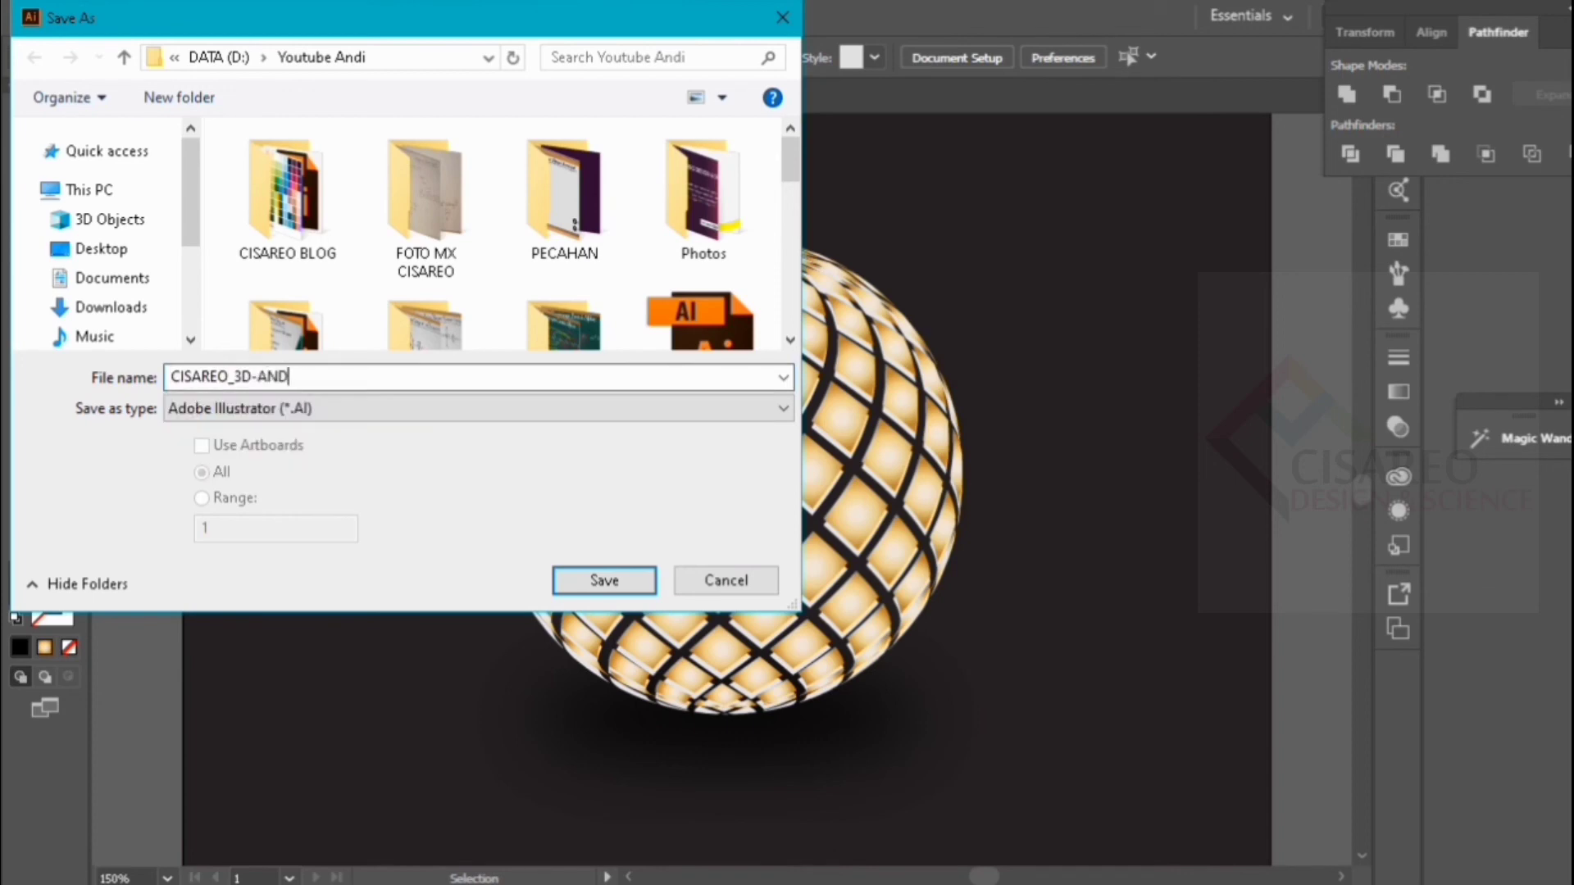
type("I")
left_click(594, 583)
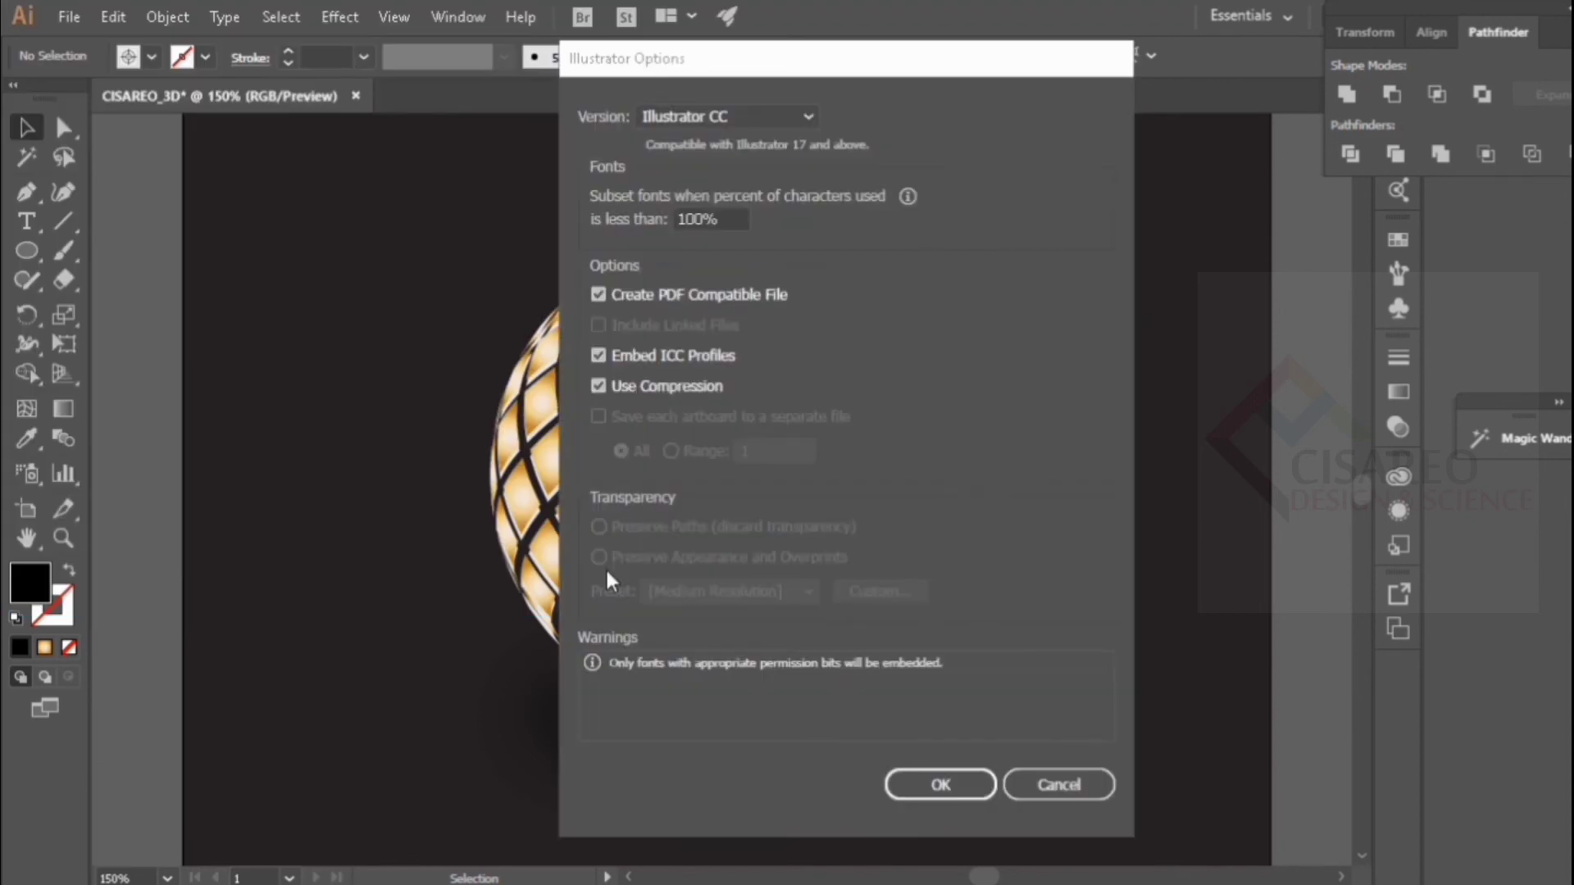
left_click(941, 785)
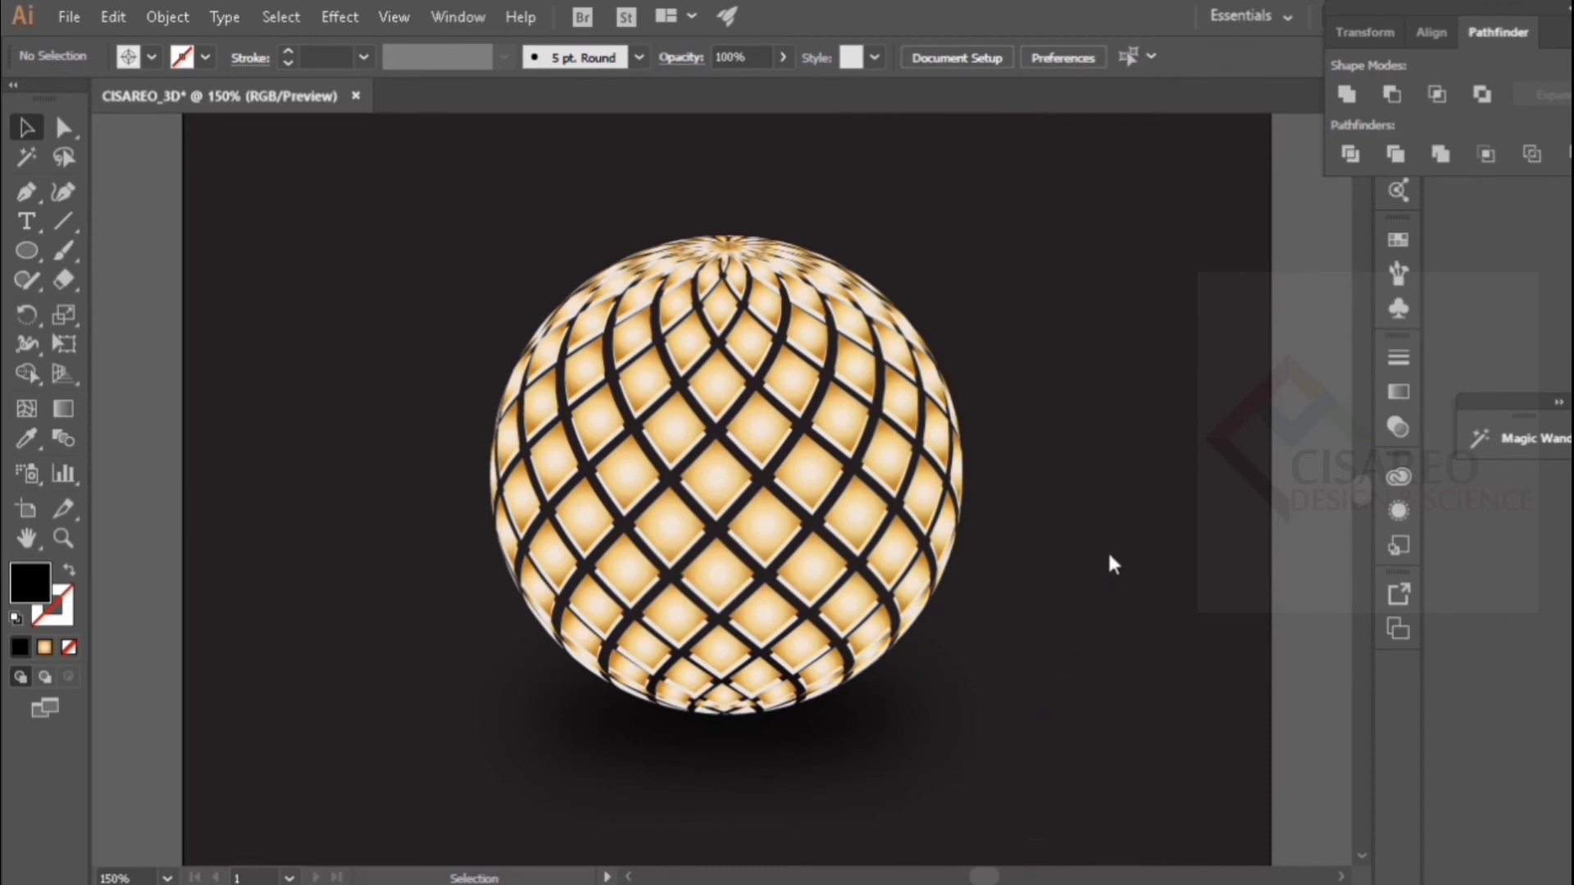